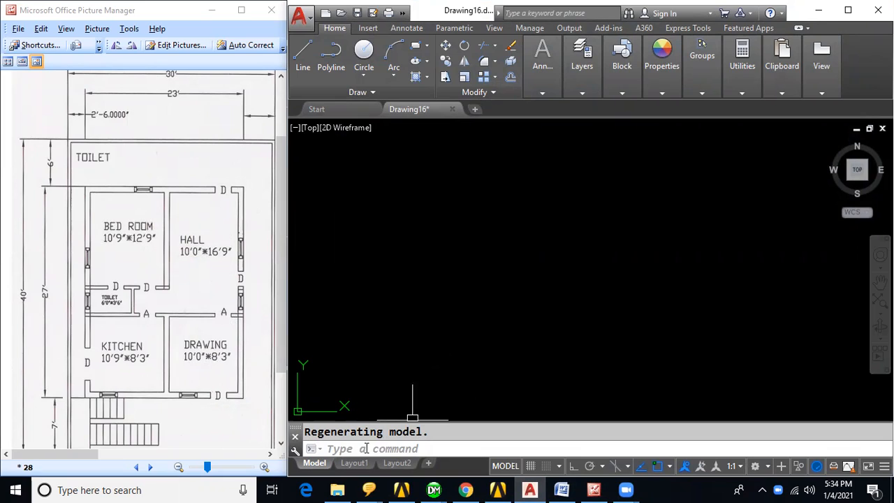
Start a single-line text note in the empty drawing with default height and rotation, reading WALL THICKNESS =9" , 6" ,4.5".
type("TEXT")
key("Return")
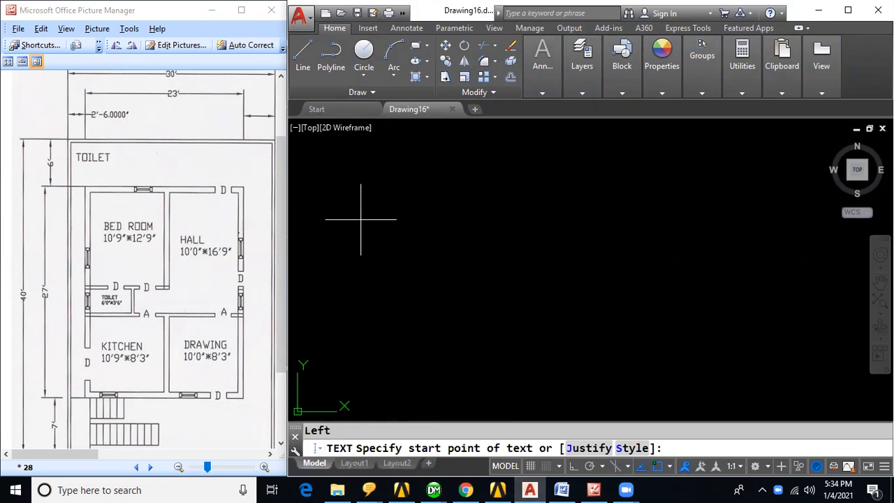
left_click(360, 220)
key("Return")
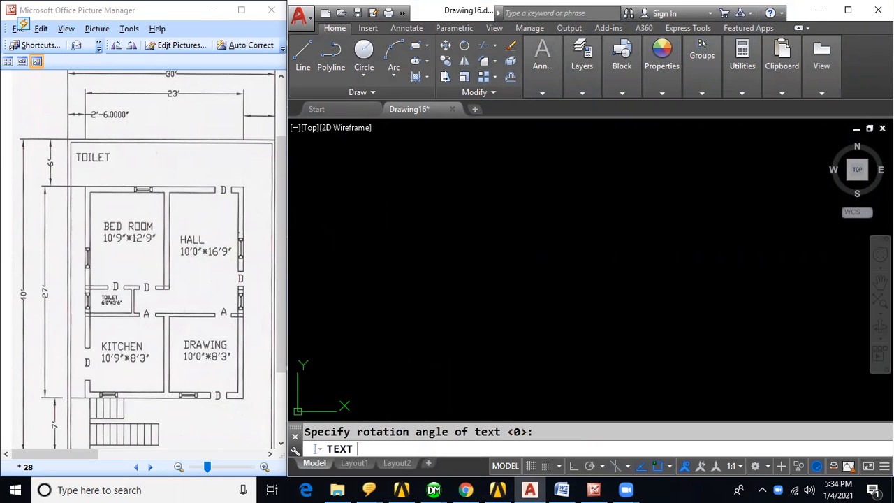
key("Return")
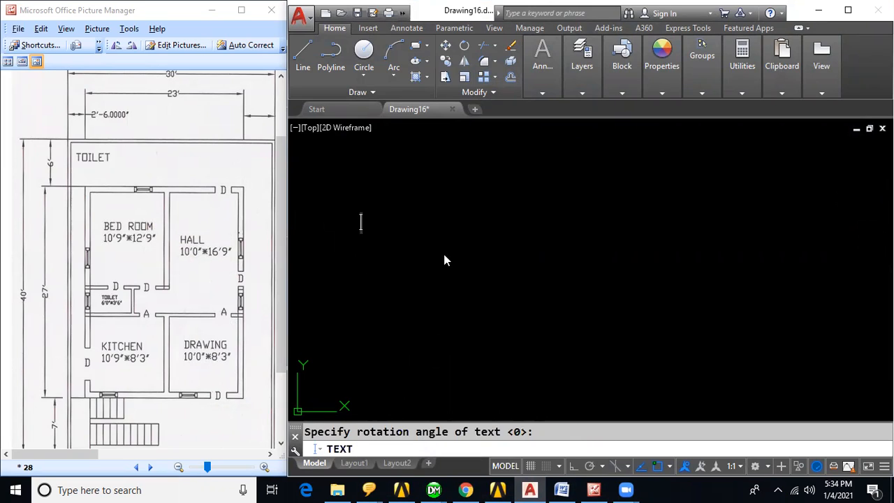
type("WALL H")
key("BackSpace")
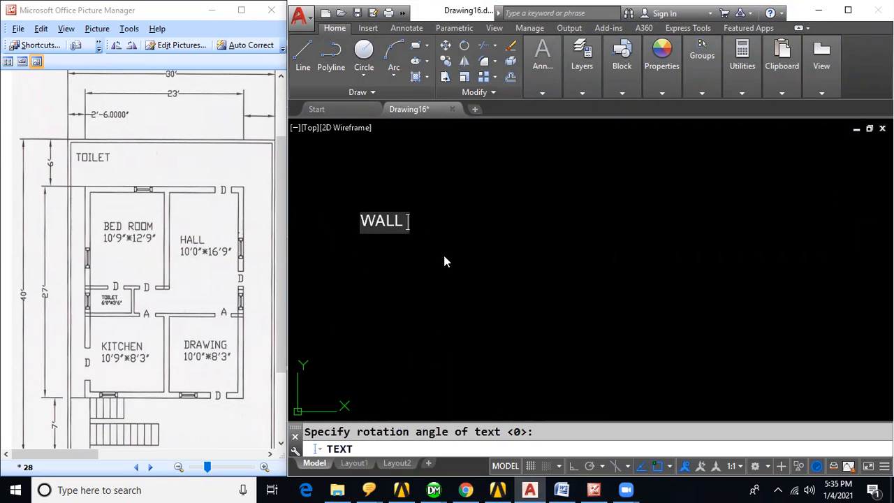
type("THIC")
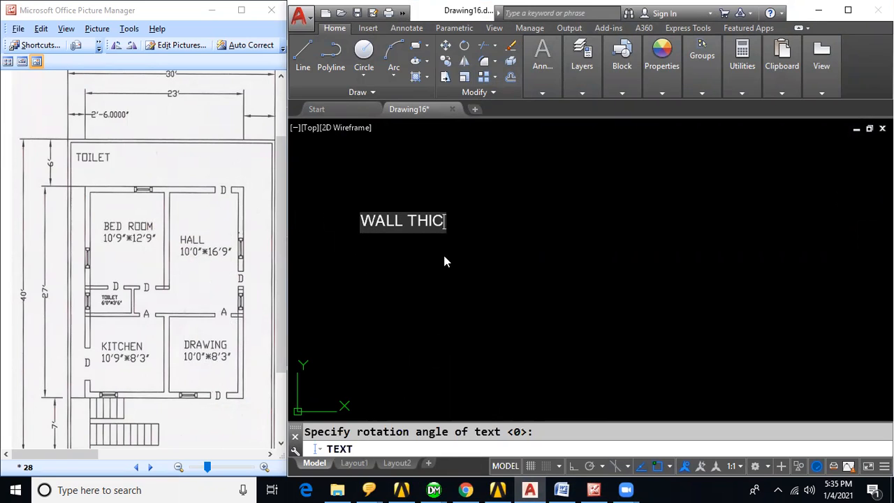
type("KNESS =9\" , 6\" ,4.5\"")
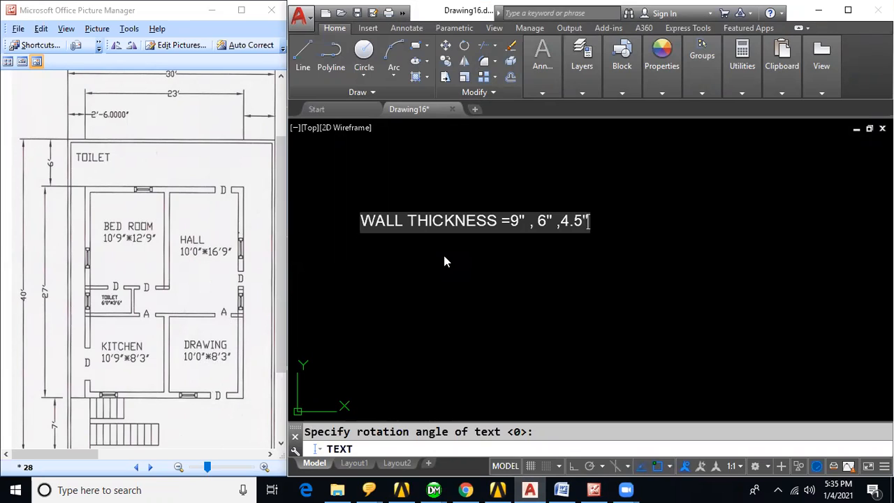
Add a second line to the note reading WALL HEIGHT =9',10'.
key("Return")
type("WALL ")
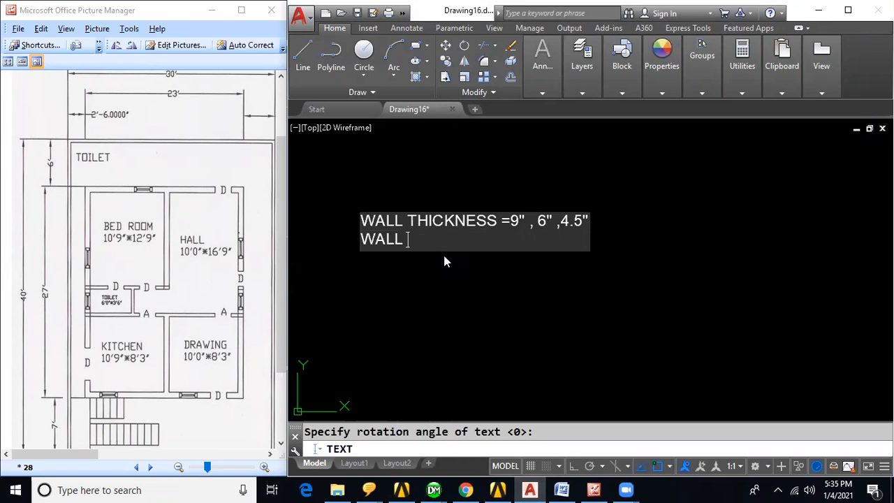
type("HEIGHT =")
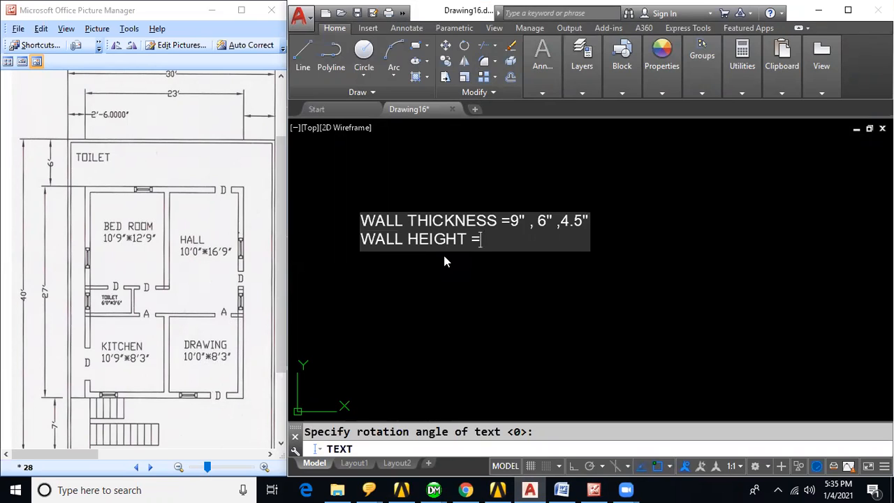
type("9',10'")
Add a line below the wall height reading DOOR WIDTH=3.2',2.8',2', with the foot mark on every value.
key("Return")
type("DOOR WIDTH=3.2")
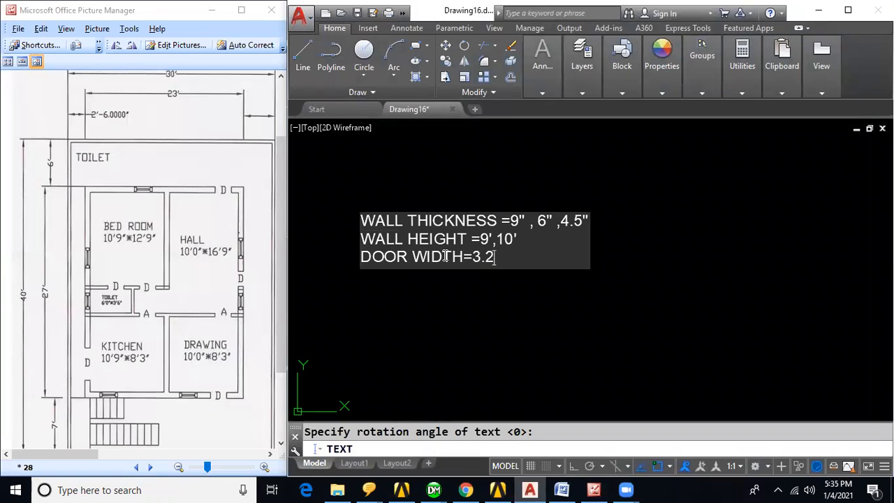
type("',2.8,2'")
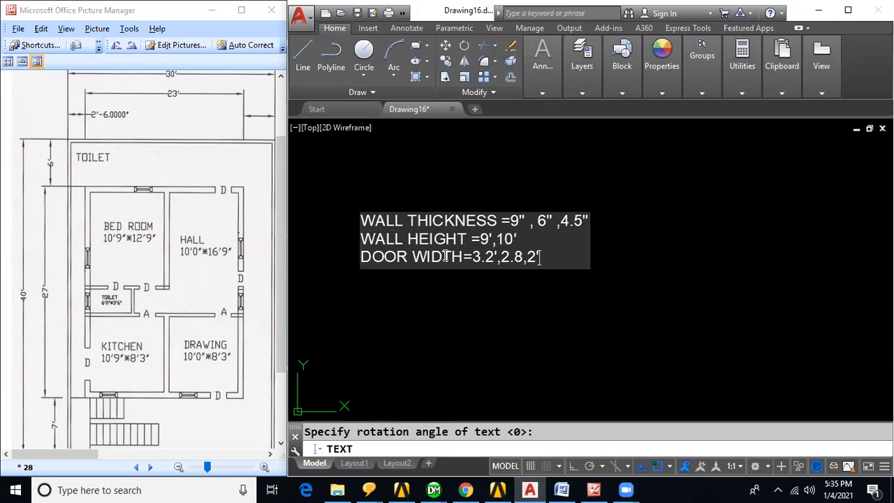
left_click_drag(472, 256, 523, 257)
left_click(523, 257)
type("'")
left_click(557, 257)
Add the line DOOR HEIGHT =7' under the door width.
key("Return")
type("DO")
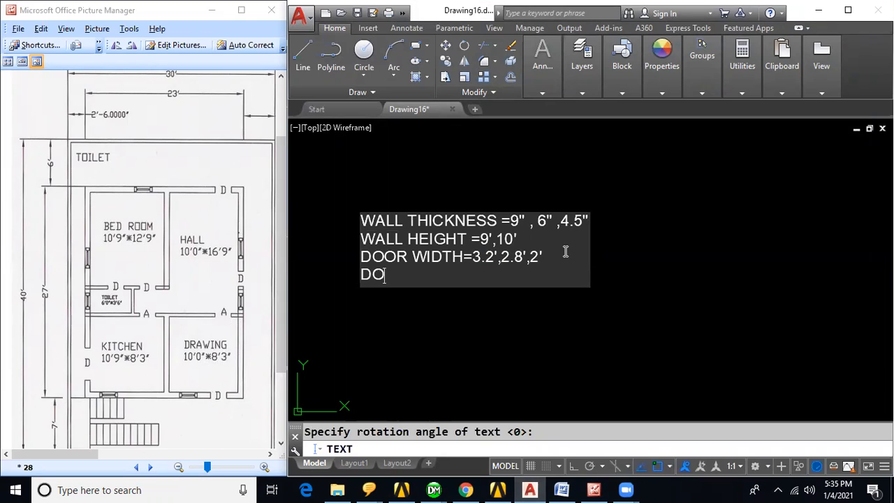
type("OR HEIG")
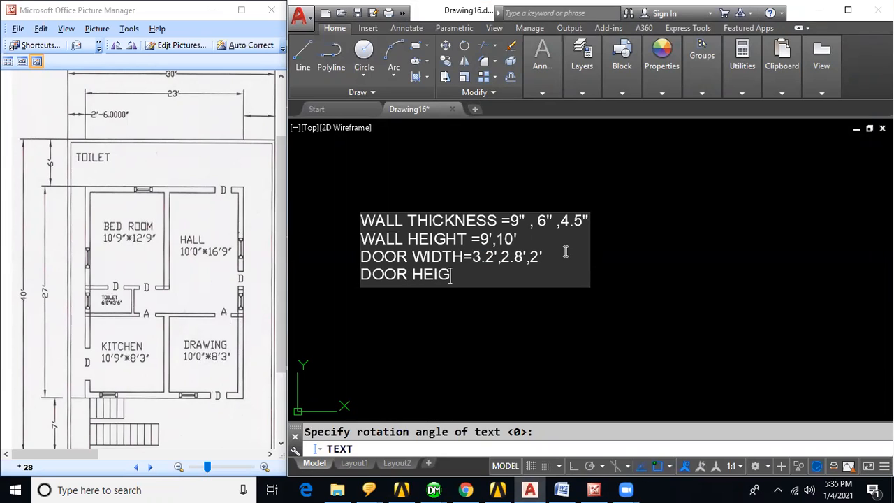
type("HT =7'")
Add two window lines to the note: WINDOW WIDTH=4',3.2' and WINDOW HEIGHT =4'.
key("Return")
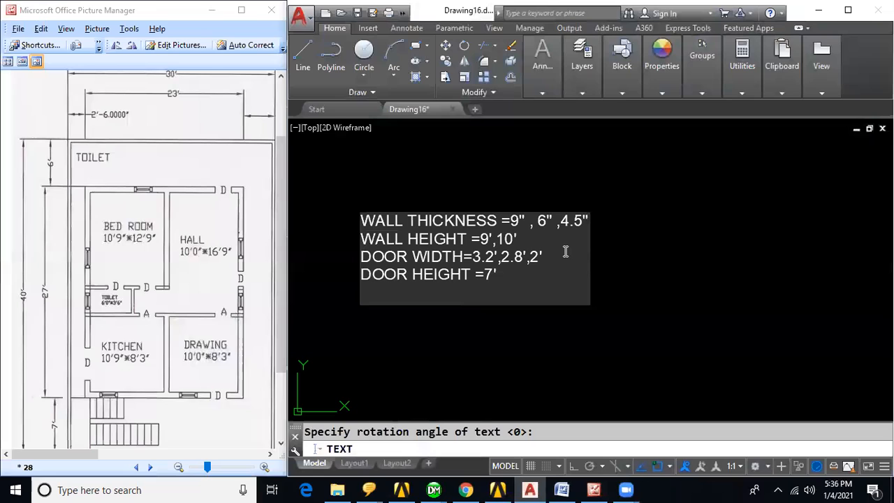
type("WINDO")
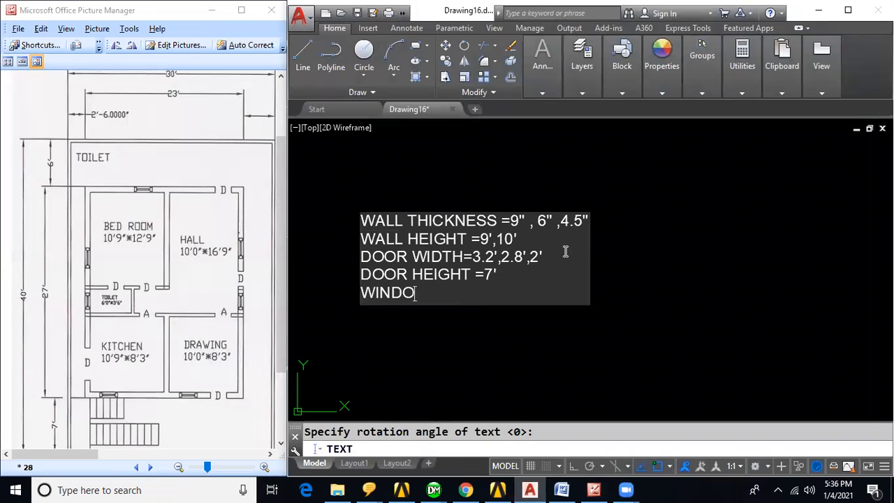
type("W WIDTH=")
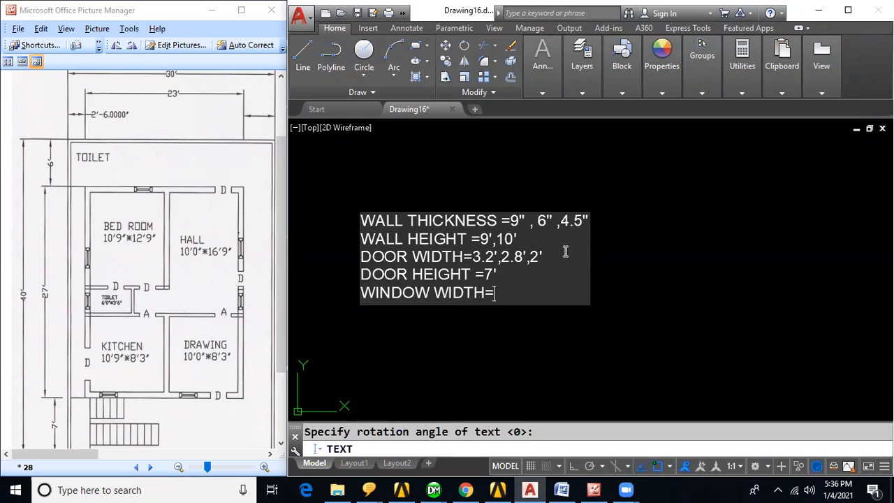
type("4',3.2'")
key("Return")
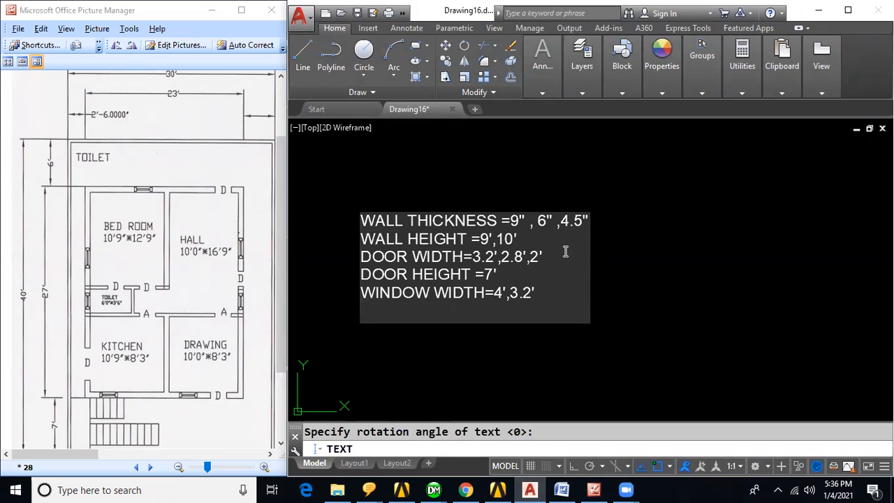
type("WINDOW ")
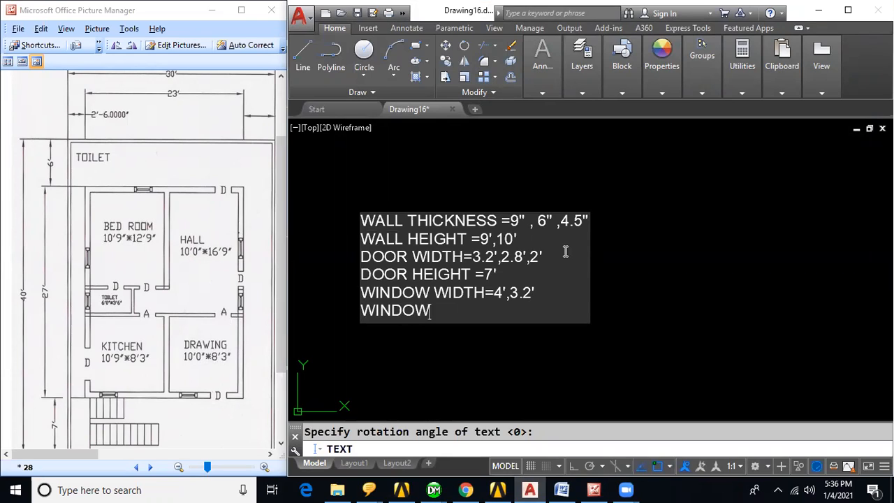
type("HEIGHT")
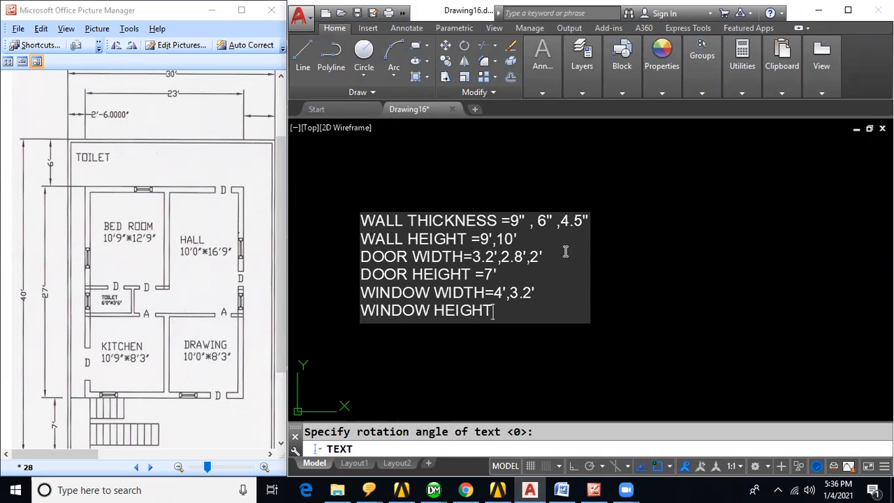
type(" =4'")
Add the last line SLAB THICKNESS =5" and finish the text note.
key("Return")
type("SLAB")
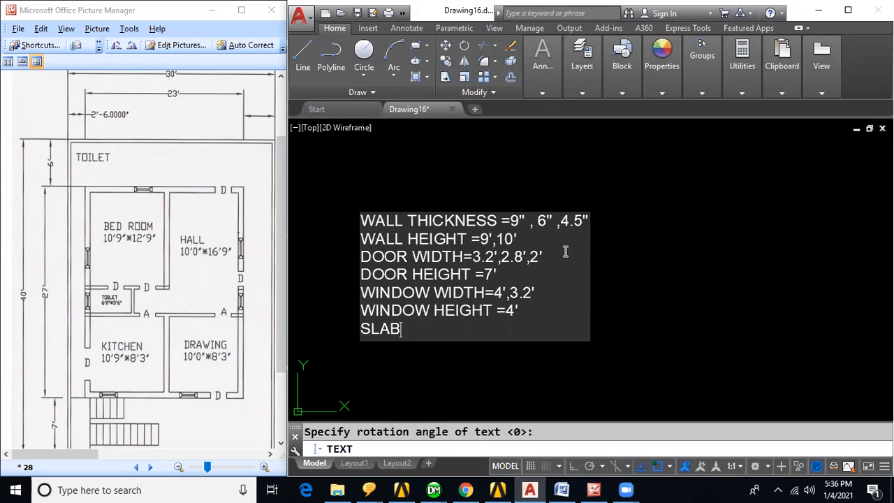
type(" THICKN")
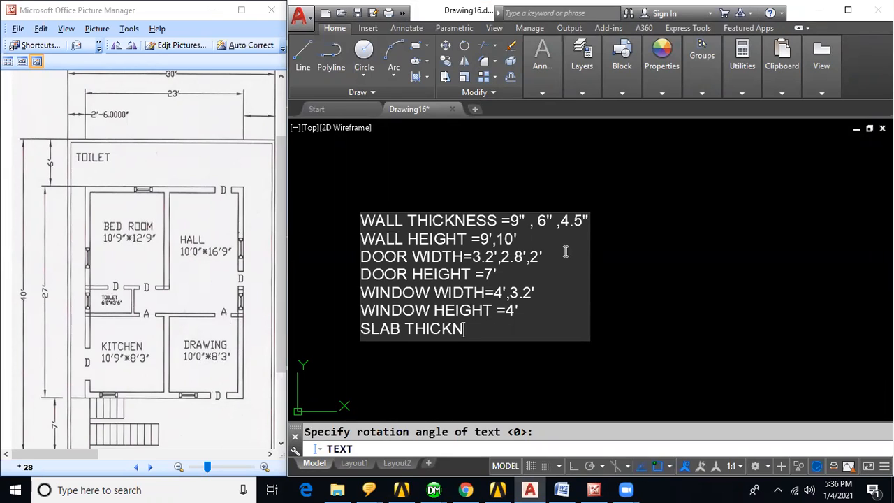
type("ESS =5\"")
left_click(617, 339)
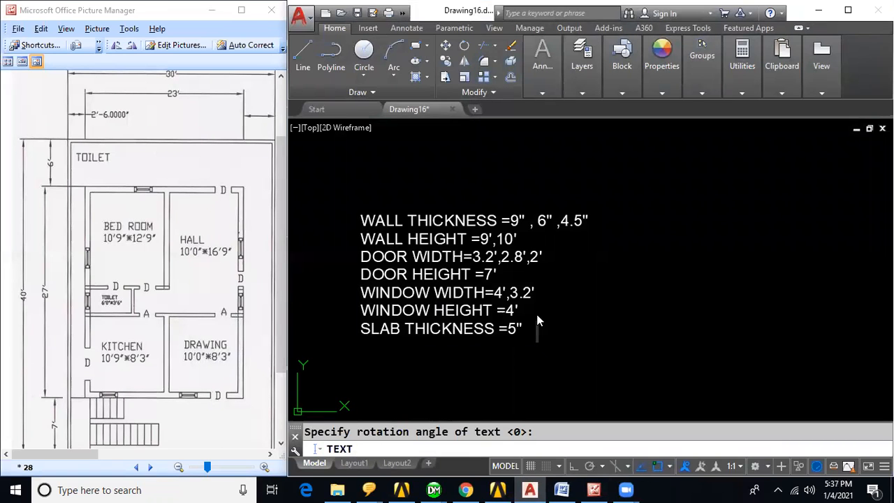
key("Escape")
Erase all lines of the wall, door, window and slab size notes.
left_click_drag(550, 326, 352, 244)
mouse_move(327, 207)
left_mouse_down()
mouse_move(718, 207)
mouse_move(424, 383)
mouse_move(309, 364)
left_mouse_up()
key("Delete")
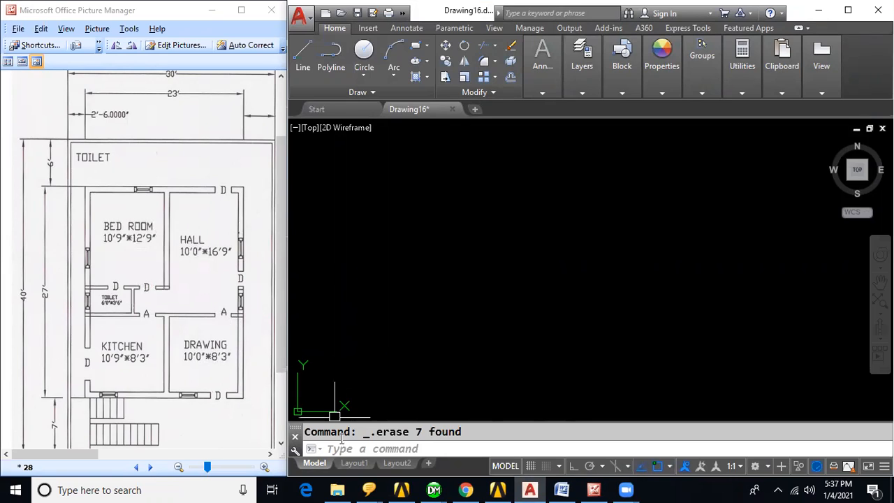
Check the drawing units, keep Engineering as the length type, and accept the settings.
type("UNITS")
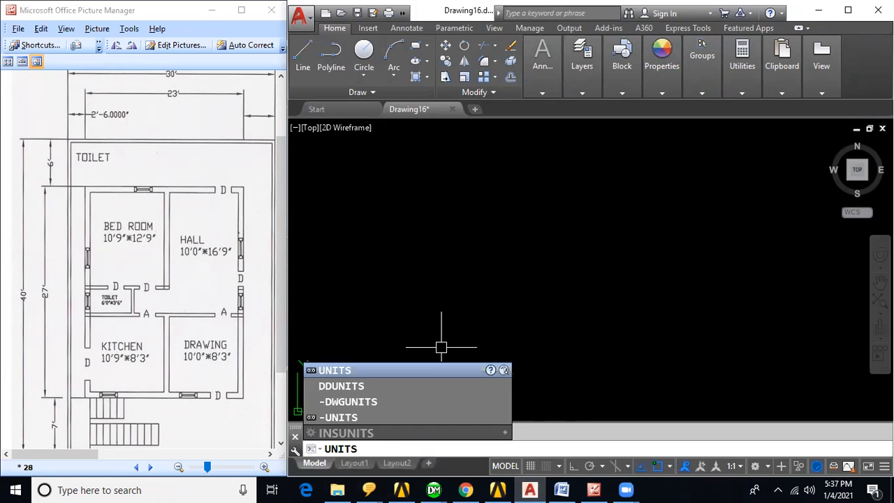
key("Return")
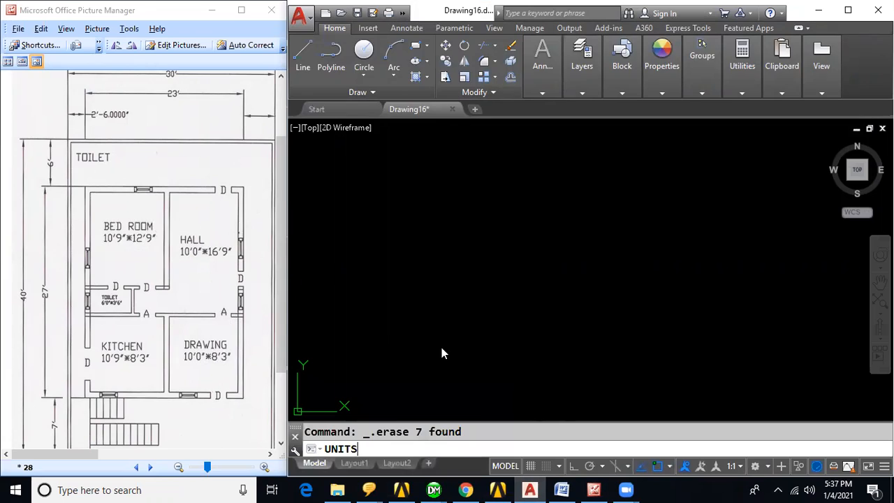
left_click(395, 155)
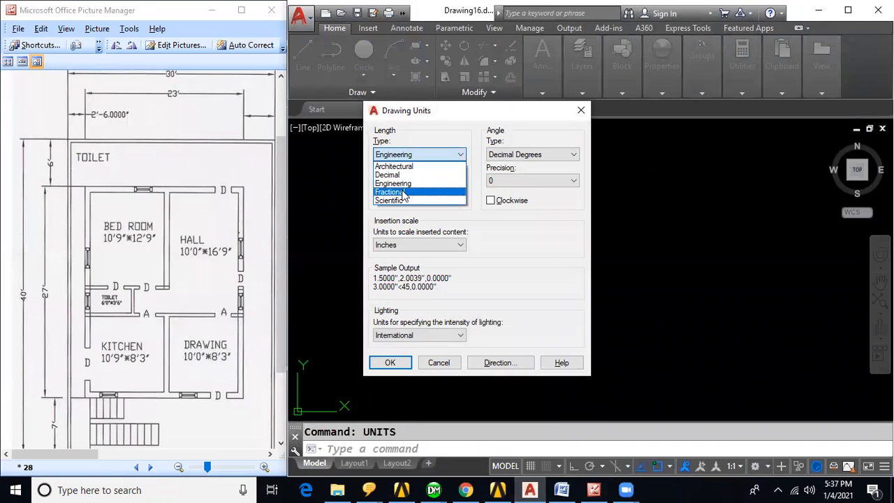
left_click(405, 155)
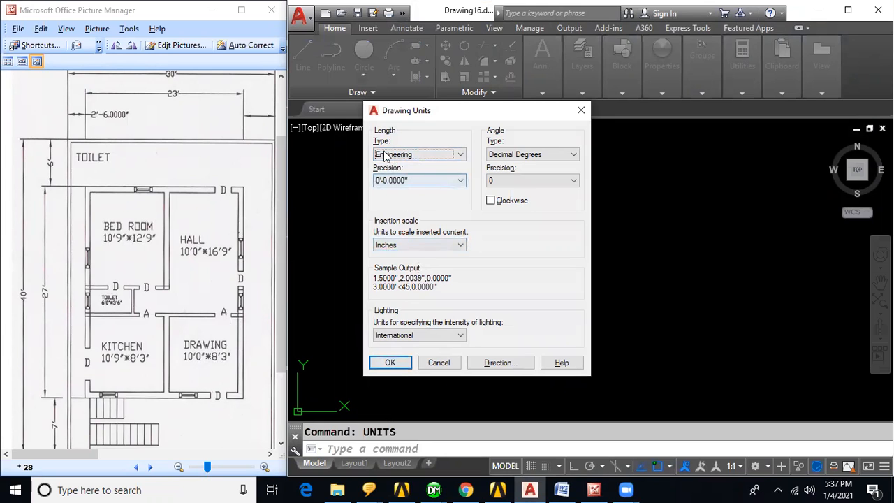
left_click(385, 364)
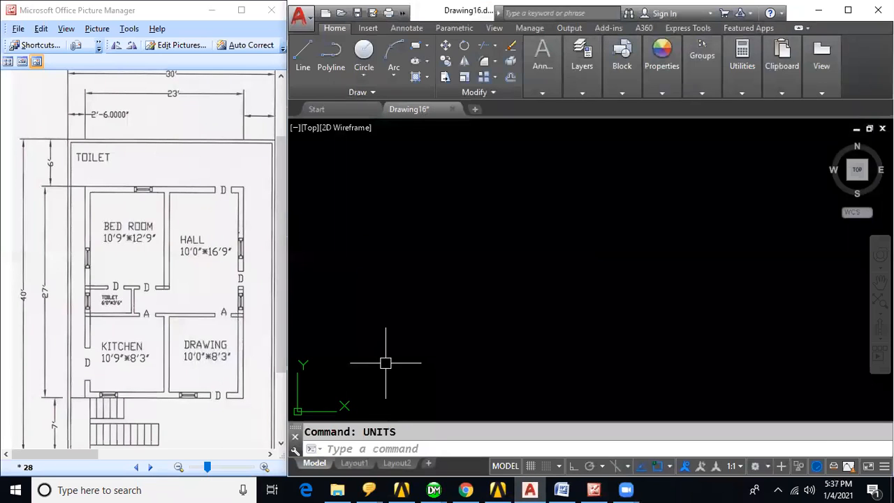
Set the drawing's upper limit (LIMMAX) to 100',100' and zoom to show all of it.
type("LIMMAX")
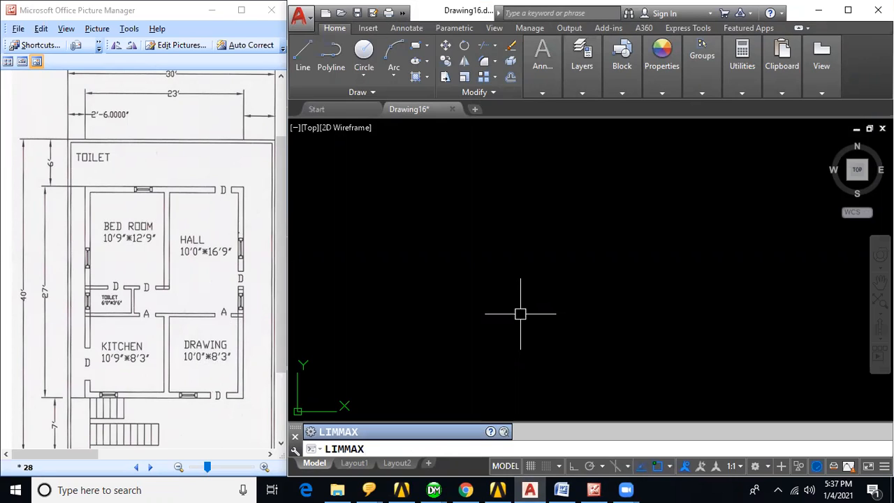
key("Return")
type("100',100'")
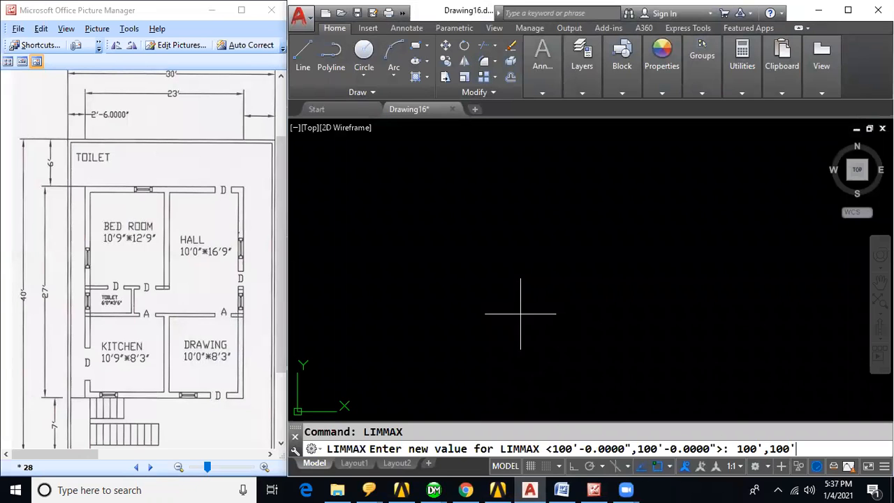
key("Return")
type("z")
key("Return")
type("a")
key("Return")
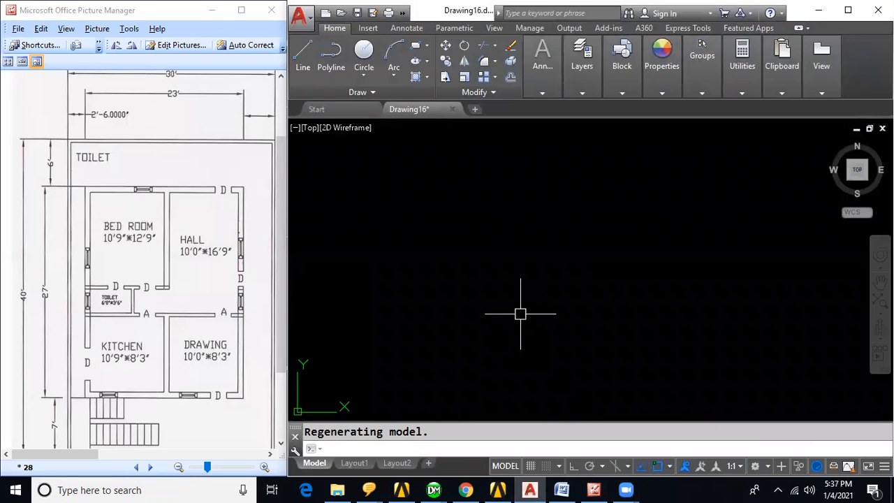
Draw the plot boundary as a rectangle 30' wide and 40' high in the empty drawing area.
type("REC")
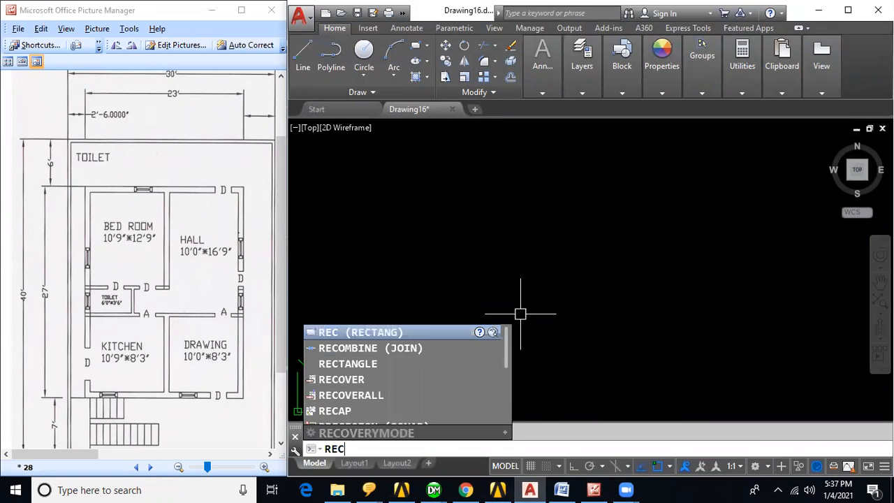
key("Return")
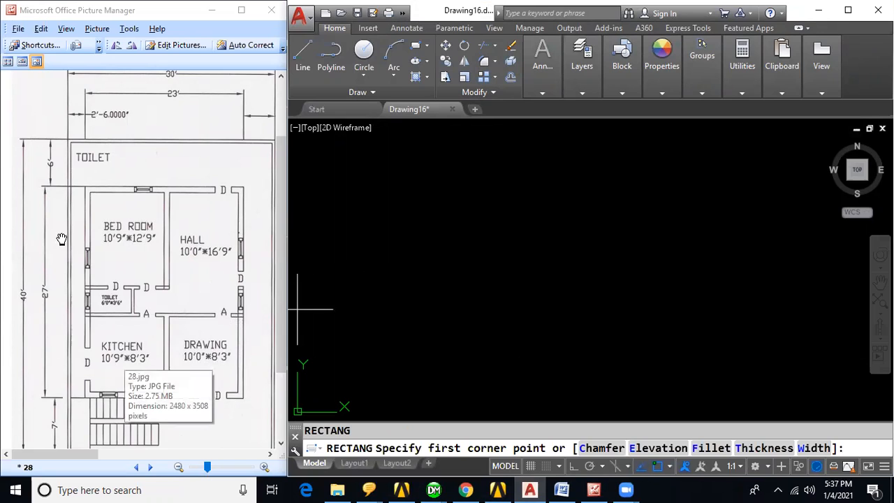
scroll(37, 373, "down", 2)
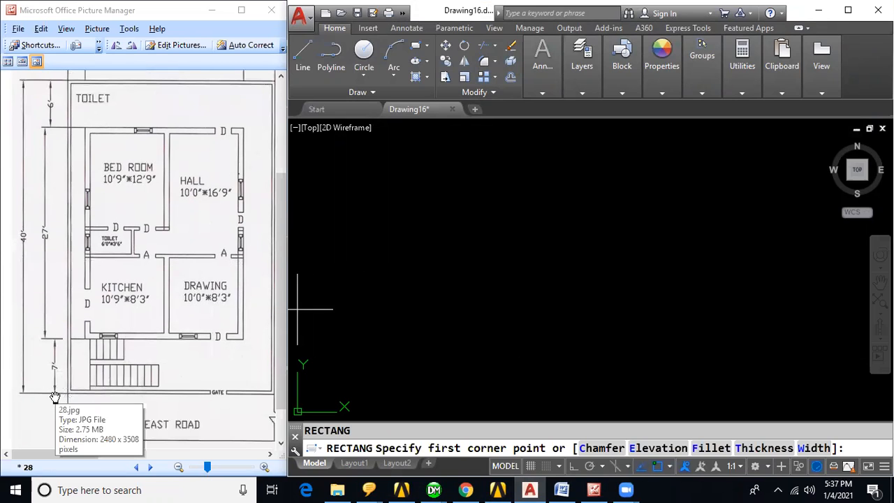
scroll(72, 241, "up", 3)
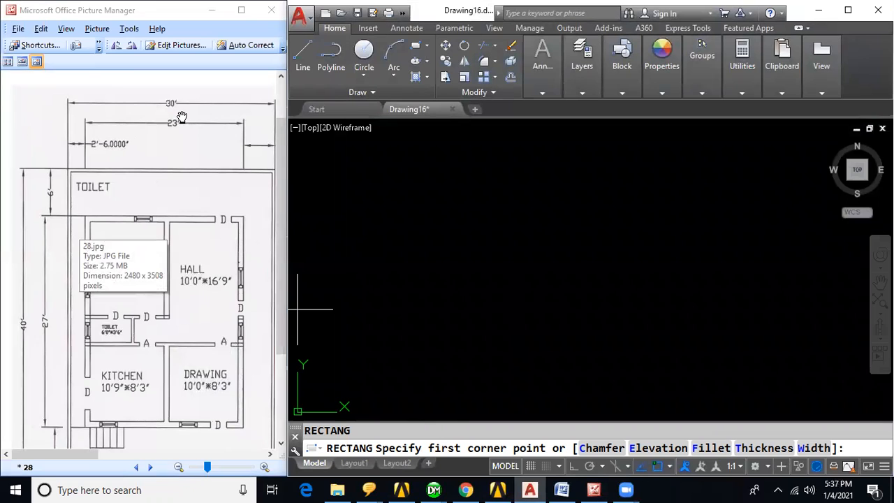
left_click(409, 372)
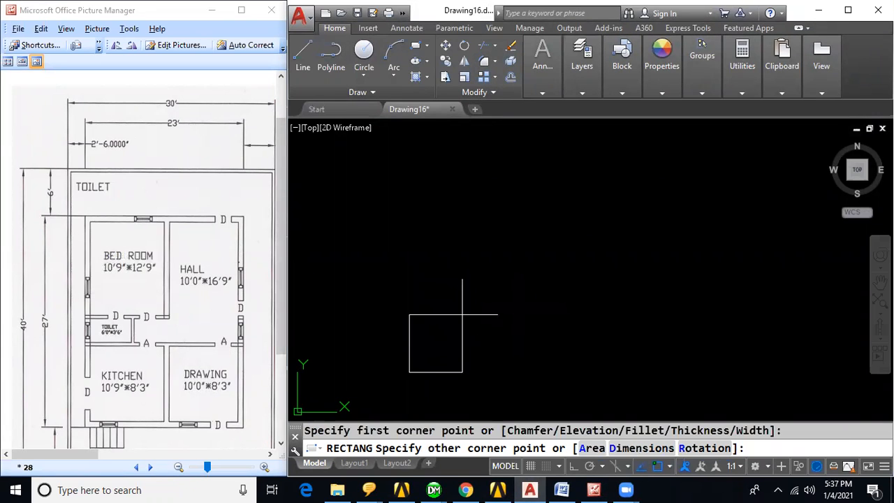
type("@30',40")
key("Return")
scroll(427, 330, "up", 2)
scroll(430, 331, "up", 2)
scroll(435, 328, "down", 2)
middle_click_drag(443, 329, 486, 294)
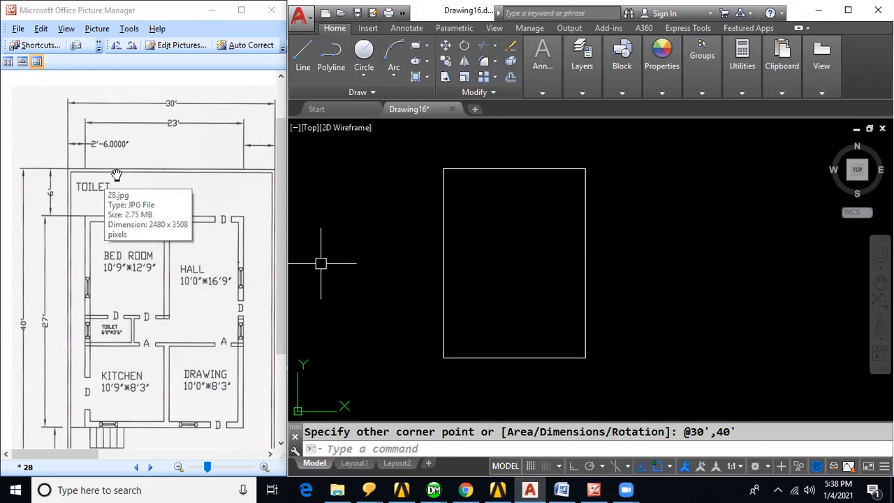
Offset the plot boundary rectangle 6" inward to form the compound wall.
type("o")
key("Return")
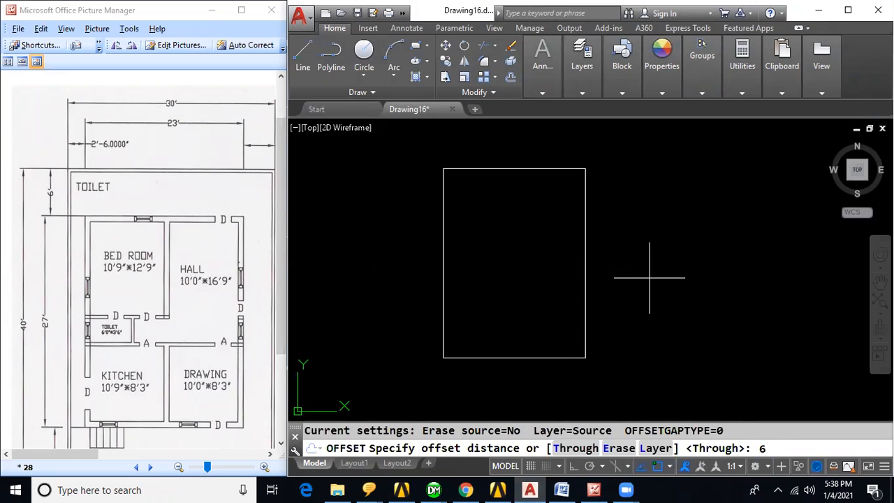
key("Return")
left_click(590, 257)
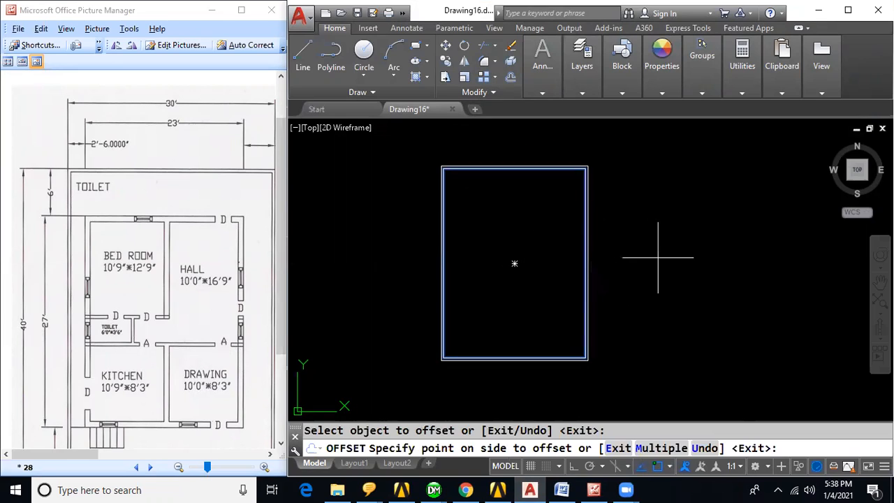
left_click(548, 265)
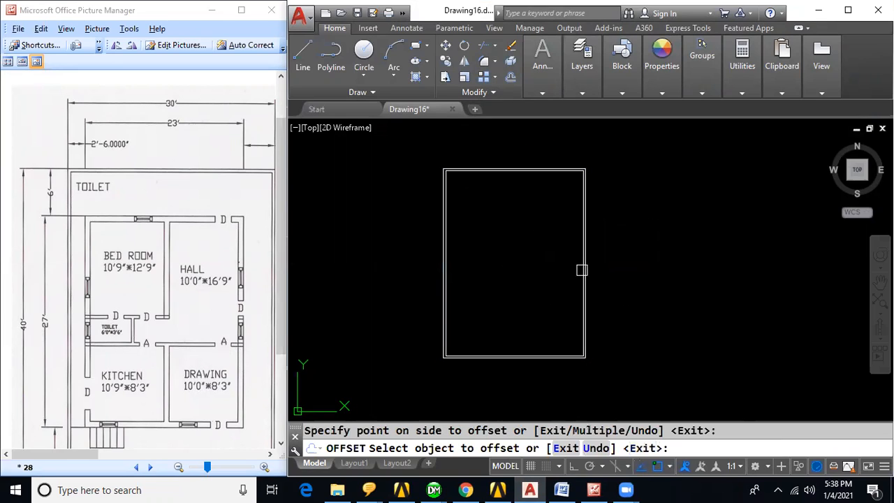
key("Escape")
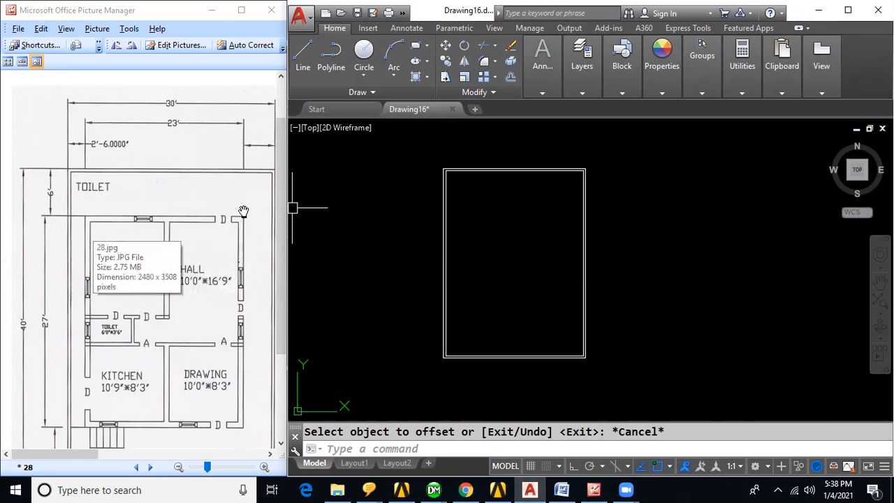
Explode all objects so both boundary rectangles become separate lines, and check one inner line by selecting it.
type("x")
key("Return")
type("ALL")
key("Return")
key("Return")
scroll(447, 200, "up", 4)
left_click(442, 207)
scroll(569, 253, "down", 2)
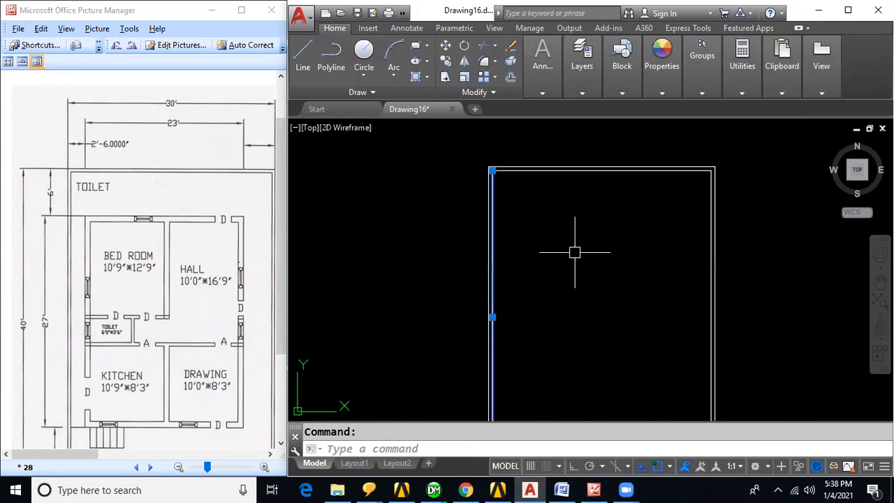
scroll(615, 268, "down", 2)
key("Escape")
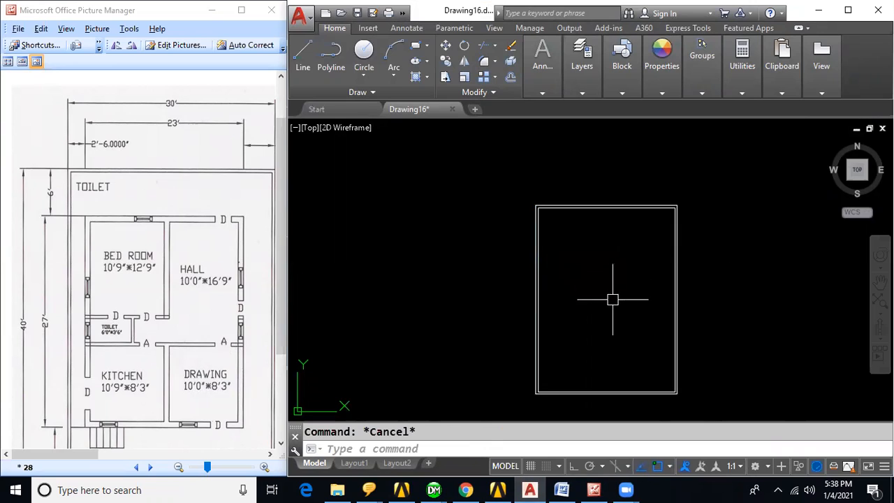
middle_click_drag(612, 300, 582, 265)
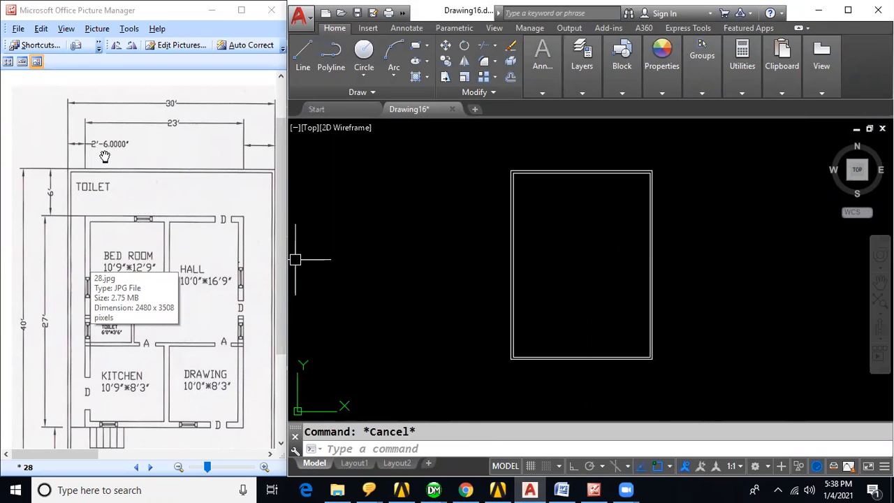
Offset the plot's outer left boundary line 2'6" inward to place the house's left outer wall face.
left_click(459, 444)
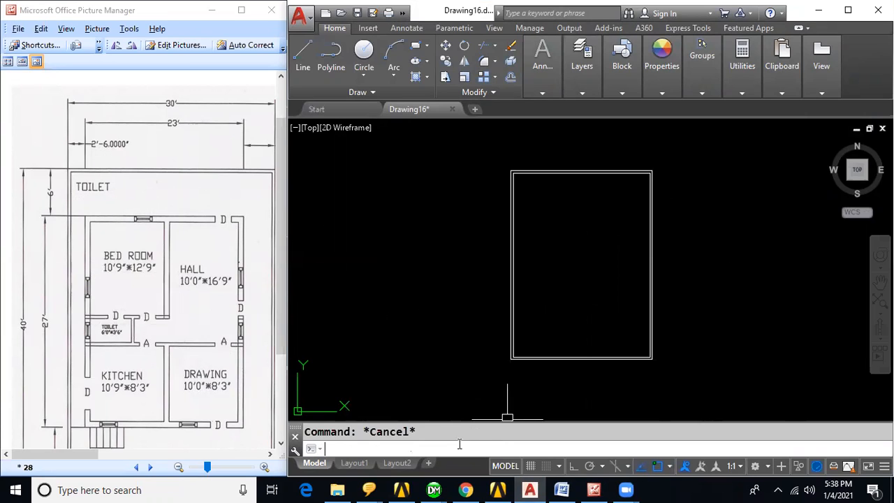
type("O")
key("Return")
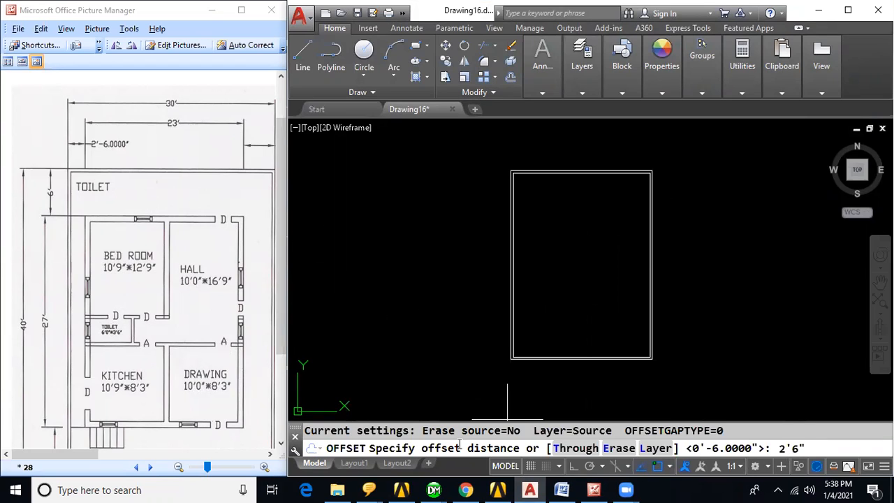
key("Return")
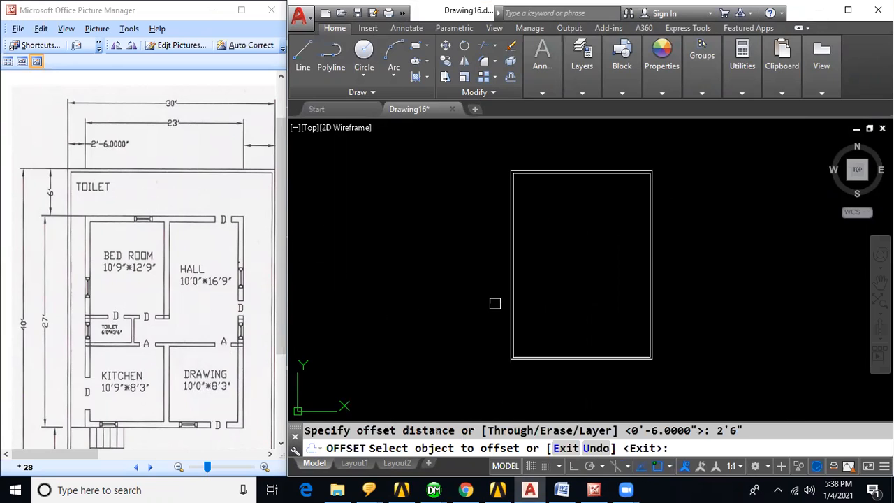
left_click(506, 298)
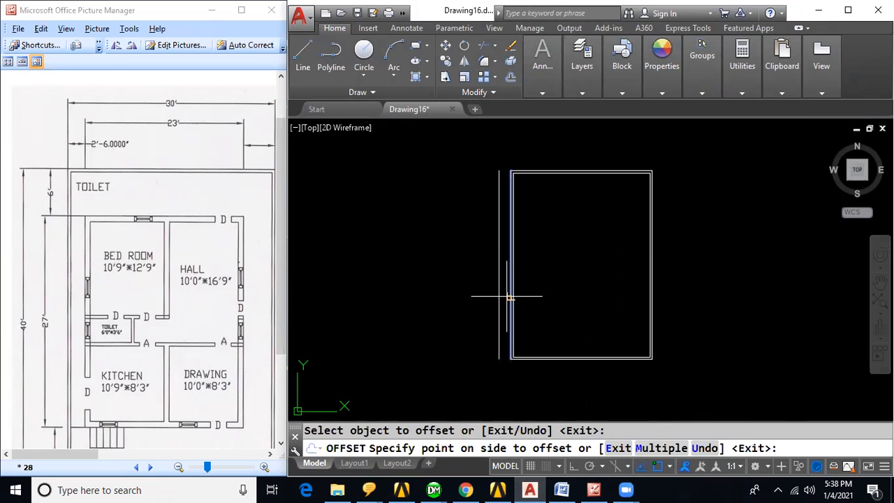
left_click(605, 303)
key("Escape")
scroll(547, 288, "up", 1)
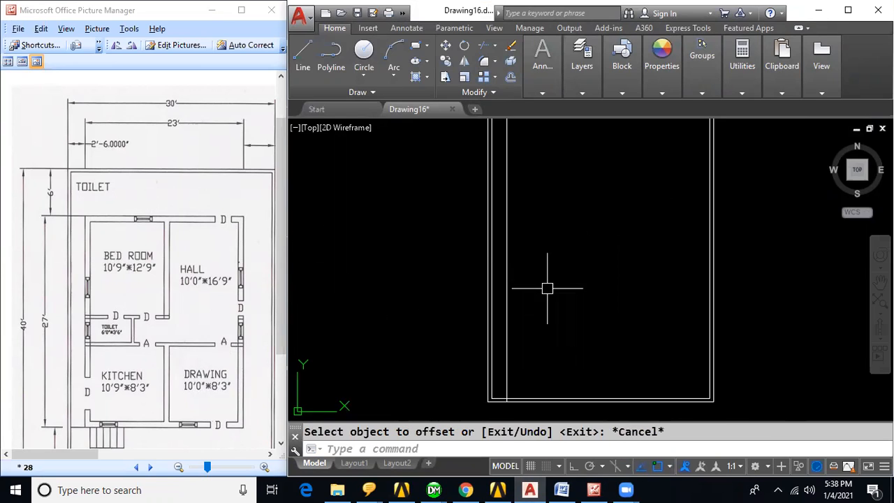
middle_click_drag(551, 296, 533, 326)
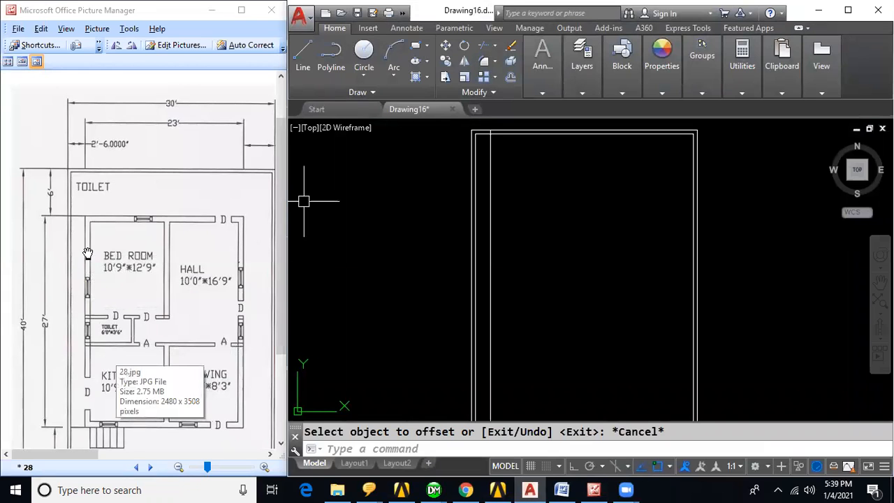
Offset the house's left outer wall line 9" to the right to give the wall its thickness.
type("O")
key("Return")
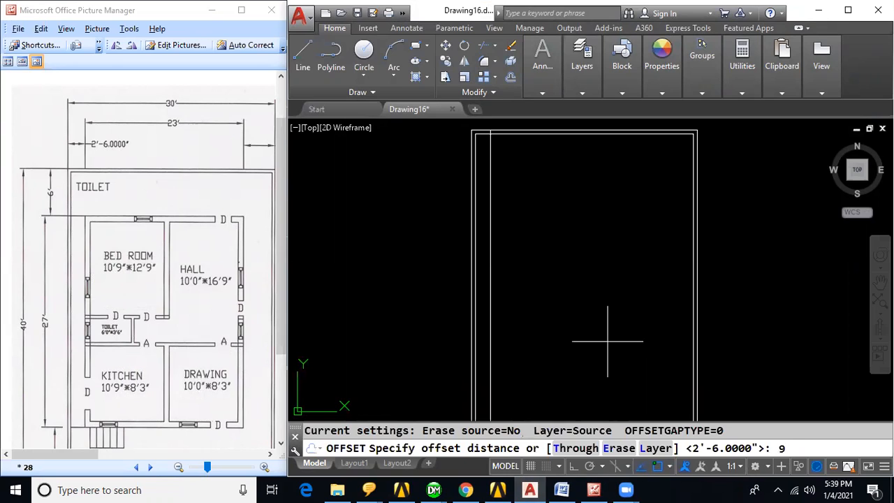
type("9\"")
key("Return")
left_click(491, 307)
left_click(554, 305)
key("Escape")
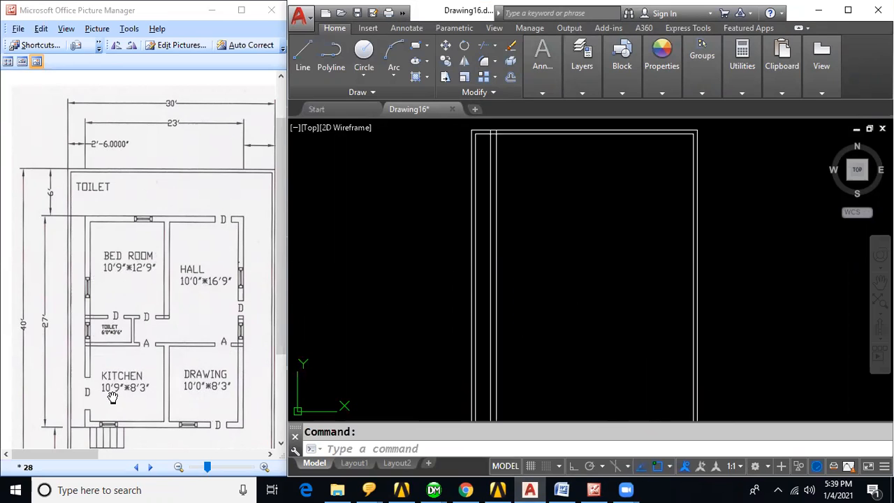
Offset the left wall's inner line 10'9" to the right for the bedroom and kitchen width.
type("o")
key("Return")
type("10")
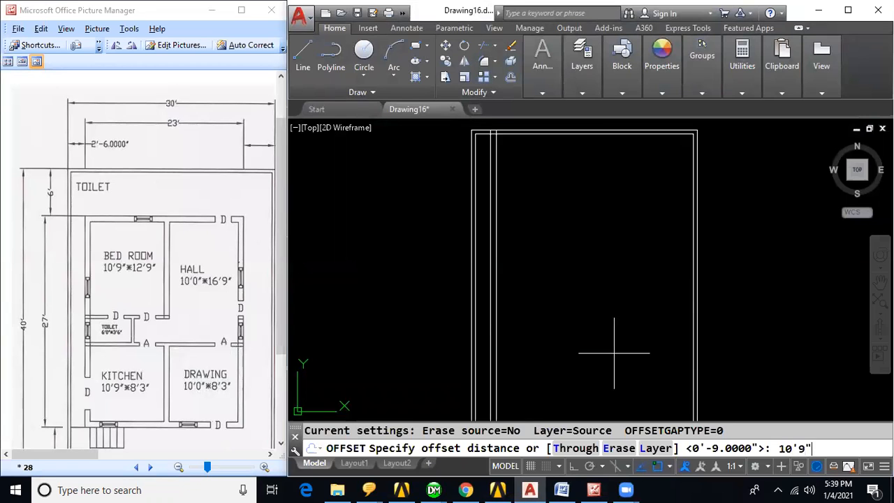
type("'9\"")
key("Return")
left_click(498, 314)
left_click(602, 325)
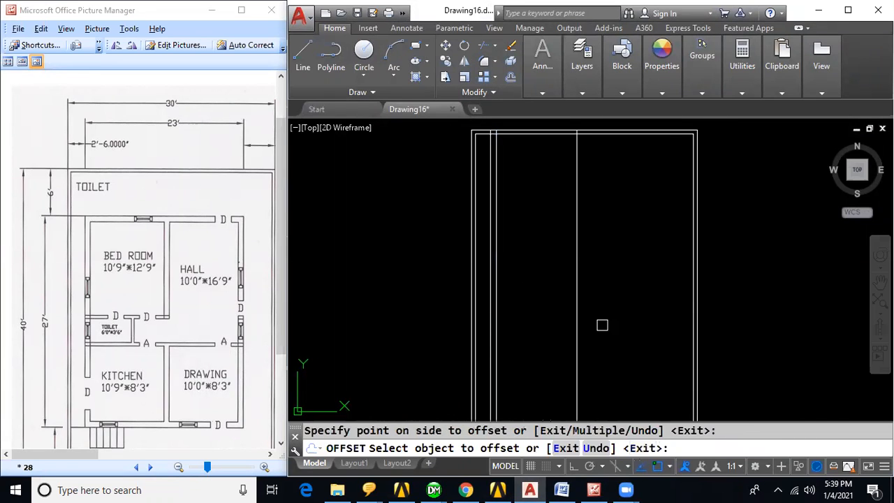
key("Escape")
Offset the vertical line on the bedroom's right side 9" to the right to form the middle wall.
type("o")
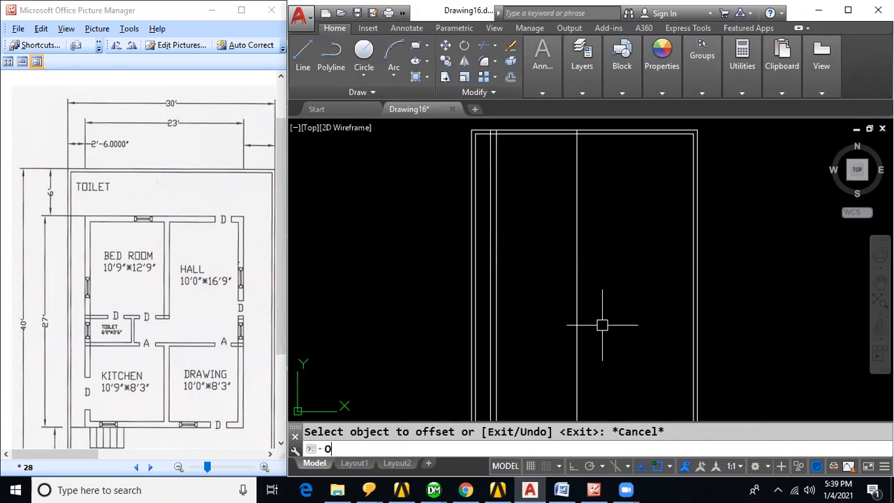
key("Return")
type("9\"")
key("Return")
left_click(577, 315)
left_click(594, 309)
key("Escape")
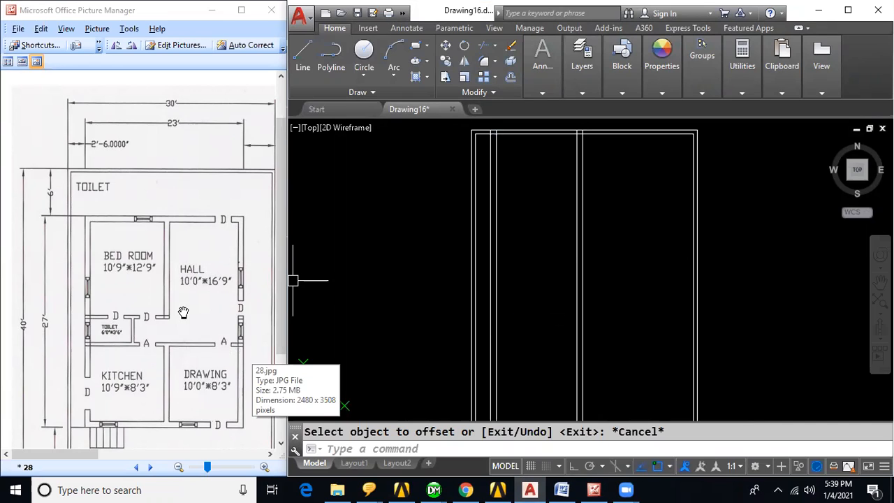
Offset the middle wall's right line 10' to the right for the hall and drawing room width.
type("o")
key("Return")
type("10")
key("Return")
left_click(581, 274)
left_click(630, 275)
key("Escape")
Offset the hall's right-hand vertical line 9" to the right to form the house's right outer wall.
type("o")
key("Return")
type("9")
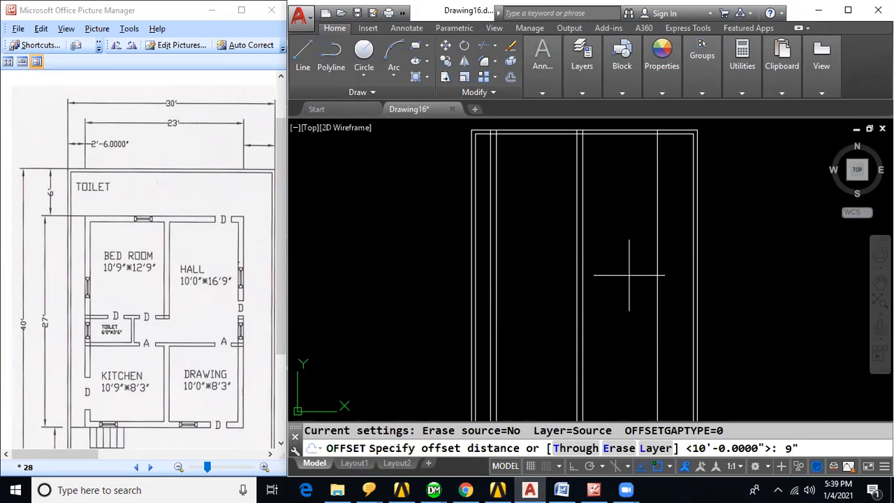
key("Return")
left_click(656, 287)
left_click(684, 291)
key("Escape")
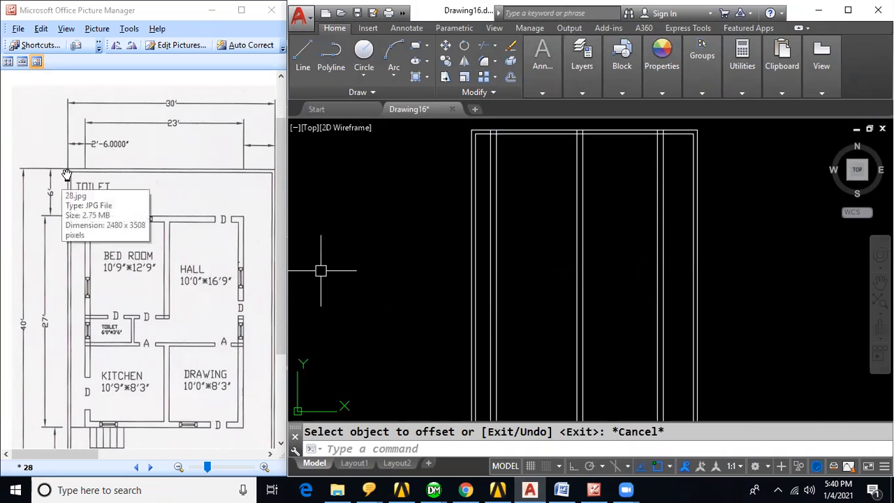
Offset the plot's outer top boundary line 6' downward to place the house's top outer wall face.
type("o")
key("Return")
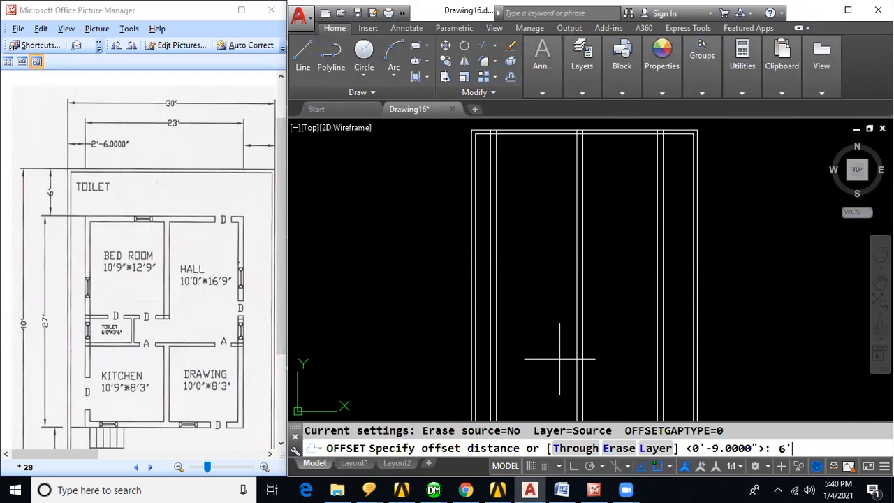
type("6'")
key("Return")
left_click(499, 130)
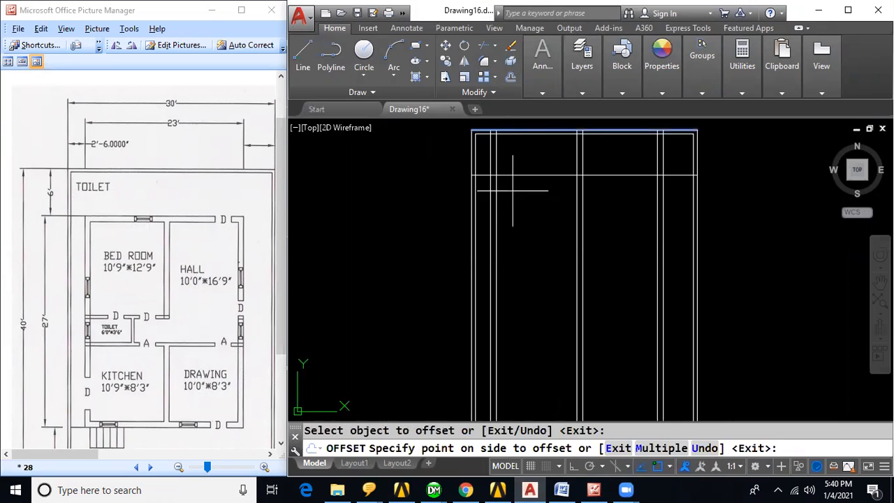
left_click(516, 210)
key("Escape")
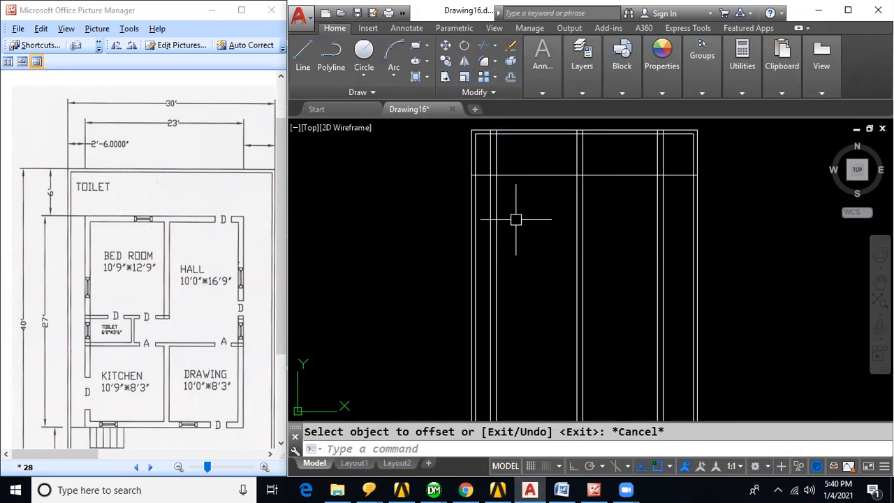
Offset the house's top outer wall line 9" downward to give the top wall its thickness.
type("o")
key("Return")
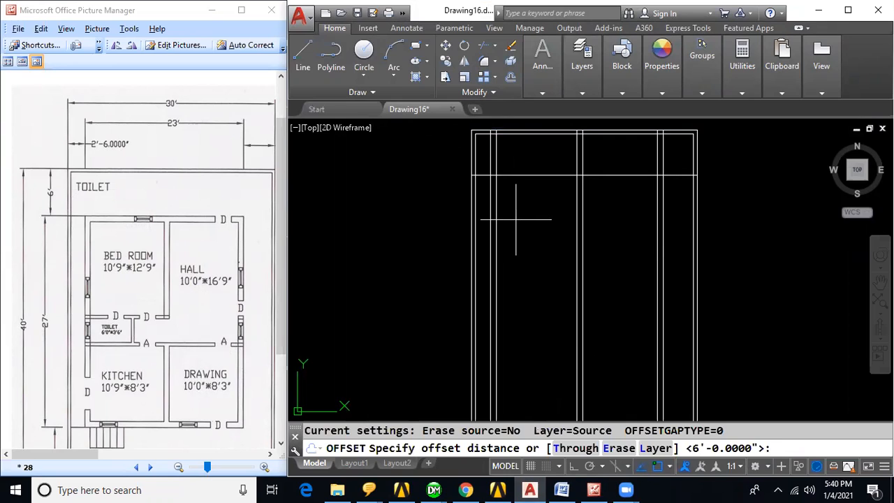
type("9\"")
key("Return")
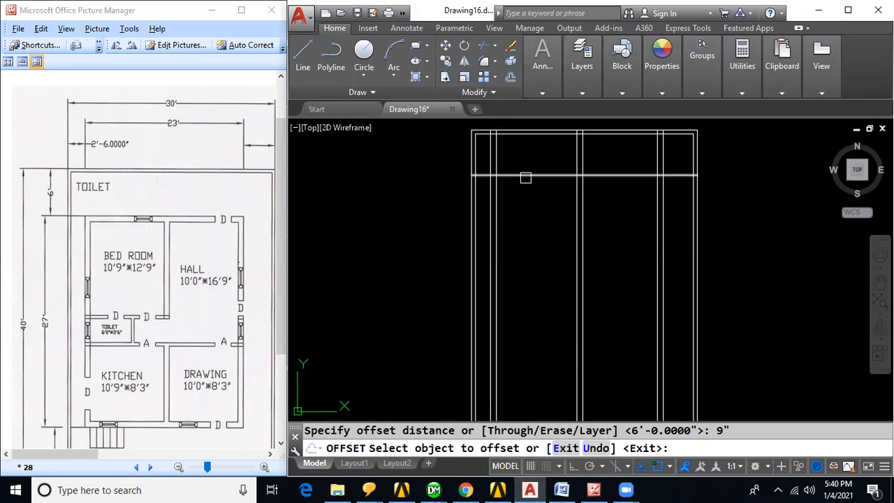
left_click(525, 176)
left_click(523, 205)
key("Escape")
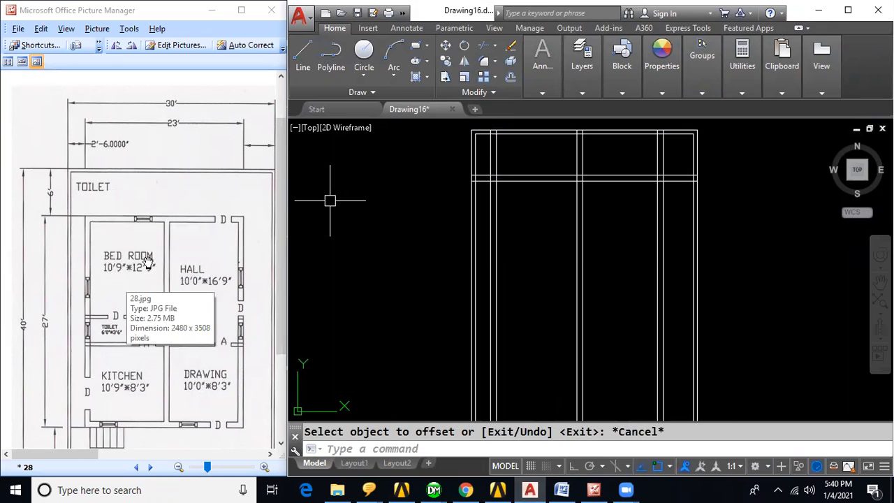
Offset the house top wall's lower line 12'9" downward to set the bedroom depth.
type("o")
key("Return")
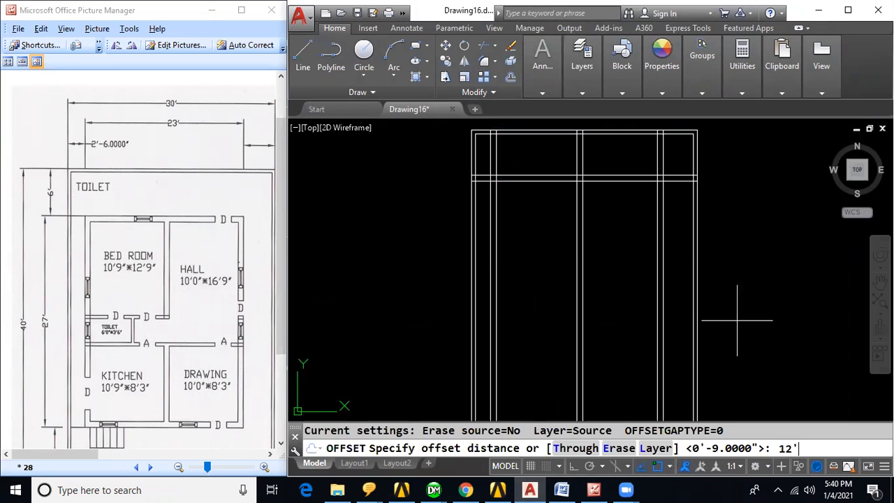
type("12'9\"")
key("Return")
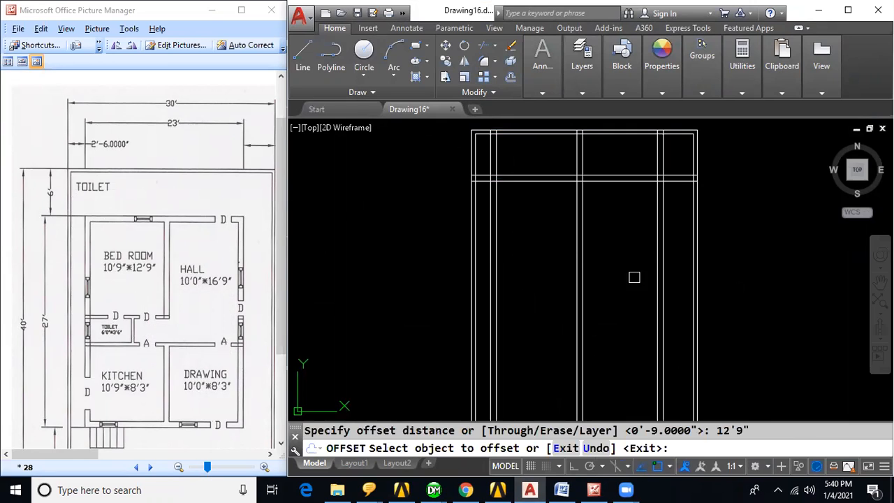
left_click(545, 185)
left_click(531, 303)
key("Escape")
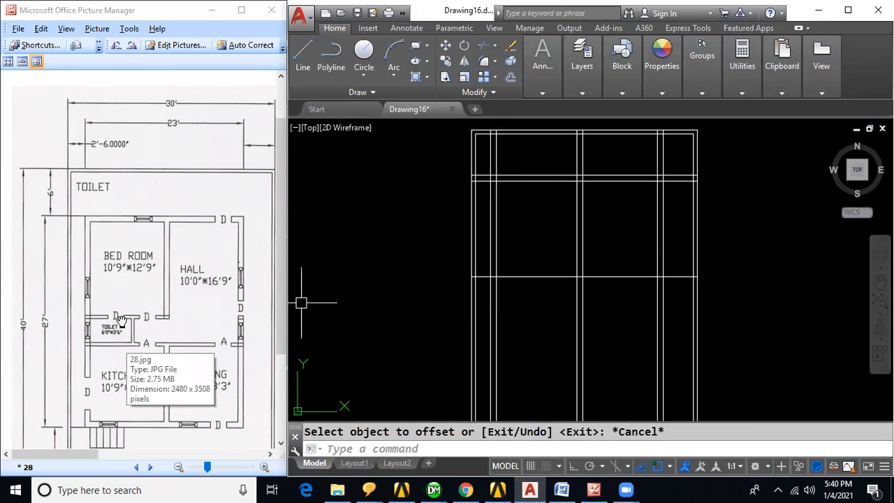
Offset the bedroom's bottom line 6" downward to form the wall between bedroom and toilet.
type("o")
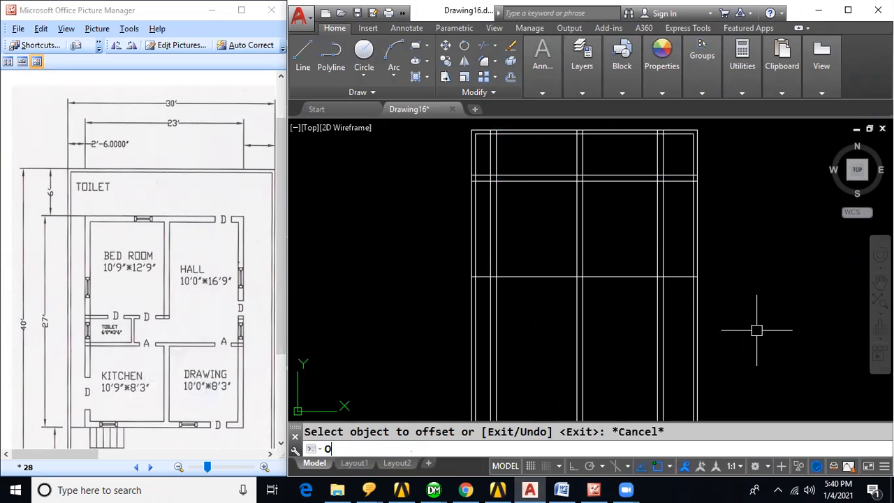
key("Return")
type("6\"")
key("Return")
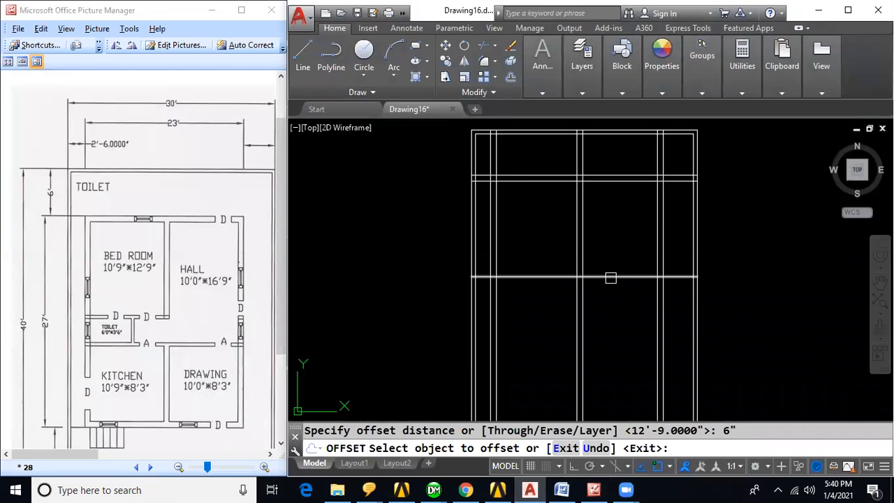
left_click(609, 278)
key("Escape")
Offset the bedroom–toilet wall's lower line 3.5' downward to set the toilet depth.
type("o")
key("Return")
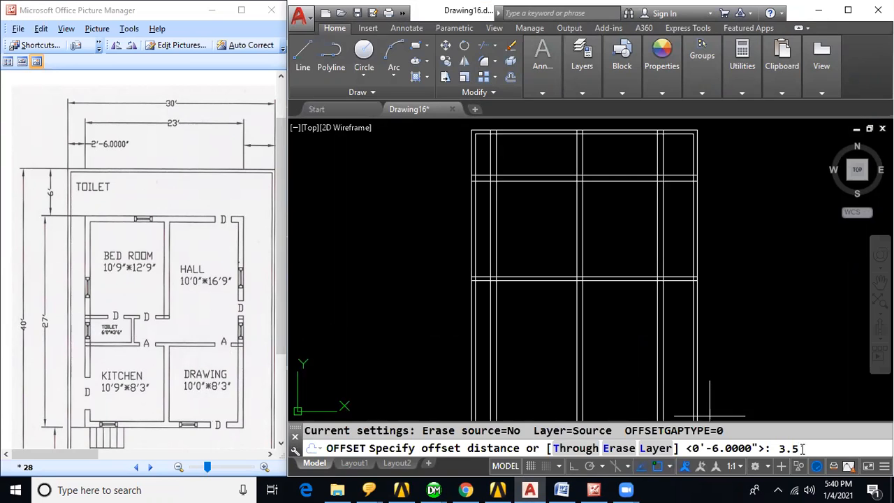
key("Return")
left_click(525, 280)
left_click(517, 354)
key("Escape")
Offset the toilet's bottom line 6" downward to form the wall above the kitchen and drawing room.
type("o")
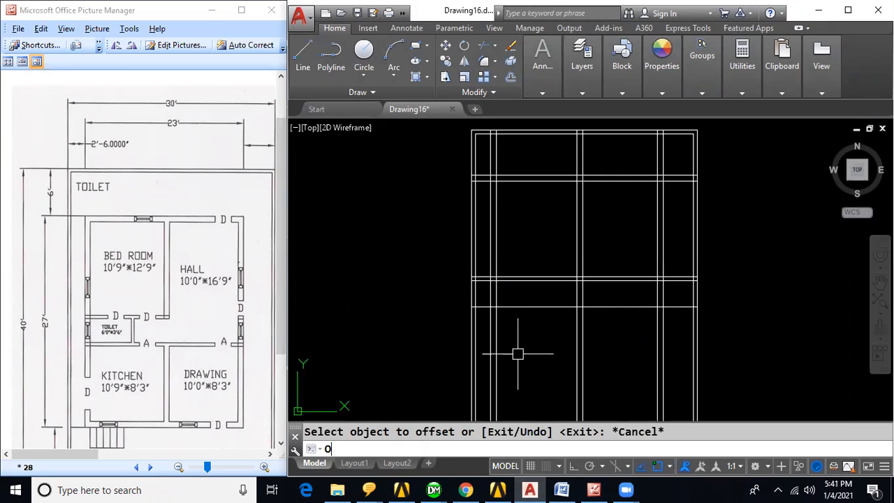
key("Return")
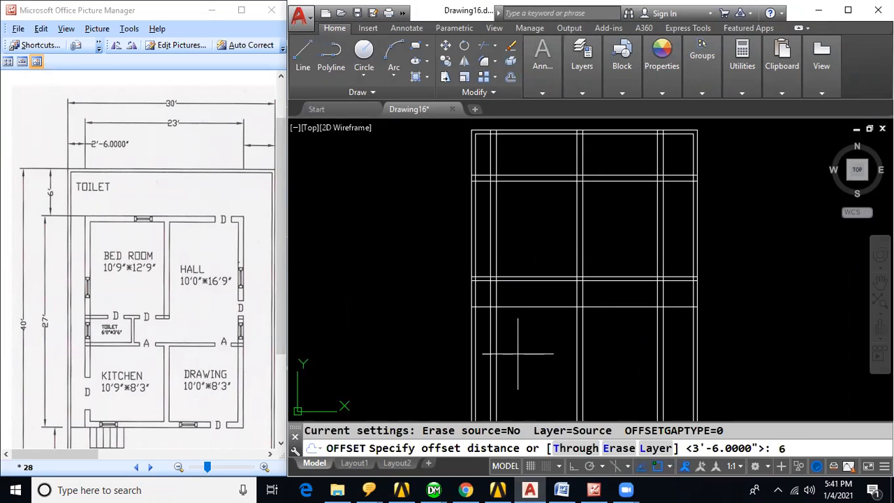
type("6")
key("Return")
left_click(535, 306)
left_click(538, 357)
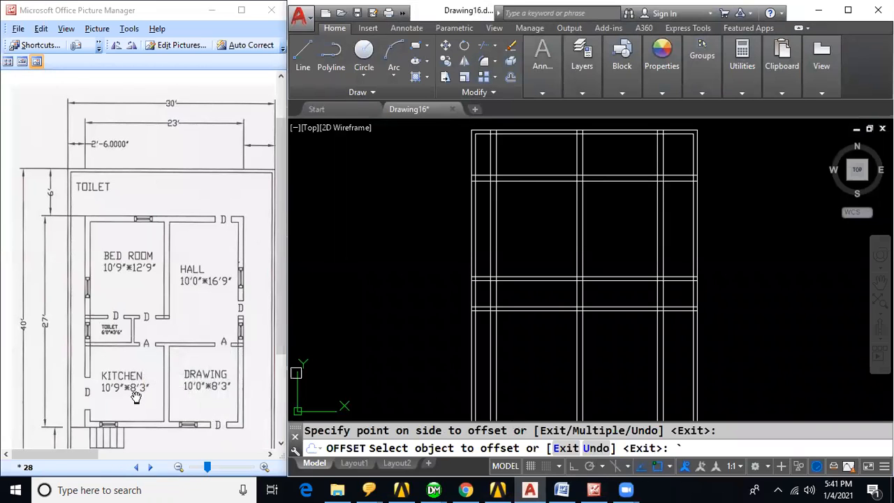
key("Return")
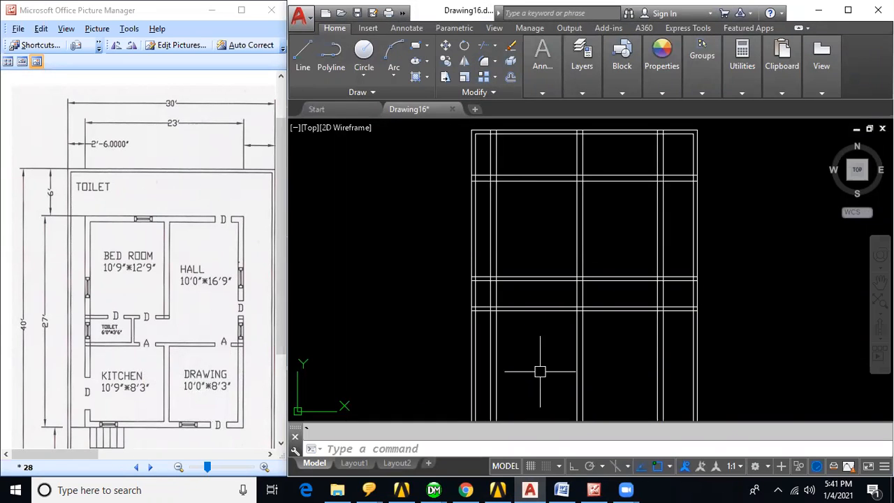
Offset the lower line of the wall above the kitchen 8'3" downward to set the kitchen and drawing room depth.
key("Return")
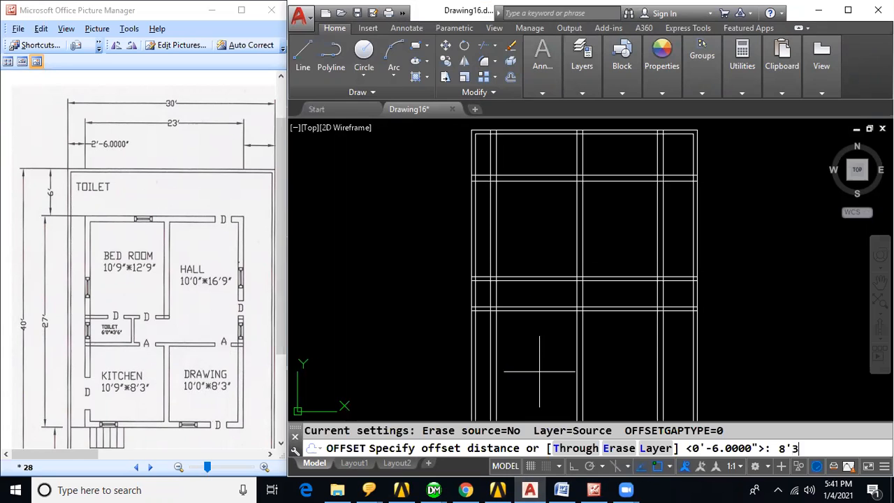
key("Return")
left_click(528, 313)
left_click(525, 395)
key("Escape")
Offset the kitchen's bottom line 9" downward to give the house's bottom outer wall its thickness.
type("o")
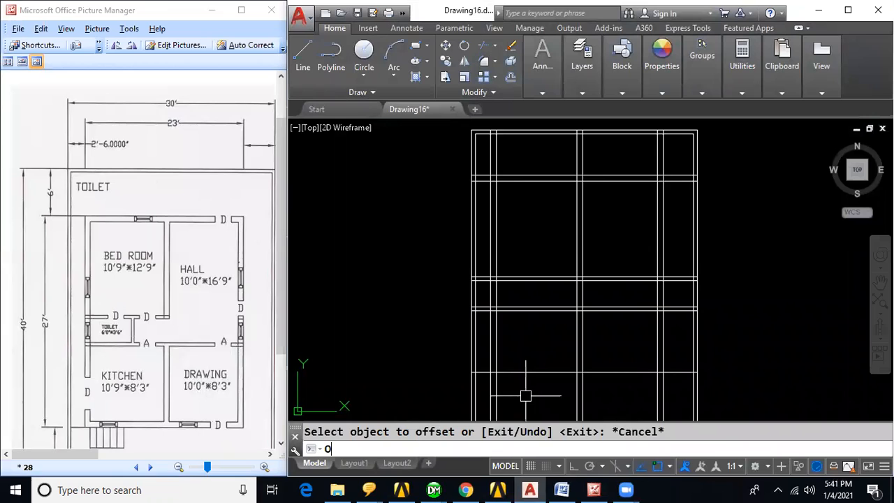
key("Return")
type("9\"")
key("Return")
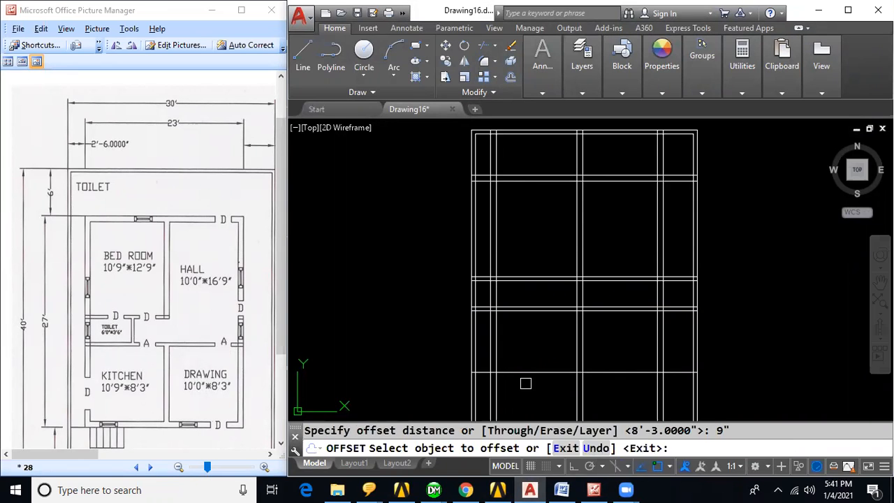
left_click(524, 373)
left_click(525, 395)
scroll(542, 384, "down", 2)
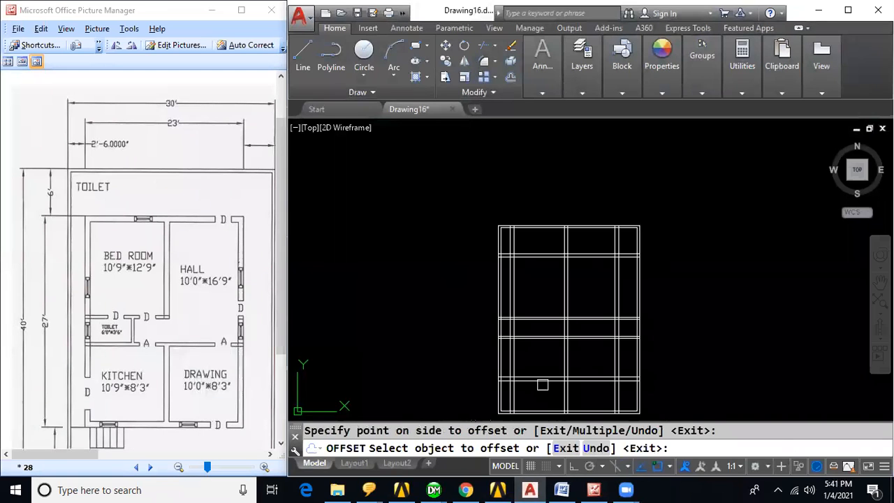
middle_click_drag(711, 369, 702, 335)
key("Escape")
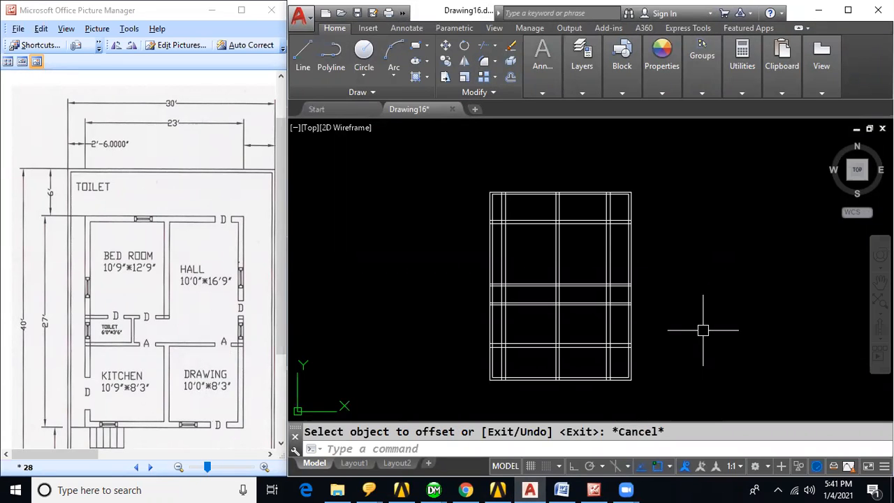
Trim the vertical wall lines extending above the house's top wall to the plot boundary.
type("TR")
key("Return")
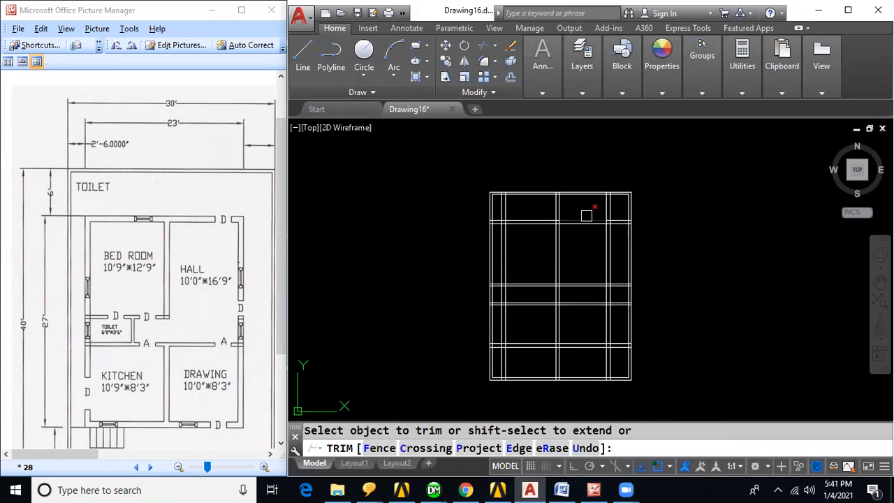
scroll(591, 213, "up", 2)
left_click(444, 206)
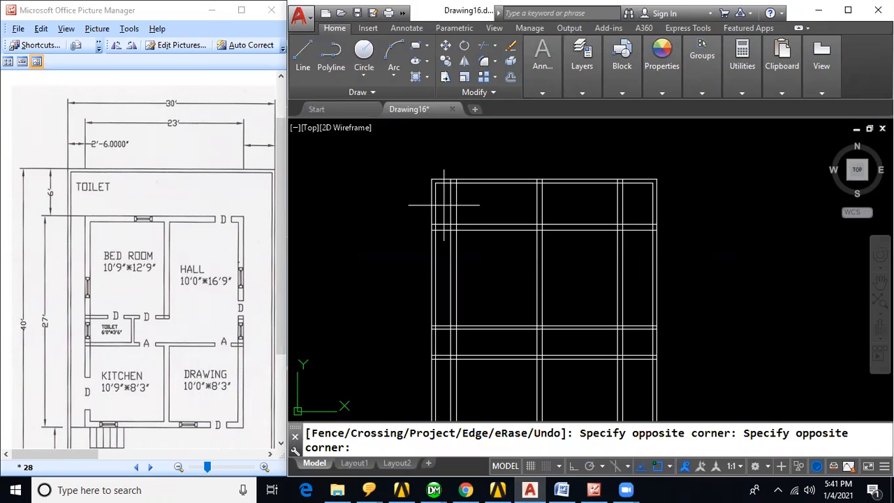
scroll(704, 233, "down", 2)
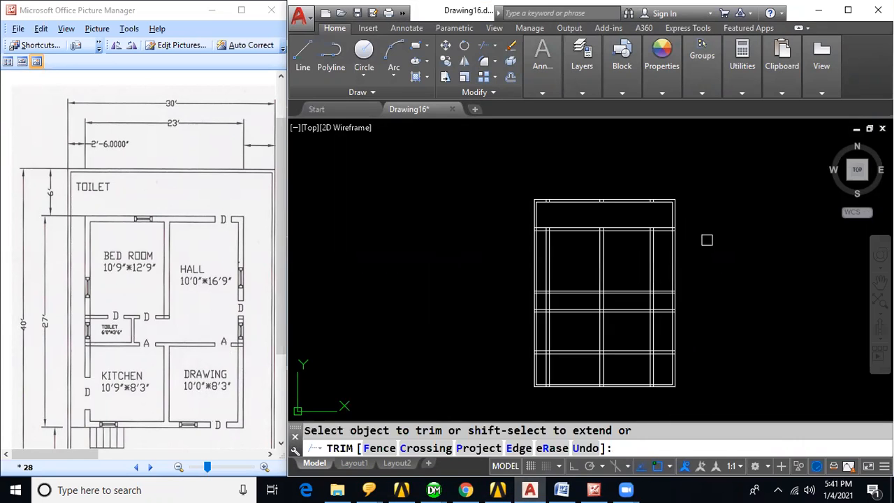
Trim the wall lines extending past the house's right and bottom outer walls to the plot boundary.
middle_click_drag(705, 240, 659, 189)
left_click(625, 171)
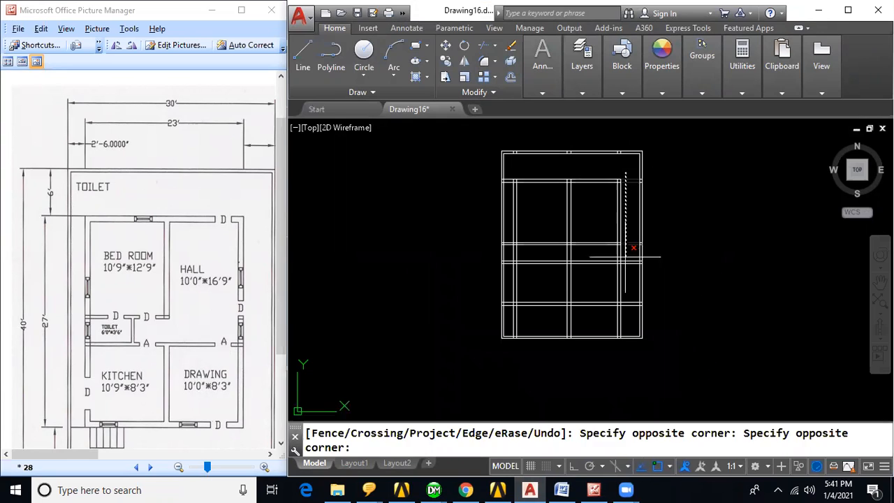
left_click(628, 321)
left_click(629, 319)
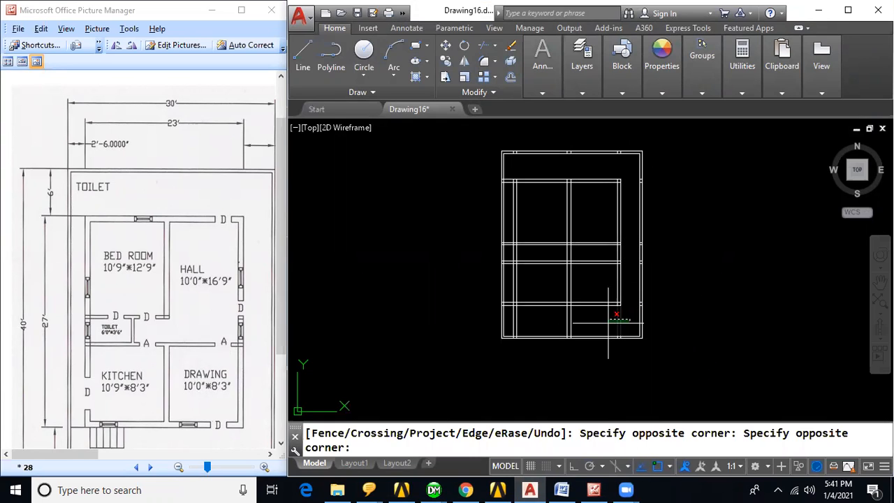
left_click(514, 316)
Trim the horizontal wall lines extending left of the house's left outer wall to the plot boundary.
scroll(510, 236, "up", 2)
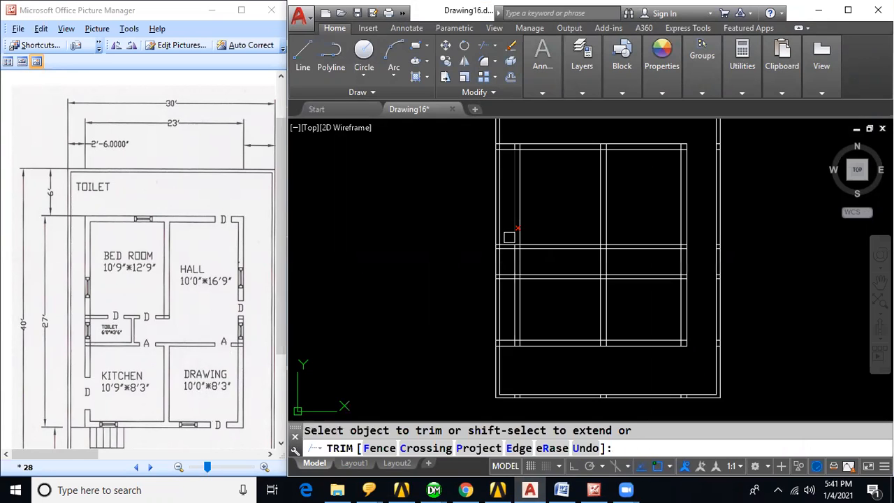
left_click(508, 135)
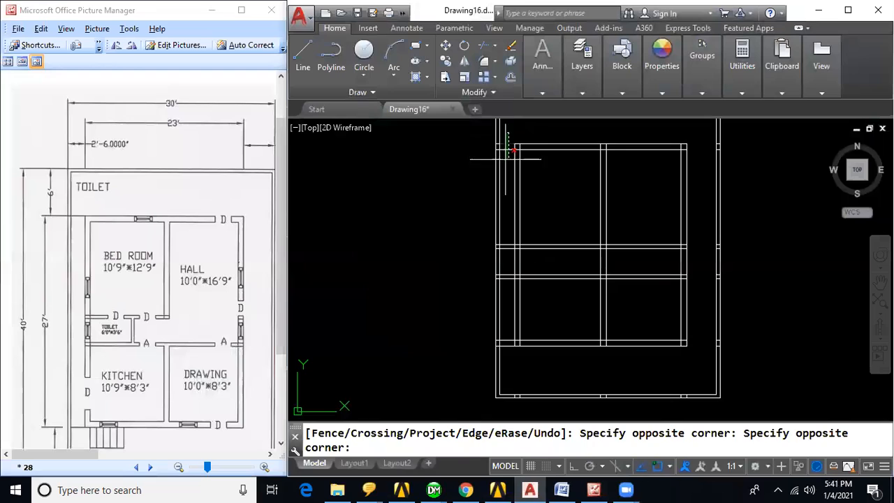
left_click(508, 352)
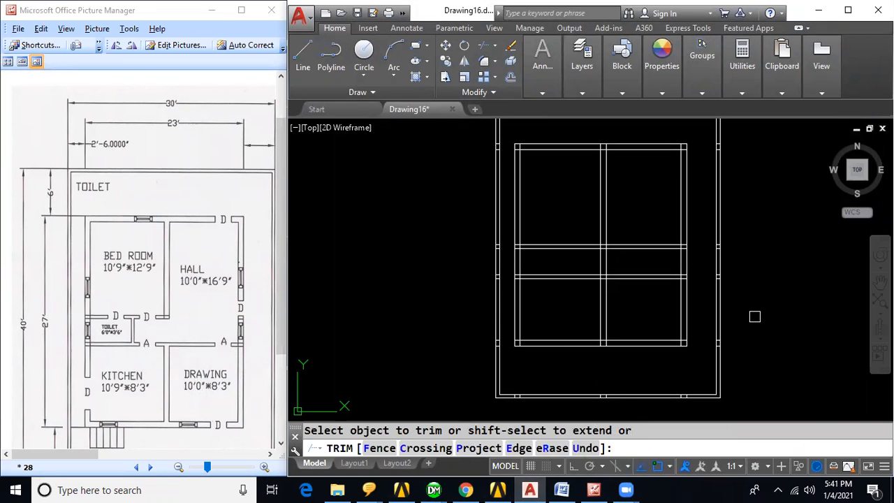
key("Escape")
scroll(754, 317, "down", 2)
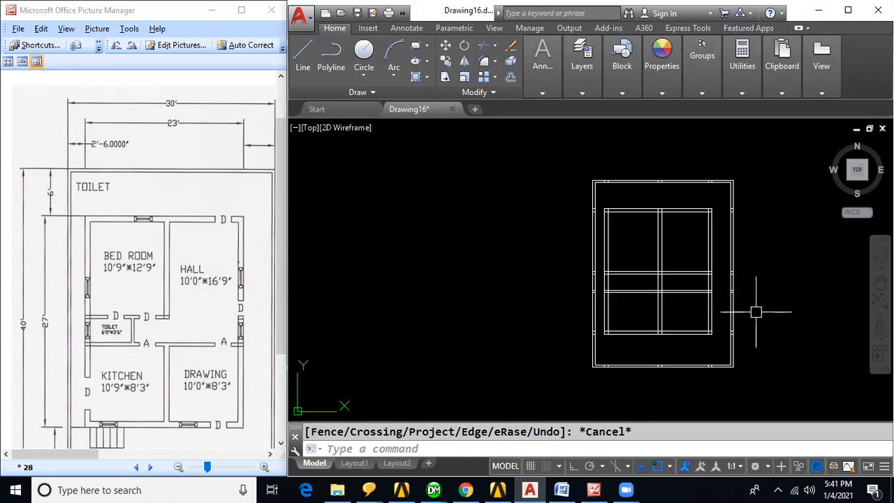
Offset the left outer wall's inner line 6' to the right to set the toilet width.
scroll(614, 280, "up", 2)
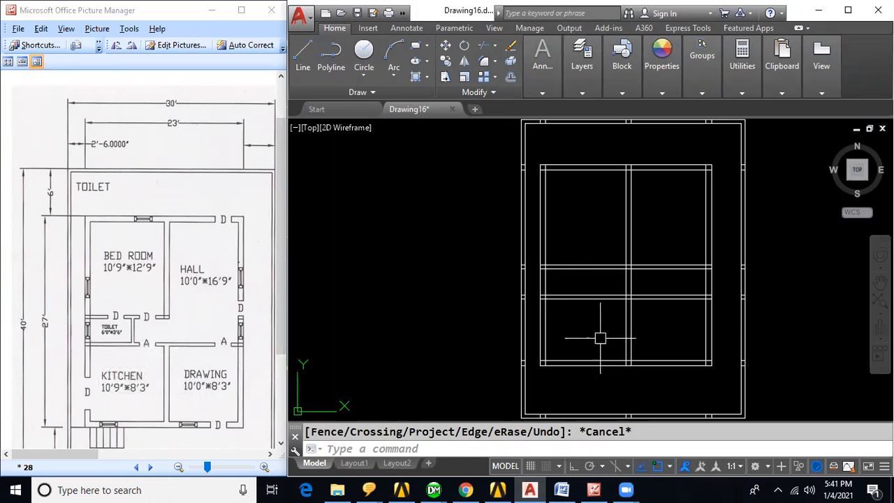
type("O")
key("Return")
type("6")
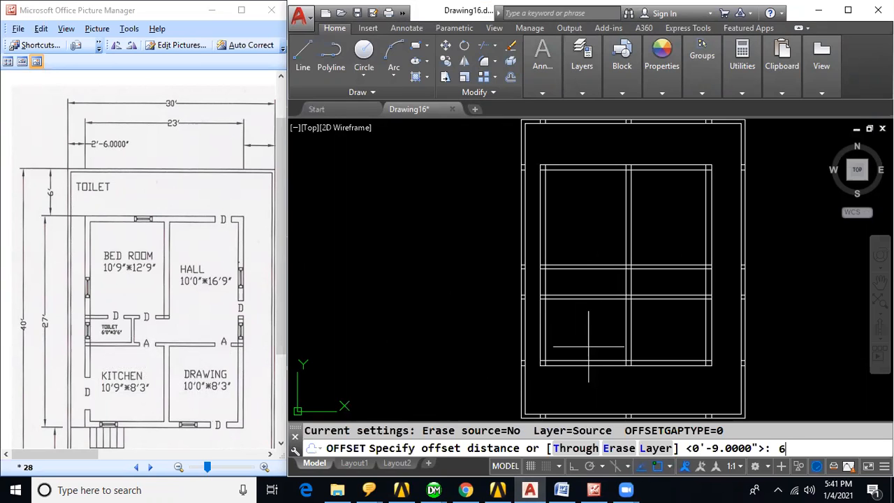
key("Return")
left_click(548, 280)
left_click(588, 313)
key("Escape")
Offset the toilet's right-hand vertical line 6" to the right to form the toilet partition wall.
key("Return")
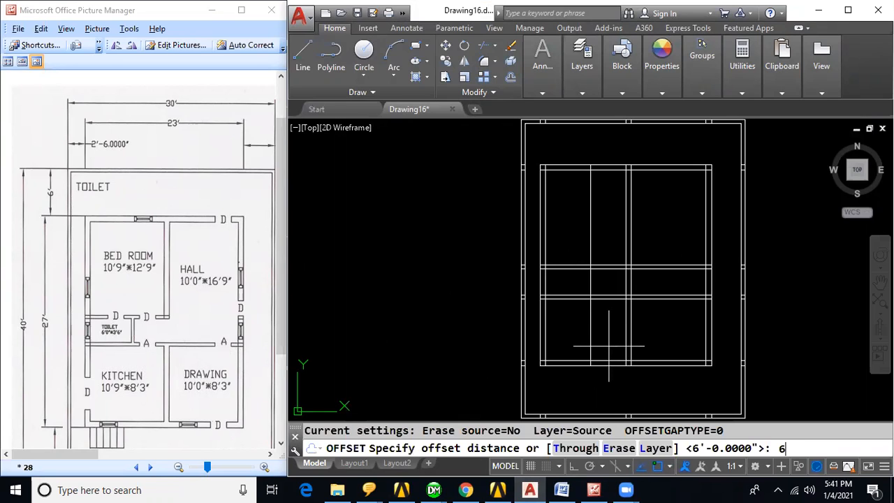
key("Return")
left_click(590, 317)
left_click(608, 320)
key("Escape")
Trim the toilet partition lines above and below the toilet, using its top and bottom walls as cutting edges.
type("tr")
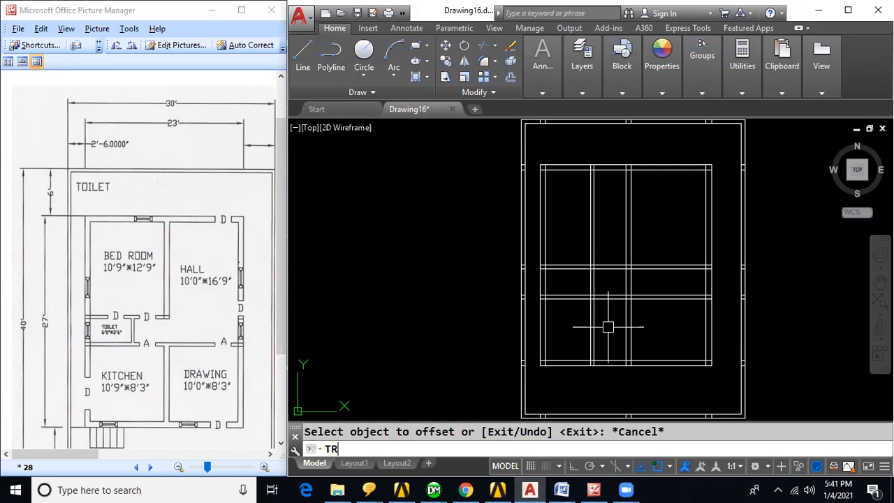
key("Return")
left_click(610, 300)
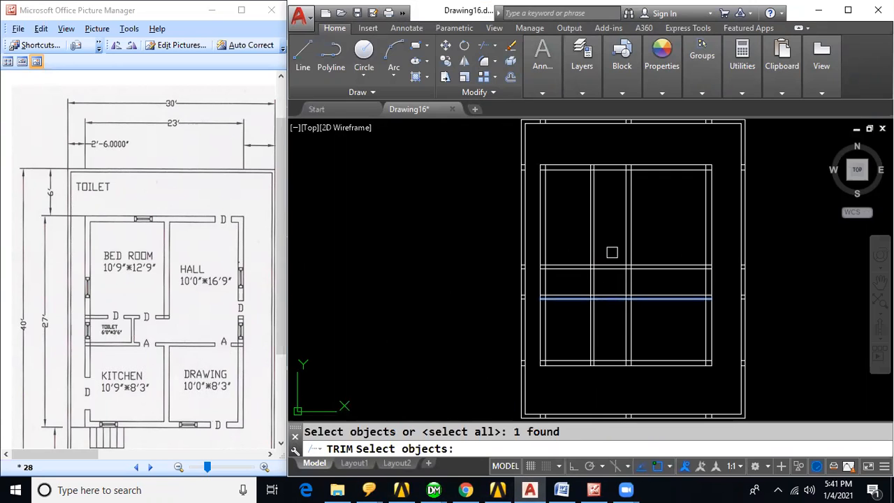
left_click(610, 262)
key("Return")
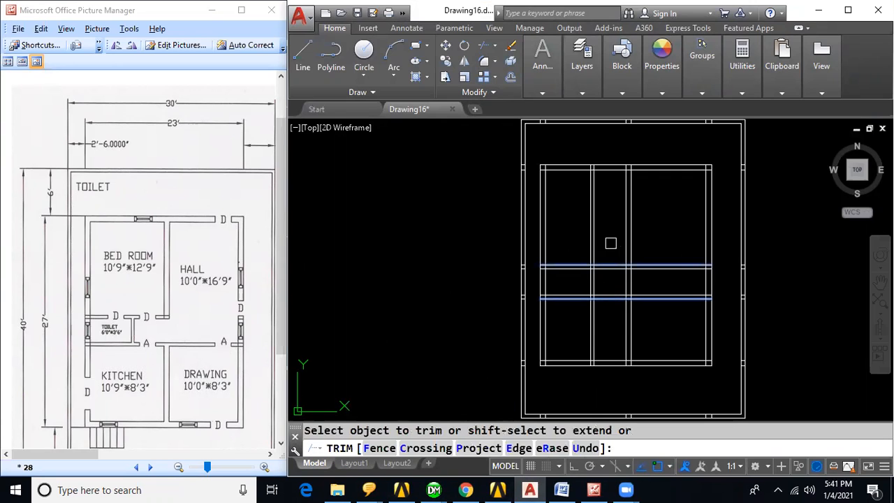
left_click(606, 238)
left_click(578, 249)
left_click(607, 335)
left_click(581, 345)
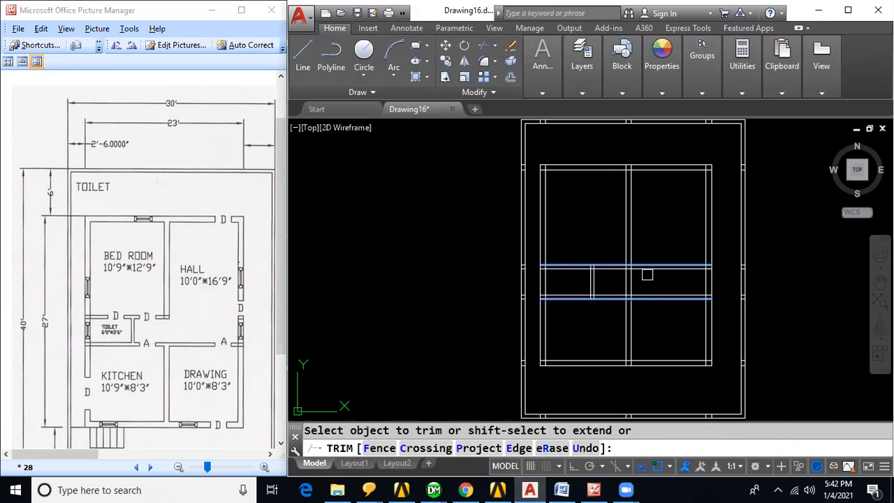
key("Escape")
Trim the middle wall beside the toilet passage and the bedroom's bottom wall lines crossing the hall.
type("tr")
key("Return")
key("Return")
left_click(656, 277)
left_click(617, 286)
left_click(657, 242)
left_click(675, 274)
key("Escape")
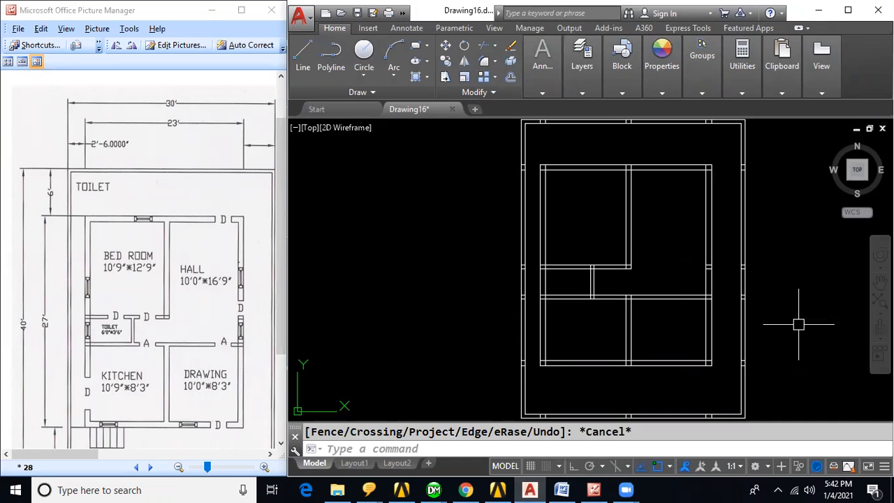
Trim the overlapping wall lines at the house's top right corner, middle wall junction and top left corner.
key("Return")
key("Return")
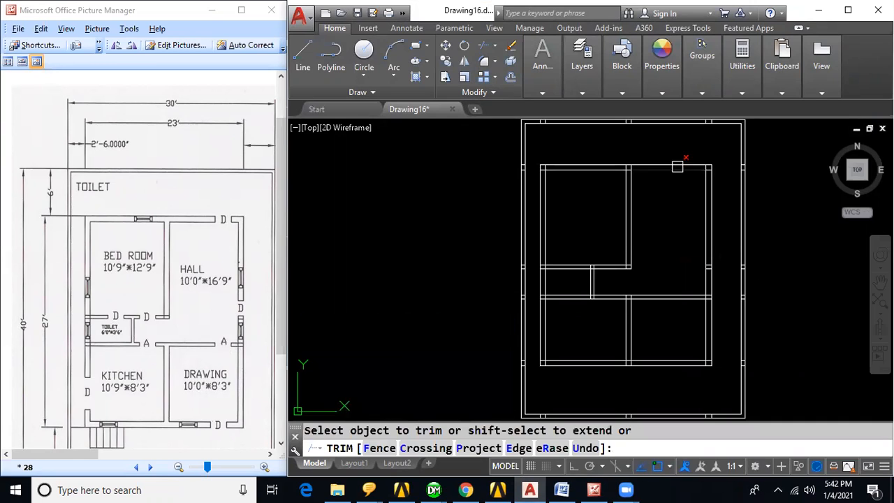
scroll(677, 166, "up", 7)
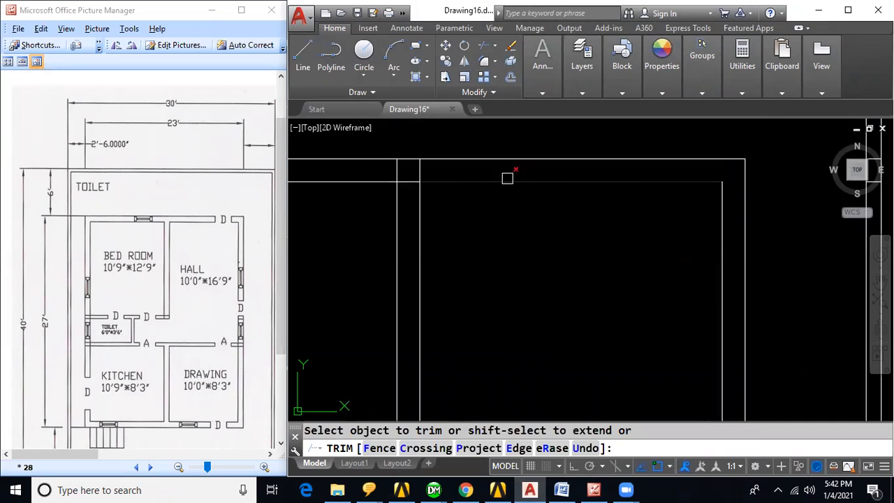
scroll(561, 239, "down", 2)
middle_click_drag(365, 253, 737, 243)
scroll(618, 183, "up", 2)
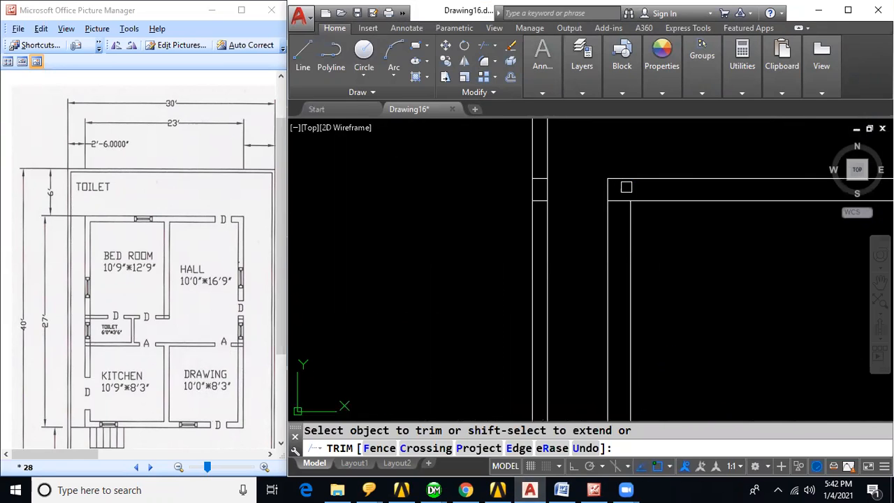
Trim the overlapping lines where the toilet partition and left outer wall meet the toilet's top and bottom walls.
scroll(618, 200, "down", 3)
scroll(728, 295, "up", 3)
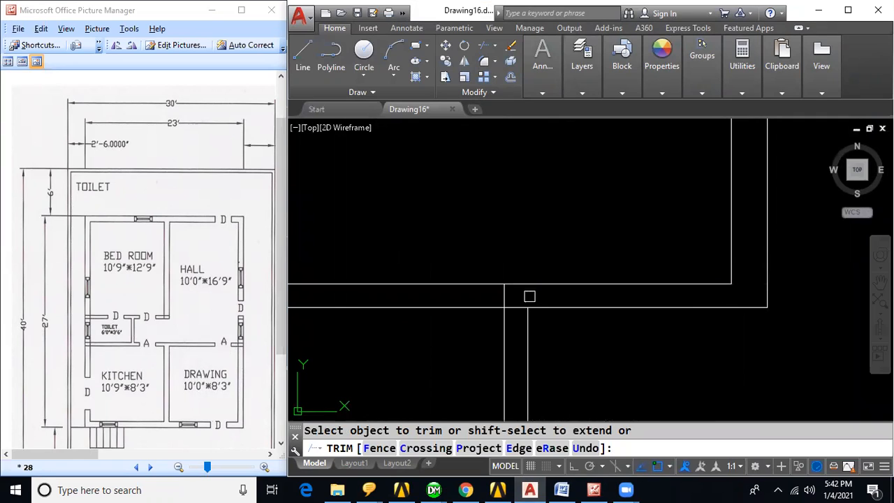
scroll(570, 317, "down", 2)
scroll(475, 318, "up", 2)
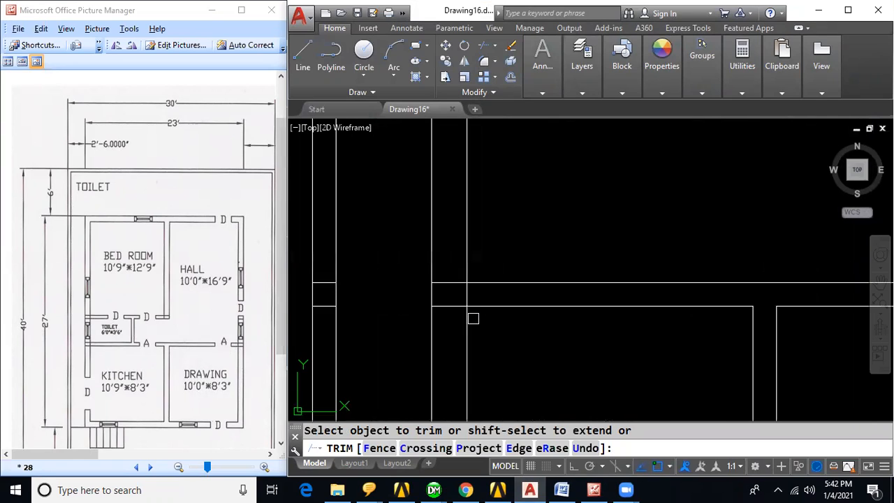
scroll(559, 335, "down", 2)
scroll(505, 300, "up", 3)
left_click(490, 287)
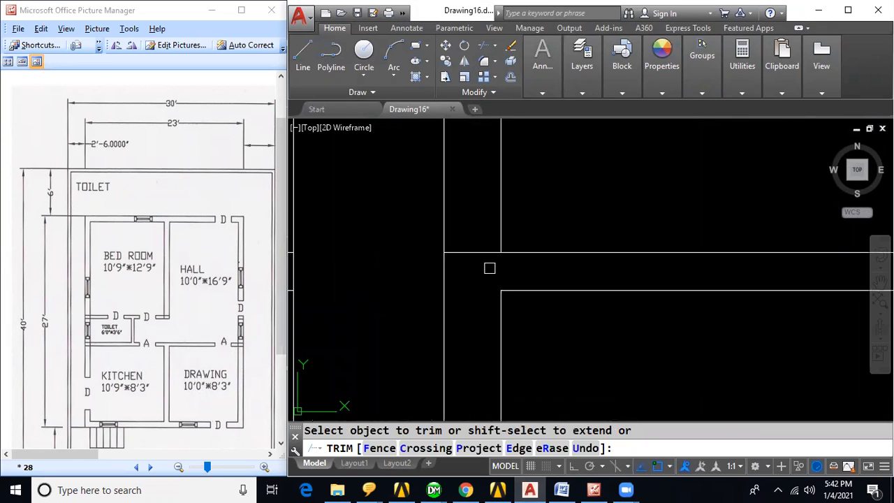
Trim the wall junctions along the top of the kitchen and drawing room, including those at the right outer wall.
scroll(573, 318, "down", 2)
scroll(524, 295, "up", 3)
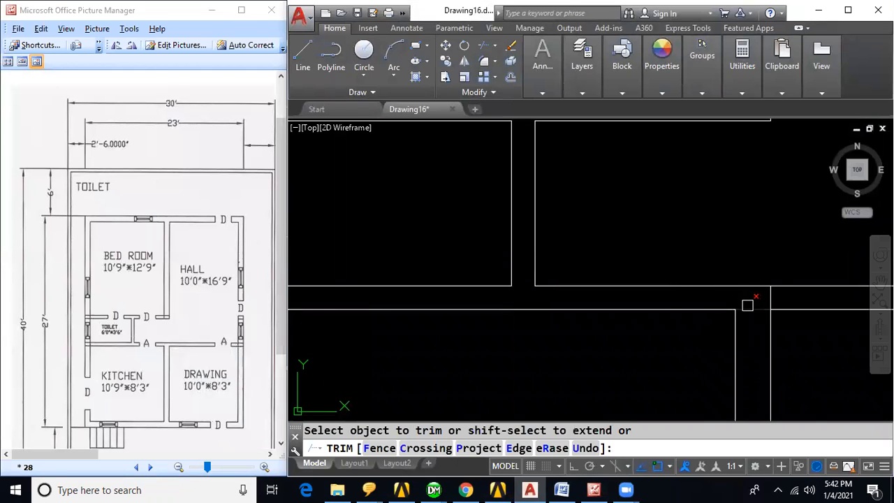
scroll(772, 298, "down", 2)
scroll(663, 298, "up", 3)
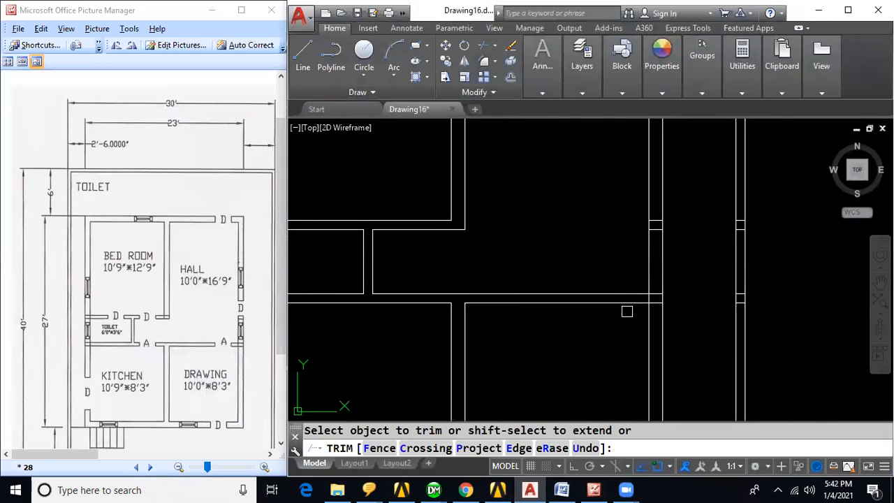
scroll(689, 304, "down", 3)
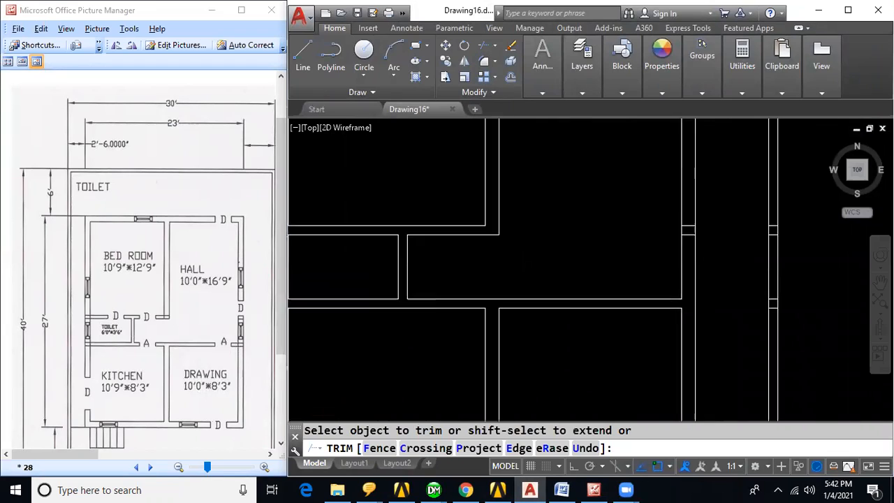
Trim the overlapping lines along the house's bottom wall at both corners and at the middle wall.
scroll(682, 328, "up", 3)
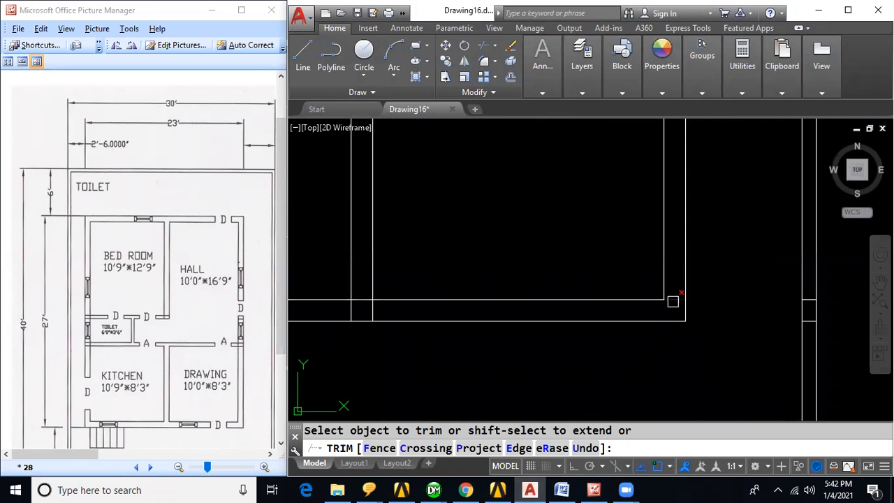
left_click(373, 312)
scroll(417, 347, "down", 3)
scroll(424, 377, "up", 4)
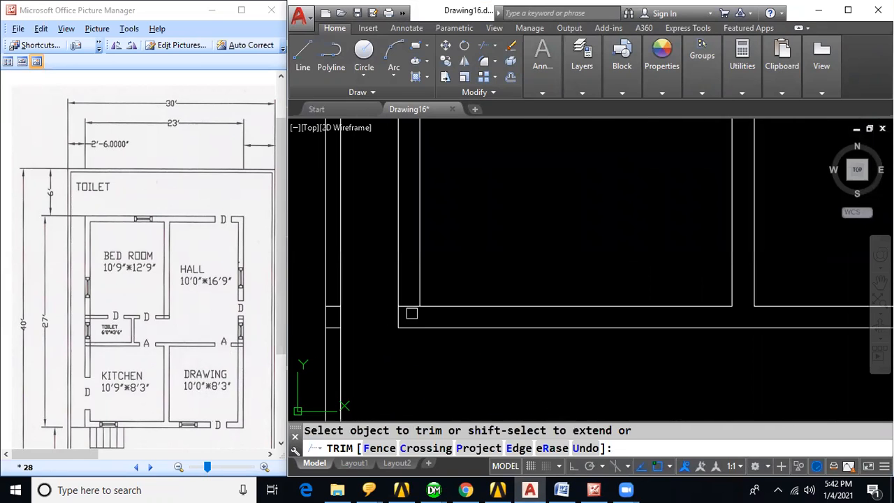
scroll(468, 329, "down", 4)
middle_click_drag(503, 357, 505, 383)
key("Escape")
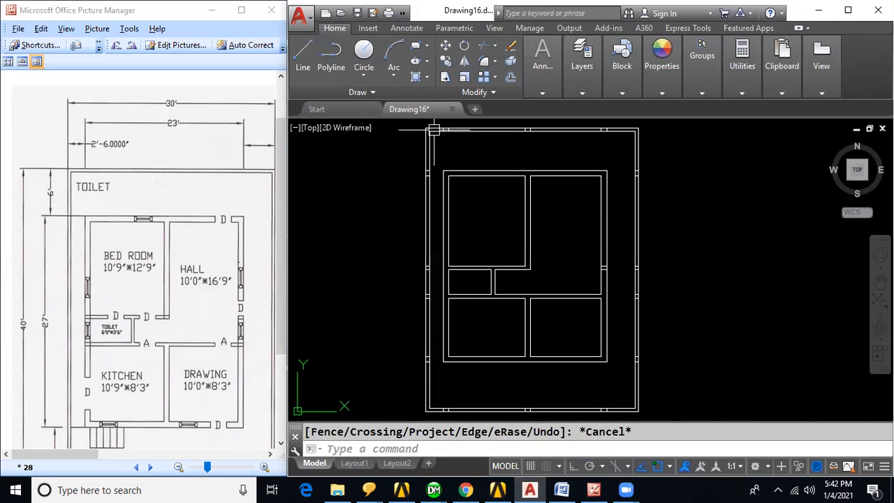
Erase the leftover short lines inside the boundary wall along its top and at its upper left side.
scroll(439, 131, "up", 5)
mouse_move(439, 131)
left_mouse_down()
mouse_move(484, 169)
mouse_move(439, 185)
left_mouse_up()
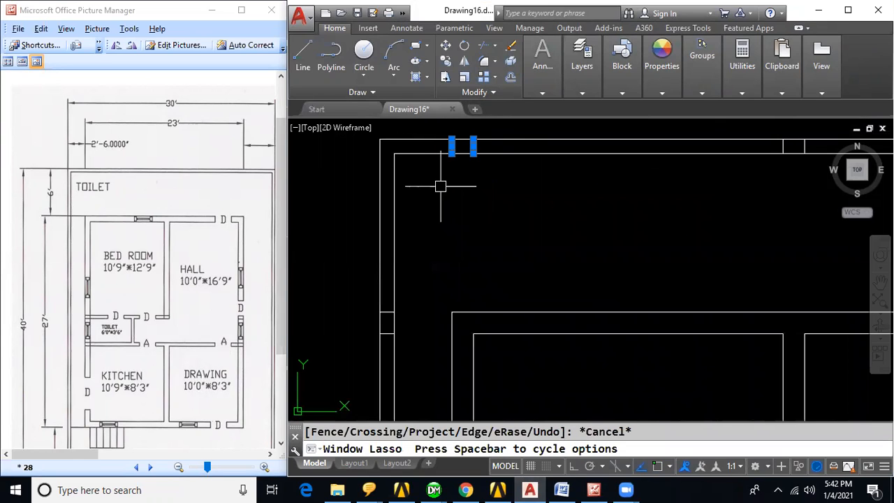
key("Delete")
mouse_move(343, 301)
left_mouse_down()
mouse_move(400, 289)
mouse_move(403, 355)
mouse_move(354, 359)
left_mouse_up()
key("Delete")
scroll(623, 227, "up", 2)
mouse_move(623, 228)
middle_mouse_down()
mouse_move(532, 263)
mouse_move(511, 239)
middle_mouse_up()
scroll(610, 220, "down", 2)
mouse_move(669, 144)
left_mouse_down()
mouse_move(740, 155)
mouse_move(698, 200)
left_mouse_up()
key("Delete")
Erase the leftover short lines inside the boundary wall's upper right corner area and right side.
scroll(717, 226, "down", 4)
middle_click_drag(740, 246, 523, 245)
mouse_move(599, 185)
left_mouse_down()
mouse_move(624, 185)
mouse_move(689, 289)
mouse_move(665, 291)
left_mouse_up()
key("Delete")
middle_click_drag(723, 314, 688, 189)
mouse_move(634, 251)
left_mouse_down()
mouse_move(682, 366)
mouse_move(629, 381)
left_mouse_up()
key("Delete")
mouse_move(564, 267)
left_mouse_down()
mouse_move(619, 286)
mouse_move(591, 298)
left_mouse_up()
key("Delete")
Erase the remaining short lines inside the boundary wall along its bottom and left sides.
middle_click_drag(556, 288, 558, 159)
mouse_move(633, 274)
left_mouse_down()
mouse_move(645, 391)
mouse_move(455, 411)
mouse_move(307, 374)
left_mouse_up()
key("Delete")
middle_click_drag(385, 314, 475, 343)
scroll(466, 322, "down", 2)
mouse_move(391, 236)
left_mouse_down()
mouse_move(399, 223)
mouse_move(457, 225)
mouse_move(447, 264)
mouse_move(447, 385)
left_mouse_up()
key("Delete")
scroll(377, 303, "down", 2)
middle_click_drag(377, 307, 384, 292)
scroll(384, 292, "up", 2)
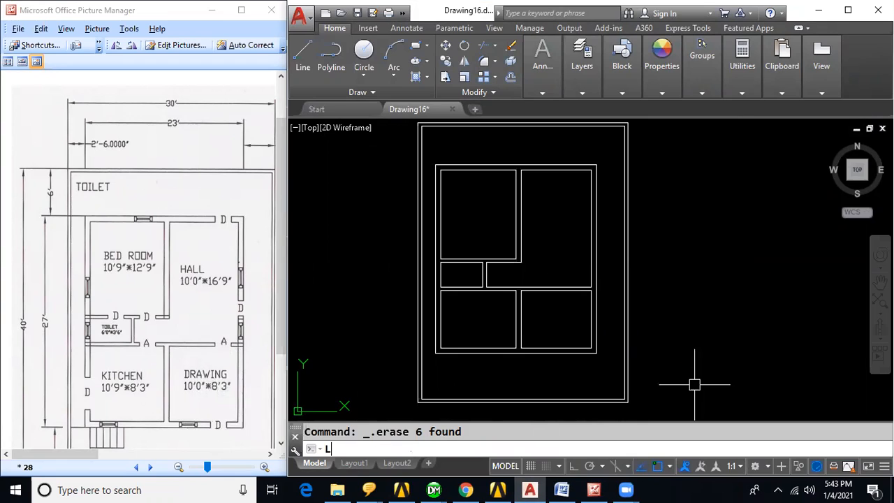
Draw a vertical door jamb line across the drawing room's bottom wall, just left of the room's inner right corner.
key("Return")
scroll(590, 365, "up", 4)
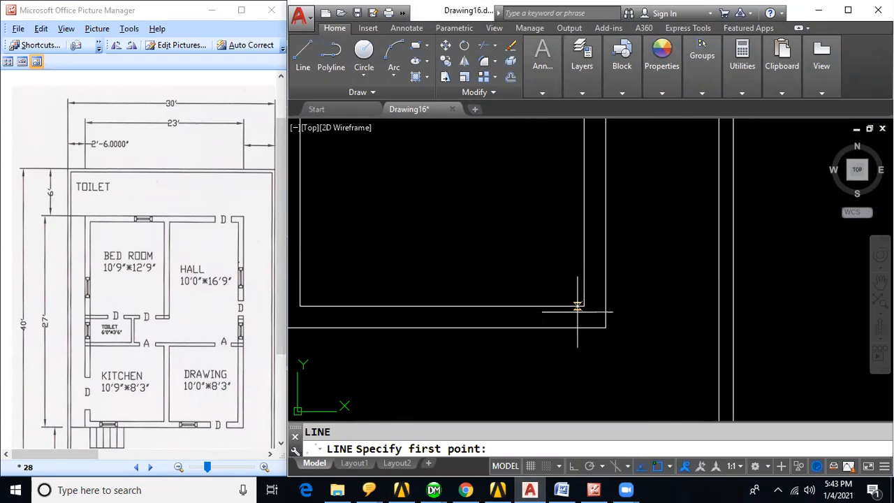
scroll(577, 305, "up", 2)
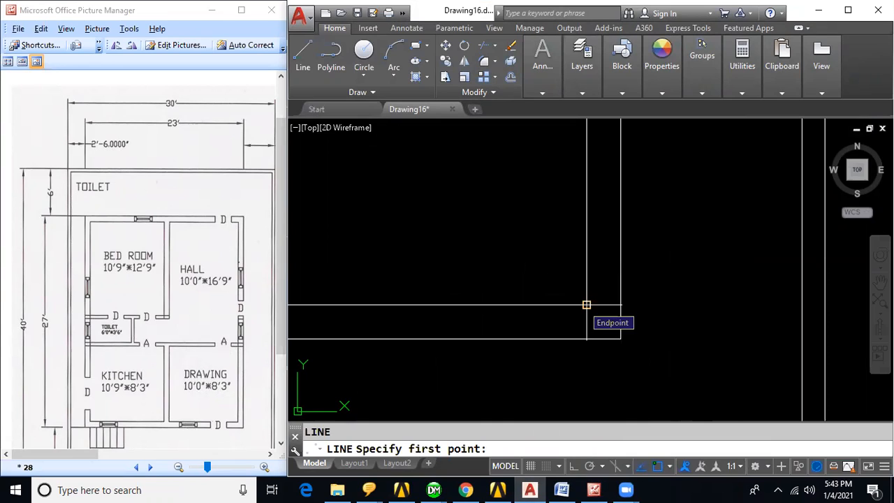
left_click(577, 305)
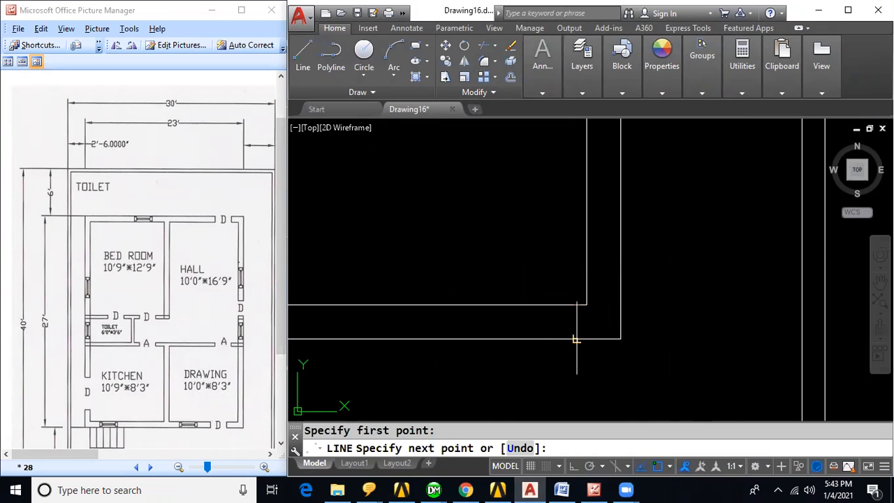
left_click(576, 339)
key("Escape")
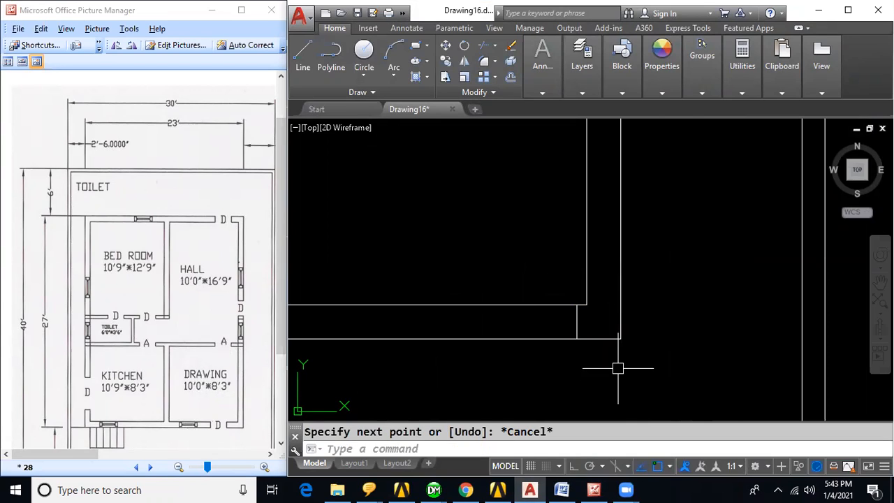
Offset the drawing room's door jamb line 3.2' to the left to set the door width.
type("O")
key("Return")
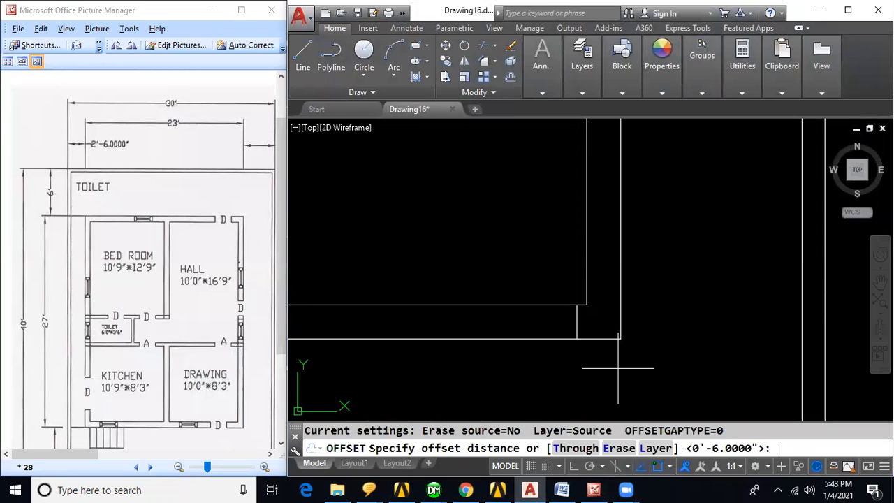
type("3.2'")
key("Return")
left_click(577, 323)
left_click(473, 356)
key("Escape")
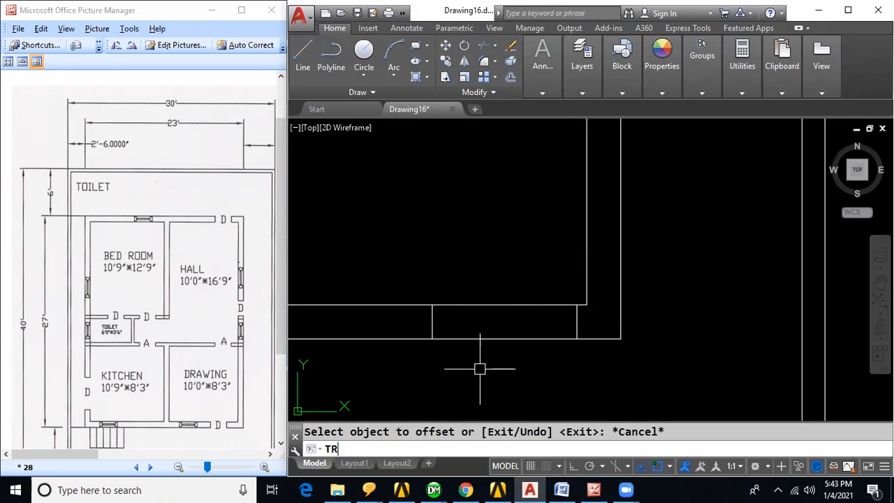
Trim the bottom wall lines between the two jamb lines to open the drawing room's doorway.
key("Return")
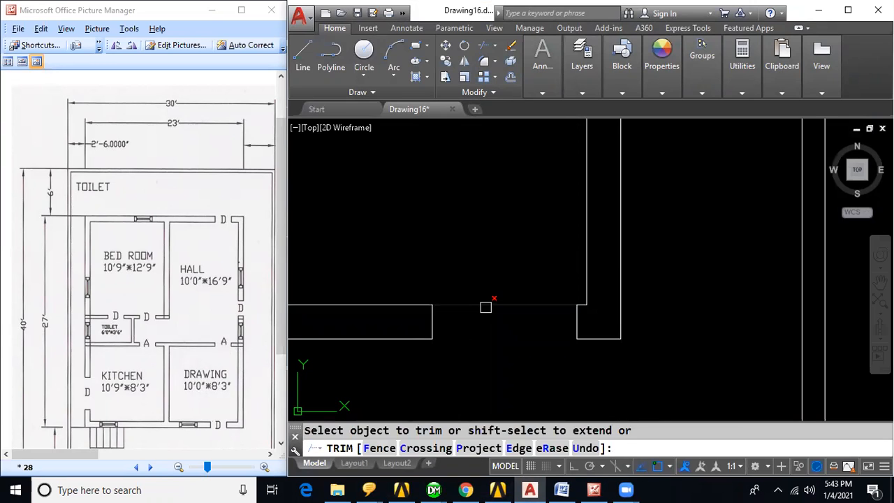
left_click(486, 306)
key("Escape")
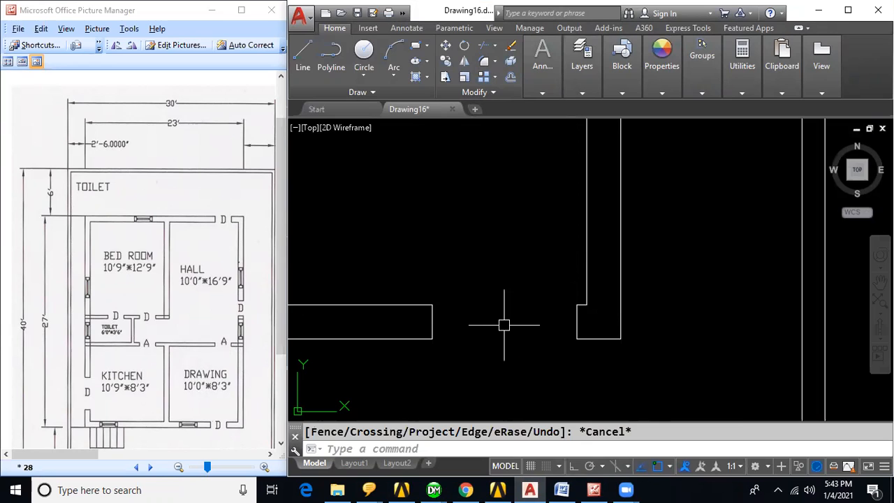
Draw the 3.2' door leaf line straight up from the inner end of the doorway's right jamb.
type("l")
key("Return")
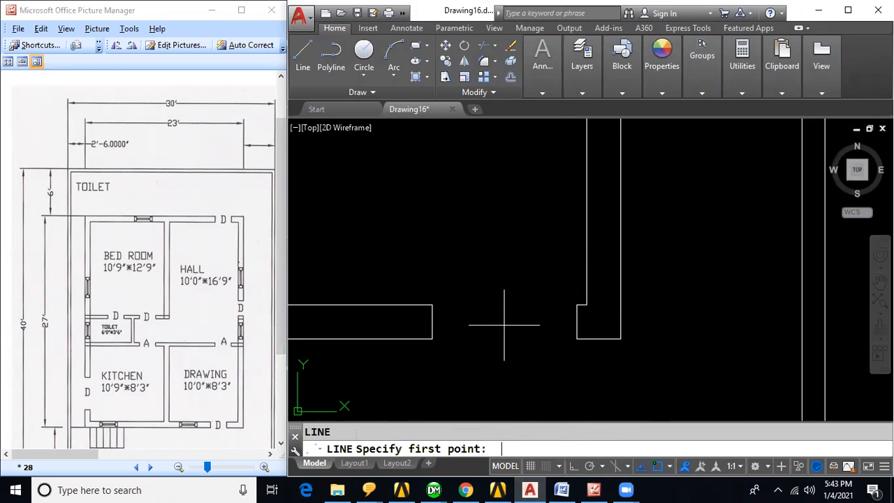
left_click(577, 304)
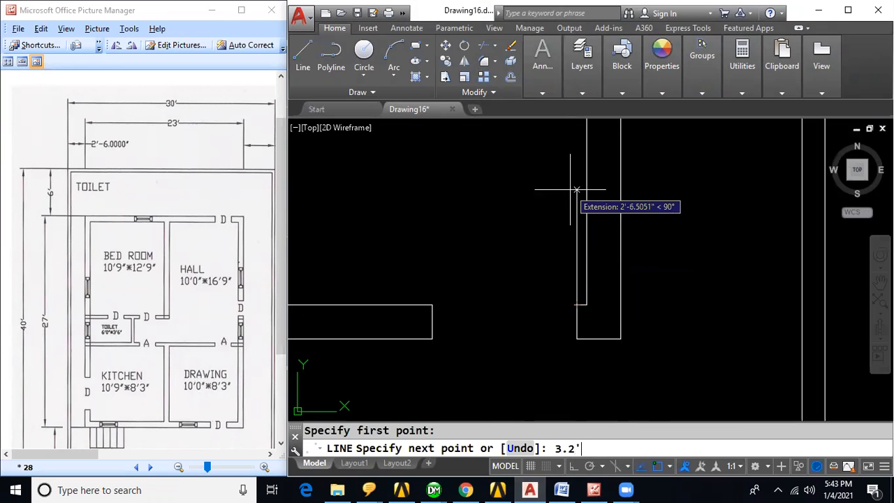
key("Return")
key("Escape")
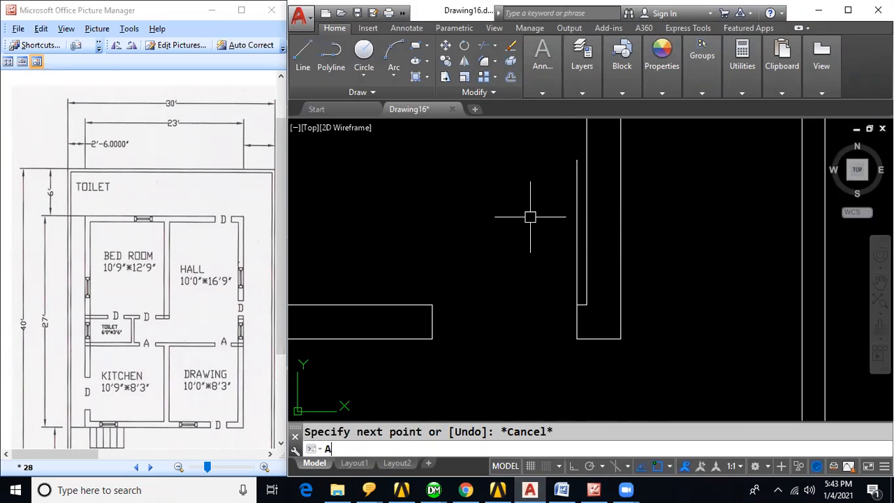
Draw the door swing arc centred on the right jamb, from the leaf's upper end to the left jamb's inner corner.
type("A")
key("Return")
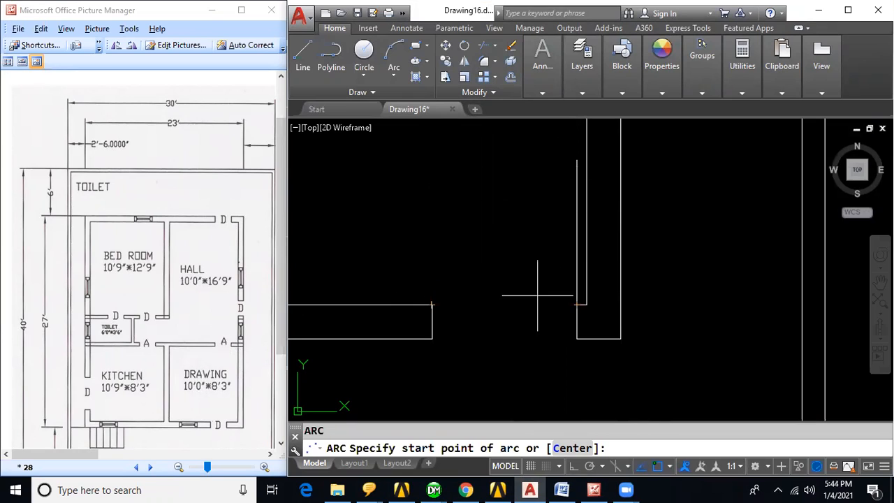
left_click(561, 452)
left_click(576, 305)
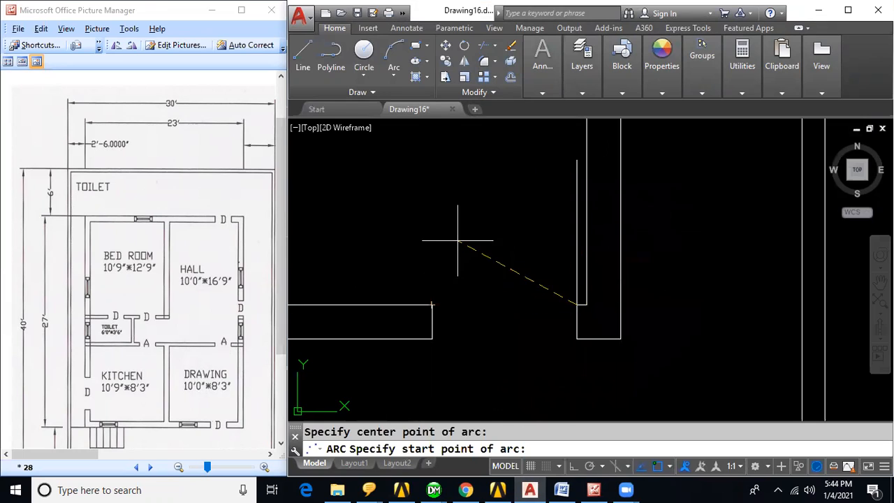
left_click(577, 159)
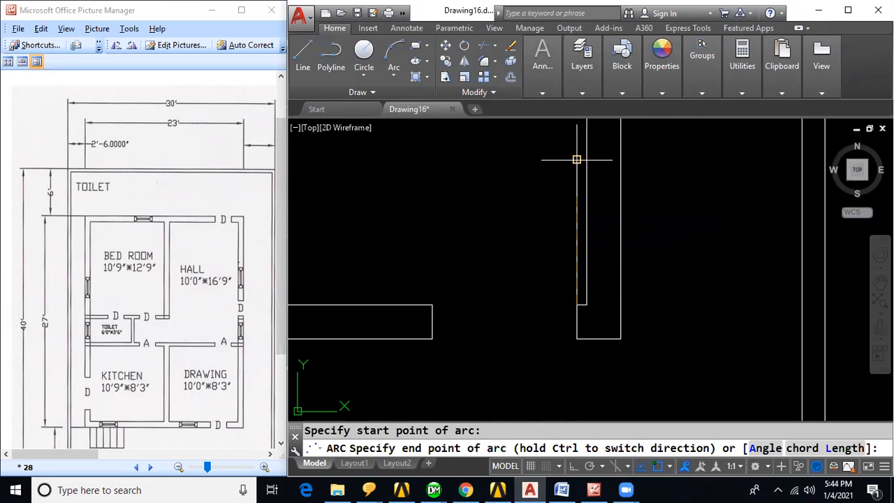
left_click(432, 305)
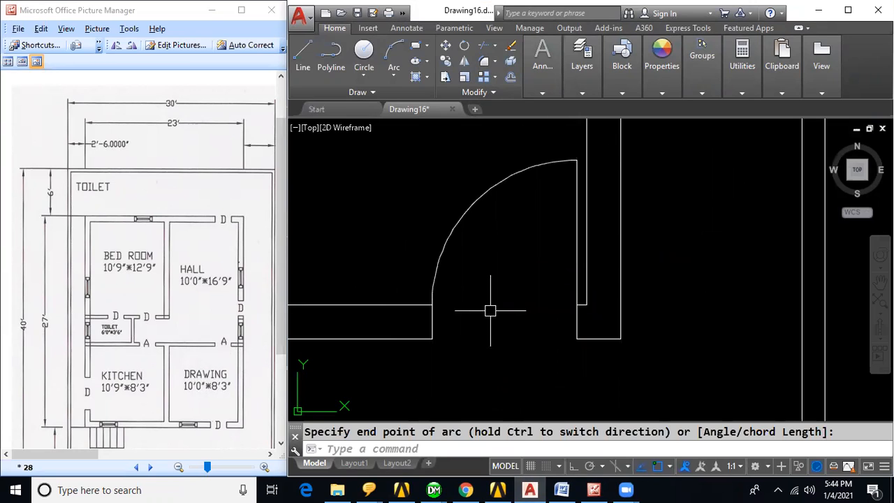
Draw a vertical jamb line across the wall between the hall and drawing room, near the right outer wall.
scroll(489, 311, "down", 5)
middle_click_drag(553, 286, 580, 314)
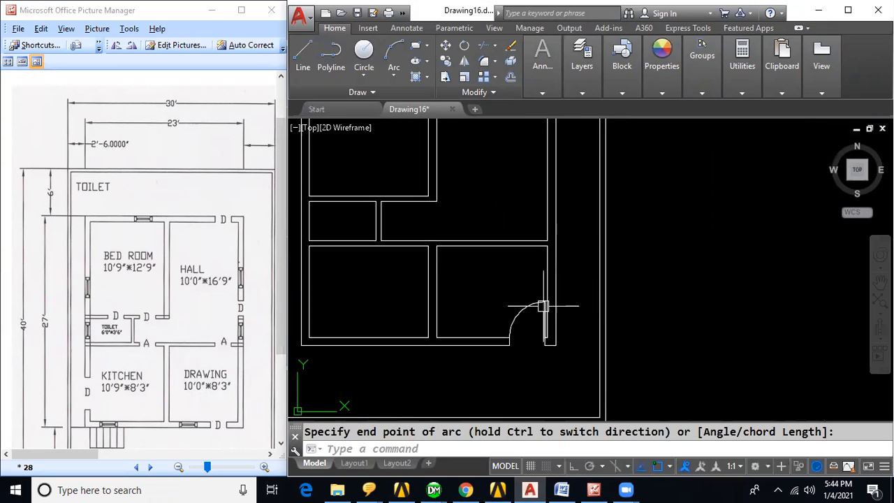
key("Return")
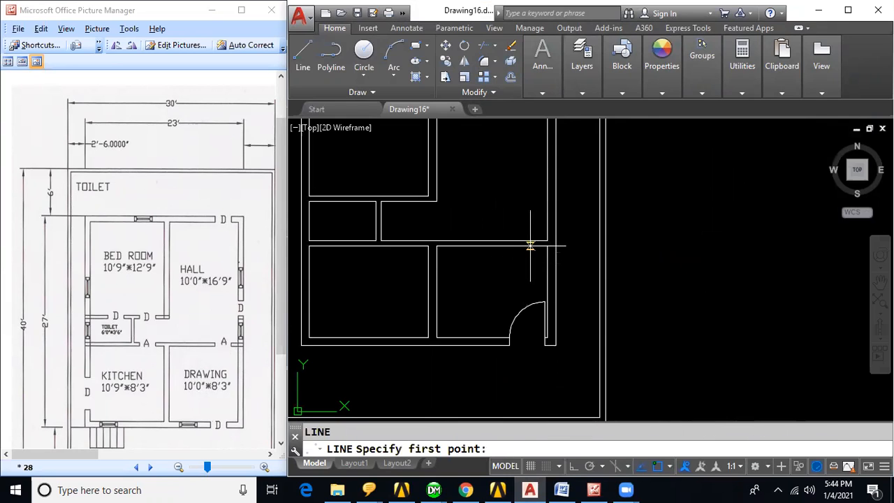
scroll(529, 240, "up", 5)
left_click(581, 248)
left_click(580, 225)
key("Escape")
Offset the jamb line in the hall–drawing room wall 3.2' to the left to set the opening width.
type("o")
key("Return")
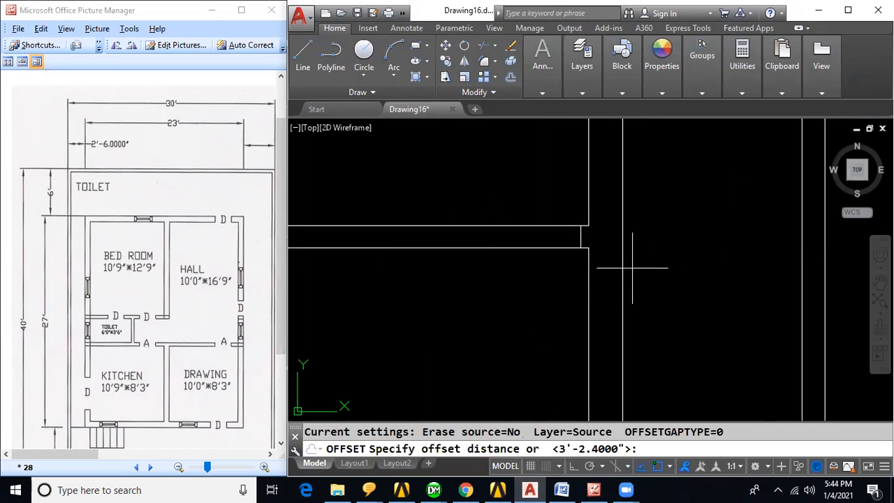
type("3.2")
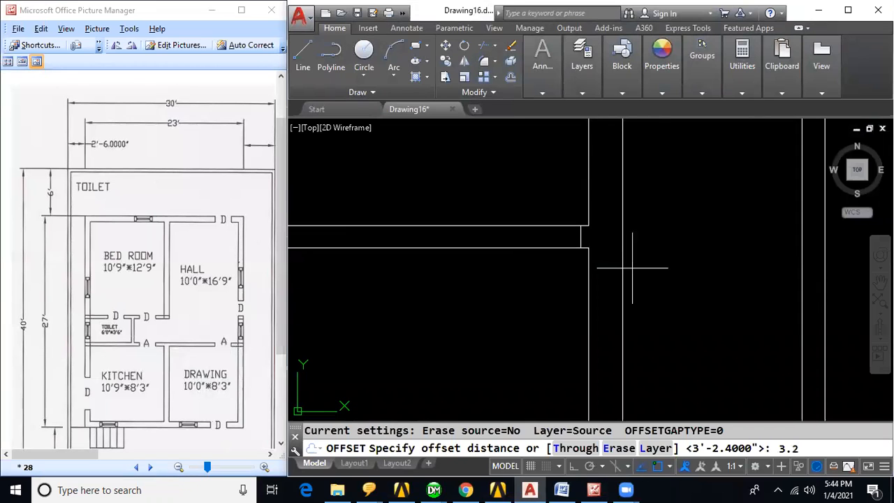
key("Return")
left_click(581, 236)
left_click(449, 259)
key("Escape")
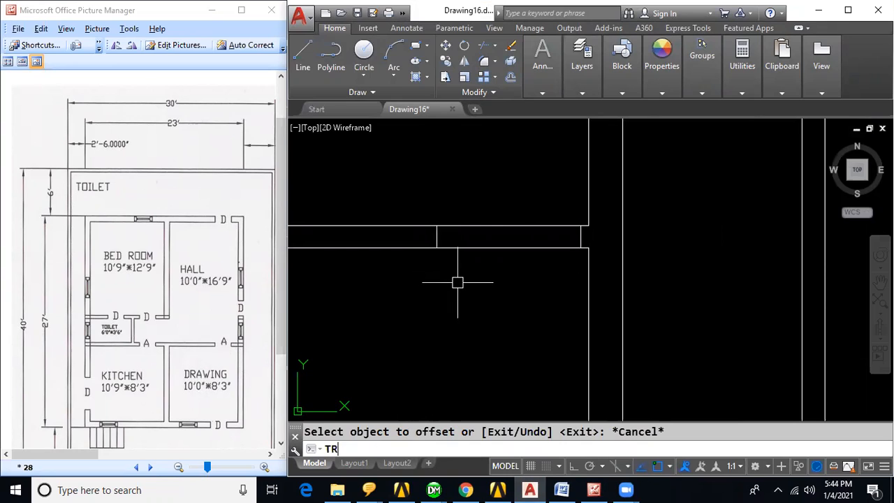
Trim the wall lines between the jambs to create the opening between the hall and drawing room.
type("TR")
key("Return")
key("Escape")
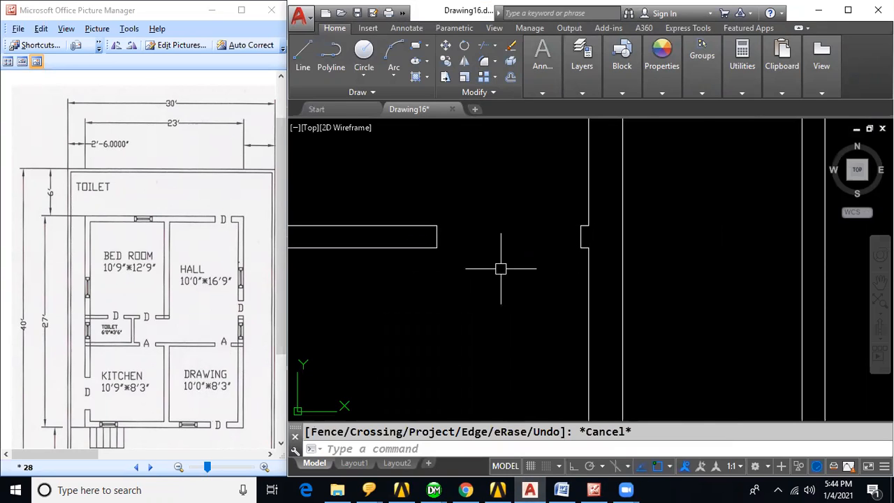
Draw a vertical jamb line across the hall's top outer wall, near its right inner corner.
scroll(497, 263, "down", 2)
scroll(595, 247, "down", 2)
middle_click_drag(598, 246, 605, 261)
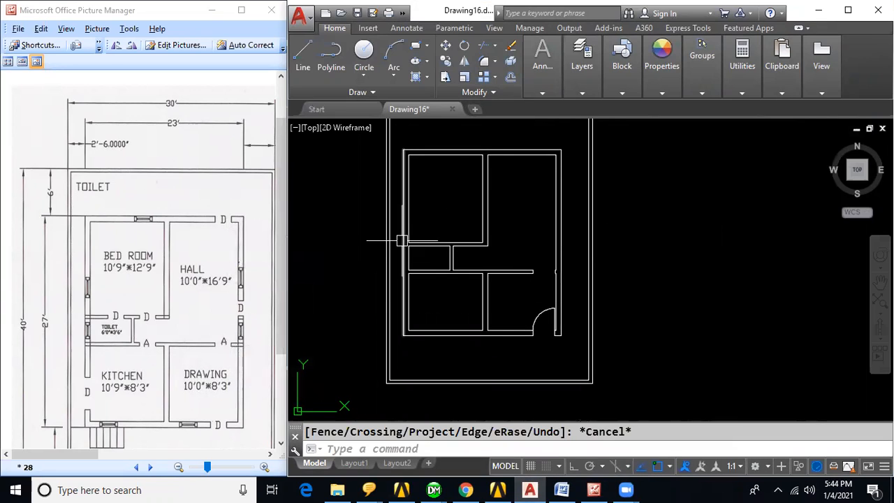
type("l")
key("Return")
scroll(549, 146, "up", 5)
scroll(578, 198, "up", 2)
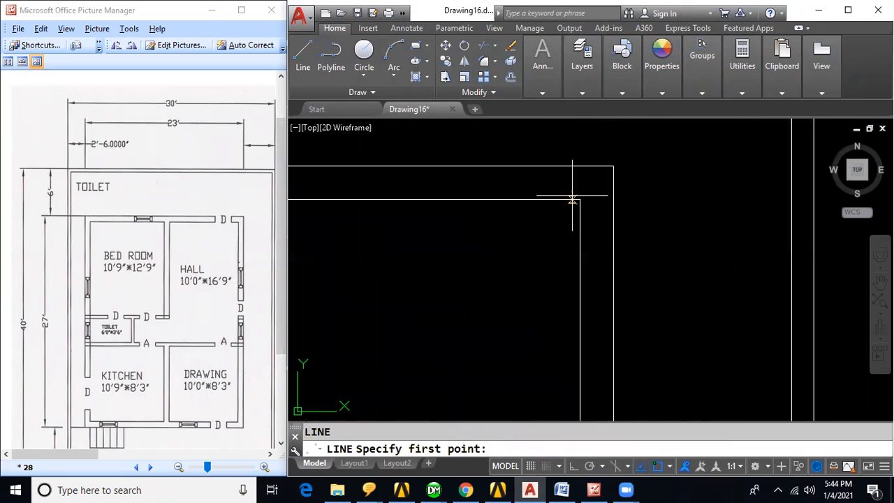
left_click(571, 199)
left_click(571, 166)
key("Escape")
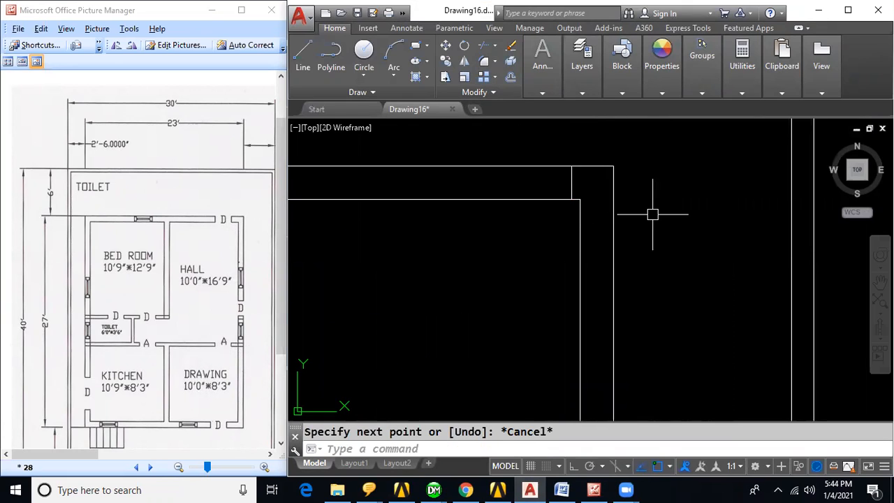
Offset the jamb line in the hall's top wall 2.8' to the left to set the door width.
type("o")
key("Return")
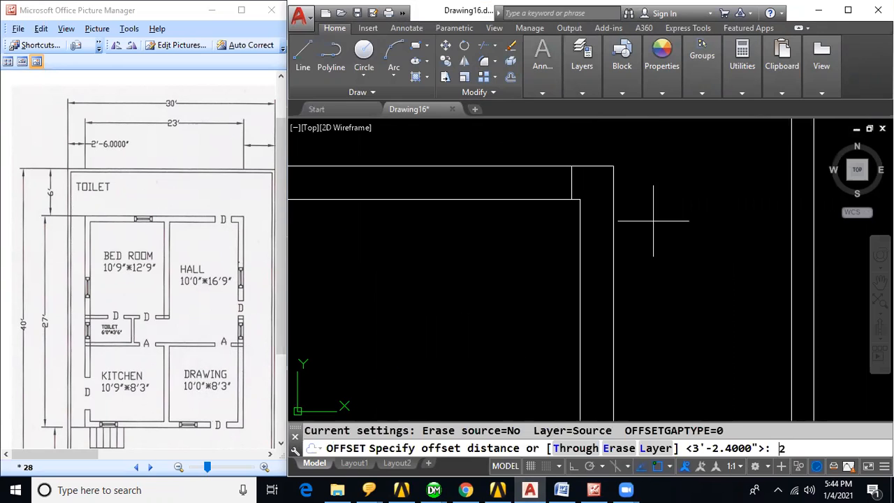
type("2.8'")
key("Return")
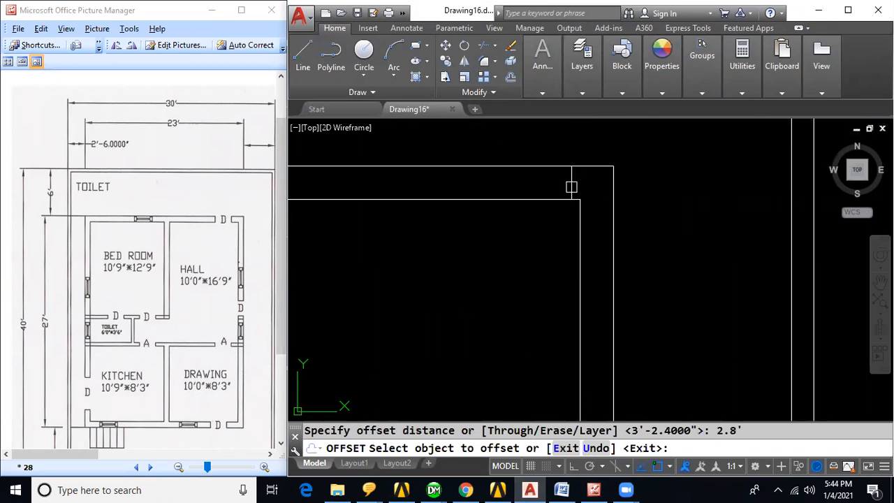
left_click(571, 187)
left_click(434, 210)
key("Escape")
Trim the wall lines between the two jambs in the hall's top wall to create the door opening.
type("tr")
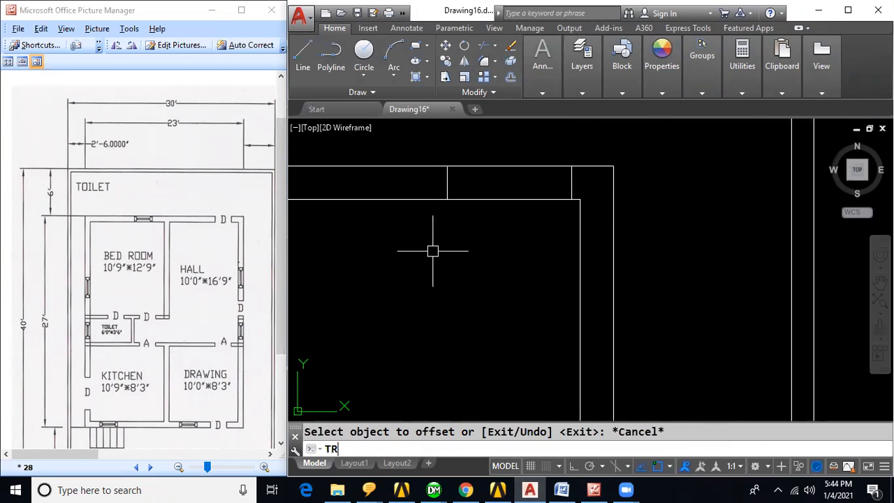
key("Return")
key("Return")
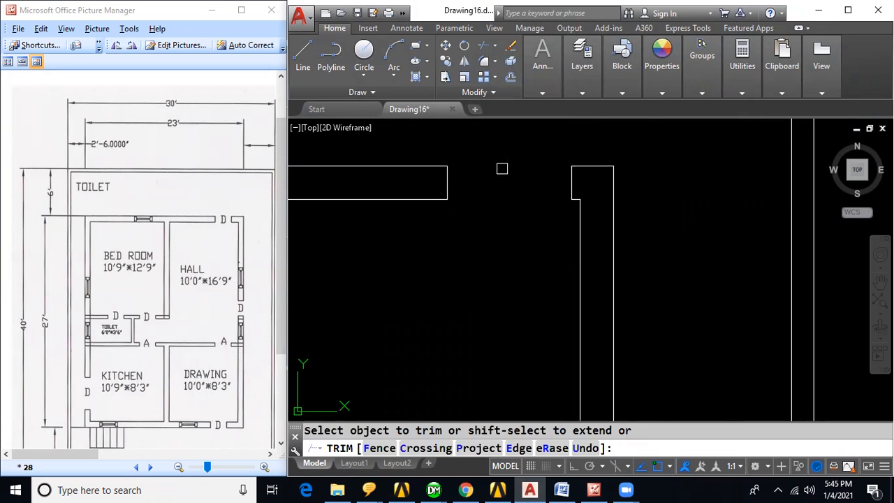
key("Escape")
Draw a 2.8' door leaf line straight down from the right jamb's inner corner in the hall's top opening.
type("l")
key("Return")
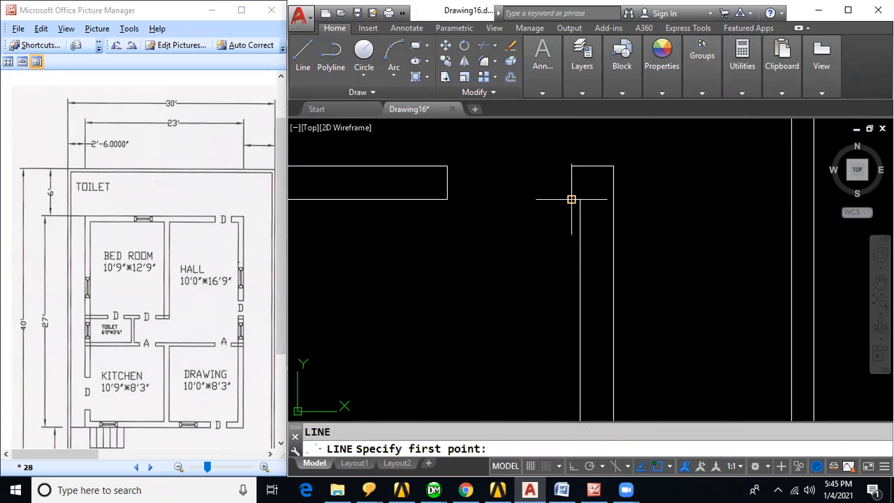
left_click(571, 200)
type("2.8'")
key("Return")
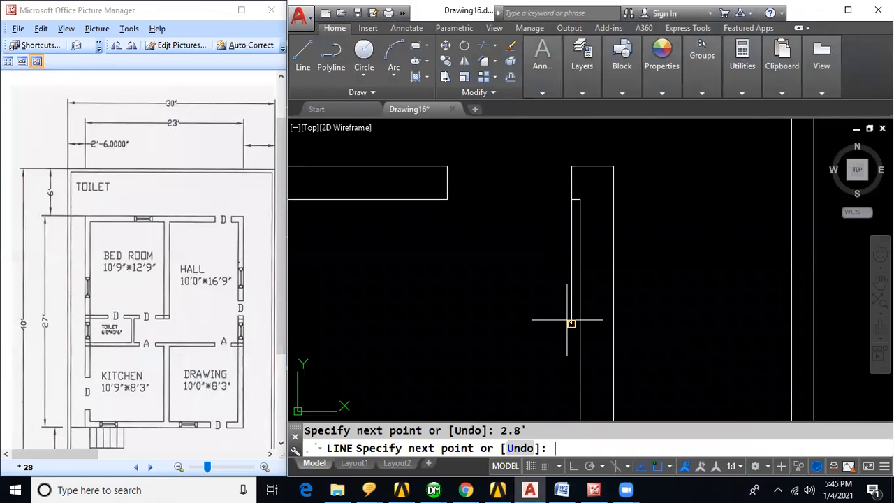
key("Escape")
Draw the hall's top door swing arc centred on the right jamb's inner corner, from the left jamb to the leaf's lower end.
type("a")
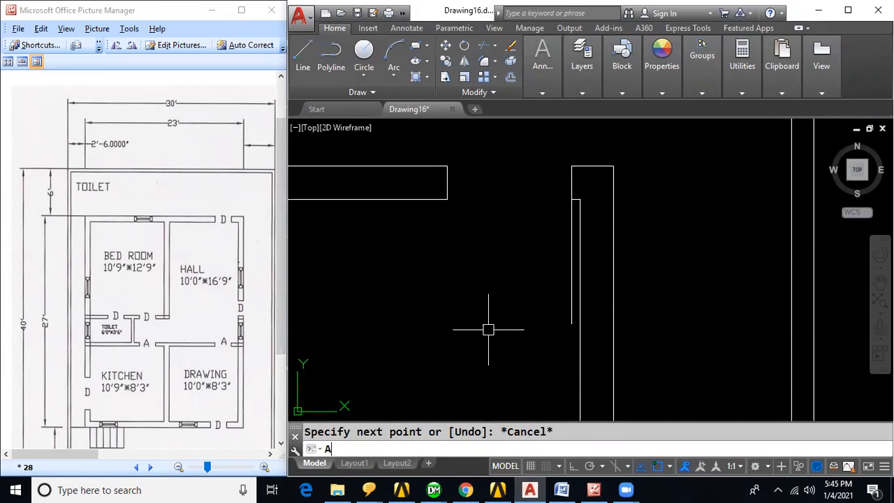
key("Return")
type("C")
key("Return")
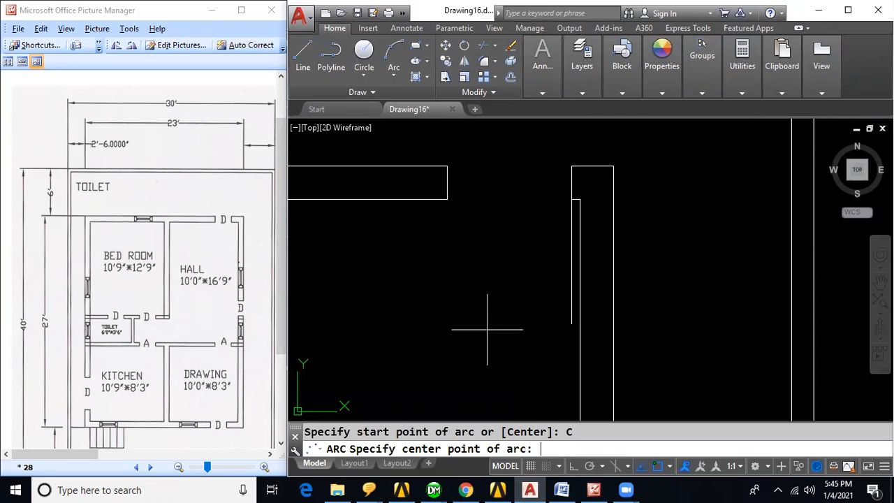
left_click(571, 200)
left_click(446, 204)
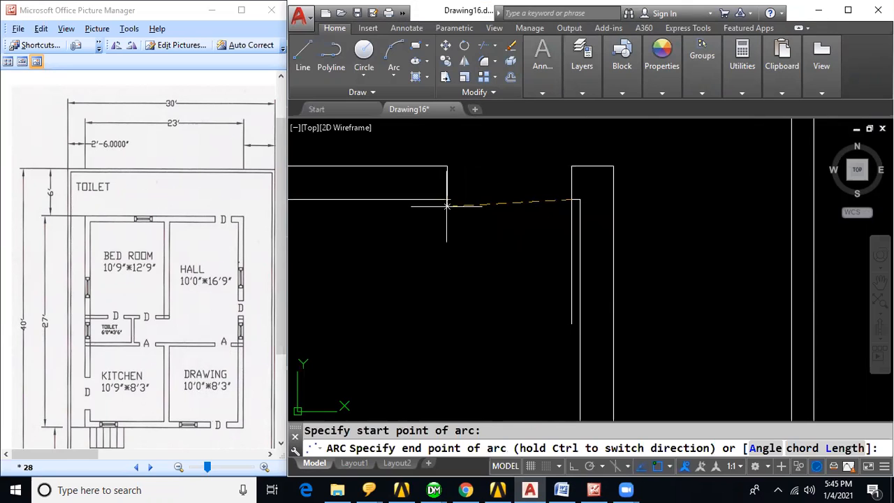
left_click(572, 323)
scroll(674, 303, "down", 5)
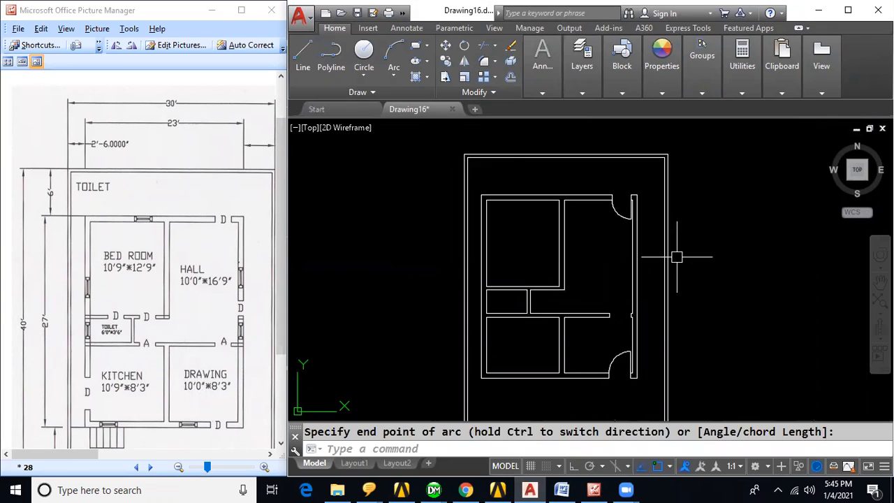
Draw a vertical jamb line across the bedroom's bottom wall, just left of its right inner corner.
type("L")
key("Return")
scroll(545, 294, "up", 4)
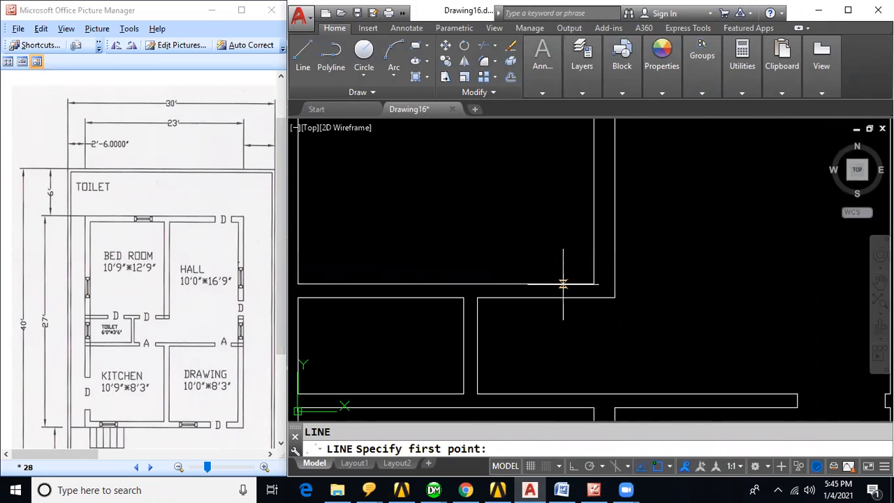
left_click(600, 285)
left_click(601, 305)
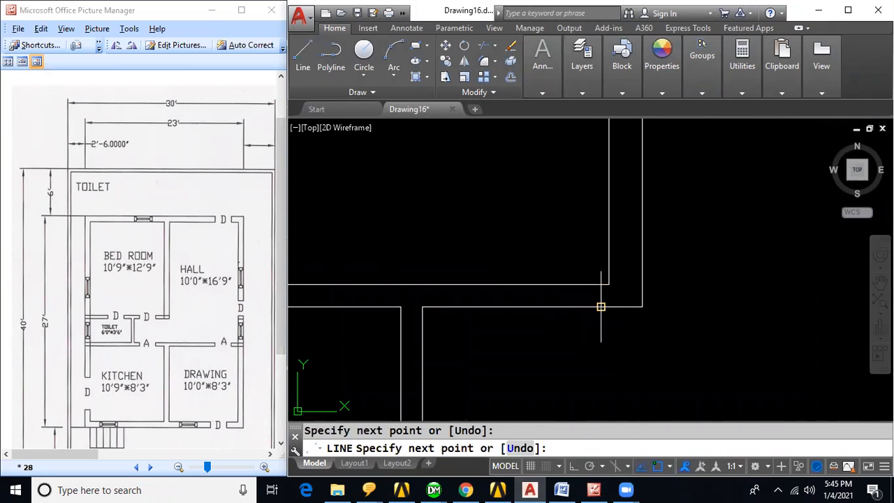
key("Escape")
Offset the jamb line in the bedroom's bottom wall 2.8' to the left to set the door width.
type("o")
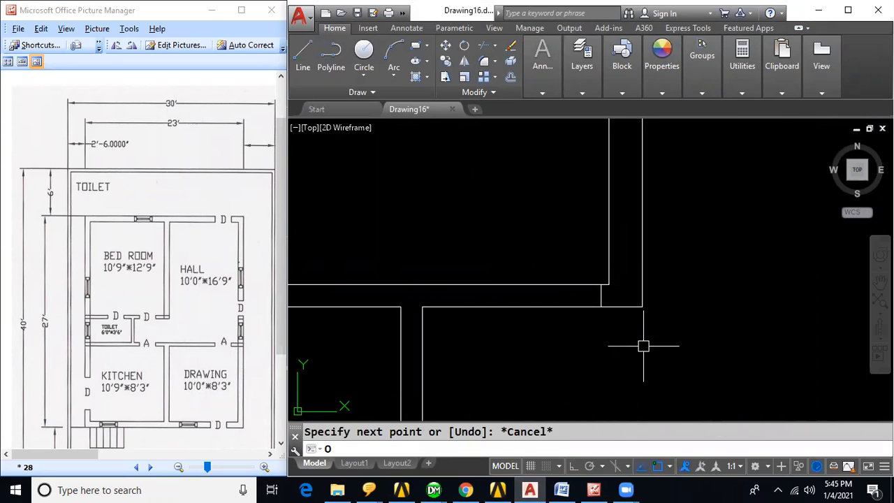
key("Return")
type("2.8'")
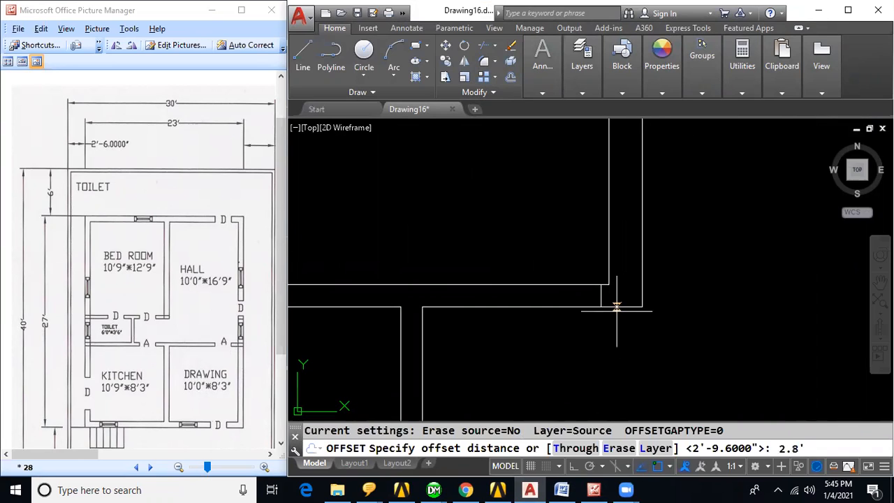
key("Return")
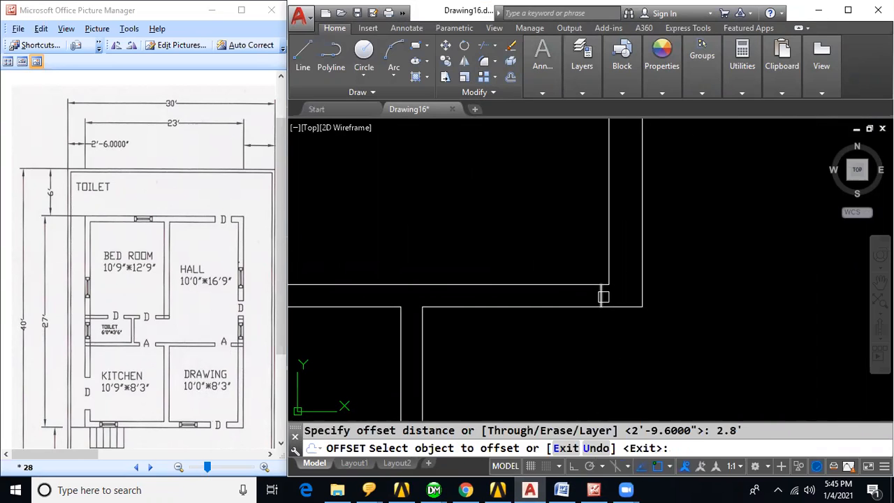
left_click(603, 297)
left_click(525, 341)
key("Escape")
Trim both wall lines between the jambs to create the door opening in the bedroom's bottom wall.
type("TR")
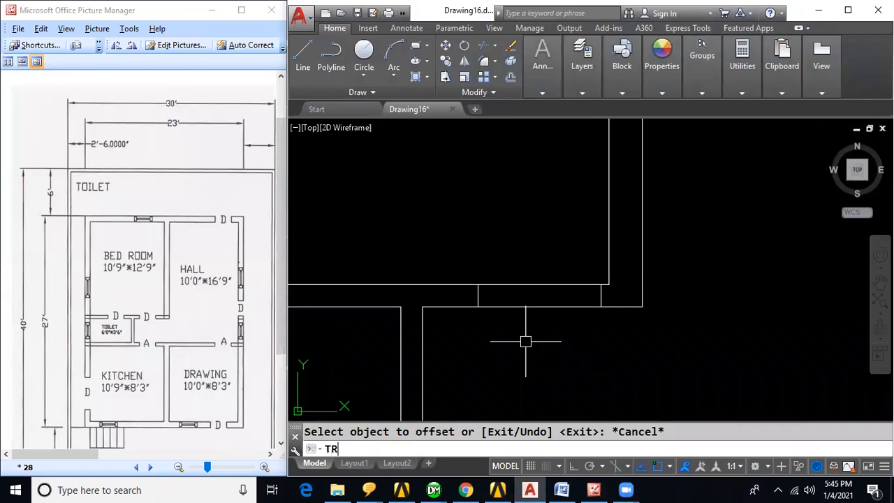
key("Return")
key("Return")
left_click(530, 306)
left_click(529, 285)
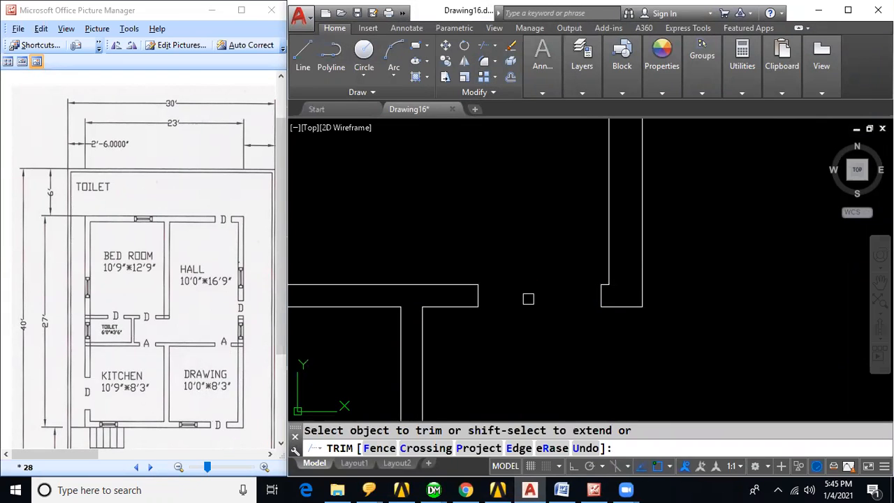
key("Escape")
Draw a 2.8' door leaf line straight up from the right jamb's upper corner in the bedroom opening.
type("L")
key("Return")
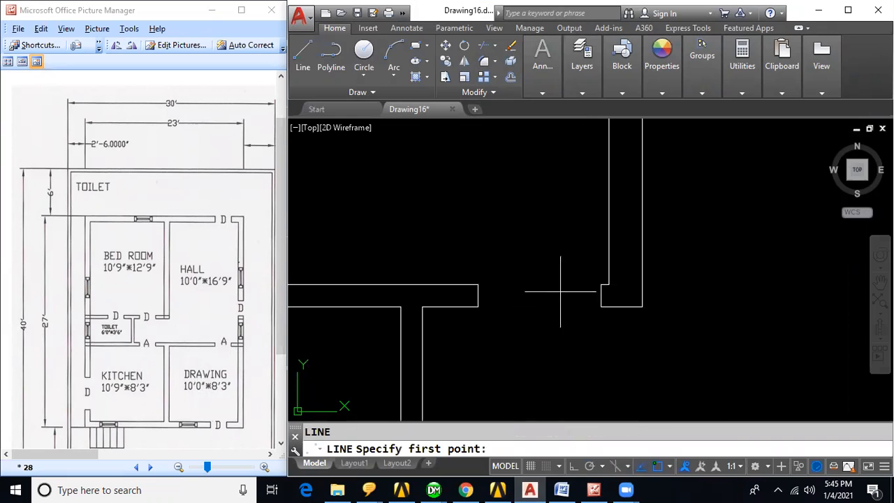
left_click(601, 284)
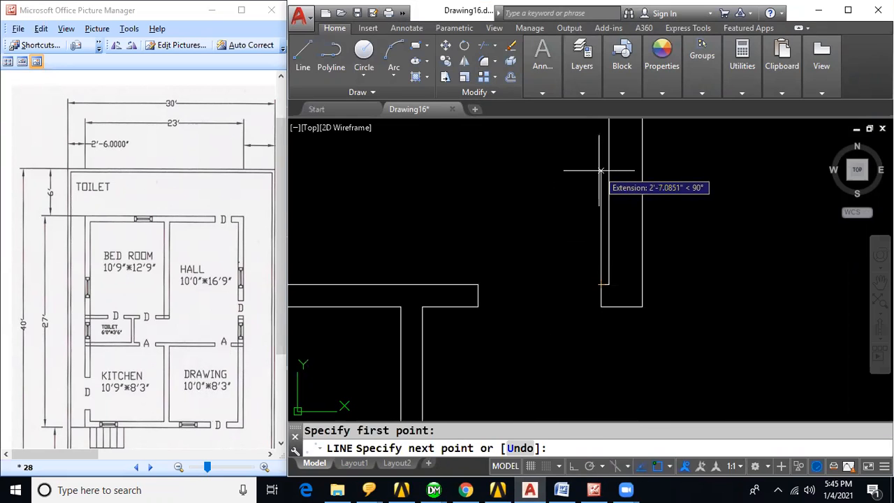
type("2.8'")
key("Return")
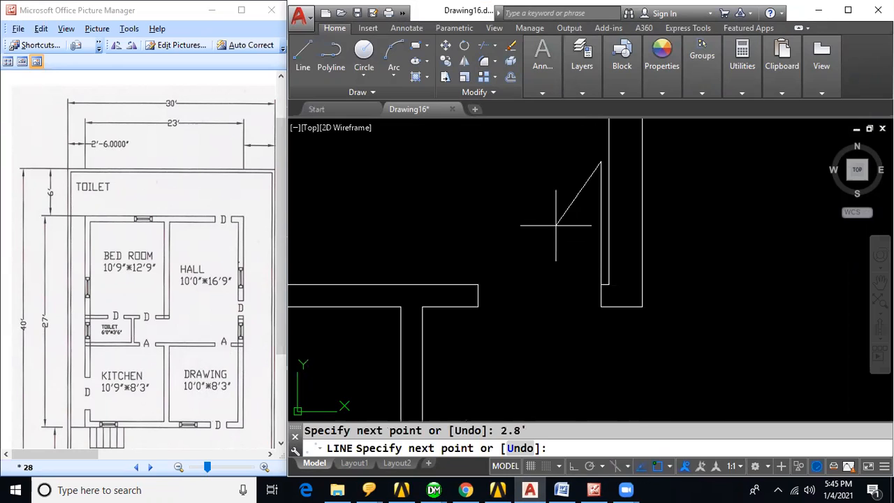
key("Escape")
Draw the bedroom door swing arc centred on the right jamb's upper corner, from the leaf's upper end to the left jamb.
type("A")
key("Return")
type("C")
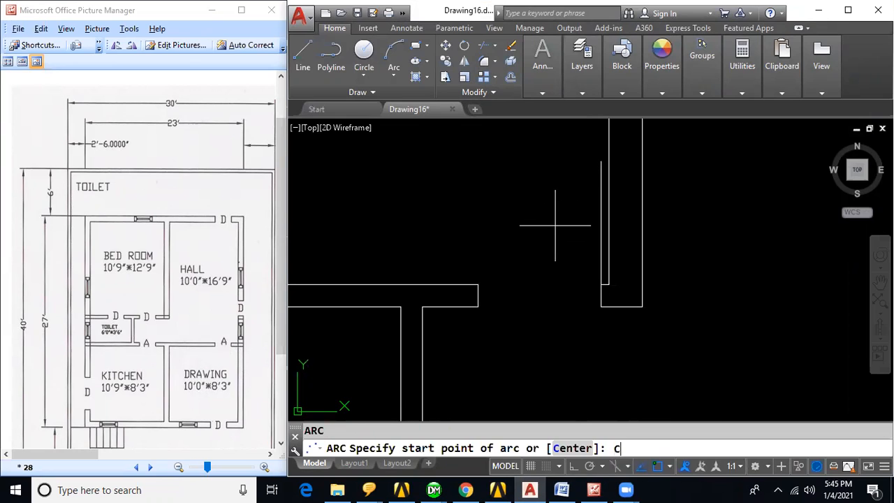
key("Return")
left_click(600, 284)
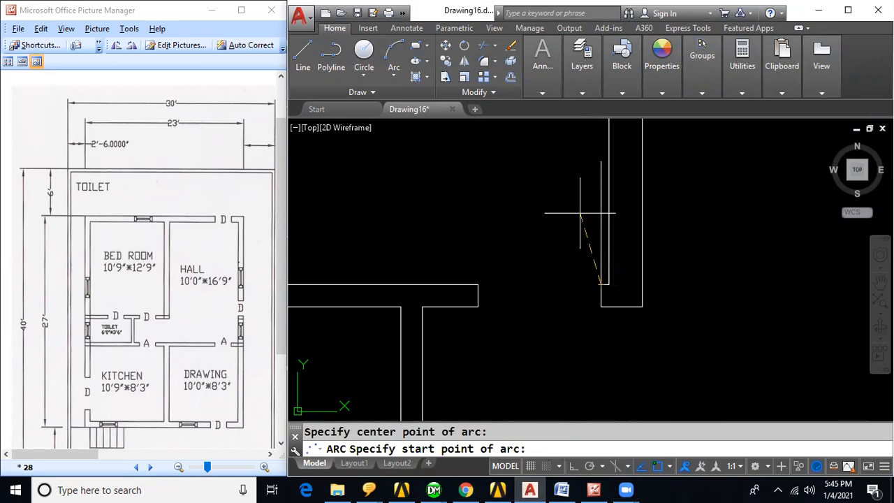
left_click(601, 162)
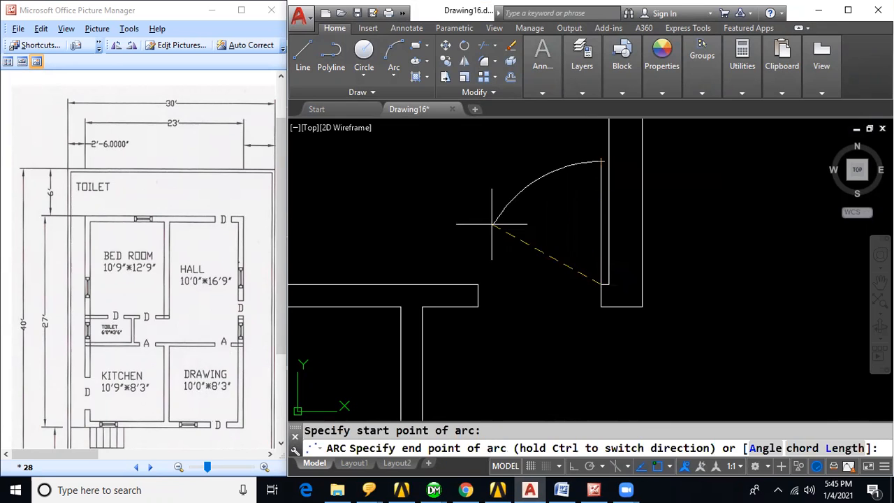
left_click(479, 285)
scroll(515, 281, "down", 4)
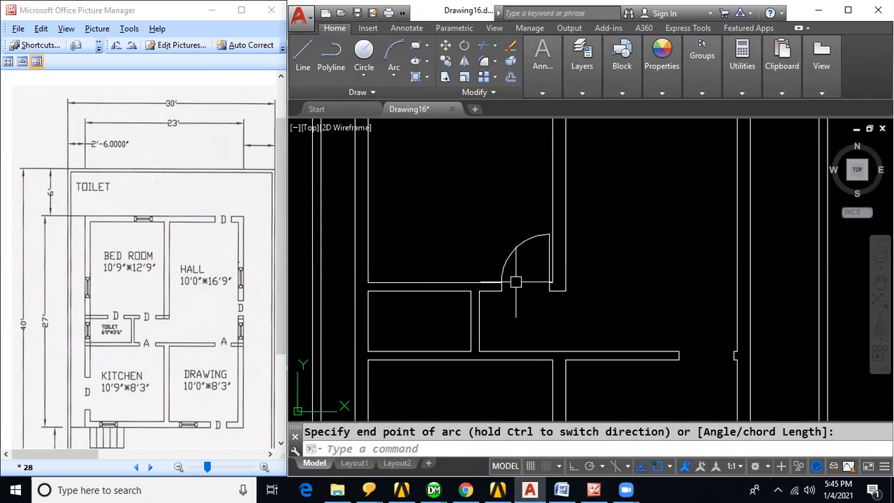
Draw a vertical jamb line across the kitchen's top wall, just left of the kitchen's right inner corner.
middle_click_drag(579, 299, 593, 265)
type("L")
key("Return")
scroll(552, 318, "up", 6)
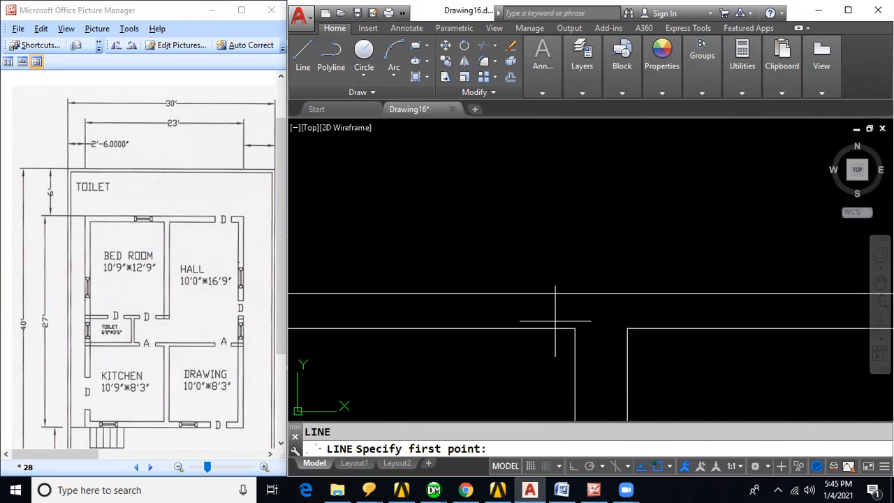
left_click(567, 328)
left_click(567, 295)
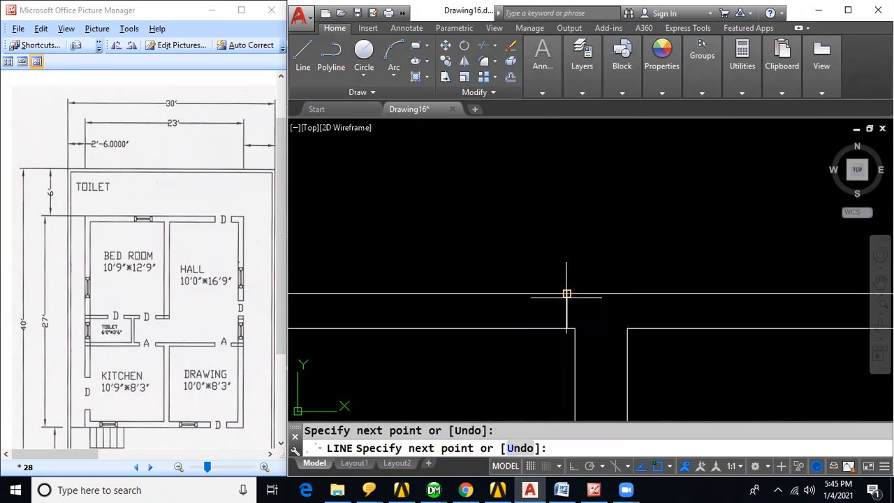
key("Escape")
Offset the jamb line in the kitchen's top wall 2.8' to the left to set the opening width.
scroll(618, 243, "down", 2)
type("o")
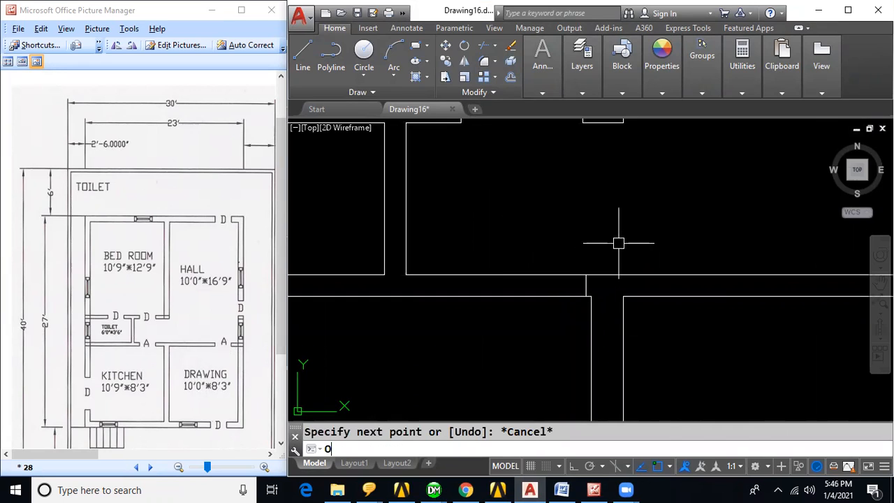
key("Return")
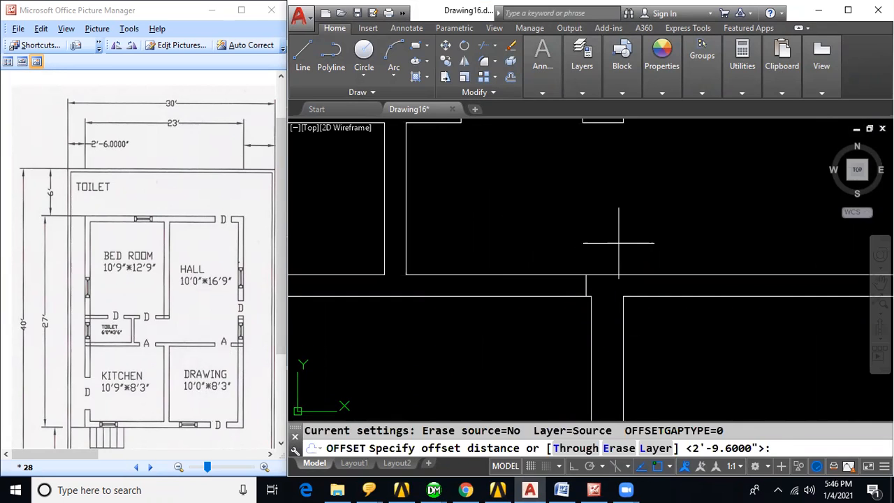
type("2.8'")
key("Return")
left_click(586, 284)
left_click(507, 281)
key("Escape")
Trim both wall lines between the jambs to create the opening in the kitchen's top wall.
type("tr")
key("Return")
left_click(527, 275)
left_click(518, 296)
key("Escape")
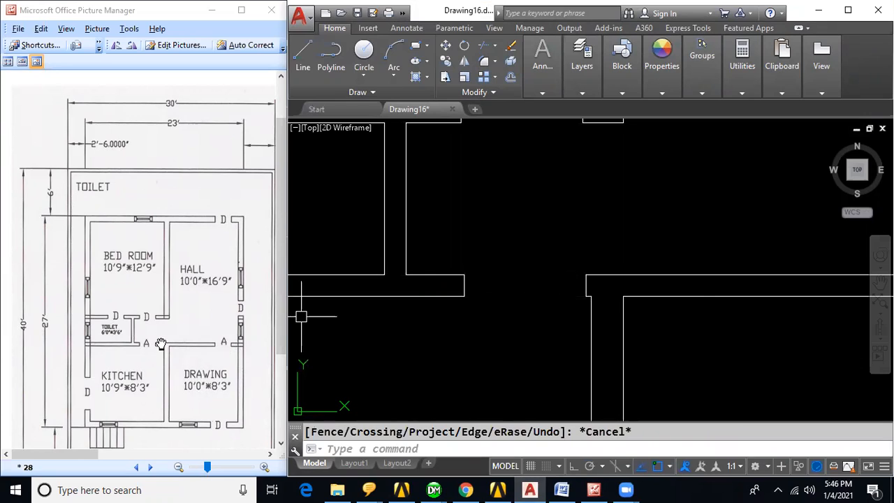
Draw a vertical jamb line across the toilet's top wall, just left of the toilet's right inner corner.
scroll(523, 266, "down", 4)
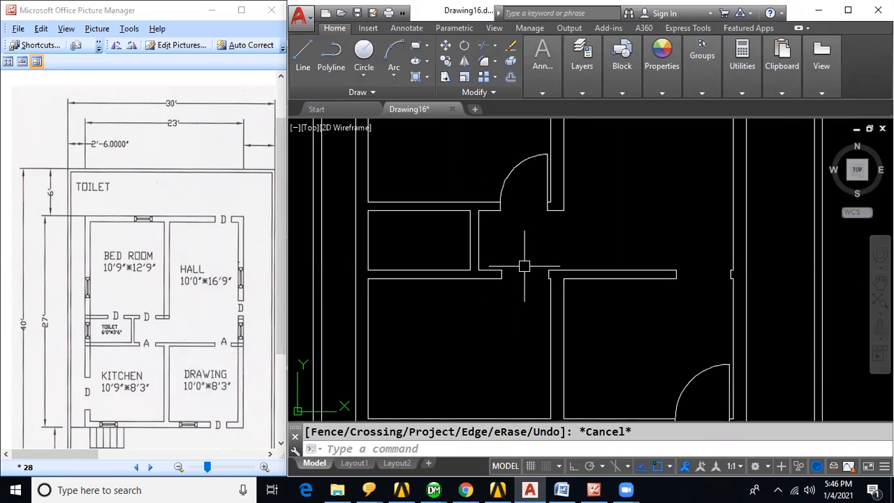
middle_click_drag(614, 318, 604, 359)
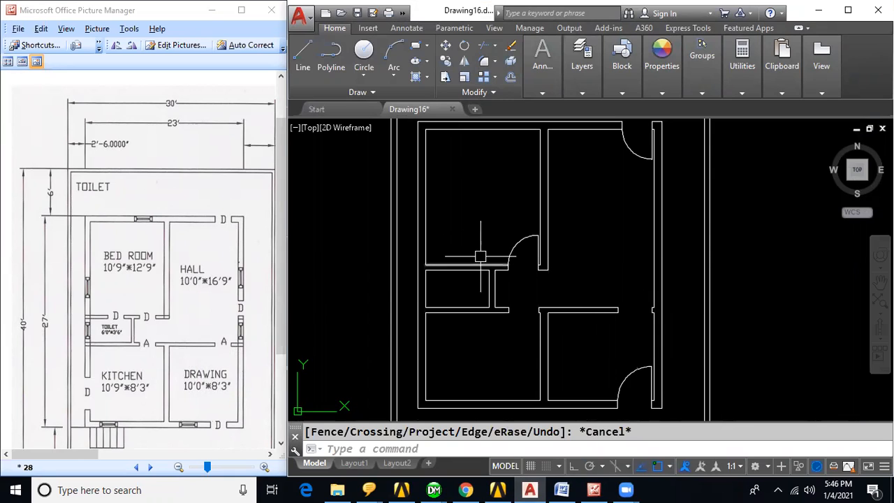
type("L")
key("Return")
scroll(485, 245, "up", 6)
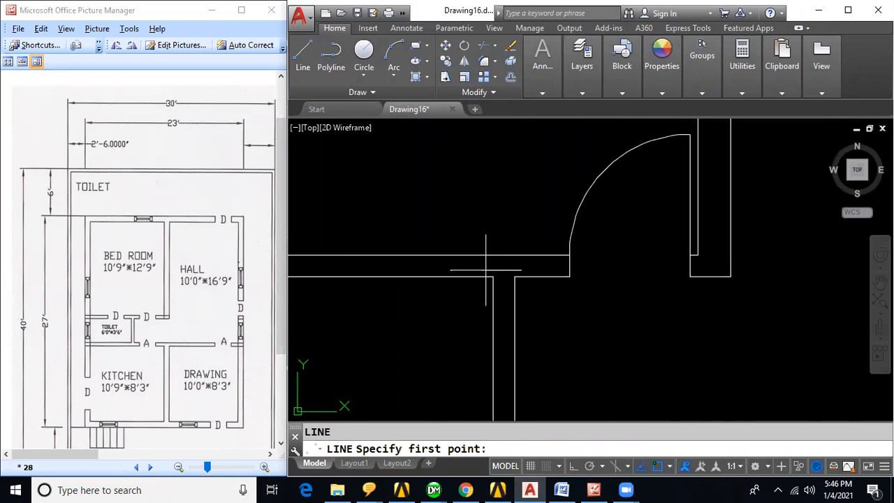
left_click(485, 277)
left_click(486, 256)
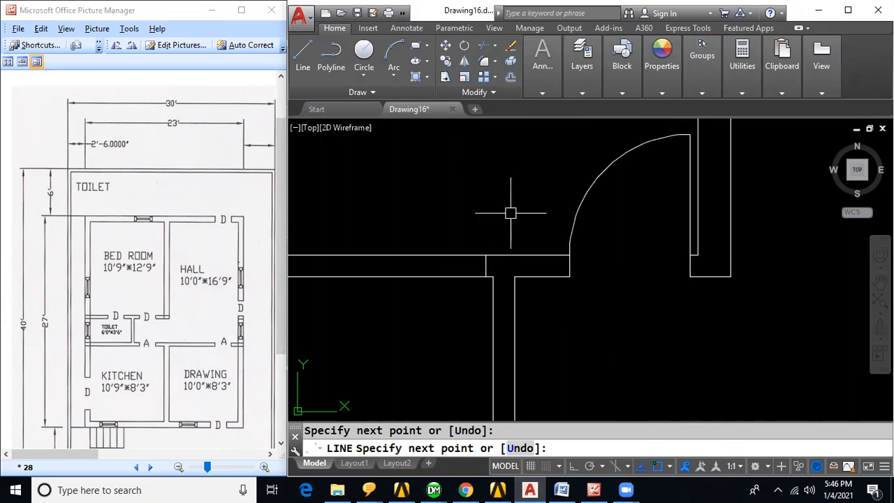
key("Escape")
Offset the jamb line in the toilet's top wall 2' to the left to set the door width.
type("o")
key("Return")
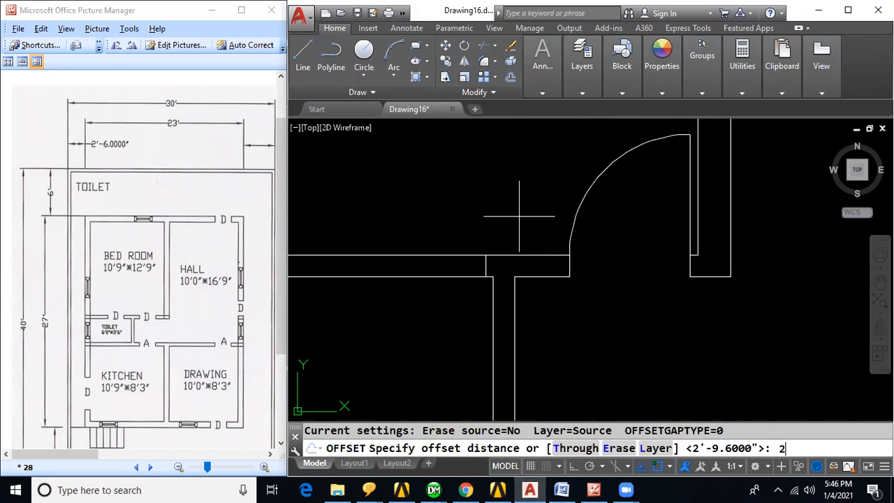
type("2'")
key("Return")
left_click(486, 264)
left_click(430, 258)
key("Escape")
Trim both wall lines between the jambs to open the toilet doorway.
type("TR")
key("Return")
left_click(451, 256)
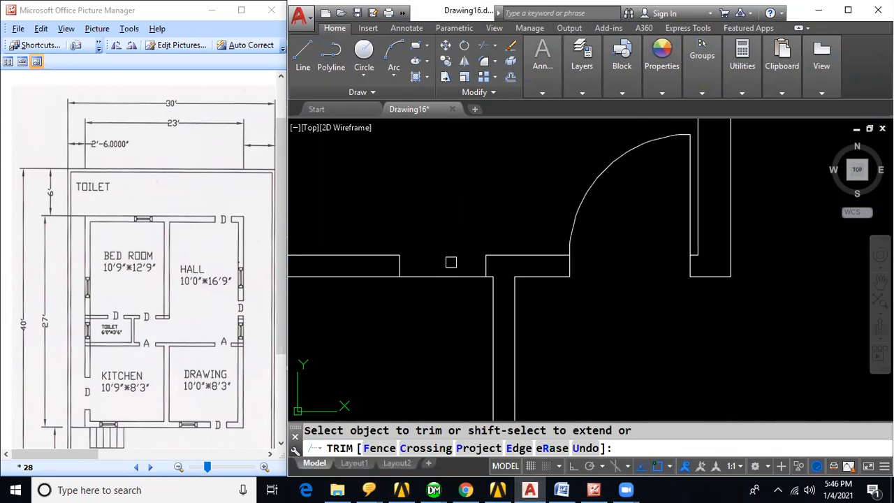
key("Return")
Draw the toilet door leaf as a 2' line straight down from the right jamb's lower corner.
type("L")
key("Return")
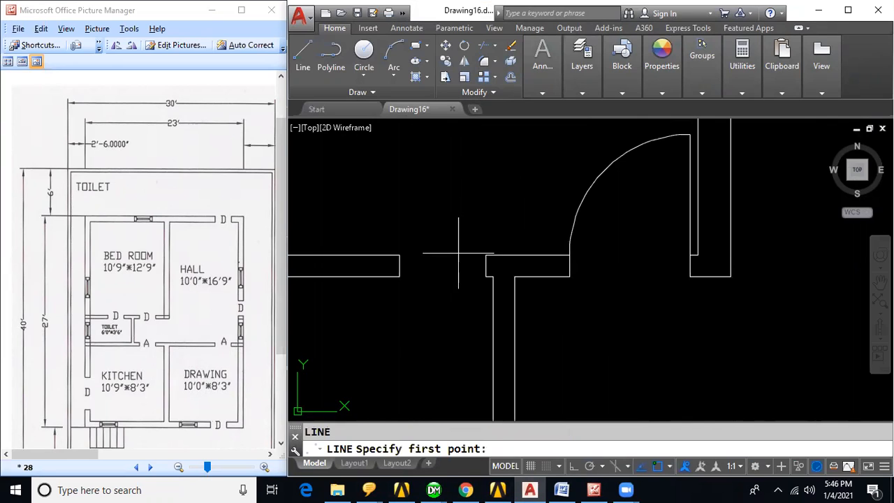
left_click(485, 276)
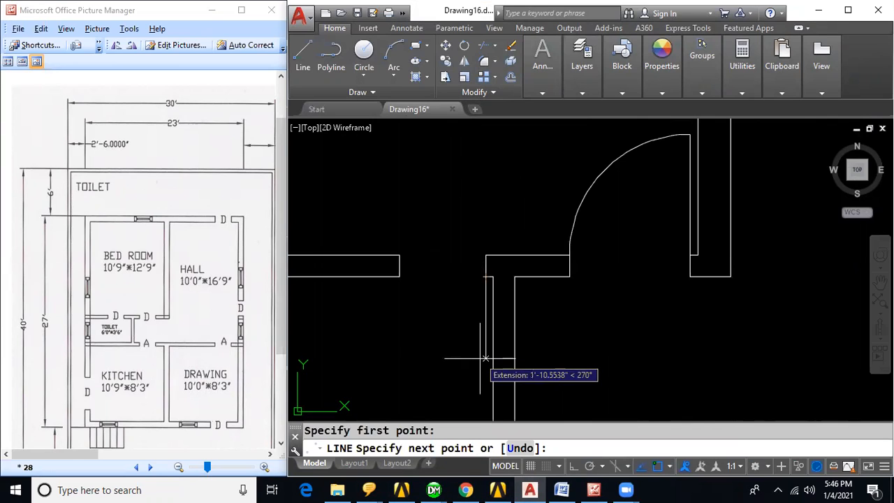
type("2'")
key("Return")
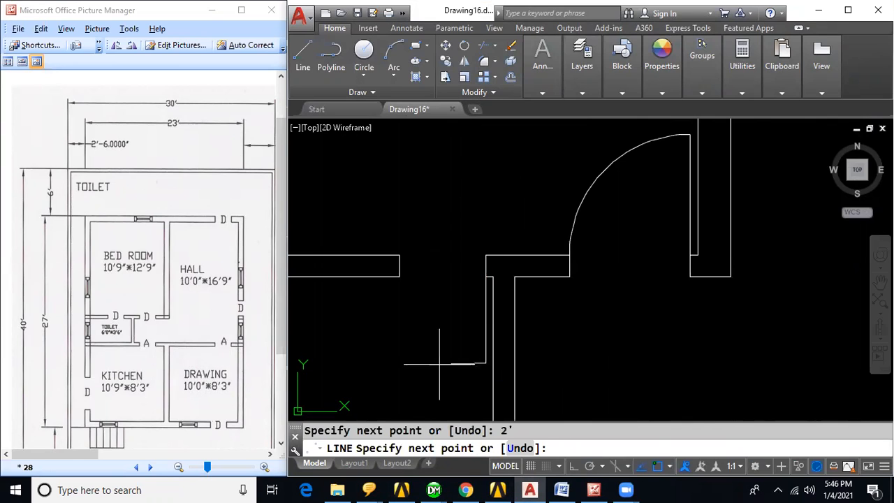
key("Escape")
Draw the toilet door swing arc centred on the right jamb's lower corner, from the left jamb to the leaf's lower end.
type("A")
key("Return")
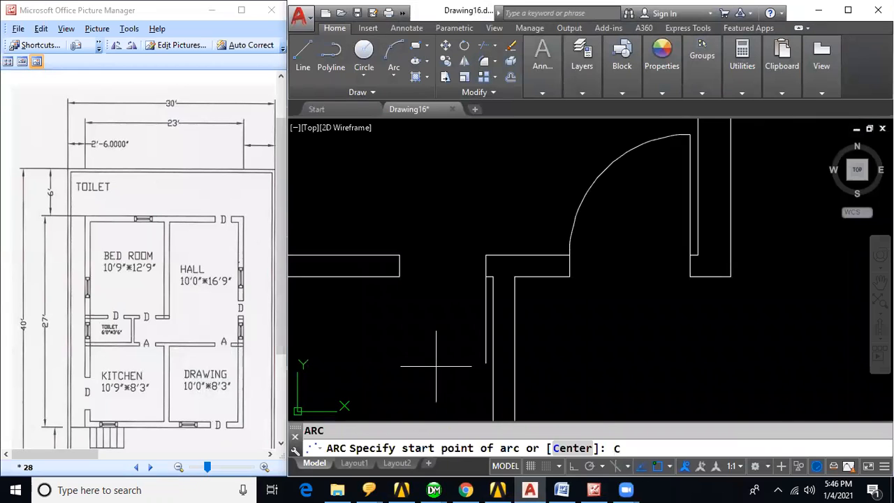
type("c")
key("Return")
left_click(487, 277)
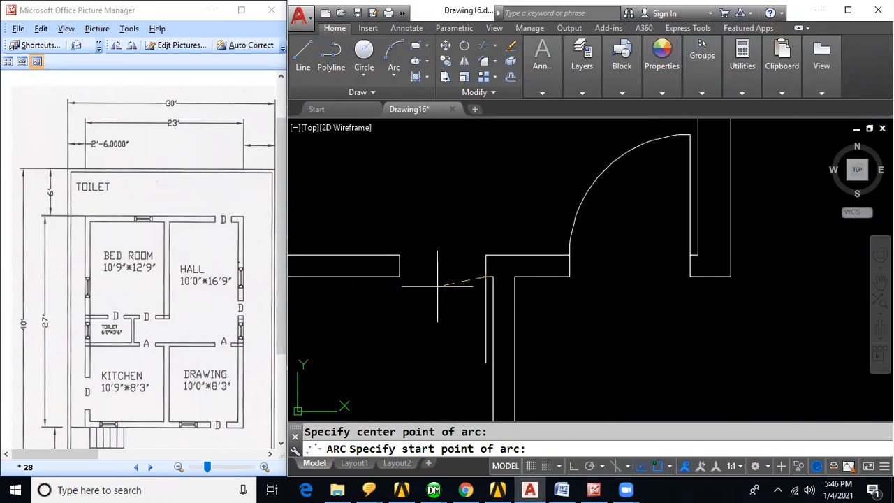
left_click(398, 277)
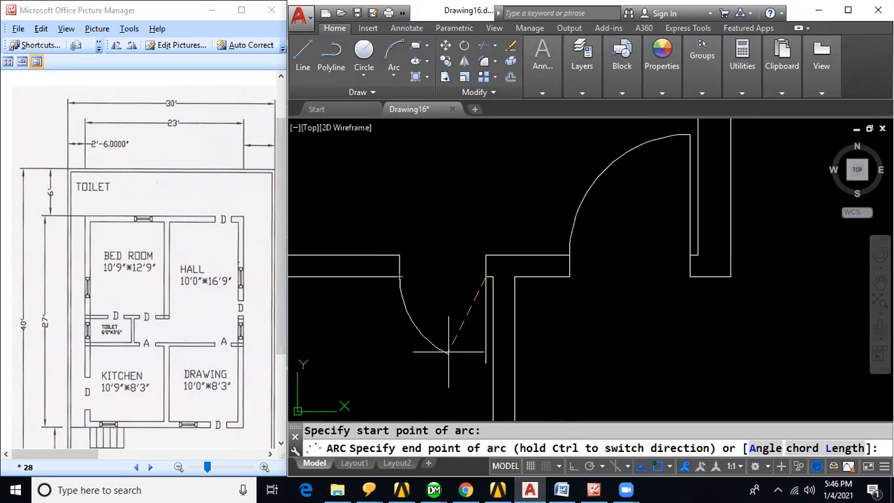
scroll(634, 330, "down", 5)
scroll(634, 330, "down", 4)
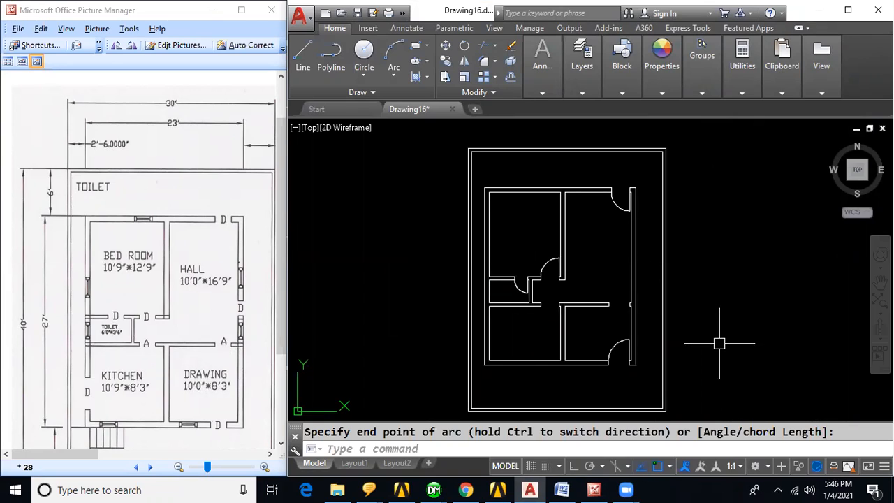
Draw a vertical window end line across the drawing room's bottom wall, a short distance left of the door.
type("L")
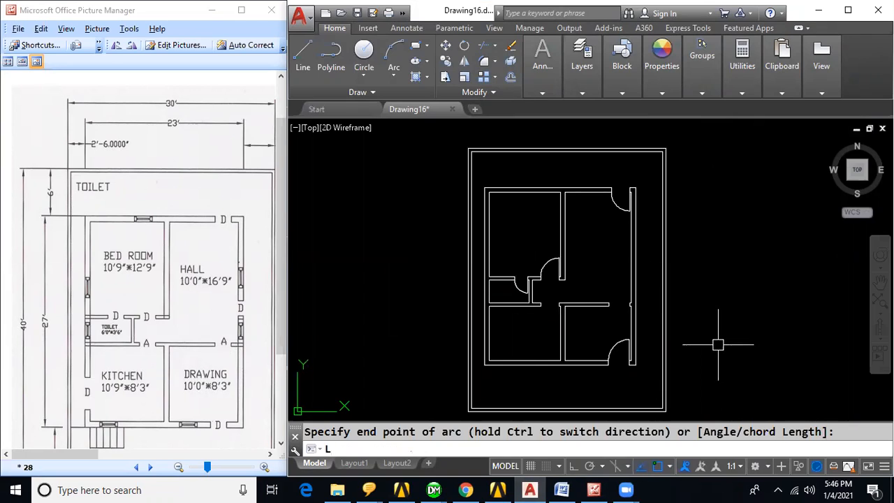
key("Return")
scroll(601, 373, "up", 4)
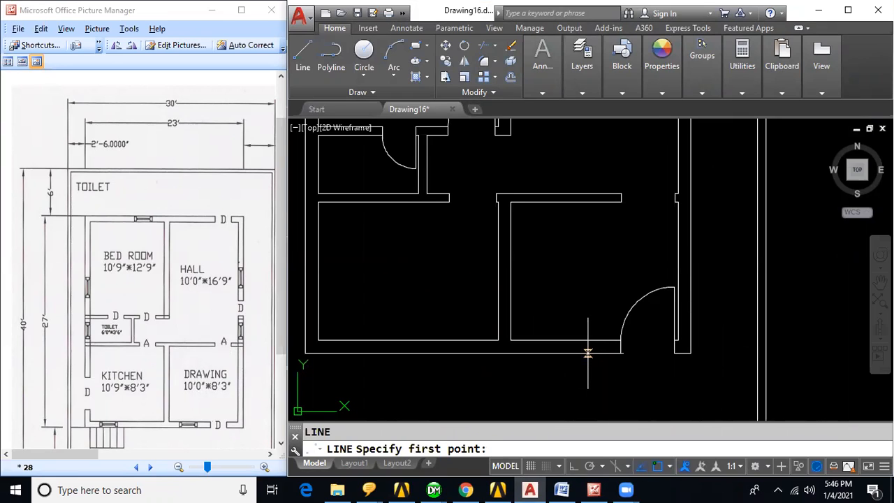
left_click(588, 353)
left_click(588, 341)
left_click(621, 340)
key("Escape")
Offset the window end line in the drawing room's bottom wall 3.2' to the left.
type("O")
key("Return")
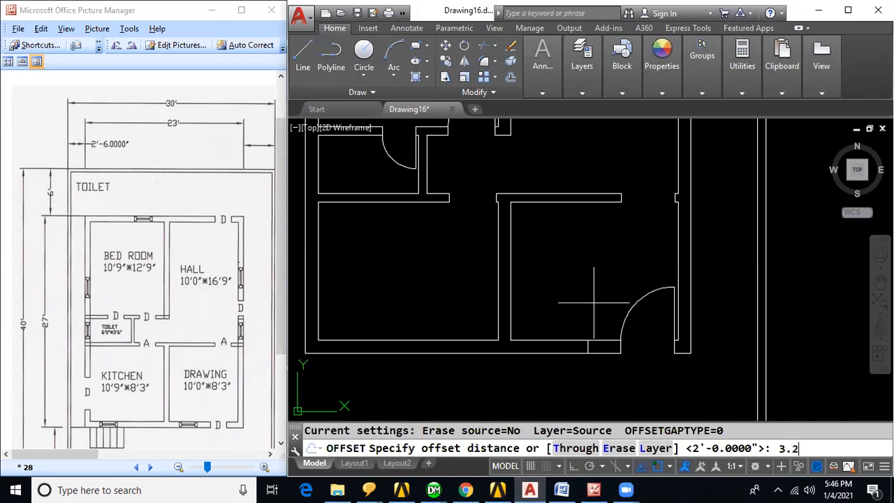
key("Return")
left_click(589, 346)
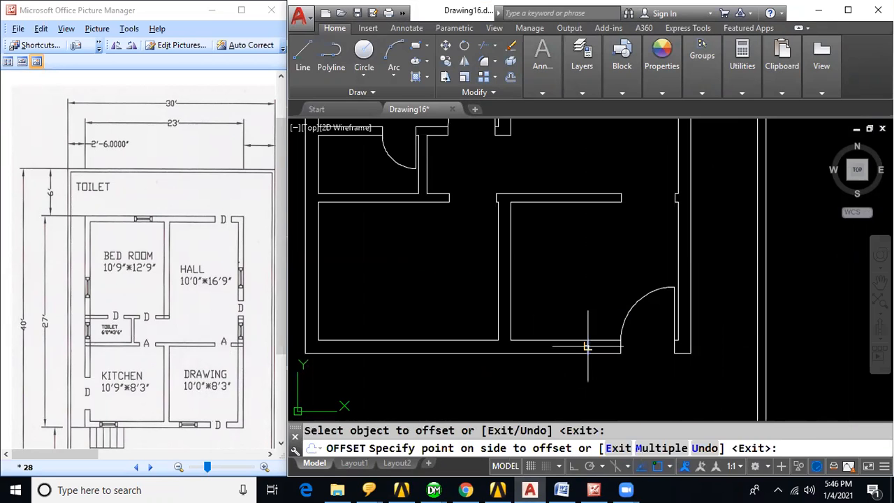
left_click(534, 356)
key("Escape")
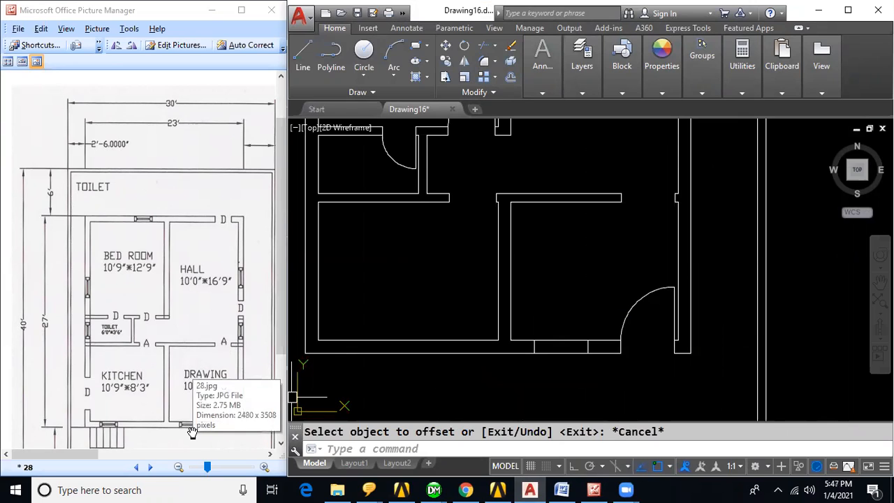
Draw the drawing room window's centre line between the midpoints of its two end lines.
type("L")
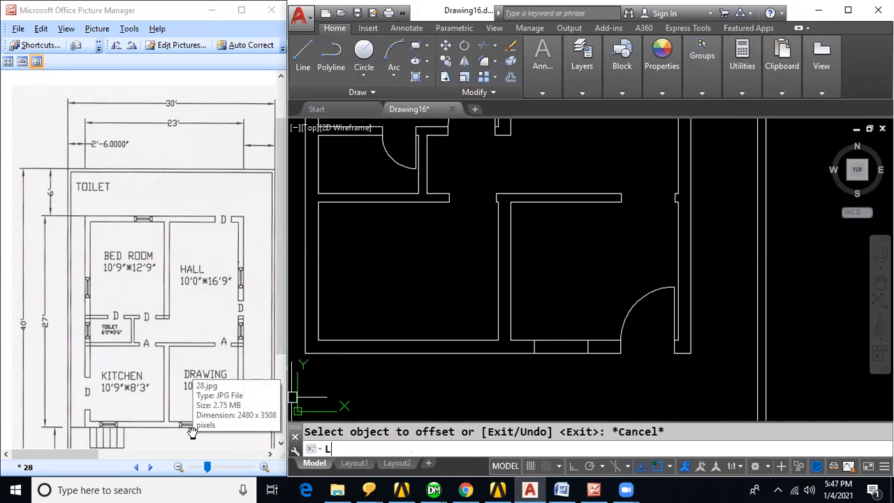
key("Return")
scroll(542, 359, "up", 3)
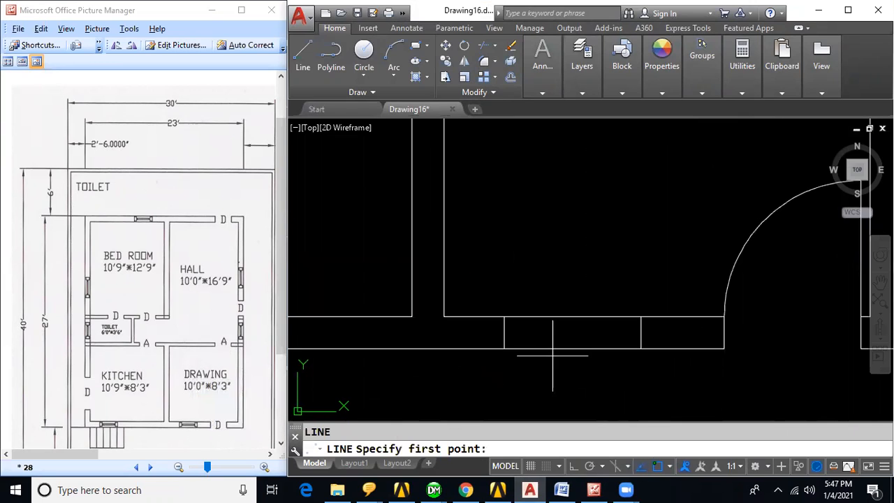
left_click(504, 333)
left_click(641, 333)
key("Return")
Offset the drawing room window's centre line 2" downward to form the second glass line.
type("o")
key("Return")
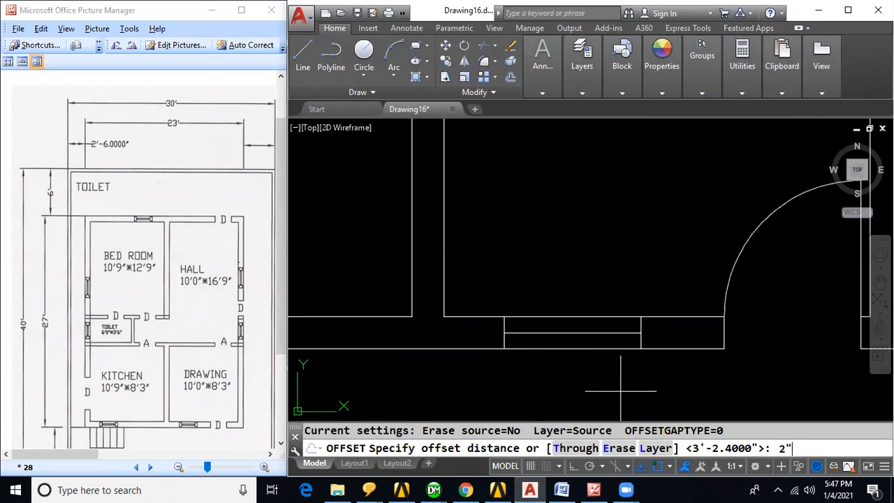
type("2\"")
key("Return")
left_click(606, 333)
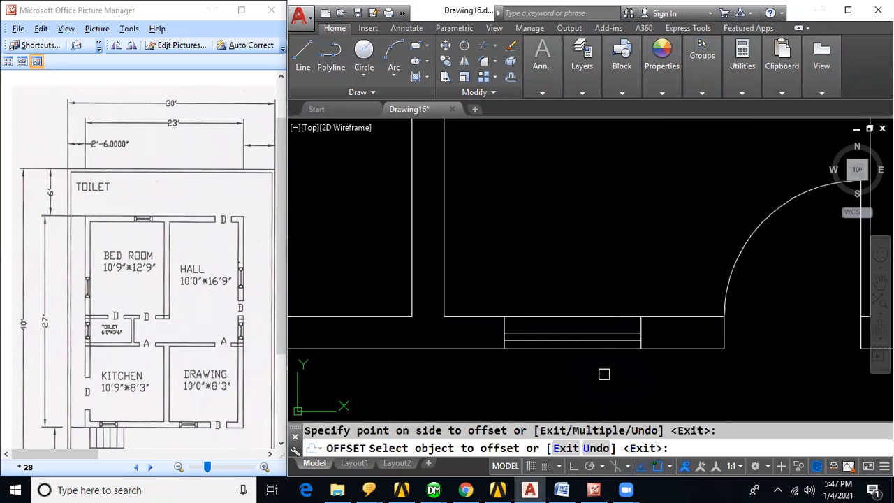
key("Escape")
scroll(604, 375, "down", 5)
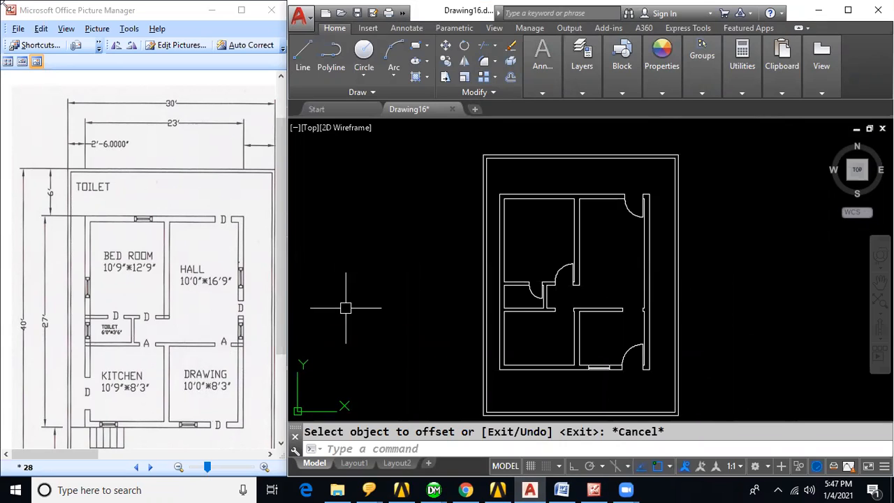
Copy the drawing room window from its lower right corner onto the bedroom's top wall, left of the bedroom's right corner.
type("CO")
key("Return")
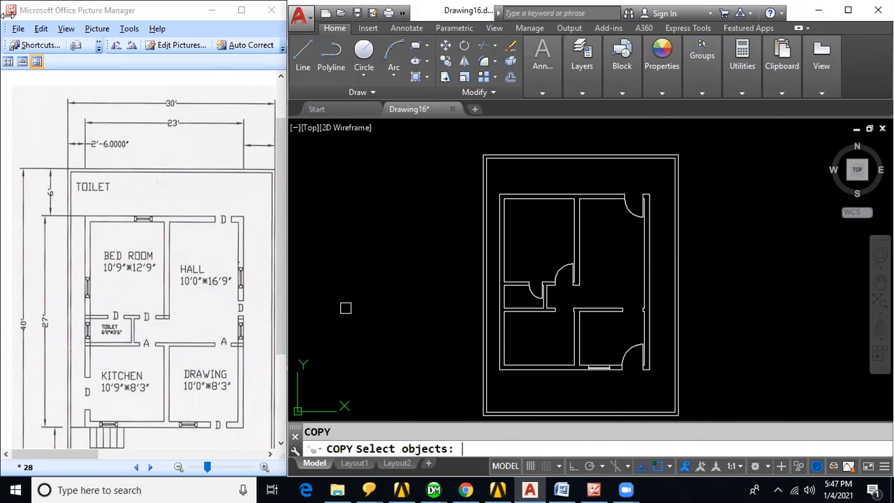
scroll(590, 362, "up", 5)
mouse_move(569, 346)
left_mouse_down()
mouse_move(625, 327)
mouse_move(632, 379)
mouse_move(566, 387)
left_mouse_up()
key("Return")
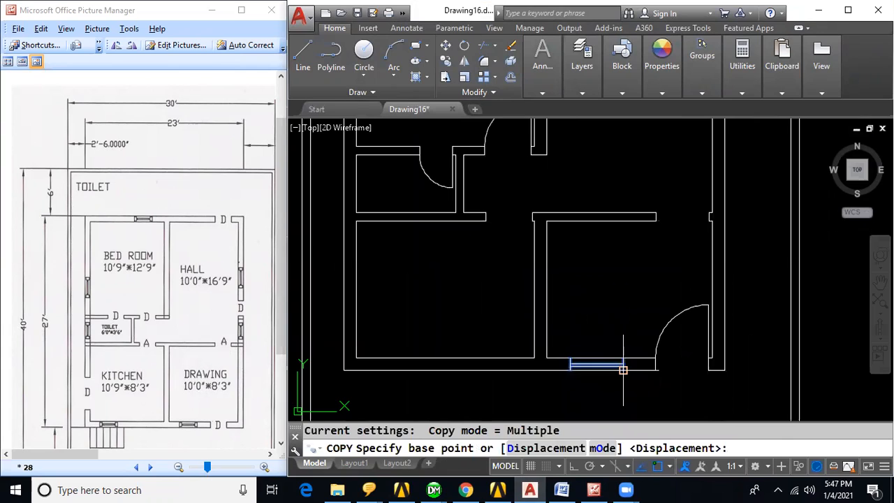
left_click(623, 370)
scroll(632, 273, "down", 3)
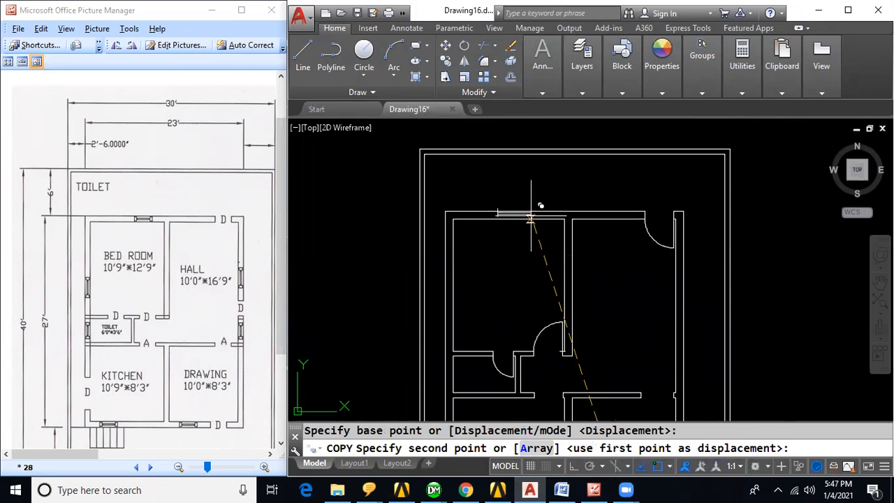
scroll(531, 217, "up", 2)
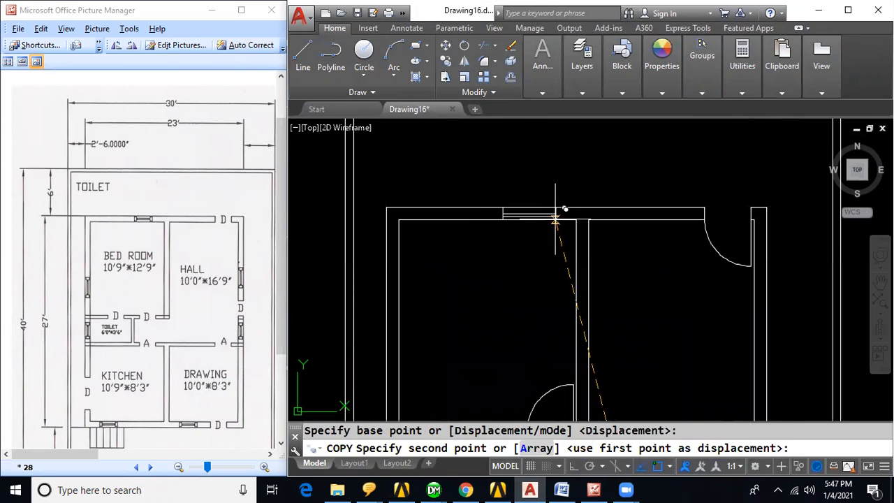
left_click(557, 218)
Place another copy of the window in the middle of the kitchen's bottom wall.
scroll(521, 290, "down", 2)
middle_click_drag(525, 299, 564, 182)
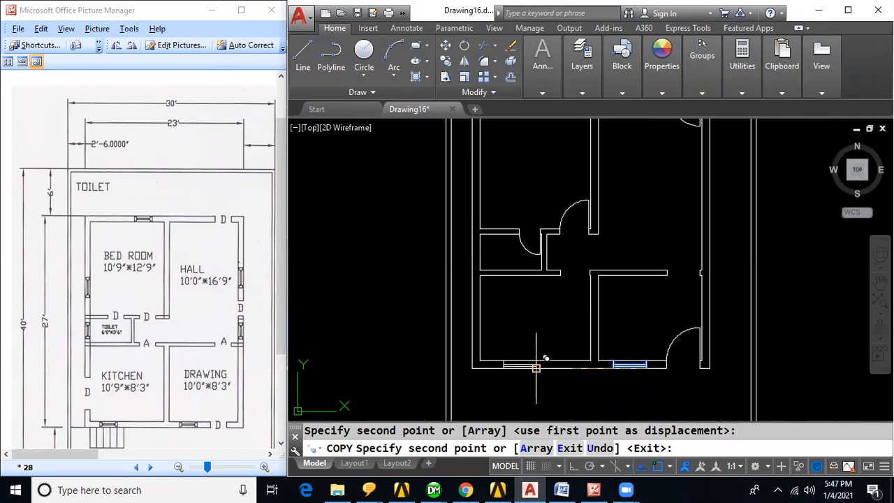
left_click(536, 369)
key("Escape")
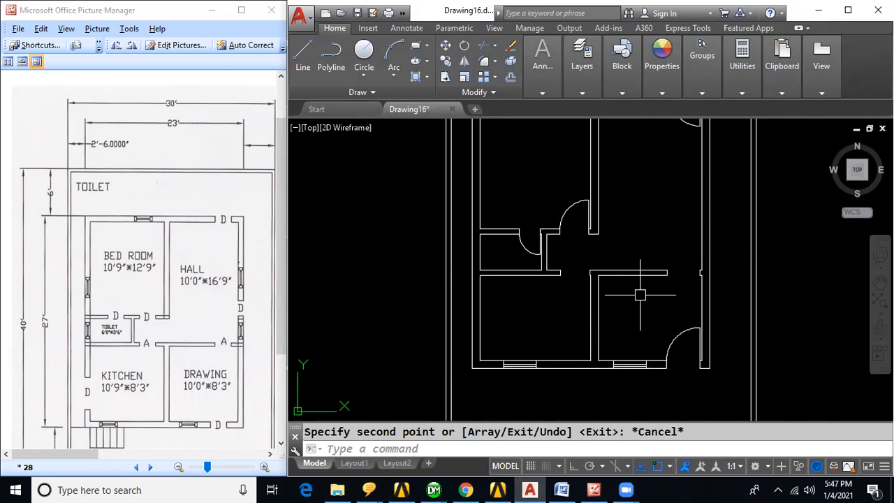
Draw a horizontal window end line across the house's right wall, just above the stub between the hall and drawing room.
scroll(640, 295, "down", 2)
type("l")
key("Return")
scroll(685, 283, "up", 8)
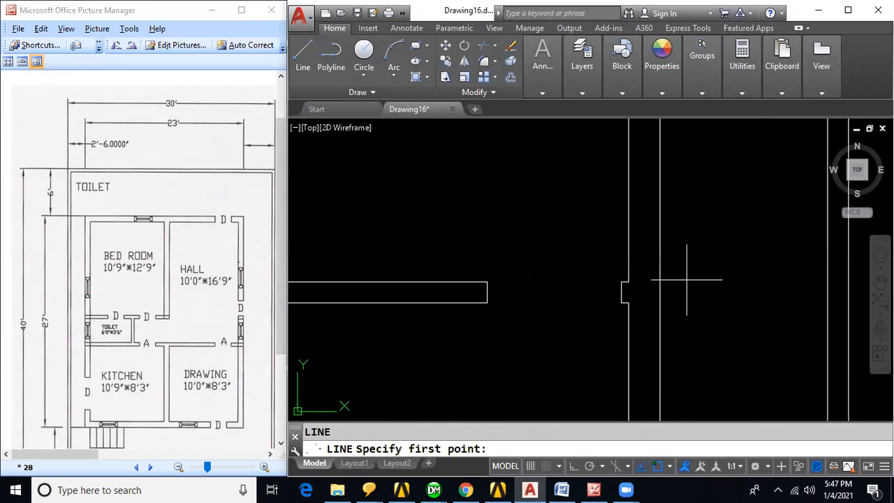
left_click(629, 274)
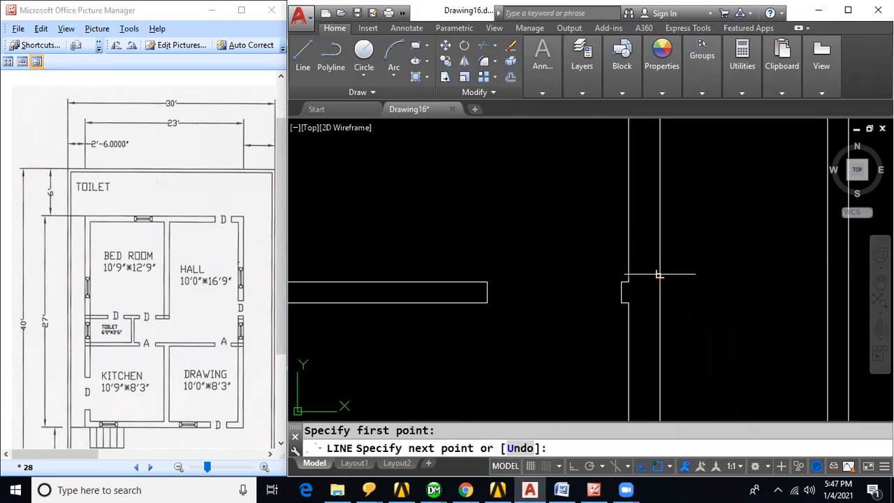
left_click(660, 274)
key("Escape")
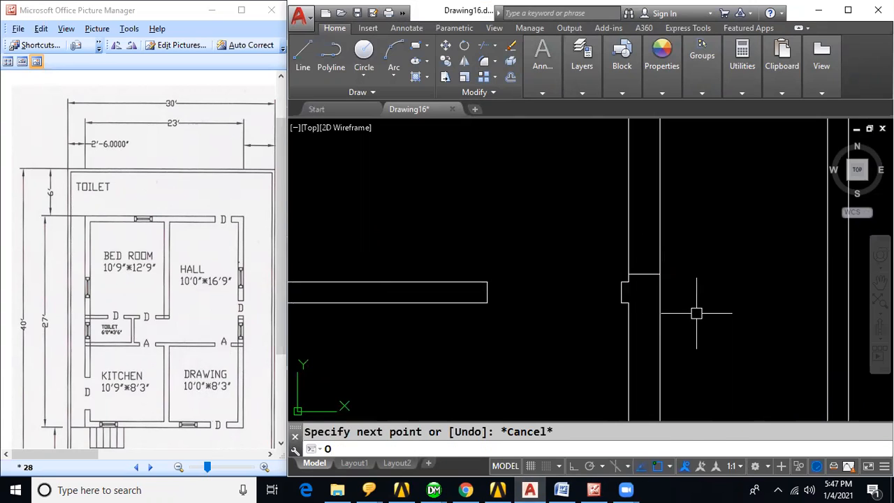
Offset the window end line in the right wall 3.2' upward.
type("o")
key("Return")
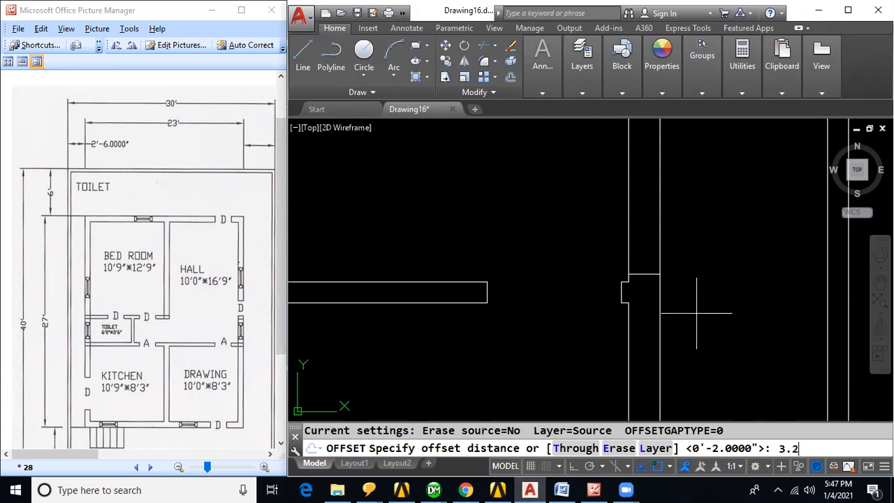
type("3.2'")
key("Return")
left_click(644, 274)
left_click(649, 244)
key("Escape")
Draw the right wall window's vertical centre line between the midpoints of its two end lines.
type("l")
key("Return")
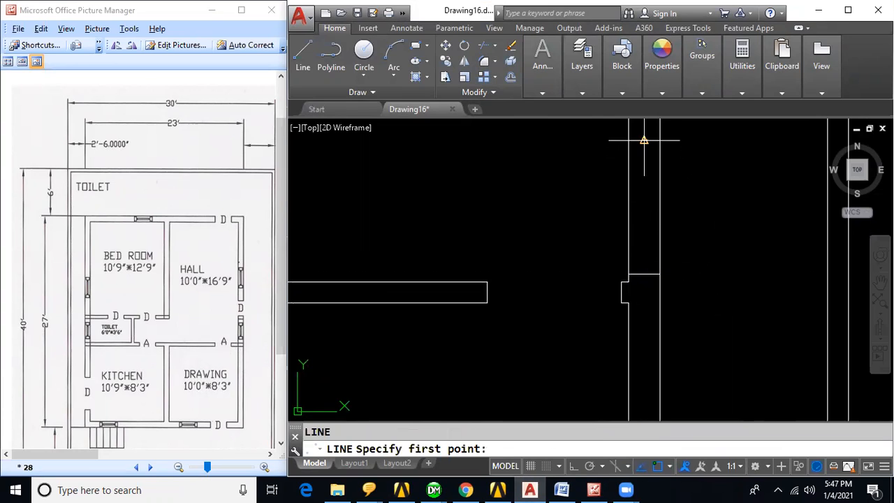
left_click(643, 141)
left_click(643, 273)
key("Escape")
Offset the right wall window's vertical centre line 2" to the right.
type("o")
key("Return")
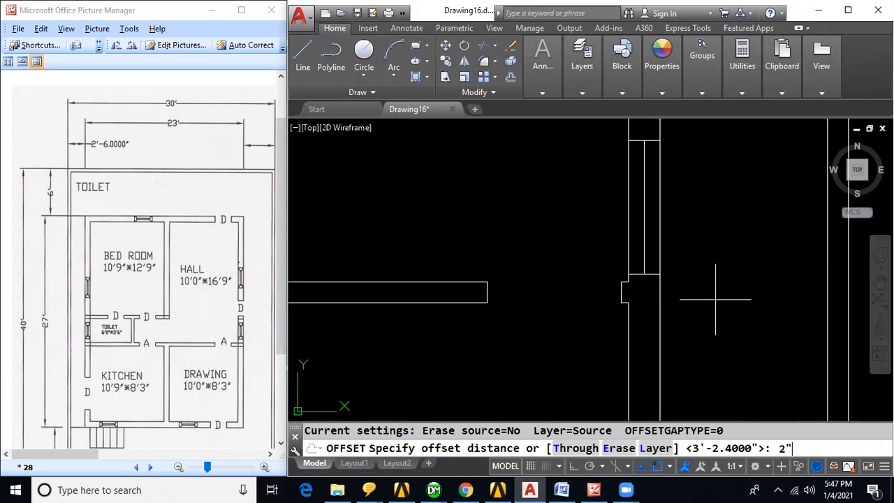
type("2\"")
key("Return")
left_click(644, 244)
left_click(720, 253)
key("Escape")
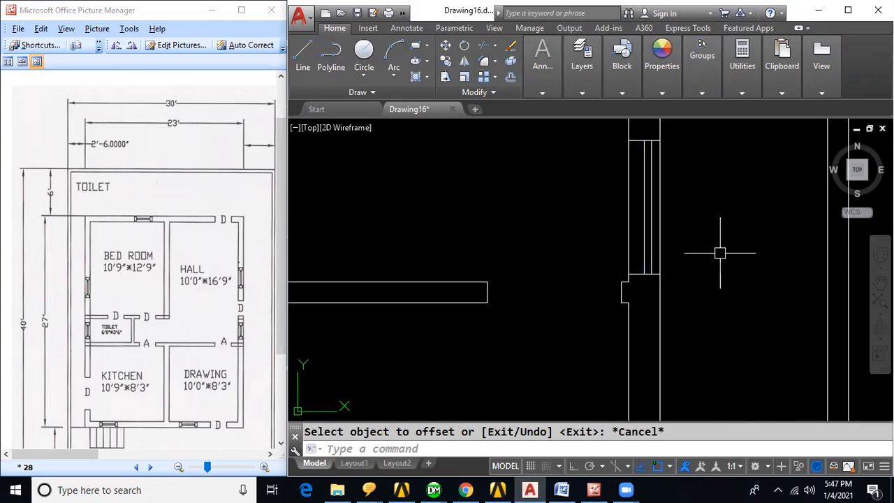
scroll(720, 253, "down", 3)
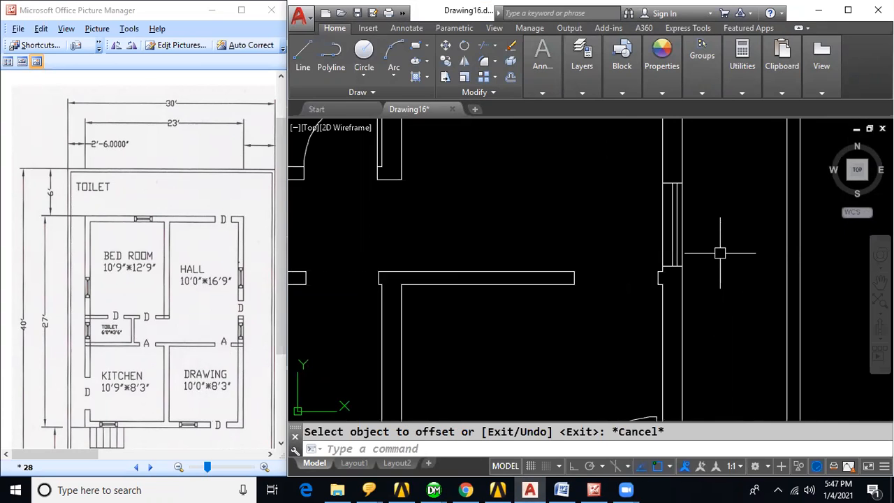
Draw a horizontal door jamb line across the right wall, just above the new window.
type("l")
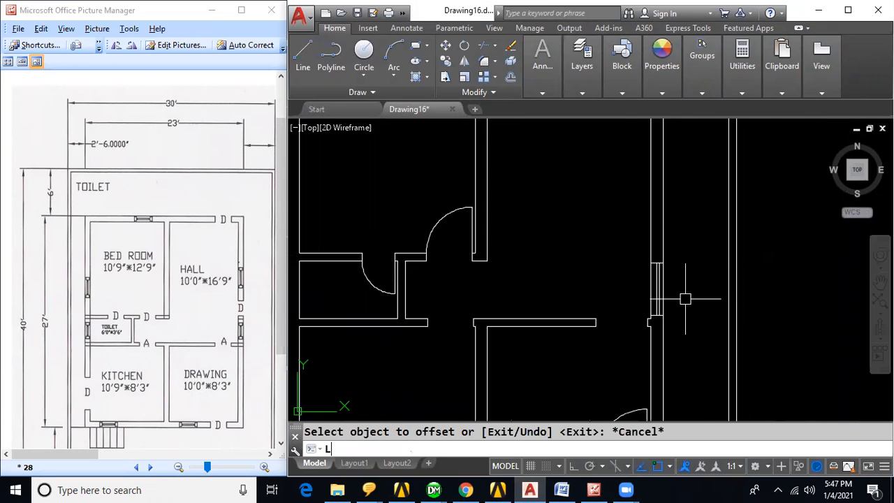
key("Return")
scroll(670, 259, "up", 3)
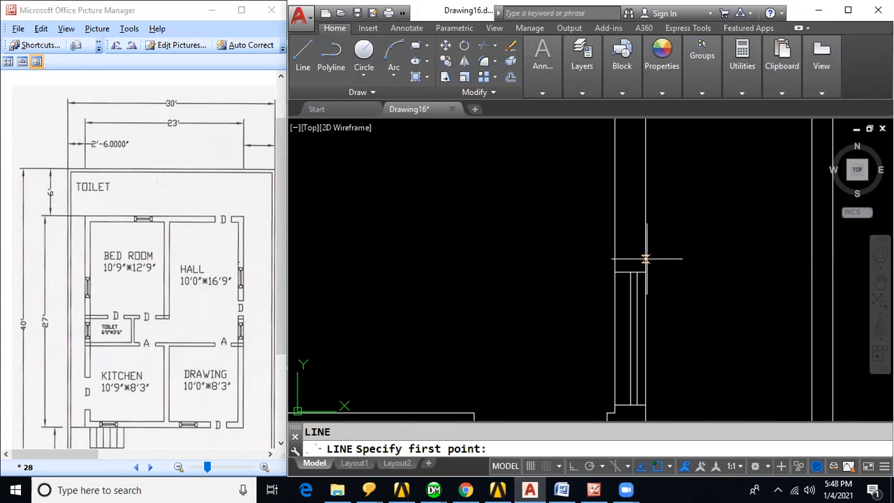
left_click(646, 255)
left_click(614, 254)
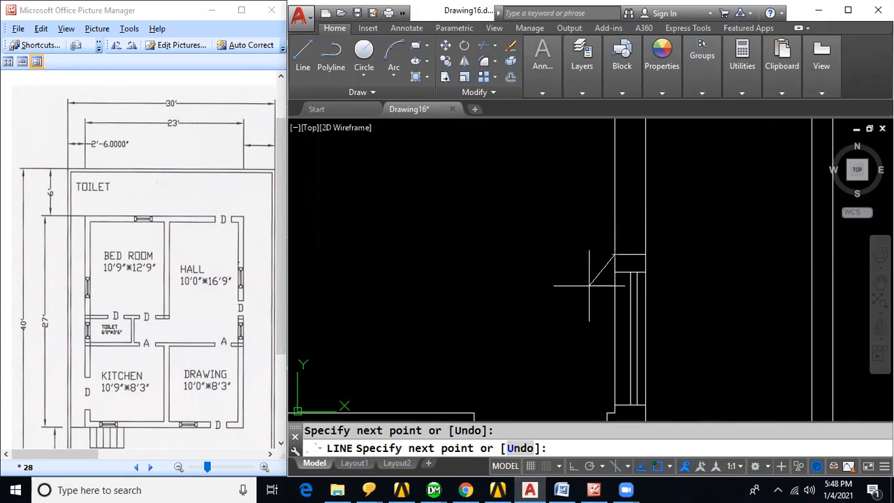
key("Escape")
Offset the door jamb line in the right wall 1.4' upward.
type("o")
key("Return")
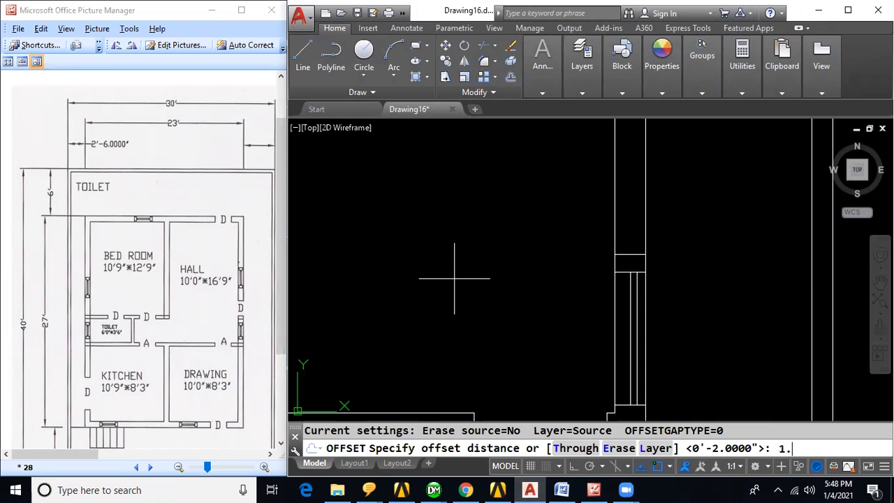
key("Return")
left_click(621, 256)
left_click(628, 213)
key("Escape")
Trim the right wall's lines between the two jamb lines to make a door opening.
type("TR")
key("Return")
left_click(618, 230)
key("Return")
Draw a 1.4' door leaf line into the hall from the inner corner of the opening's lower jamb.
type("L")
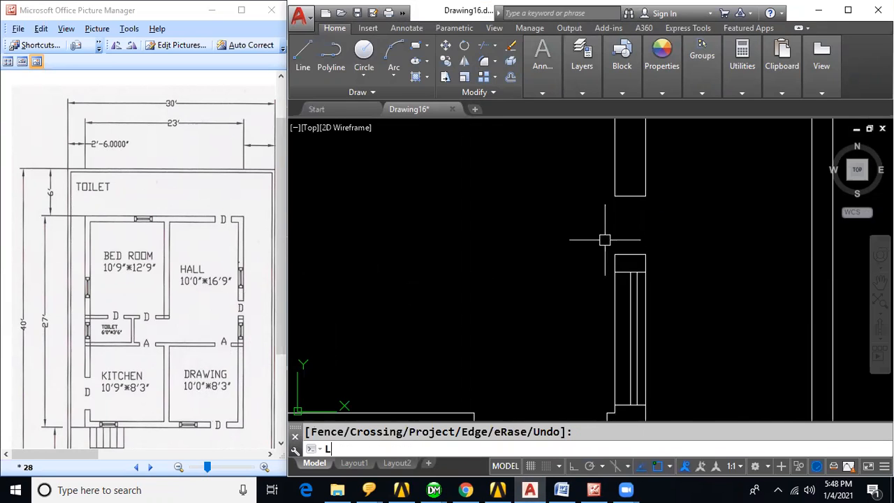
key("Return")
left_click(615, 255)
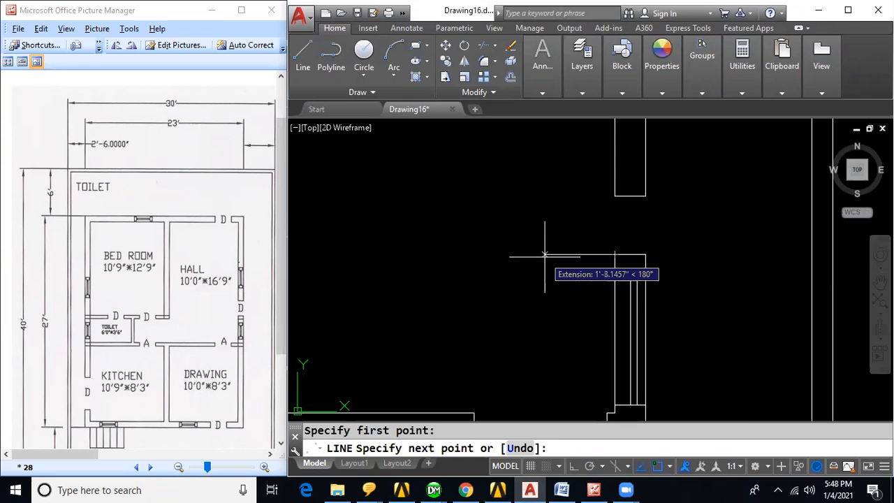
type("1.4'")
key("Return")
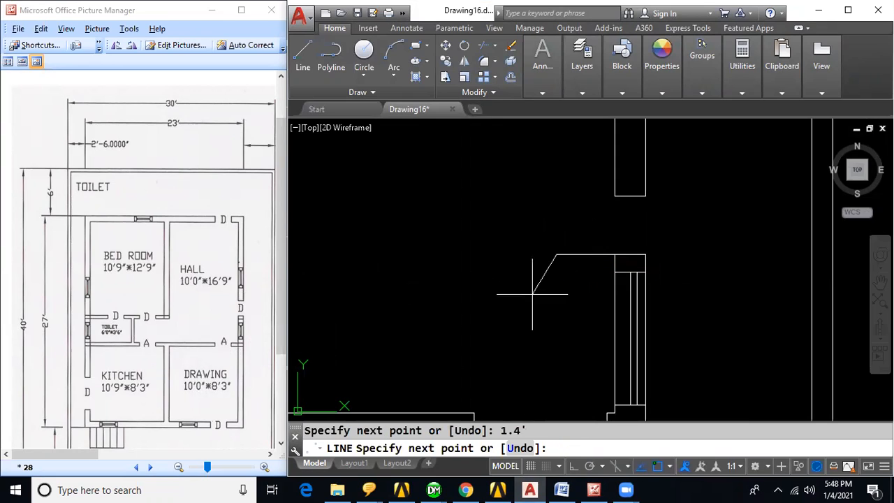
key("Escape")
Draw the door swing arc centred on the lower jamb's inner corner, from the upper jamb corner to the leaf's end.
type("A")
key("Return")
type("C")
key("Return")
left_click(614, 214)
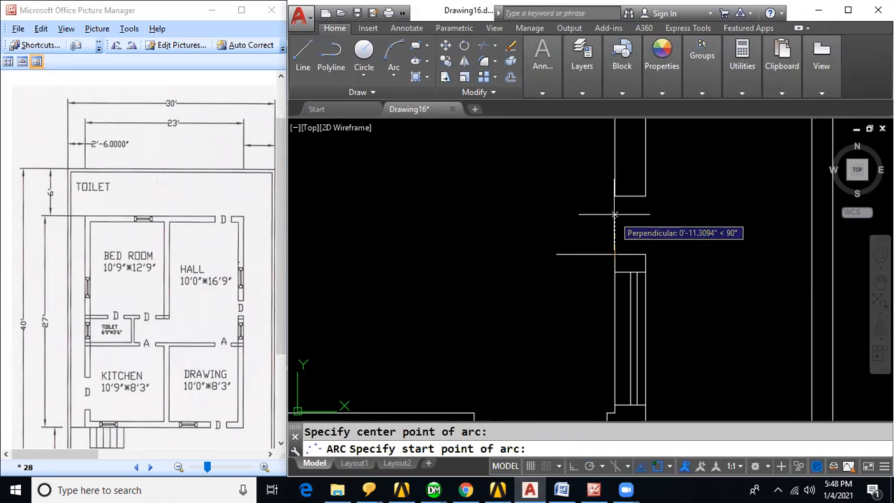
left_click(614, 196)
left_click(557, 254)
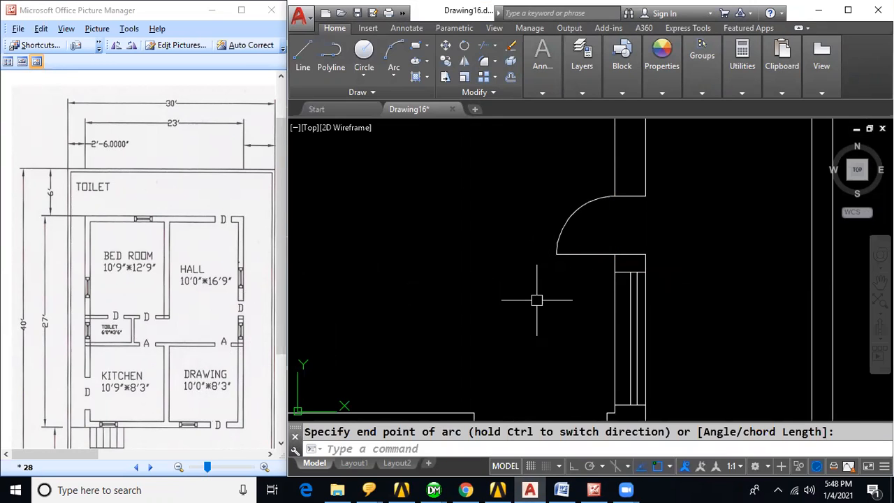
Mirror the door leaf, its swing arc and the lower jamb line upward about the upper jamb line, keeping the originals.
type("MI")
key("Return")
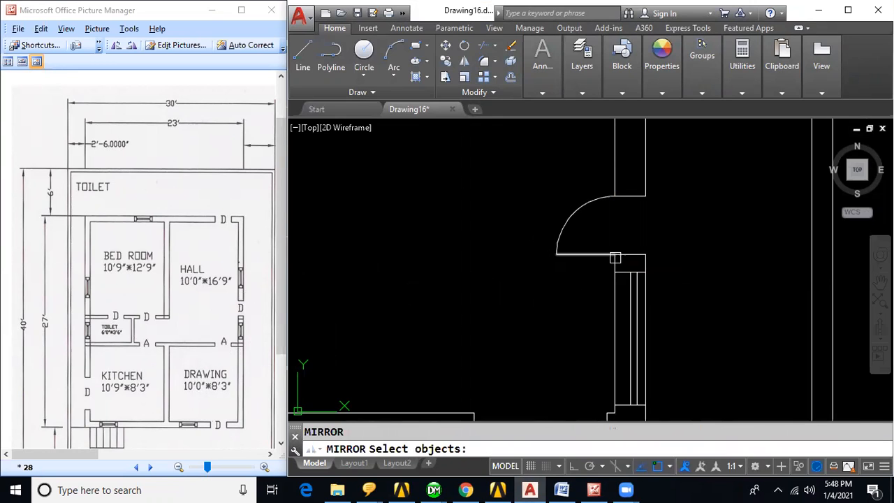
left_click(615, 257)
left_click(593, 253)
left_click(562, 236)
key("Return")
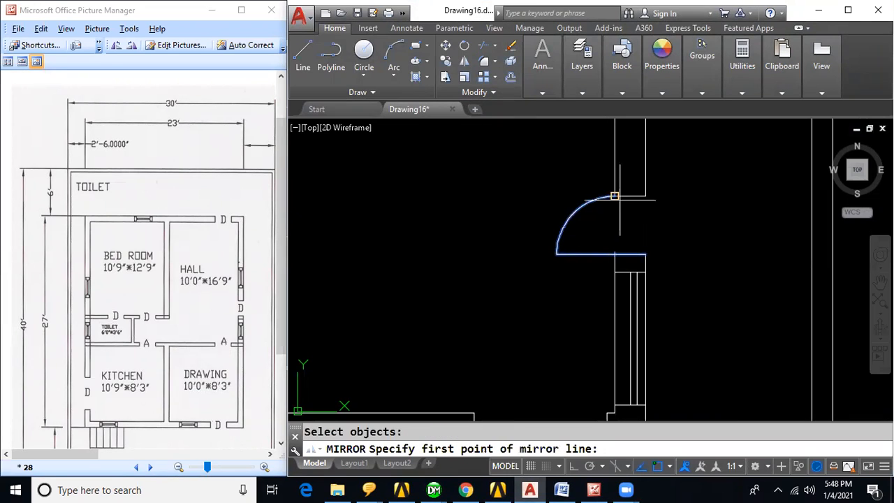
left_click(614, 196)
left_click(655, 227)
key("Return")
Trim the wall lines inside the upper half of the double door and erase the jamb line between the two leaves.
type("TR")
key("Return")
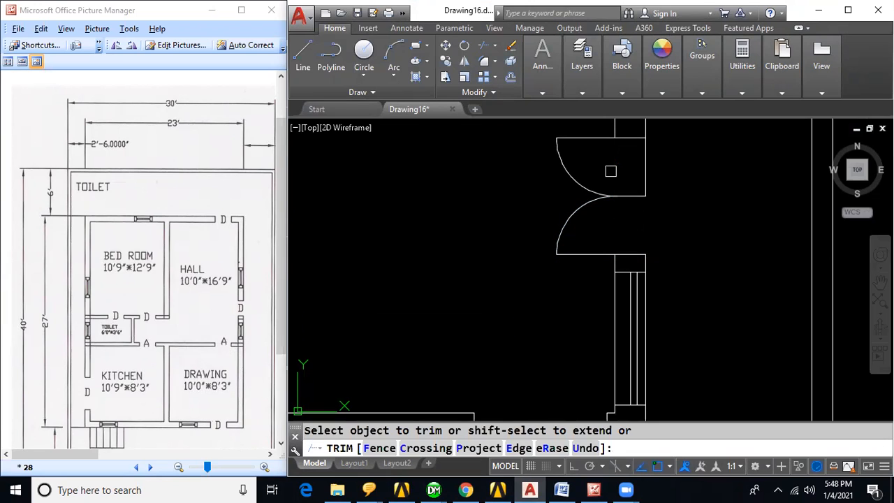
key("Escape")
left_click(629, 196)
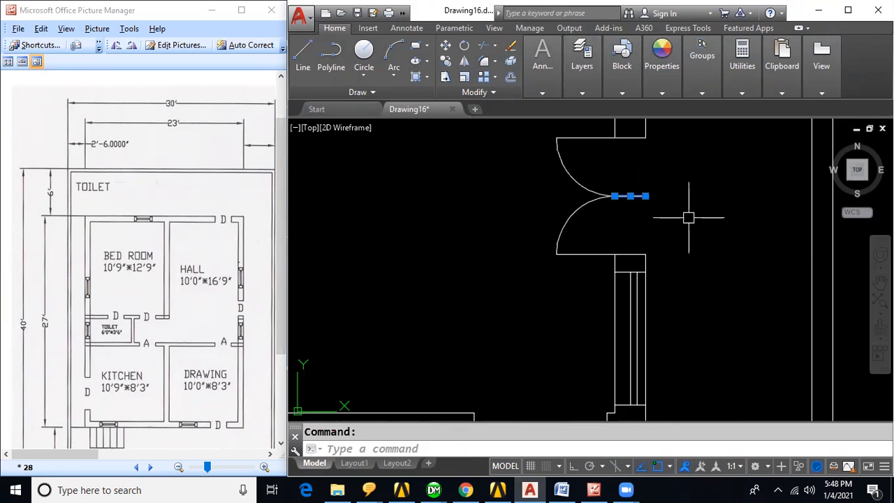
key("Delete")
scroll(688, 217, "down", 3)
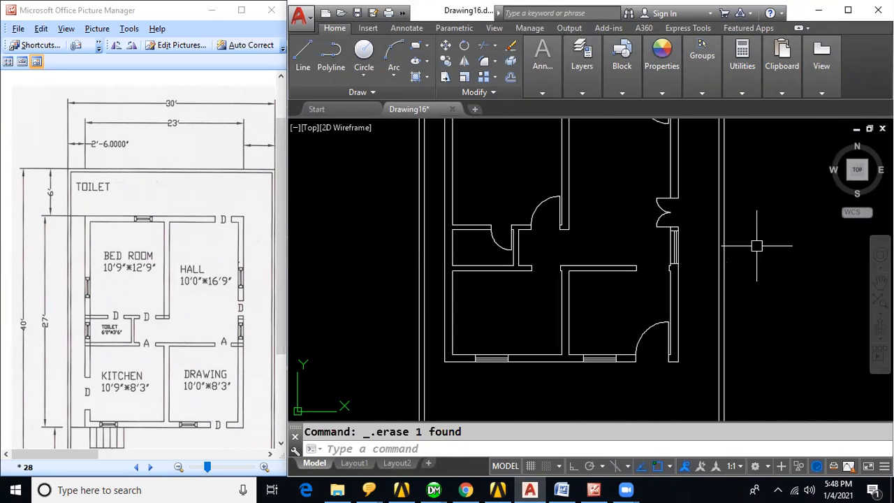
middle_click_drag(756, 245, 734, 277)
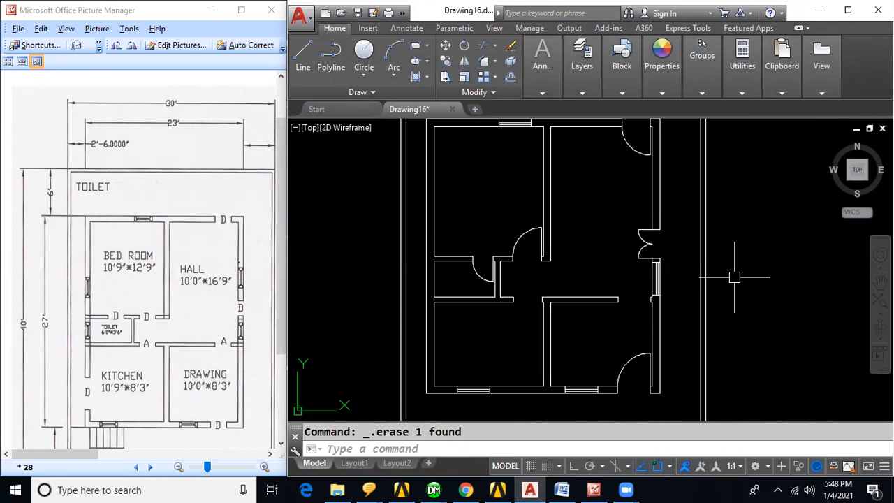
Copy the right wall window from its lower outer corner to the wall just above the double door.
type("CO")
key("Return")
scroll(639, 275, "up", 5)
mouse_move(623, 220)
left_mouse_down()
mouse_move(637, 178)
mouse_move(712, 174)
mouse_move(730, 299)
mouse_move(683, 326)
mouse_move(686, 318)
left_mouse_up()
key("Return")
left_click(686, 318)
scroll(705, 286, "down", 3)
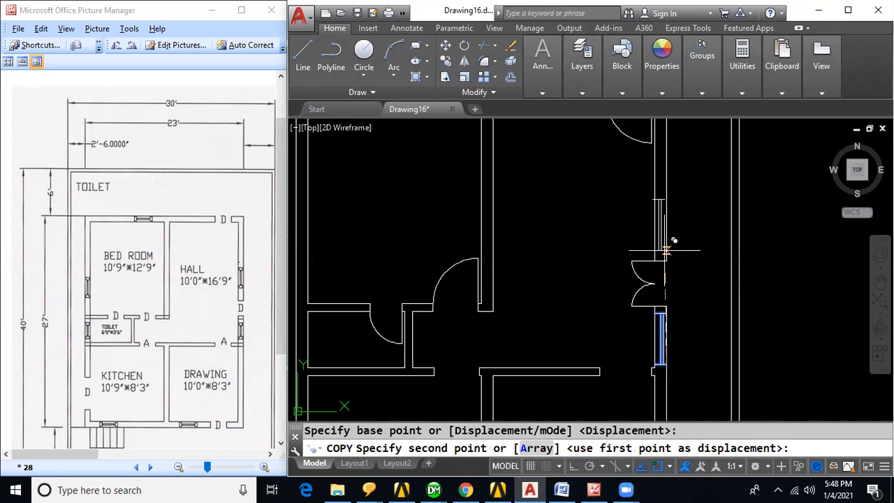
left_click(667, 251)
Place another copy of the window in the bedroom's left wall, just above the toilet.
scroll(756, 286, "down", 3)
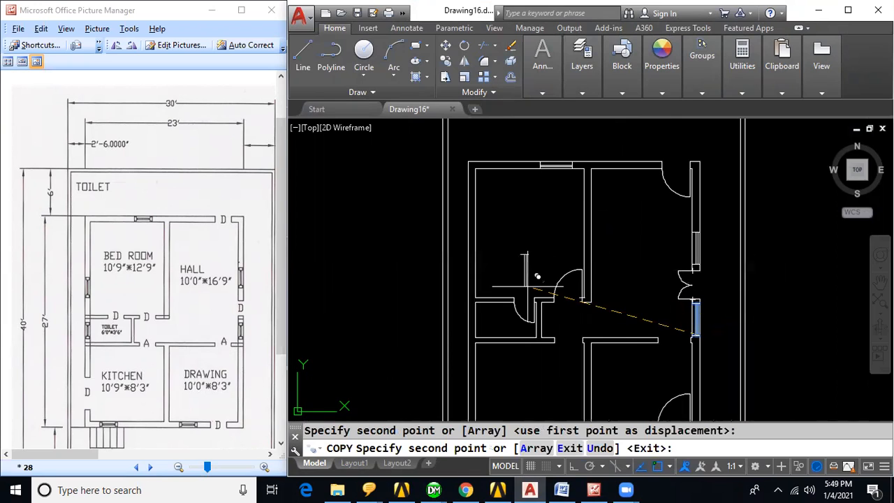
scroll(479, 283, "up", 3)
left_click(473, 286)
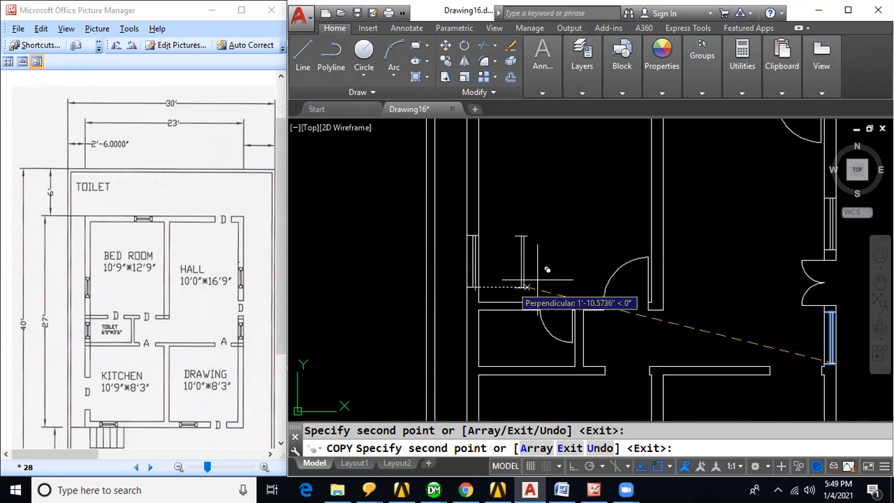
key("Escape")
scroll(547, 275, "down", 3)
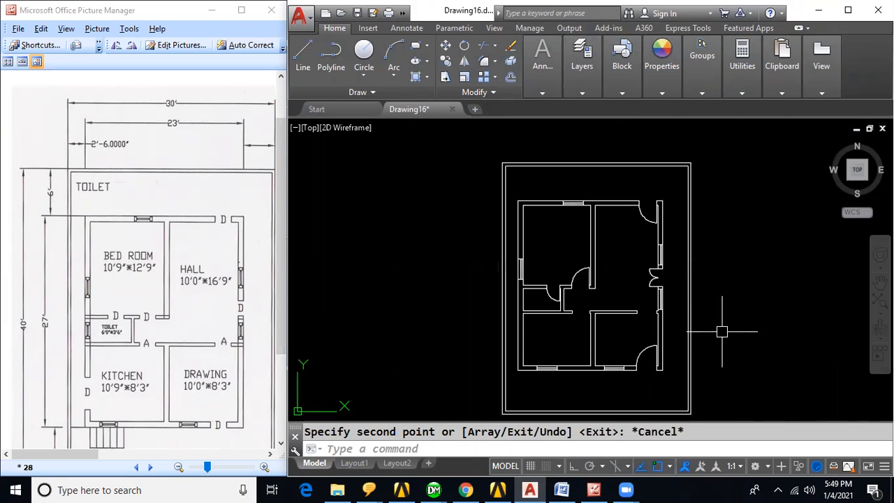
Draw a horizontal line across the left wall at the midpoint of the toilet's inner wall line.
scroll(537, 305, "up", 2)
type("L")
key("Return")
scroll(529, 307, "up", 2)
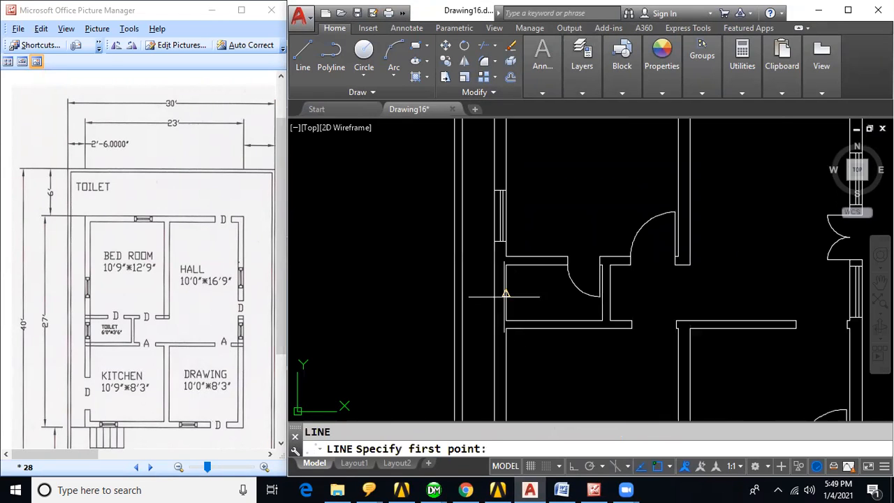
left_click(493, 294)
left_click(504, 293)
key("Escape")
Offset the toilet wall's middle line 0.75' both upward and downward, and erase the original line.
type("p")
key("Return")
type("1.5")
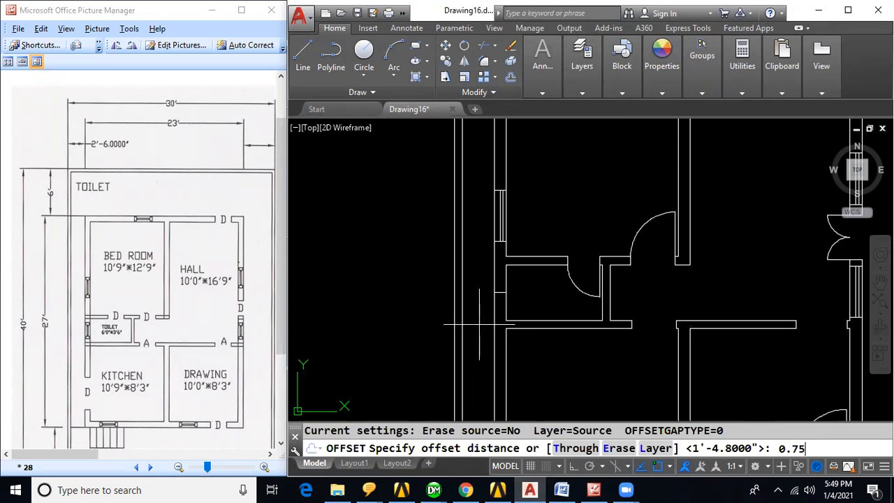
key("Return")
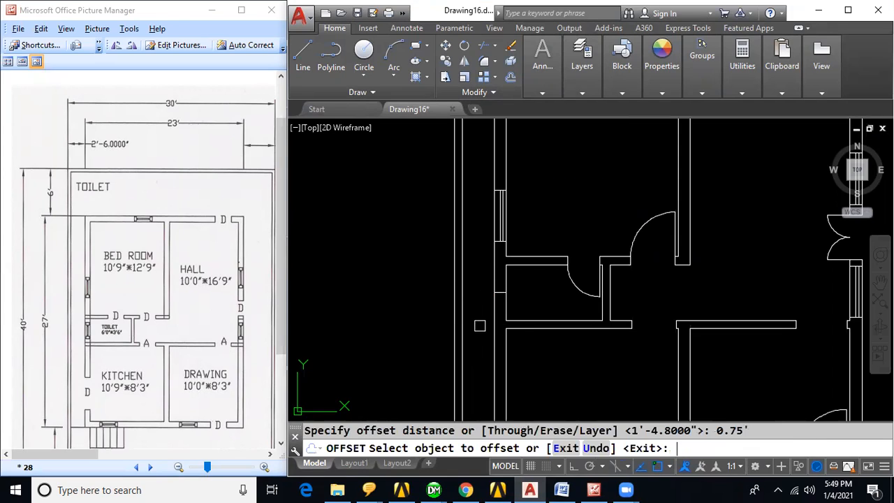
scroll(503, 289, "up", 2)
left_click(496, 290)
left_click(495, 271)
left_click(496, 289)
left_click(504, 309)
key("Return")
left_click(495, 290)
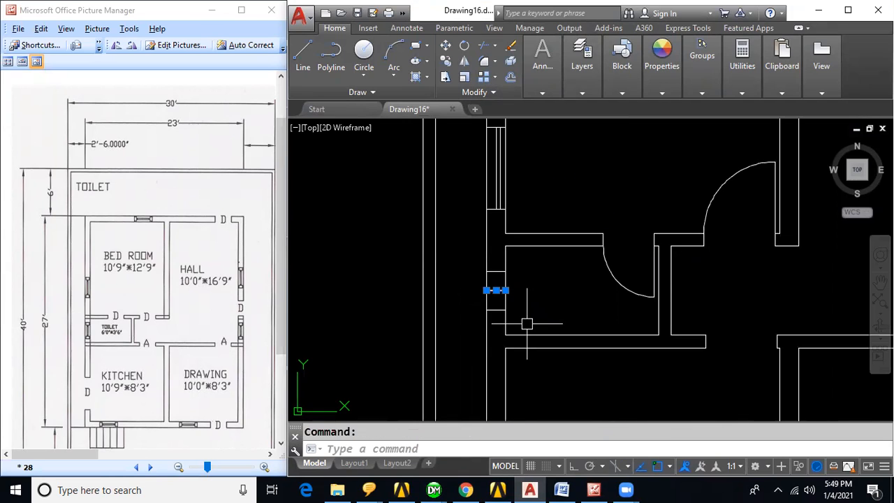
key("Delete")
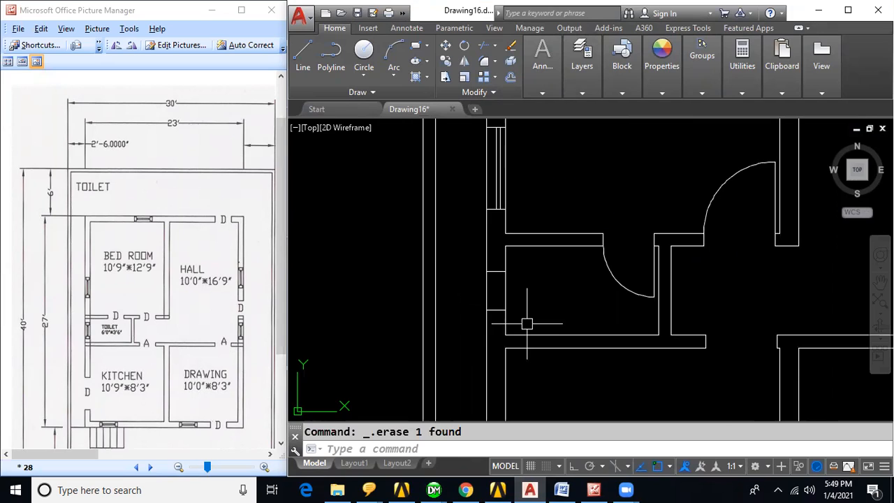
Draw the toilet window's vertical centre line between the midpoints of its two end lines.
type("l")
key("Return")
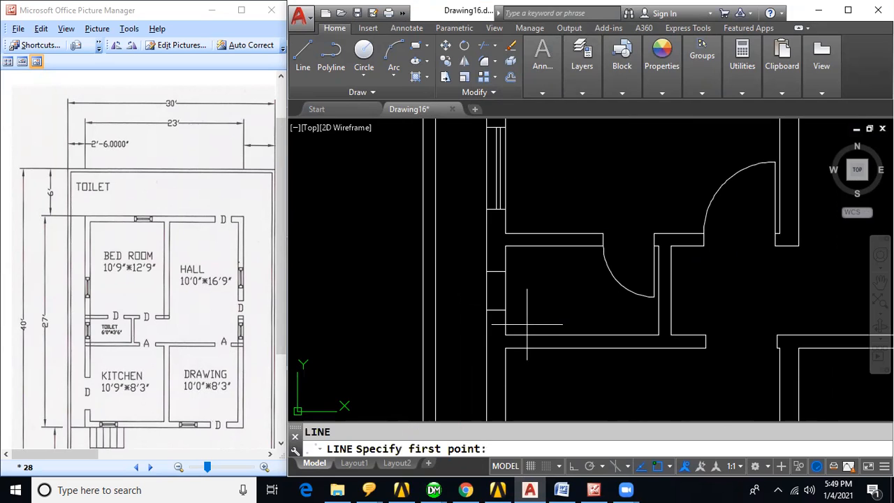
left_click(494, 310)
left_click(496, 271)
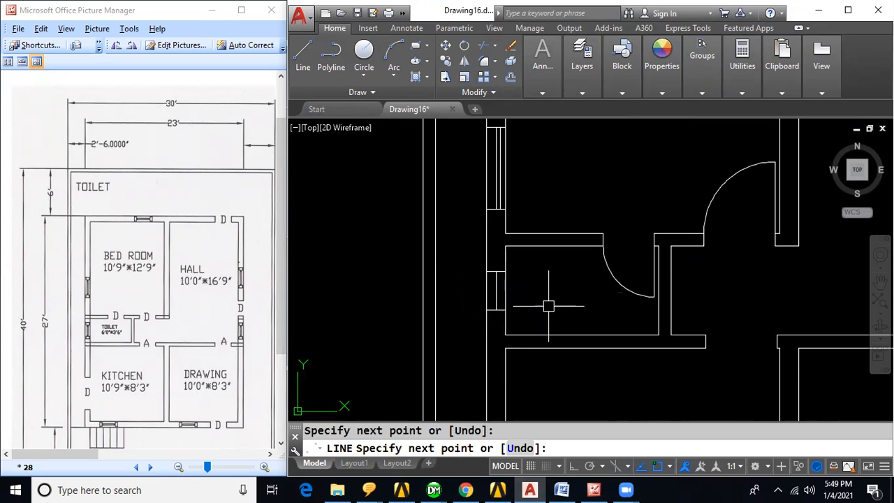
key("Escape")
scroll(548, 306, "down", 5)
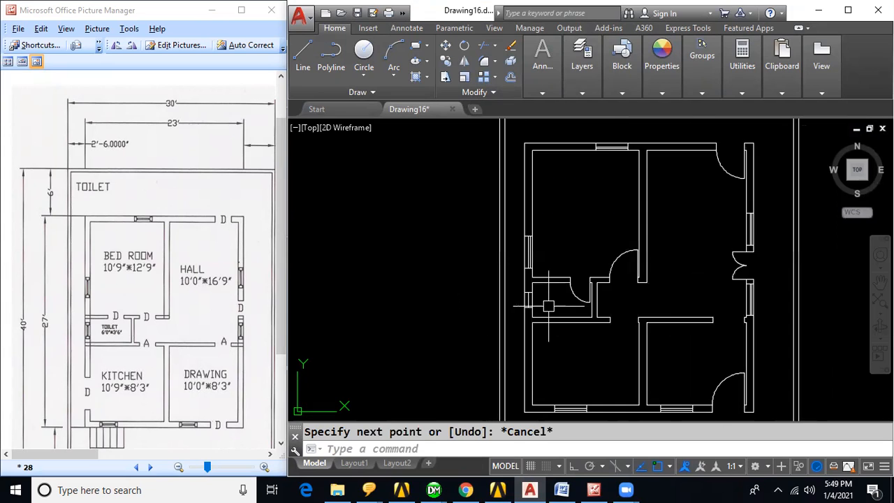
middle_click_drag(755, 343, 713, 329)
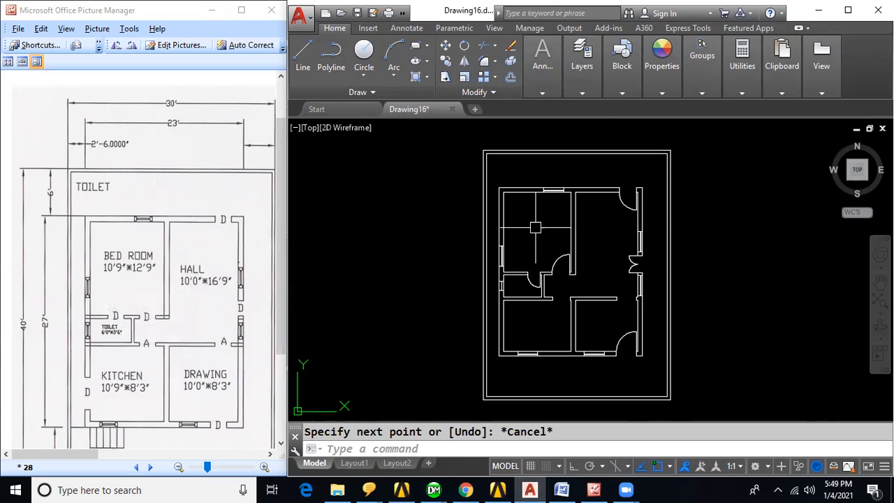
type("CO")
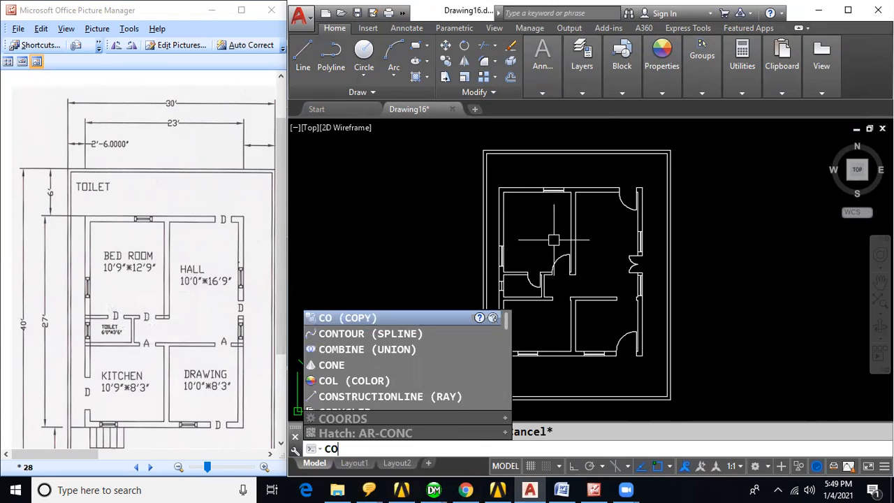
key("Return")
scroll(526, 247, "down", 2)
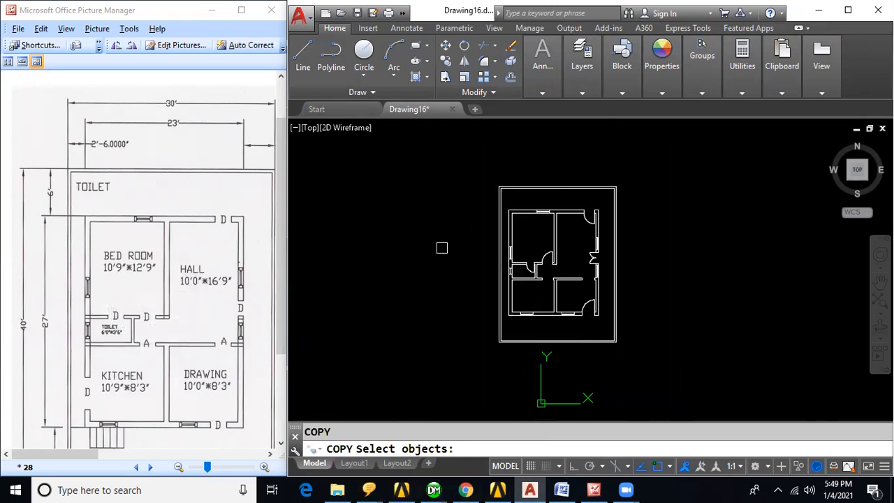
scroll(201, 352, "down", 2)
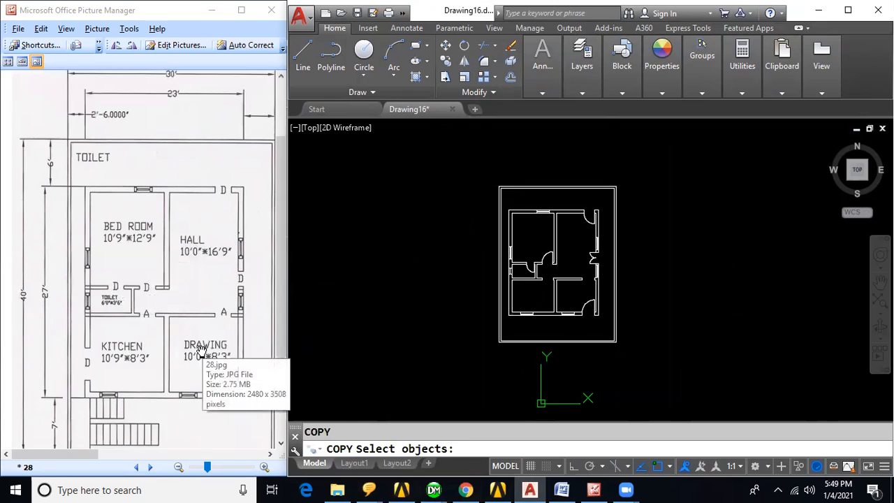
key("Escape")
key("Escape")
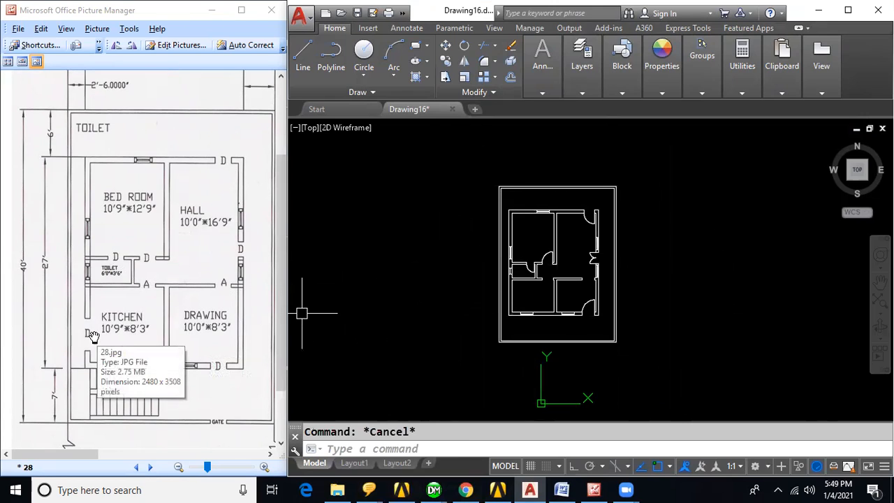
Draw a horizontal line across the kitchen's left wall at the midpoint of its inner wall line.
scroll(522, 302, "up", 2)
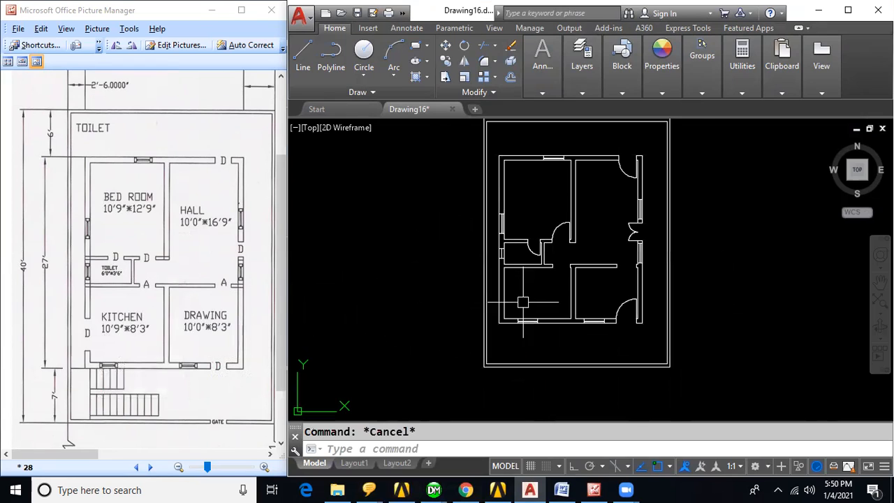
scroll(523, 301, "up", 2)
type("l")
key("Return")
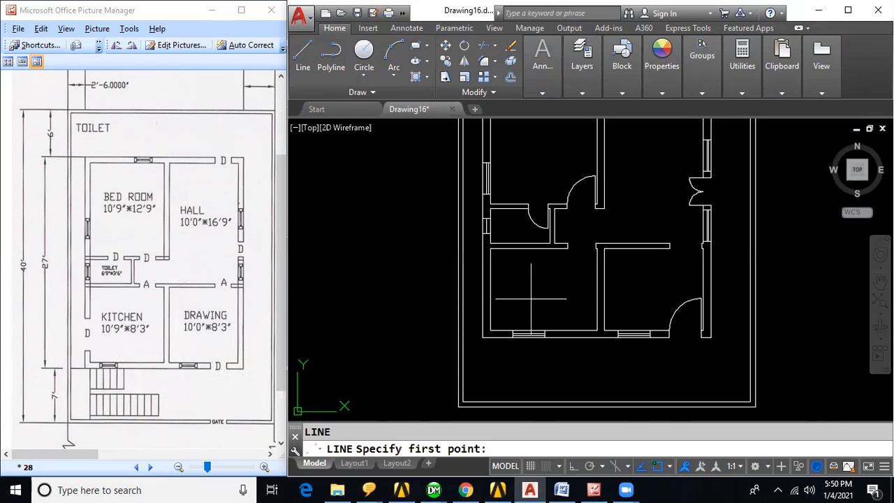
left_click(483, 288)
key("Escape")
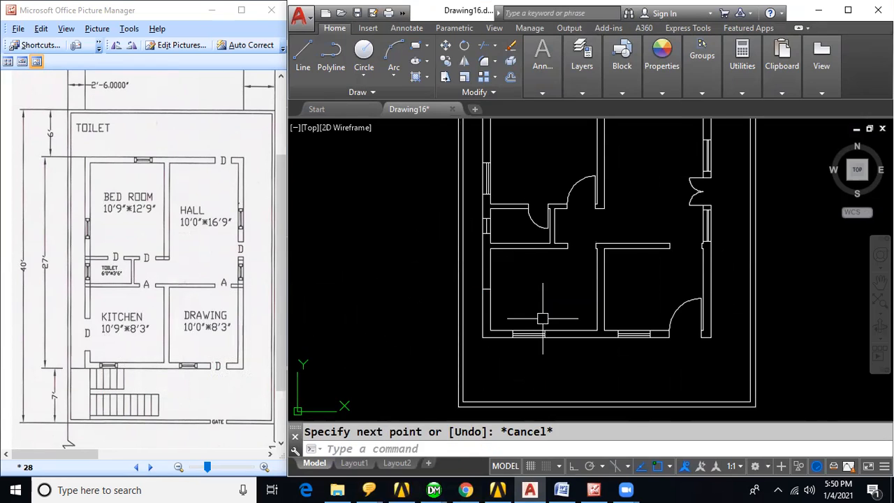
Offset the kitchen wall's middle line 1.4' upward.
type("o")
key("Return")
type("1")
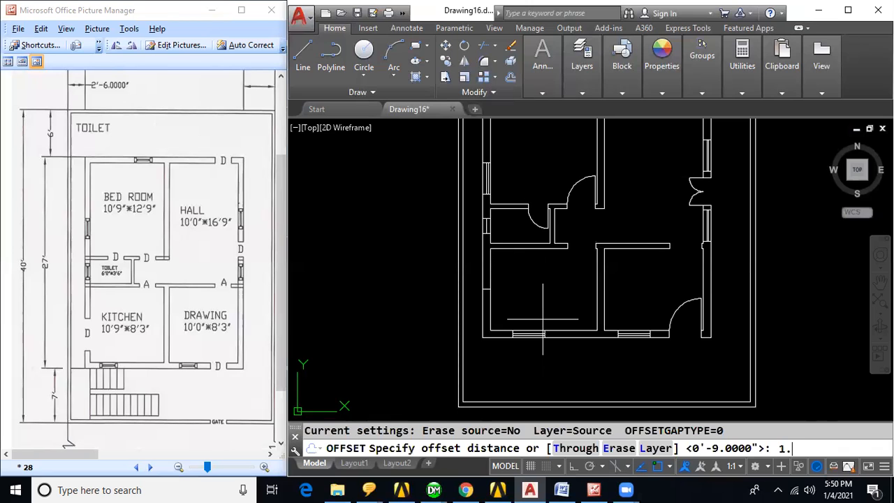
type(".4")
key("Return")
scroll(501, 297, "up", 2)
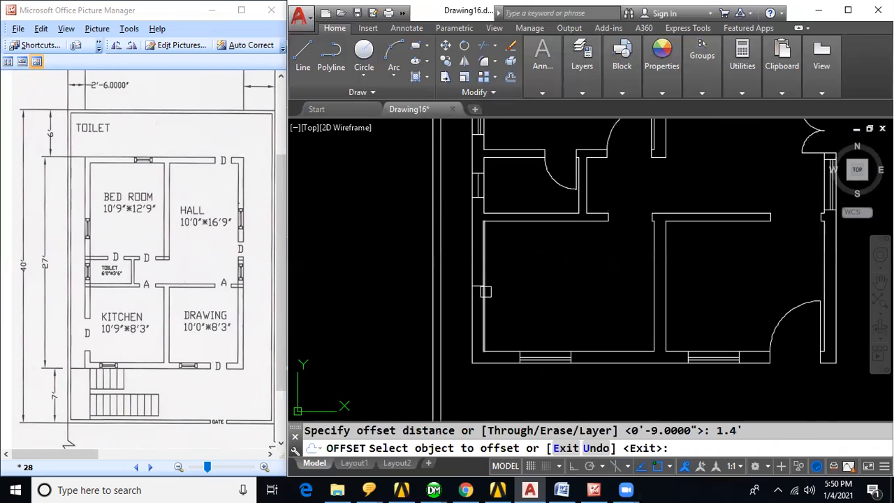
left_click(482, 257)
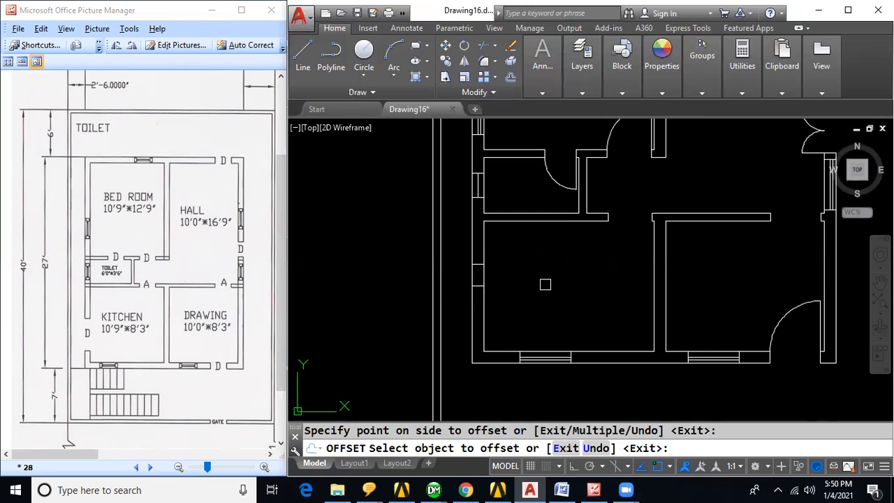
key("Escape")
Trim both kitchen left wall lines between the middle line and its upper offset copy.
type("tr")
key("Return")
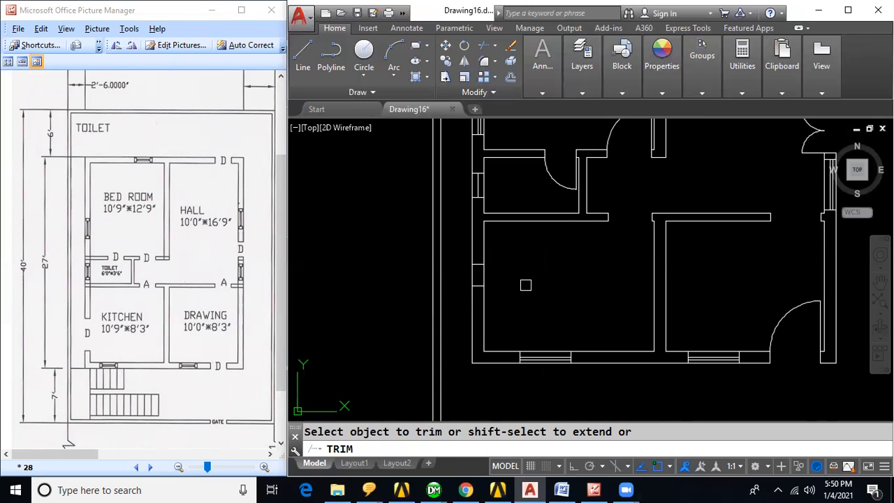
left_click(483, 275)
left_click(473, 274)
key("Escape")
Draw a 1.4' horizontal door leaf line into the kitchen from the inner corner of the opening's upper edge.
type("l")
key("Return")
left_click(481, 263)
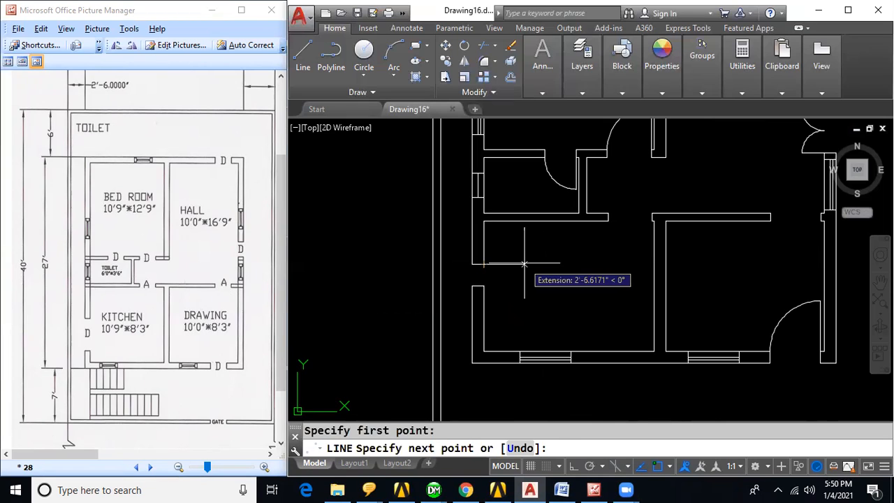
type("1.4'")
key("Return")
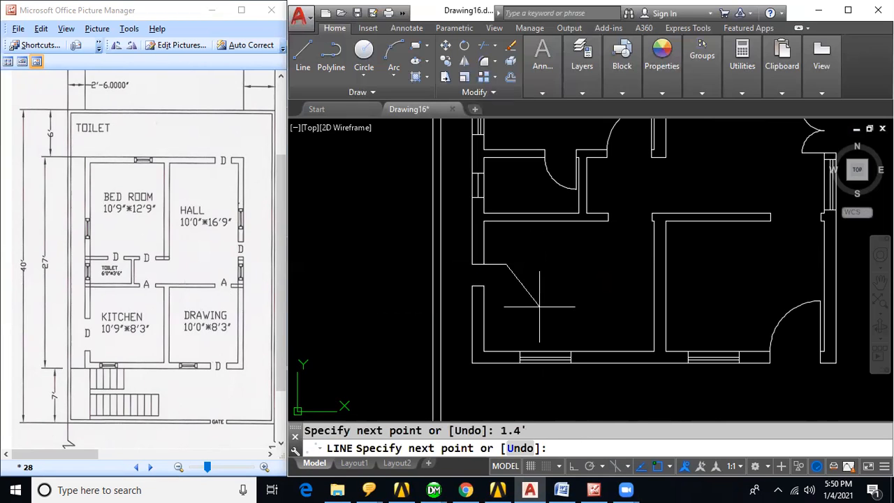
key("Escape")
Draw the kitchen door's swing arc centred on the opening's upper inner corner, from the middle line to the leaf's end.
type("A")
key("Return")
type("C")
key("Return")
left_click(483, 264)
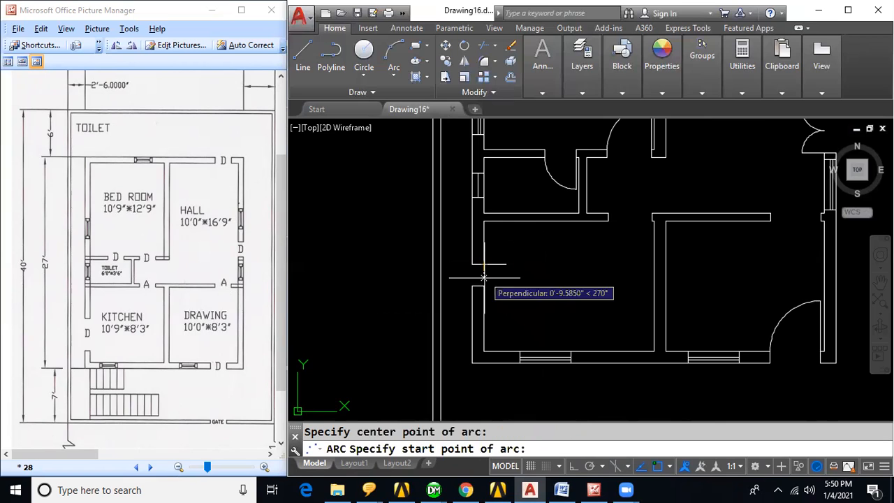
left_click(474, 285)
left_click(505, 264)
key("Escape")
Mirror the kitchen door's leaf, arc and jamb line downward about the opening's middle line, keeping the source objects.
type("MI")
key("Return")
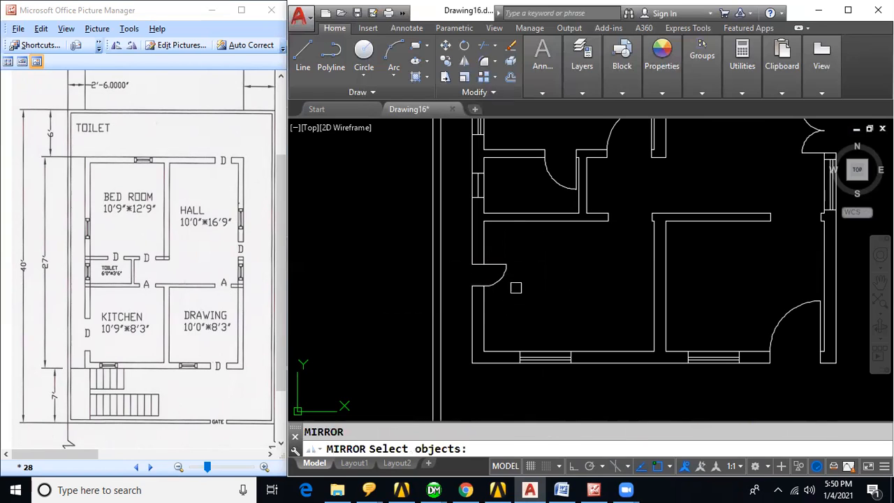
left_click(502, 280)
left_click(495, 267)
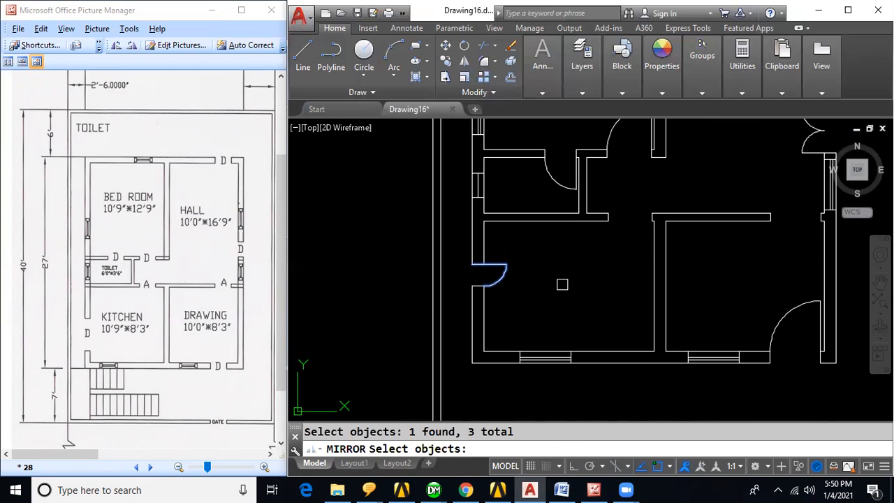
key("Return")
left_click(478, 286)
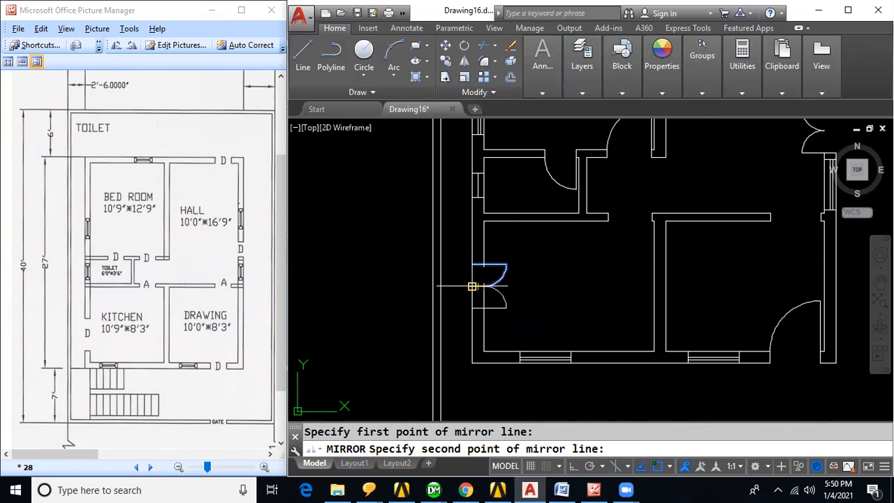
left_click(489, 287)
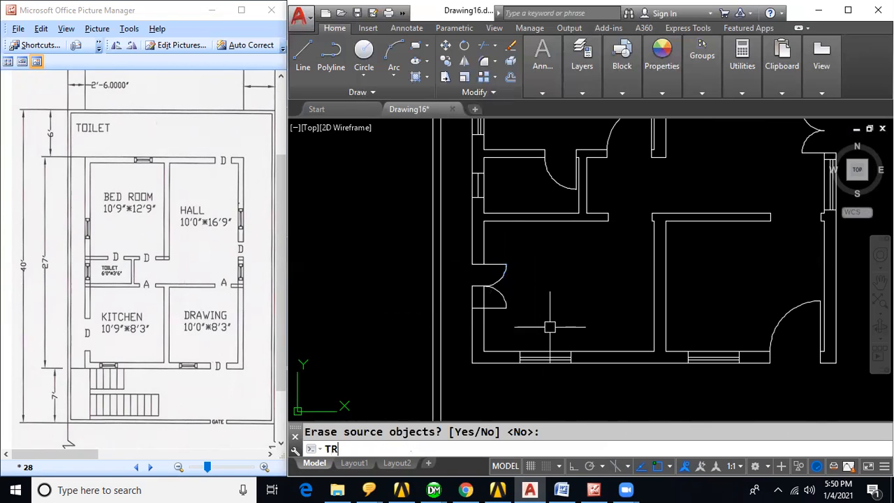
Trim the wall lines out of the kitchen door's lower half and erase the middle line across the opening.
key("Return")
key("Return")
left_click(484, 299)
left_click(477, 299)
left_click(471, 297)
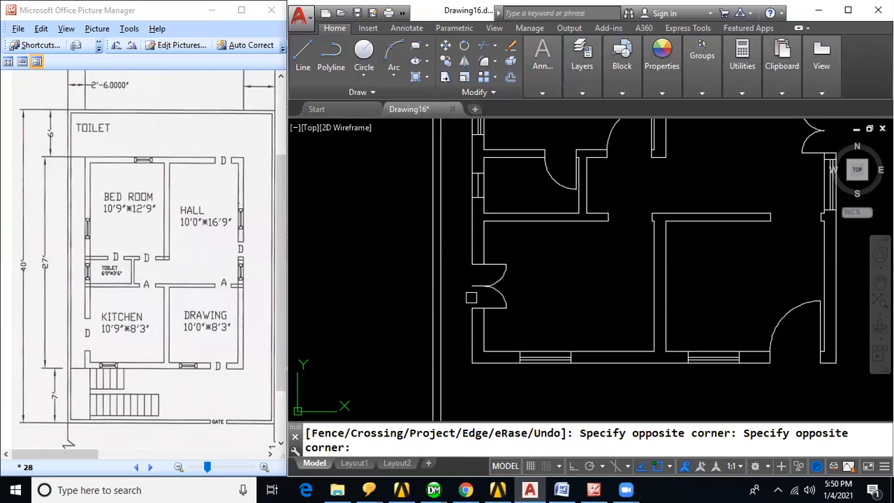
key("Escape")
left_click(474, 286)
key("Delete")
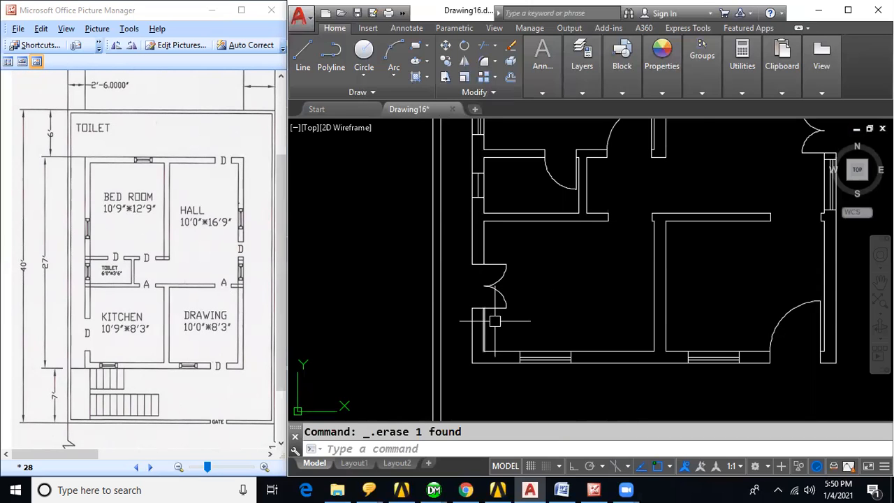
Extend the house's lower outer wall line to the left boundary wall and the kitchen's left inner wall line down to the lower boundary wall.
scroll(495, 321, "down", 2)
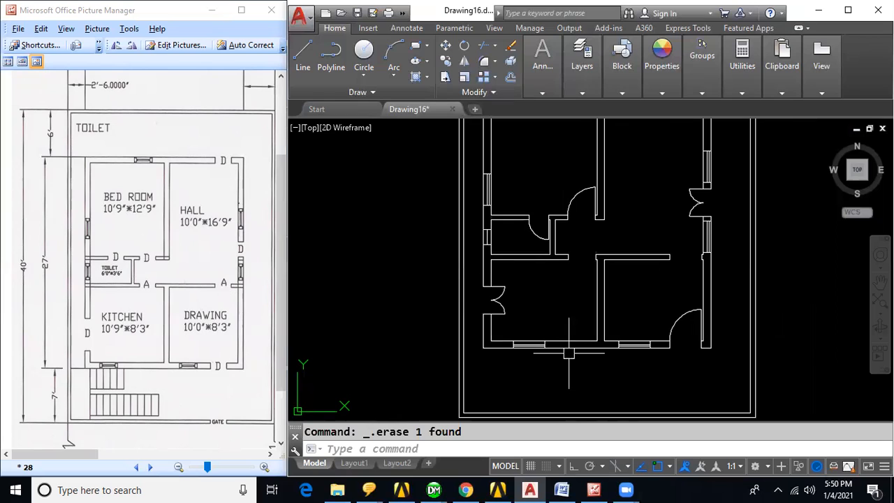
type("EX")
key("Return")
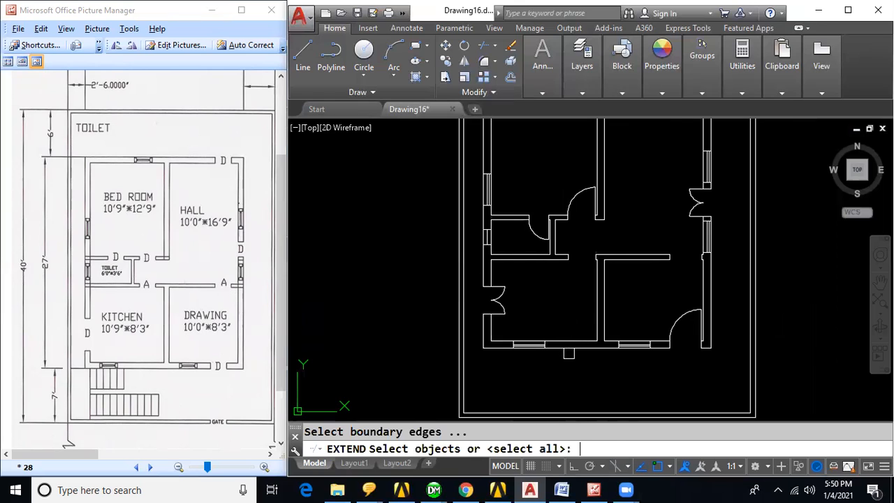
left_click(463, 370)
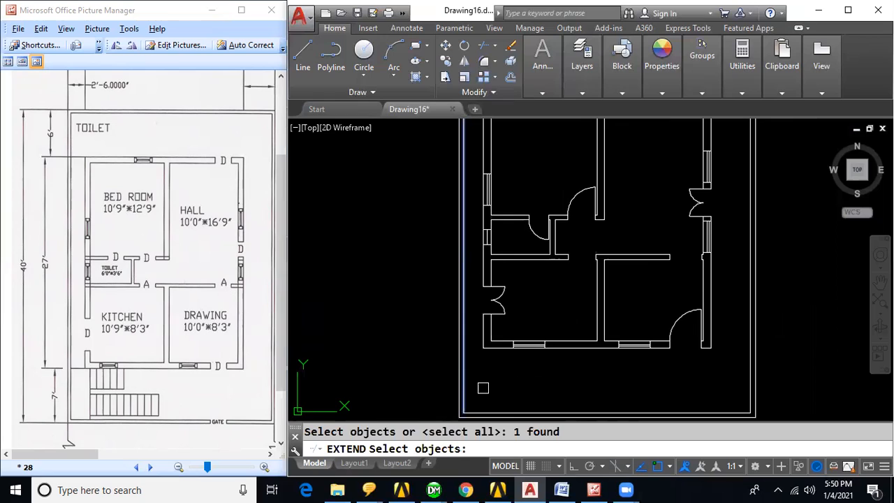
left_click(492, 410)
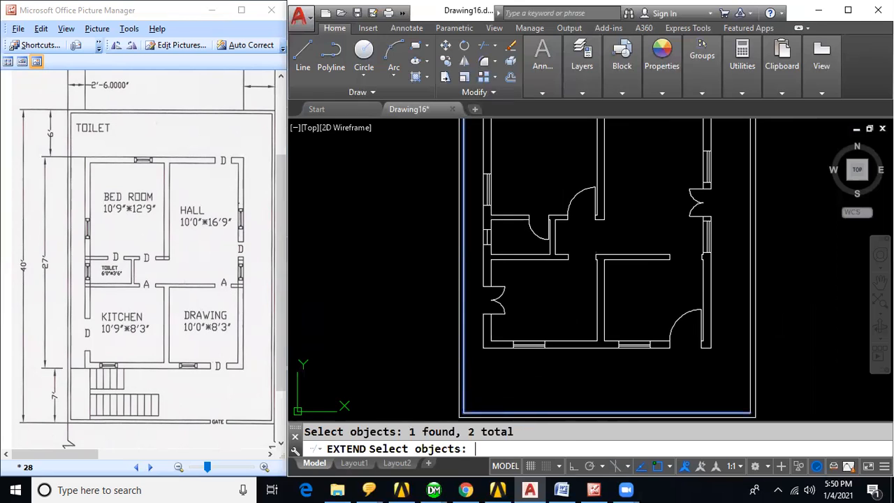
key("Return")
left_click(494, 333)
key("Escape")
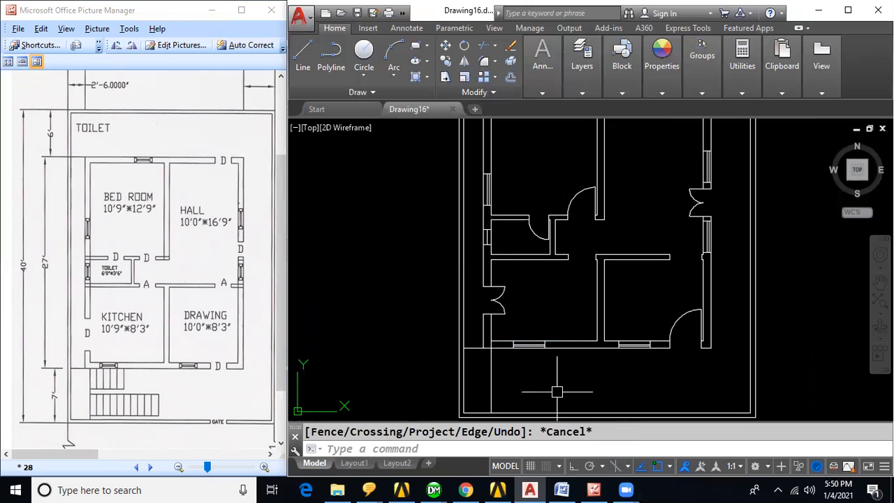
Offset the extended vertical line rightward ten times in succession at 10" spacing to form the stair treads.
middle_click_drag(556, 391, 563, 369)
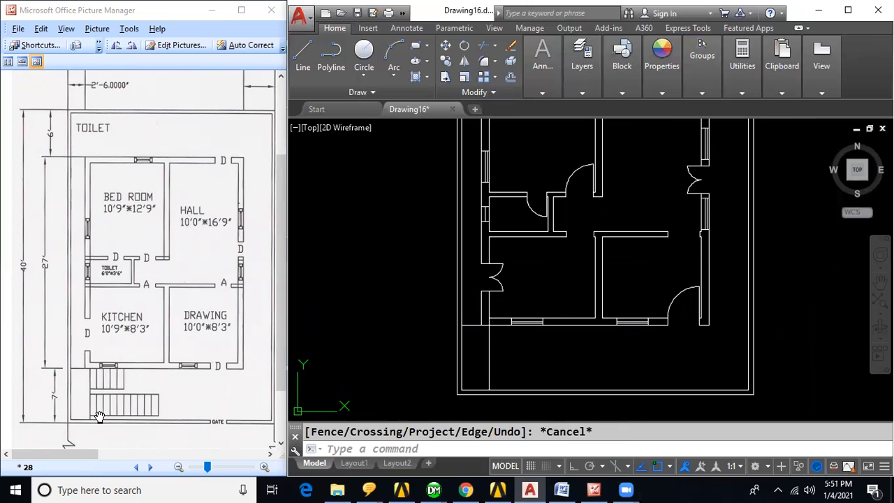
type("o")
key("Return")
type("1")
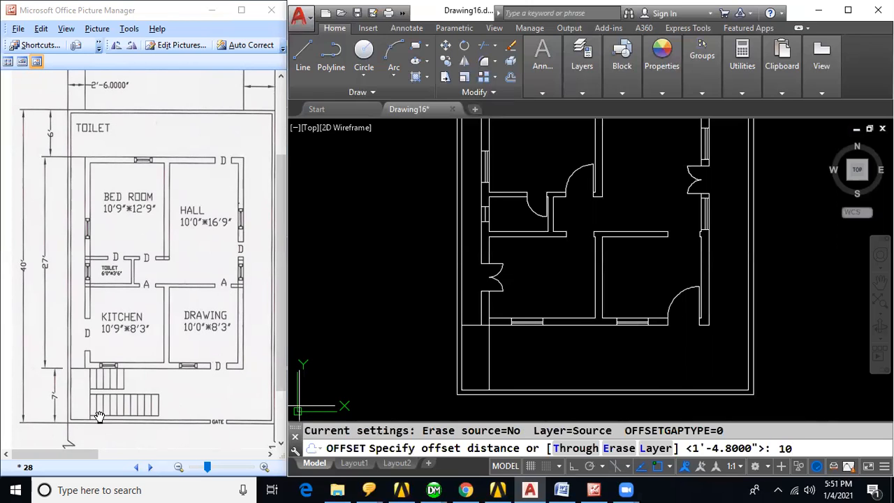
key("Return")
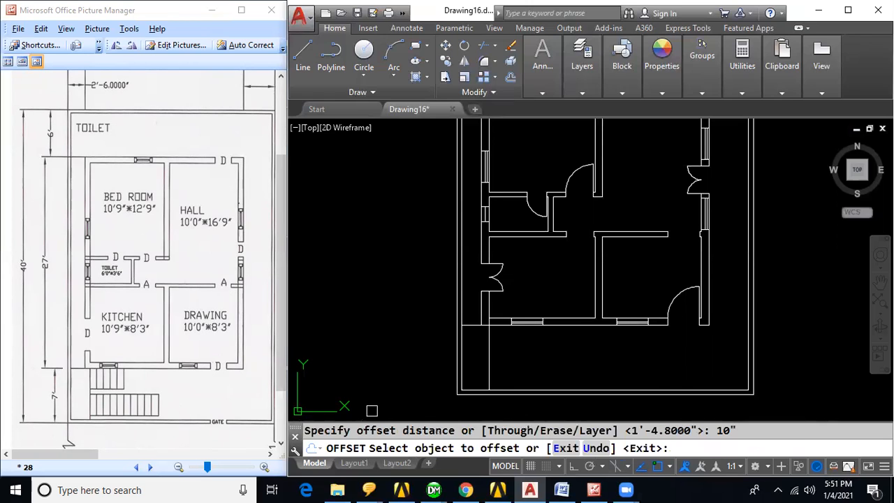
left_click(489, 360)
left_click(497, 362)
left_click(498, 363)
left_click(505, 366)
left_click(507, 368)
left_click(523, 368)
left_click(514, 368)
left_click(528, 368)
left_click(522, 368)
left_click(553, 369)
left_click(532, 371)
left_click(561, 374)
left_click(540, 374)
left_click(559, 373)
left_click(547, 373)
left_click(569, 373)
left_click(556, 374)
left_click(578, 374)
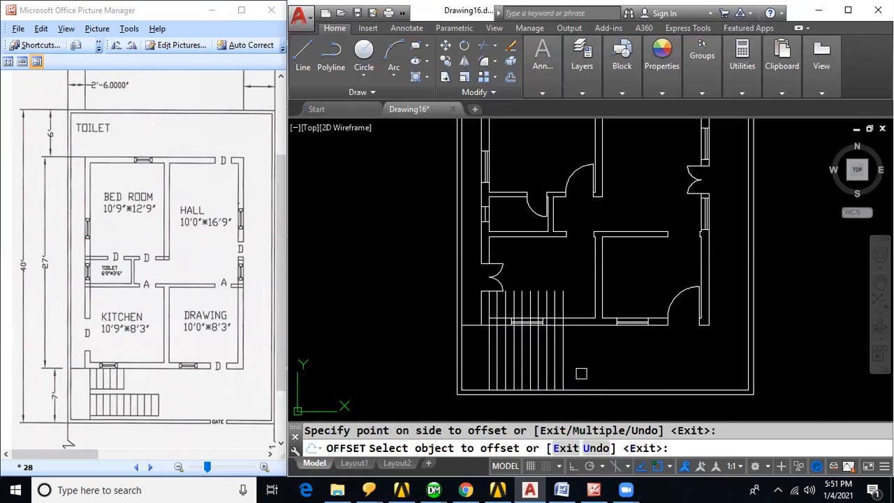
left_click(563, 373)
left_click(572, 374)
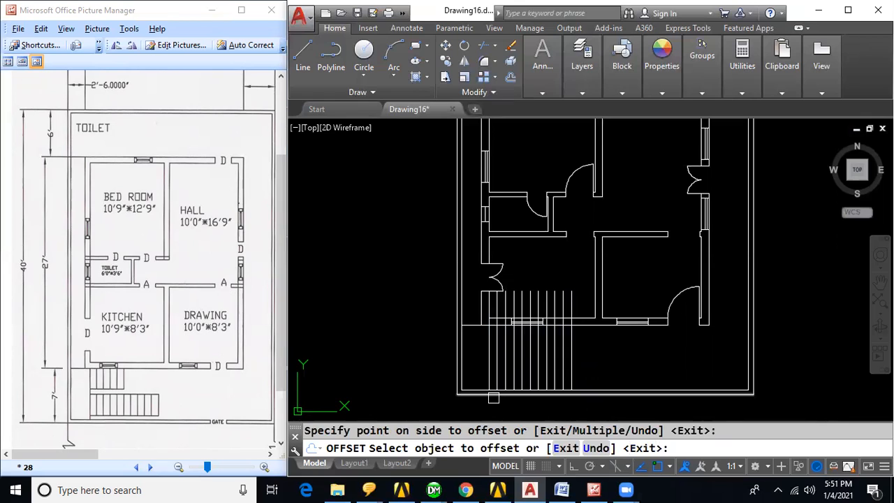
key("Escape")
Trim the tread lines that project into the kitchen, using the lower outer wall line as the cutting edge.
type("TR")
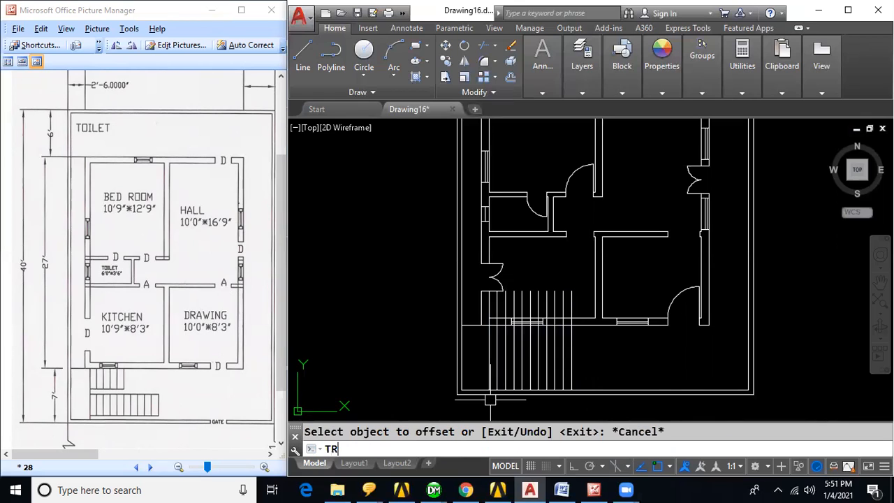
key("Return")
left_click(581, 324)
key("Return")
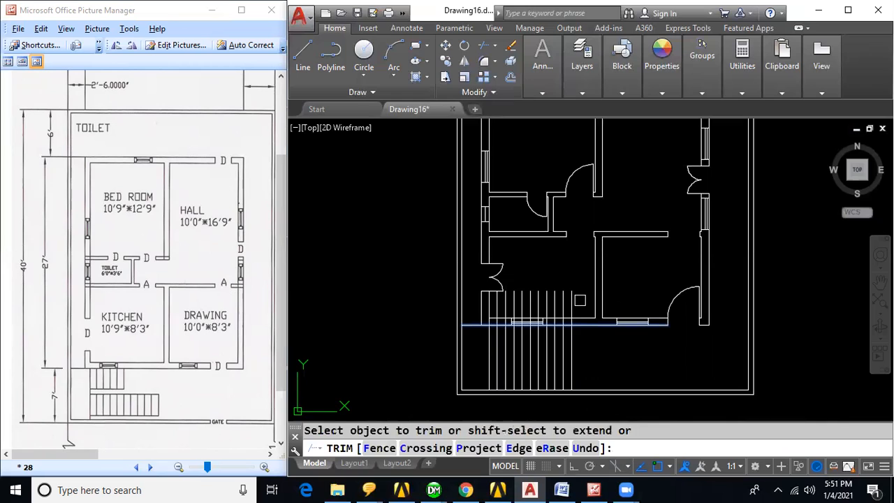
left_click(580, 300)
left_click(494, 310)
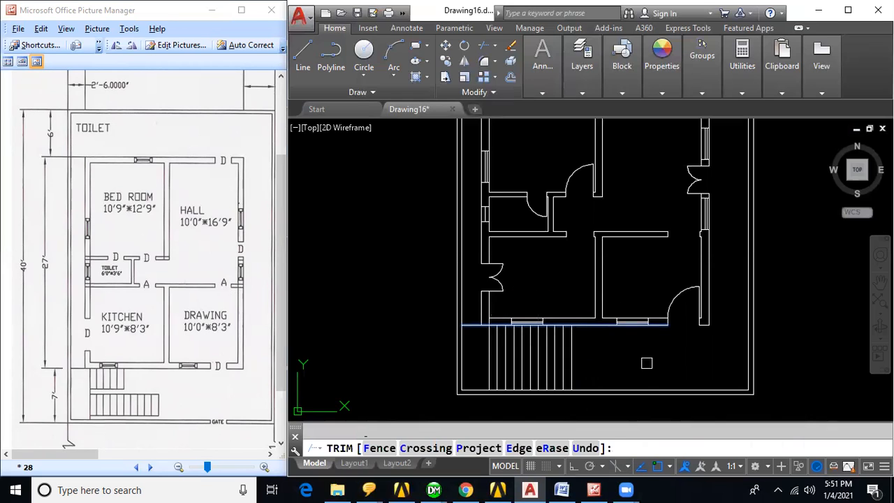
key("Escape")
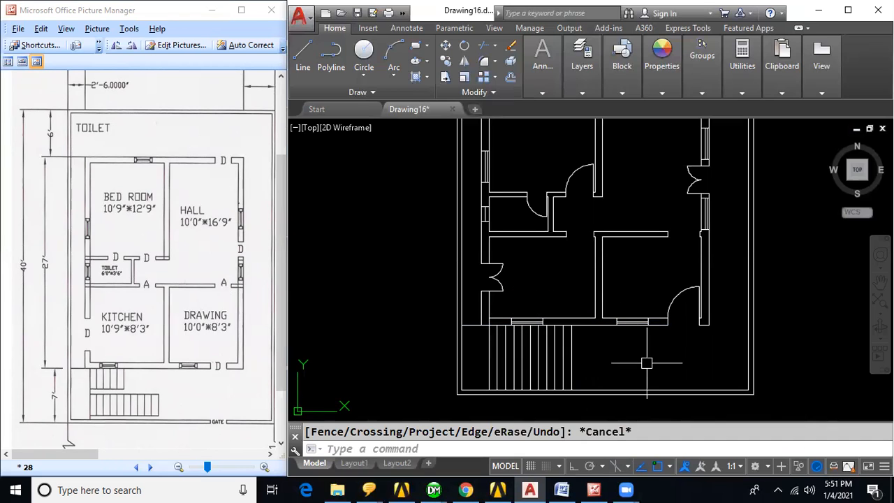
Draw a horizontal line through the midpoints of the stair treads, from the last tread to the first.
type("l")
key("Return")
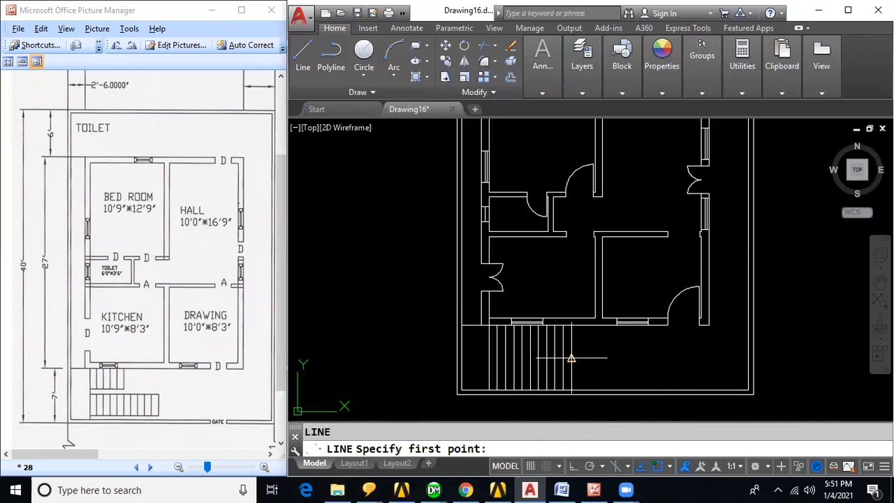
left_click(522, 359)
key("Return")
Offset the stair's horizontal middle line by 1" to separate the two flights.
type("o")
key("Return")
type("1\"")
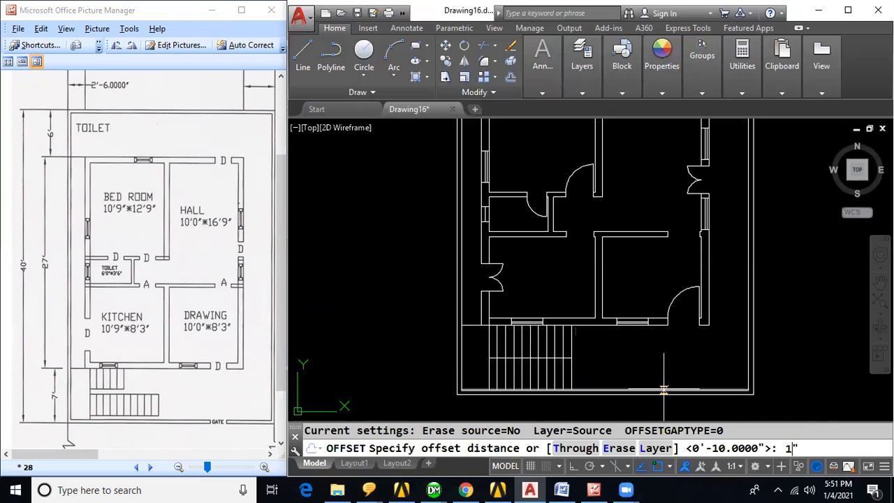
key("Return")
scroll(531, 356, "up", 2)
left_click(531, 358)
left_click(666, 358)
key("Escape")
Trim the six rightmost tread lines from the upper flight of the stair, leaving the lower flight complete.
type("tr")
key("Return")
key("Return")
left_click(626, 327)
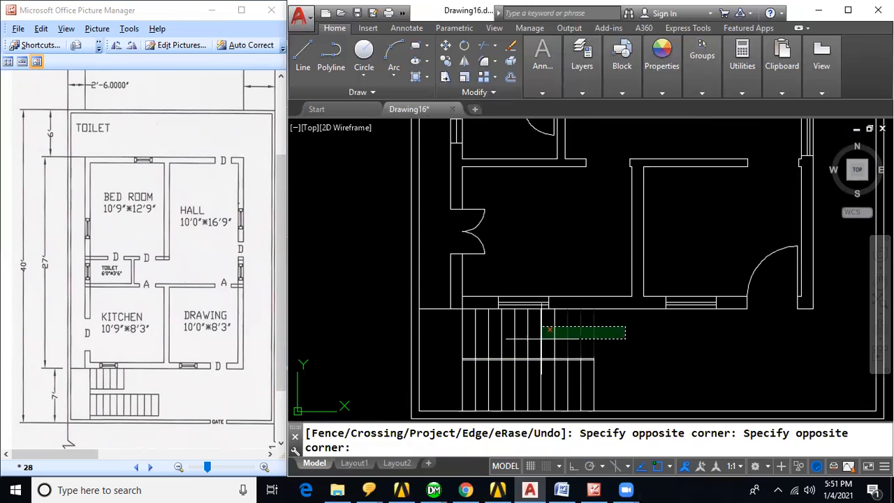
left_click(526, 331)
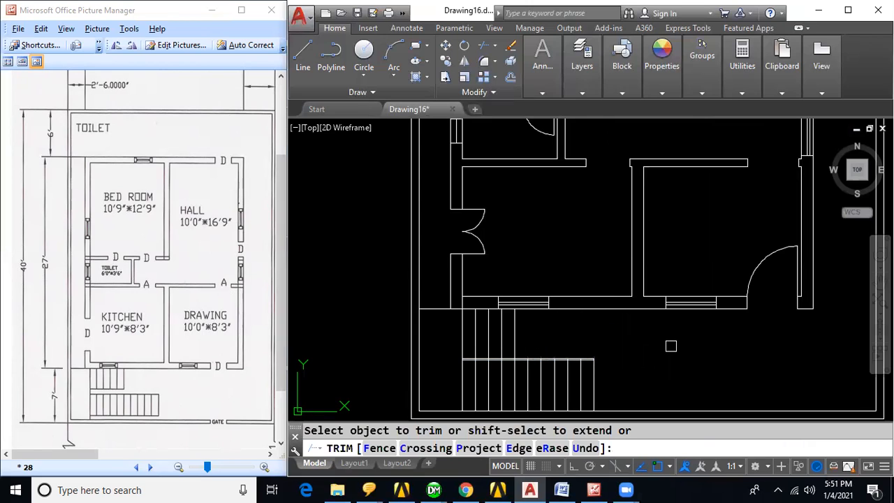
key("Escape")
scroll(669, 343, "down", 2)
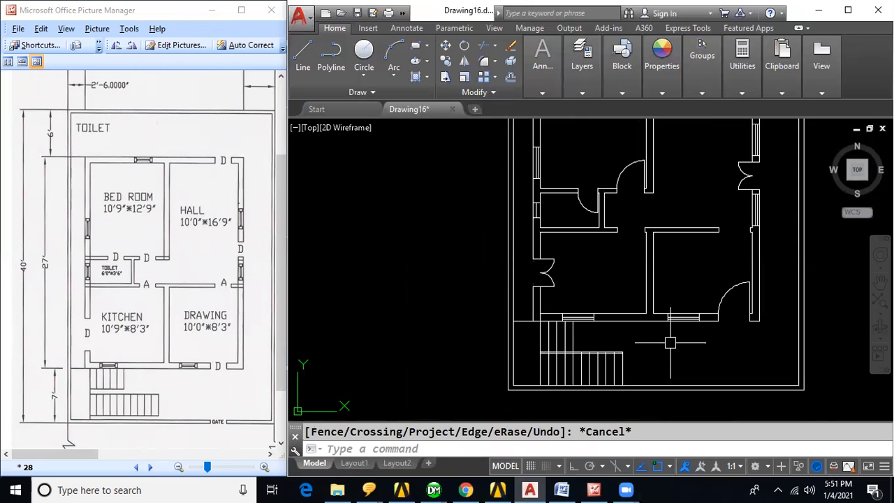
Offset the inner line of the plot's left boundary wall 6' inward to mark the rear toilet's side.
scroll(669, 342, "down", 2)
scroll(672, 341, "up", 1)
middle_click_drag(786, 332, 644, 337)
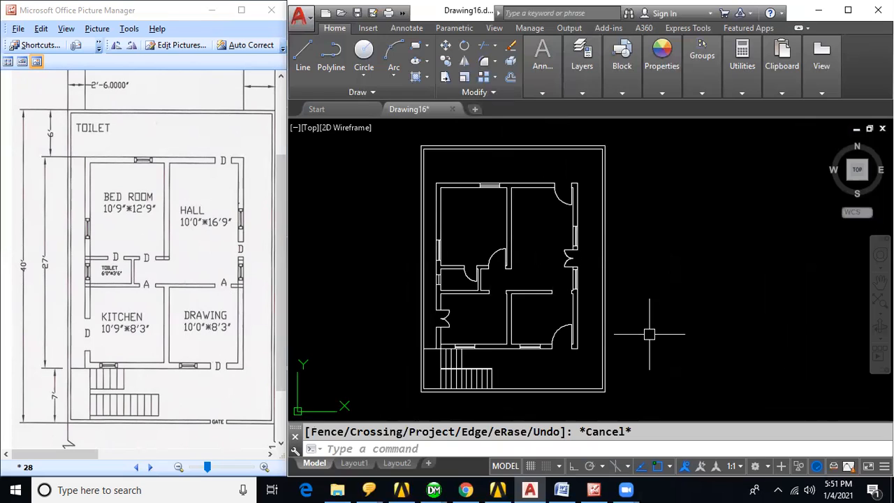
type("o")
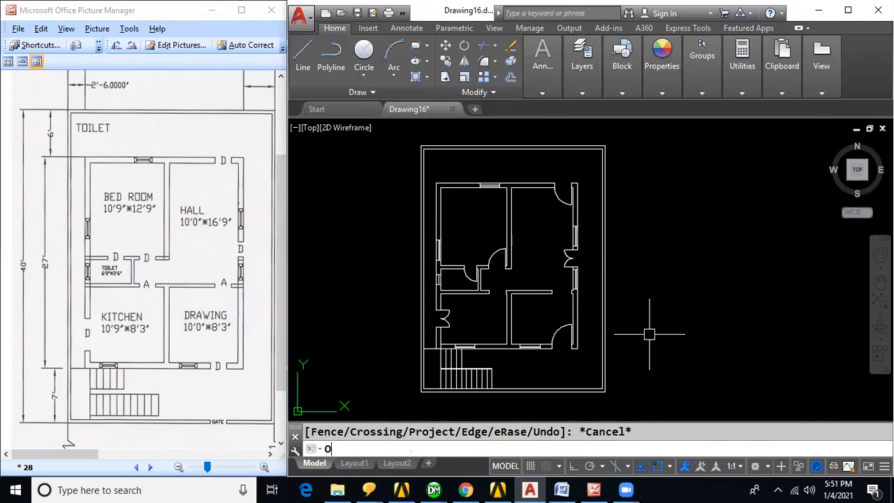
key("Return")
type("6'")
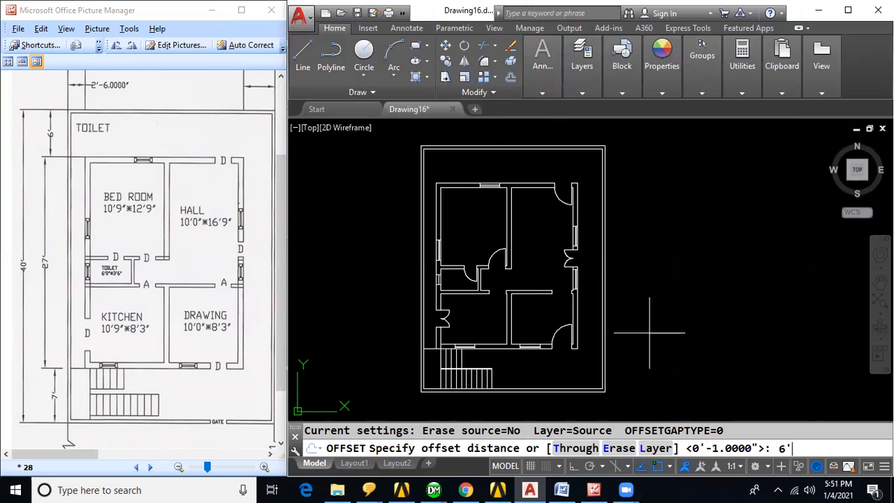
key("Return")
left_click(424, 171)
left_click(469, 167)
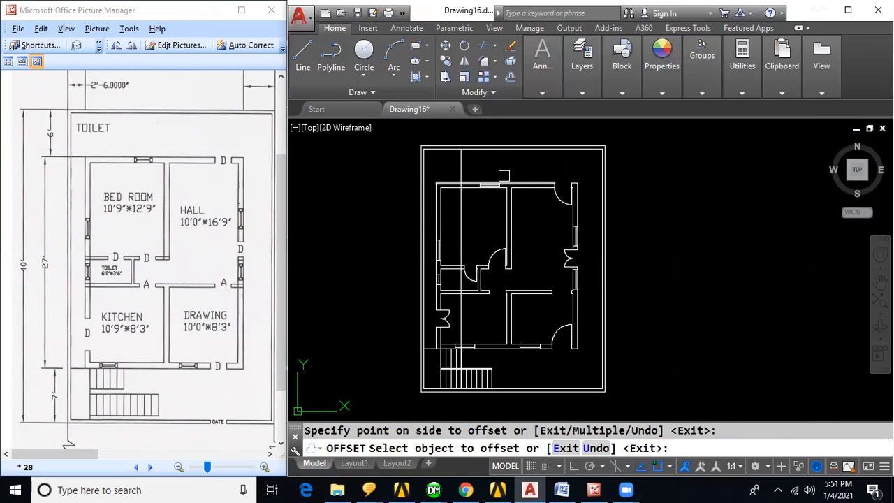
key("Escape")
Extend the bedroom's upper outer wall line to the inner line of the left boundary wall.
type("ex")
key("Return")
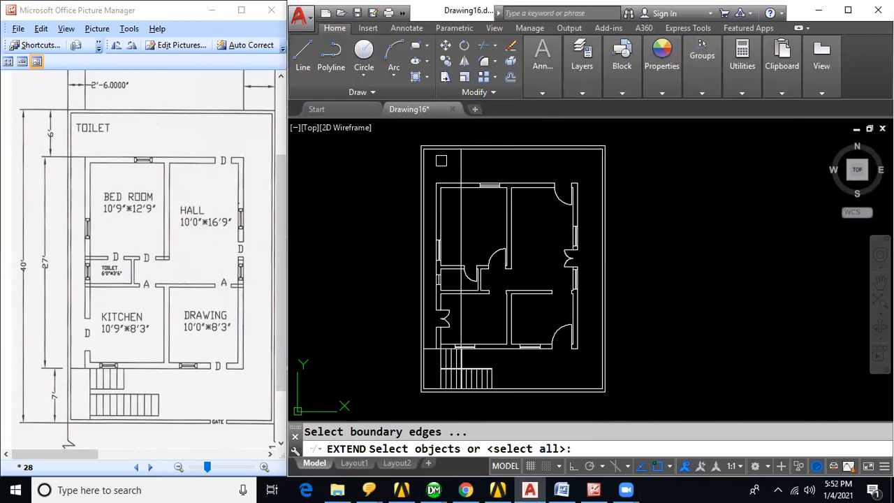
left_click(424, 165)
key("Return")
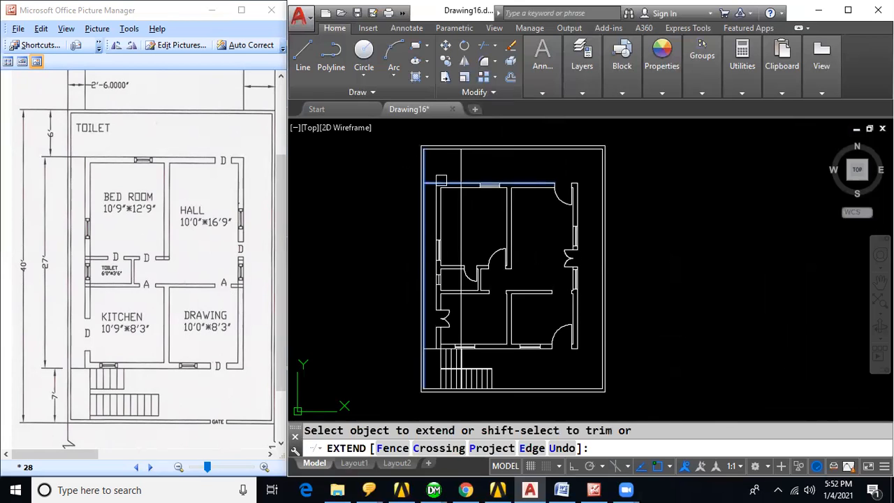
key("Escape")
Trim the 6' offset line below the bedroom's upper outer wall line, keeping only the rear toilet part.
type("tr")
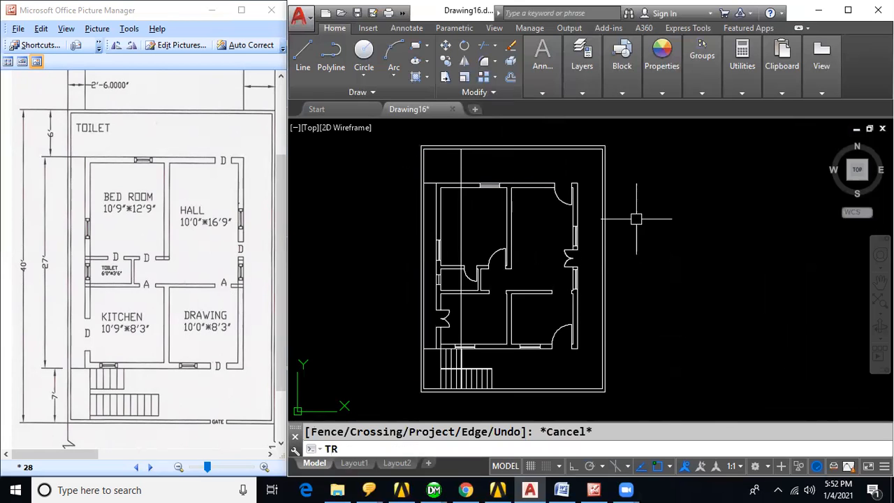
key("Return")
scroll(480, 170, "up", 3)
left_click(447, 203)
key("Return")
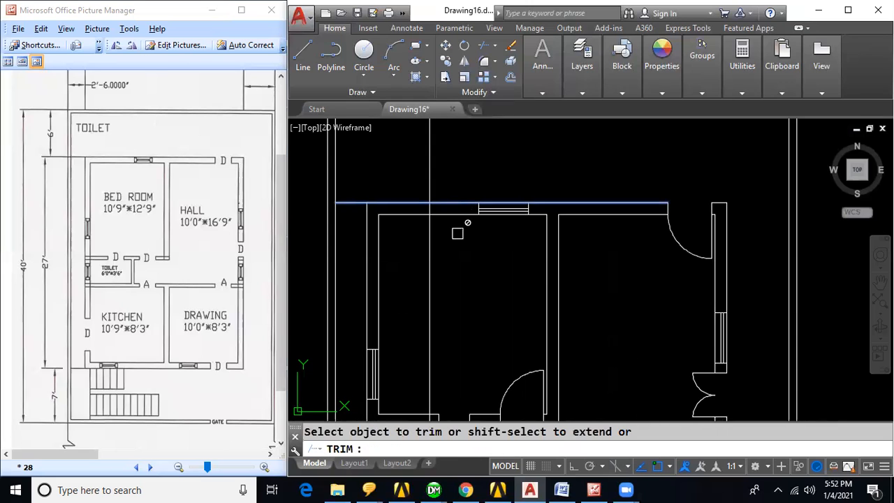
scroll(430, 250, "down", 5)
key("Escape")
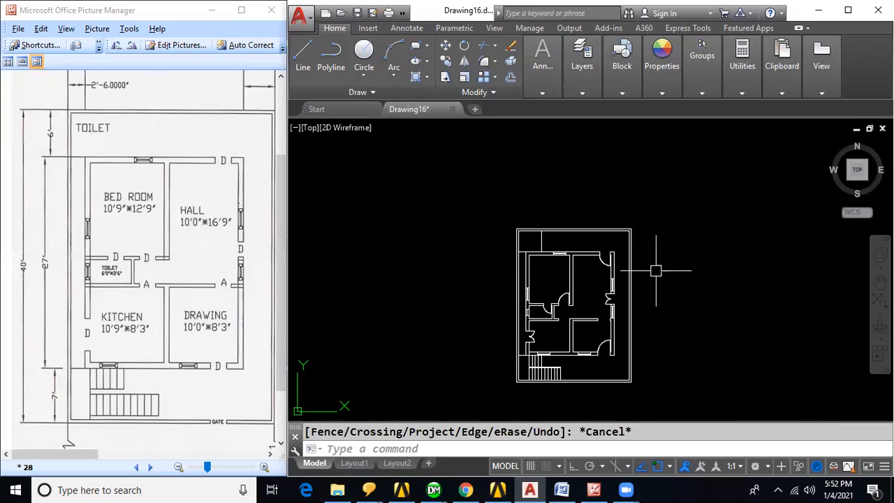
Copy the entire floor plan horizontally to the empty area on its right, using its lower-left corner as base point.
scroll(649, 229, "up", 2)
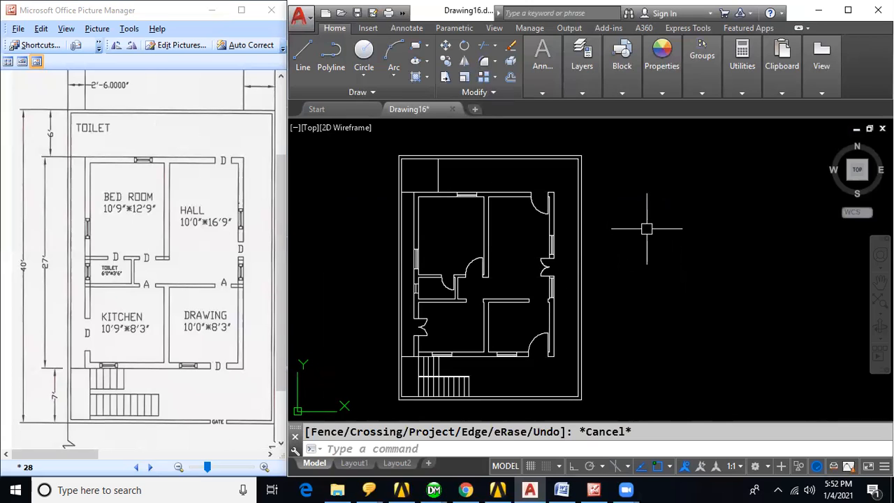
type("CO")
key("Return")
scroll(645, 230, "down", 2)
mouse_move(427, 229)
left_mouse_down()
mouse_move(425, 216)
mouse_move(670, 206)
mouse_move(443, 353)
left_mouse_up()
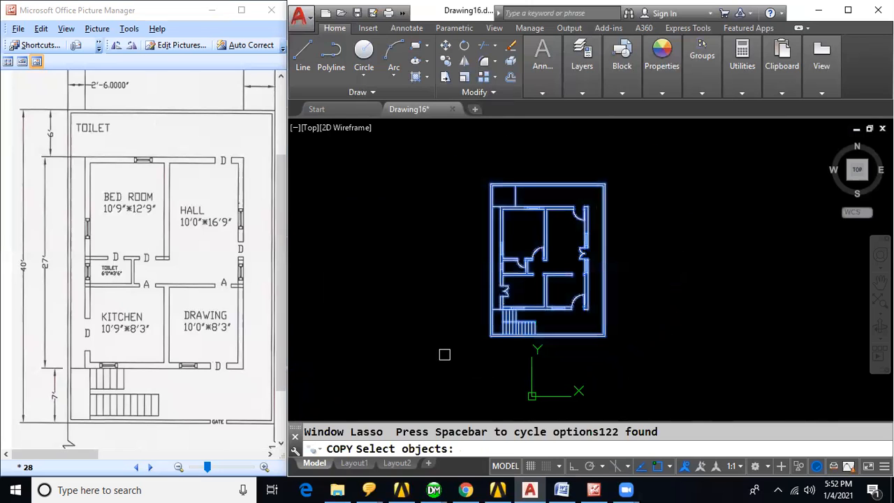
key("Return")
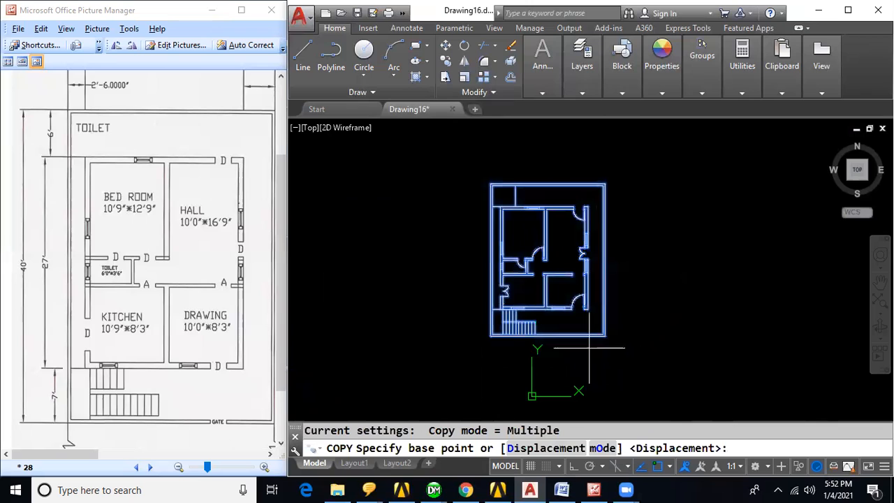
left_click(490, 336)
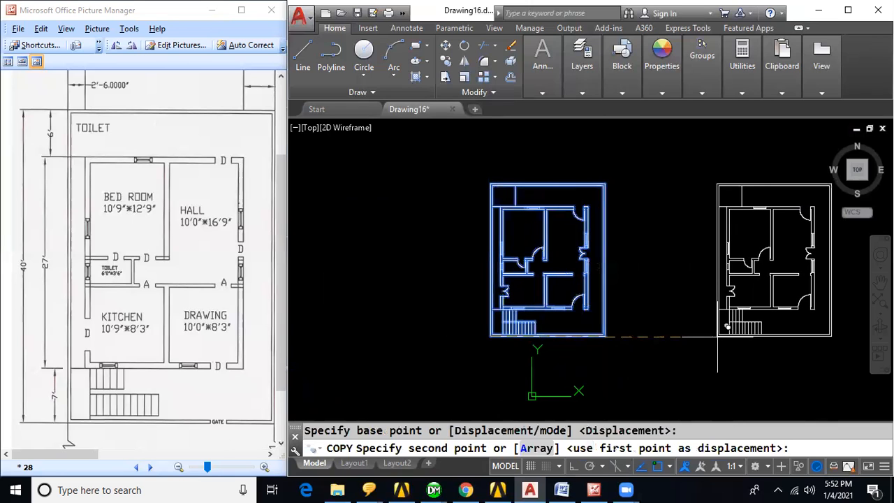
key("F8")
left_click(730, 336)
key("Escape")
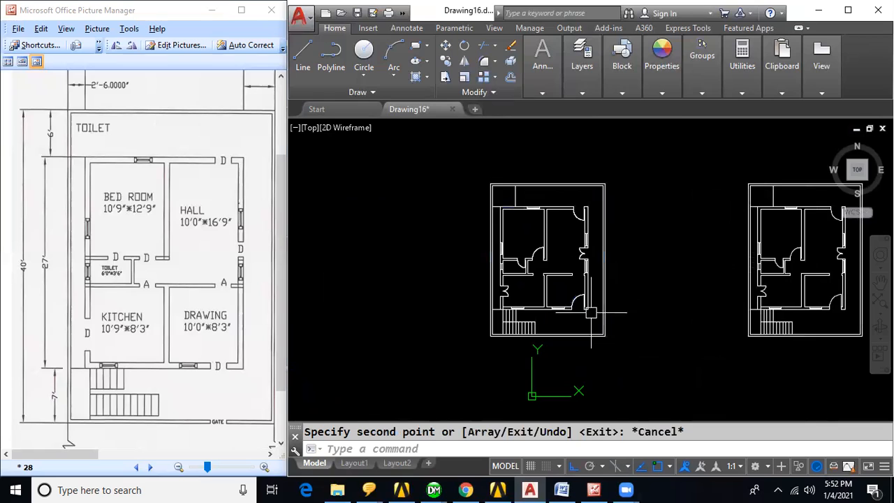
Add single-line text in the bedroom reading BED ROOM, with 10'9" X 12'9" on a second line, at rotation 0.
scroll(554, 234, "up", 2)
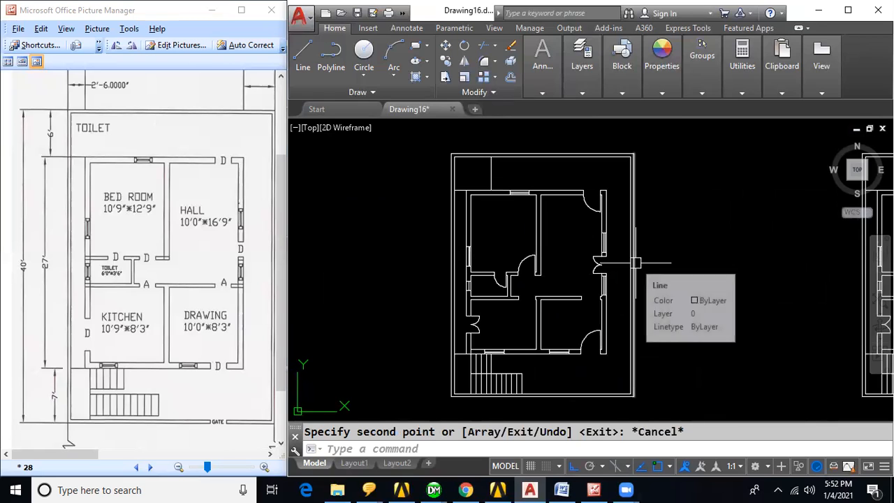
type("TEXT")
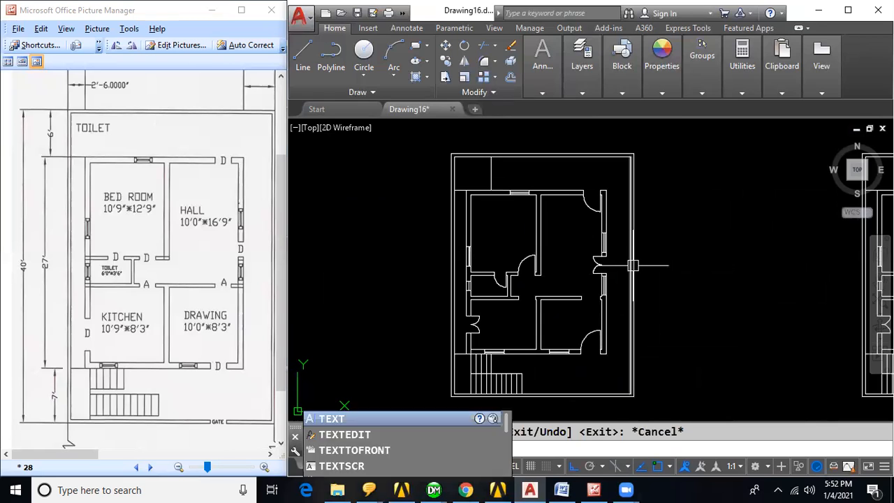
key("Return")
scroll(476, 229, "up", 2)
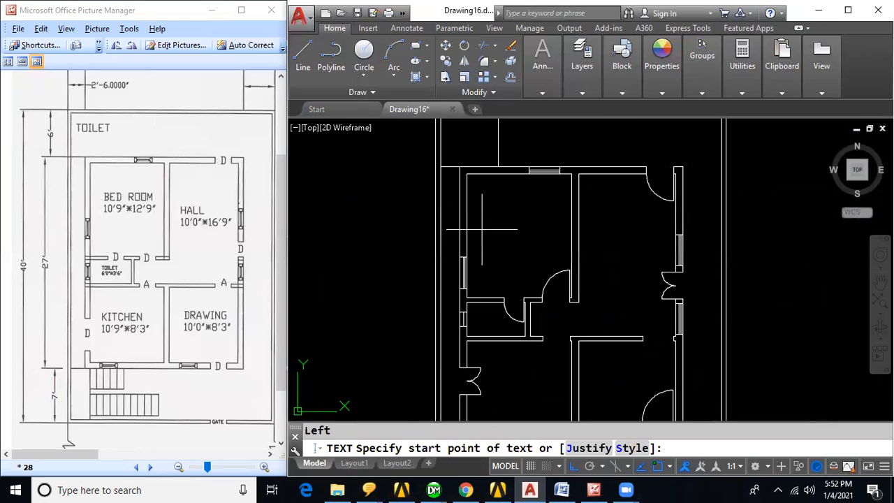
left_click(482, 230)
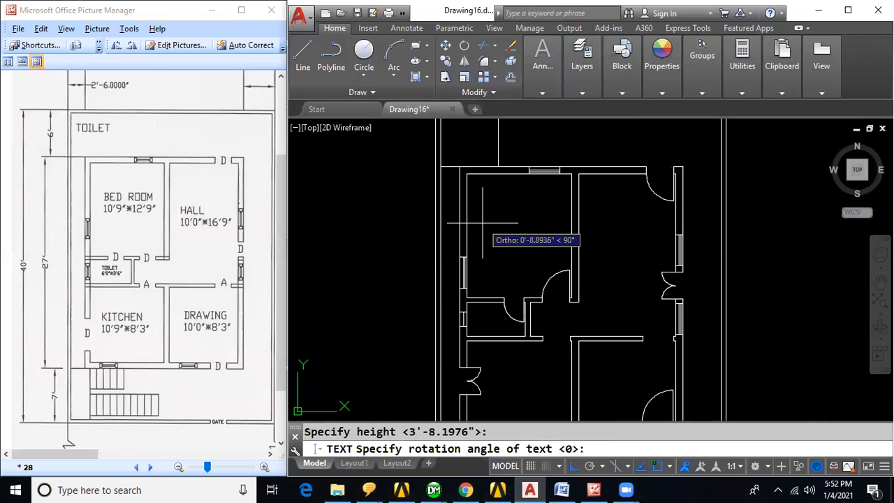
left_click(482, 224)
key("Return")
type("BED ROO")
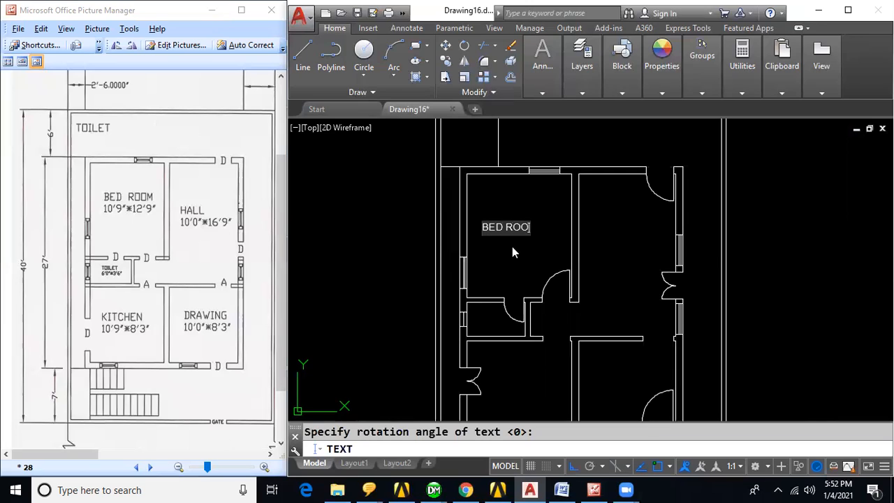
type("M")
key("Return")
type("10'9\"")
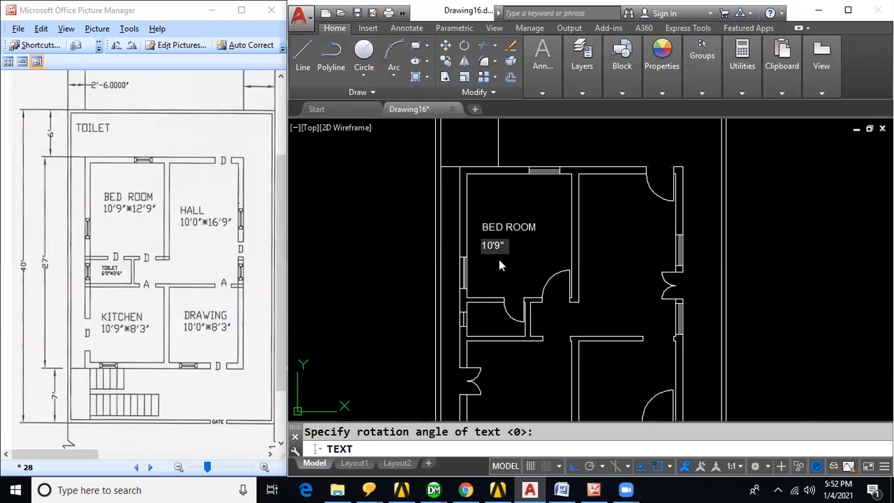
type(" X 12'9\"")
Label the hall with the text HALL and its size 10'X16'9" below it.
left_click(598, 224)
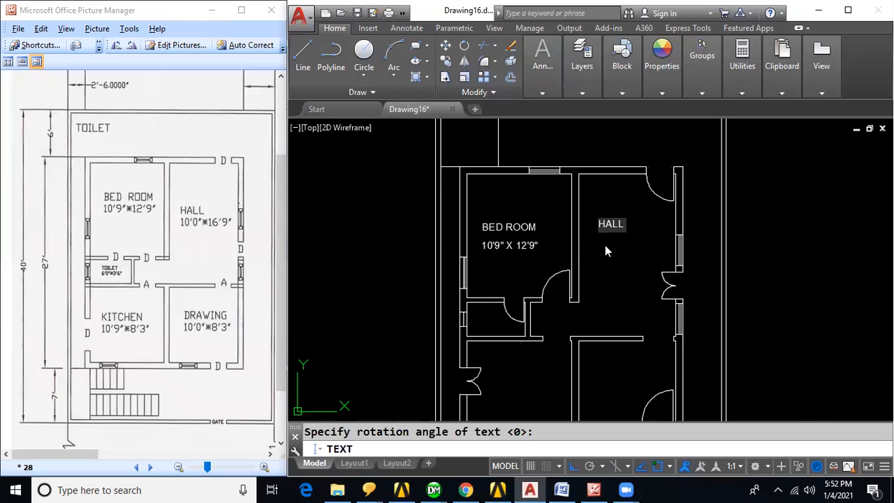
left_click(596, 245)
type("10'X16'9\"")
Label the kitchen with the text KITCHEN and its size 10'9"X8'3" below it.
middle_click_drag(656, 291, 658, 219)
left_click(502, 310)
type("KITCHEN")
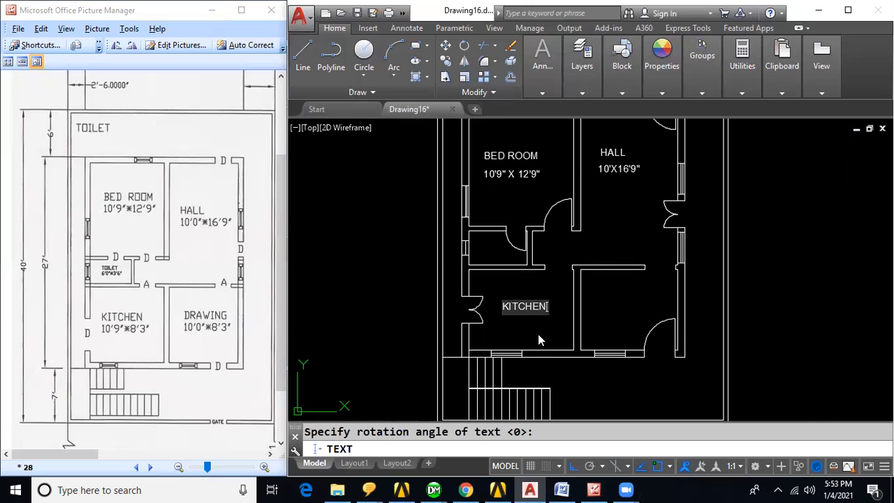
key("Return")
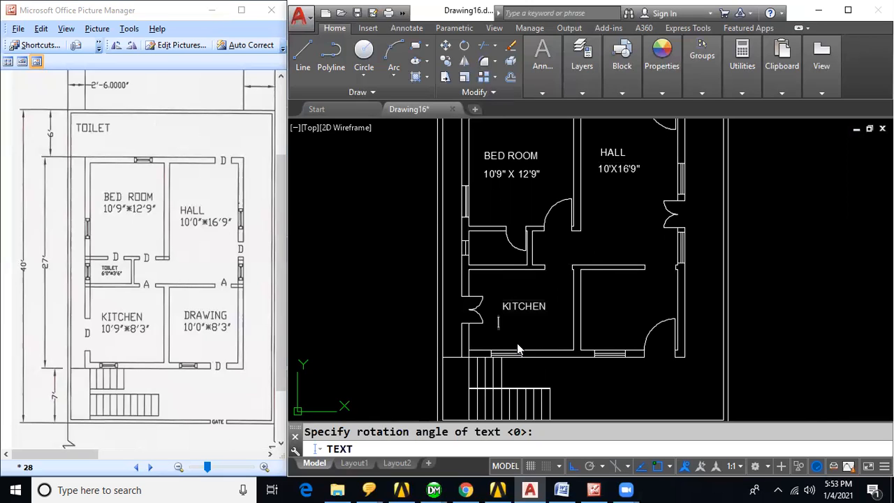
type("10'9\"X")
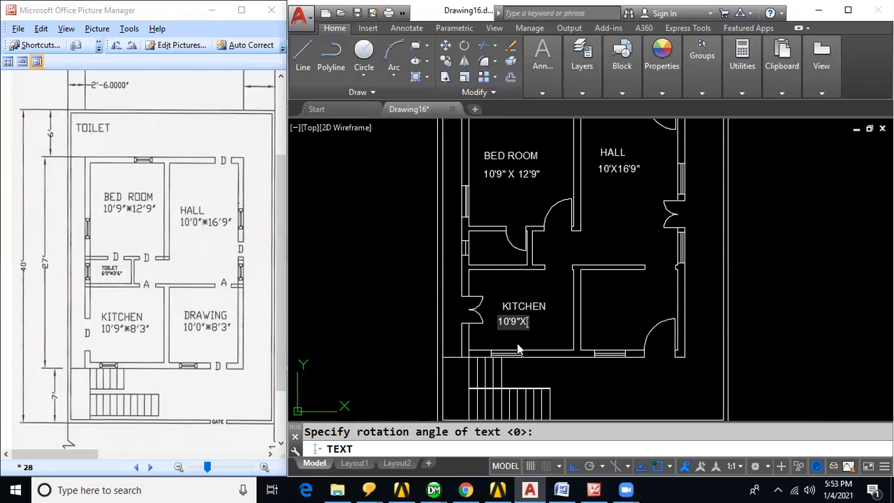
type("8'3\"")
Label the drawing room with the text DRAWING and its size 10'X8'3" below it.
left_click(593, 301)
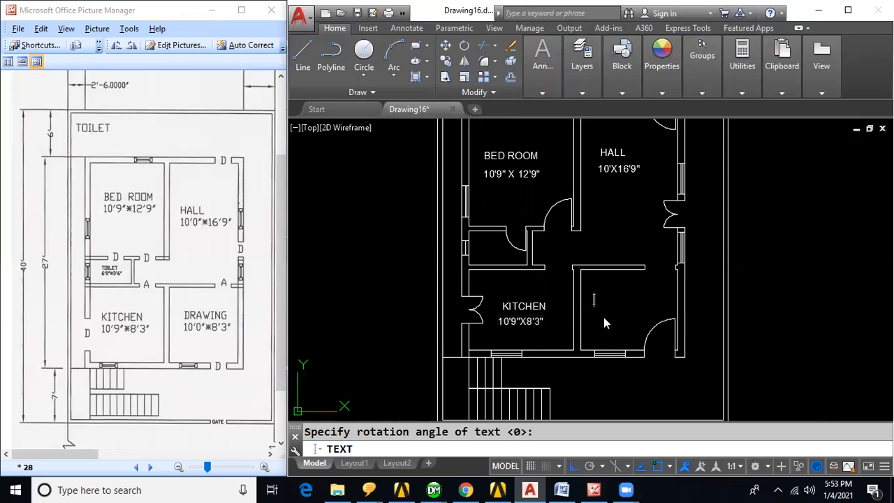
type("DRAWING")
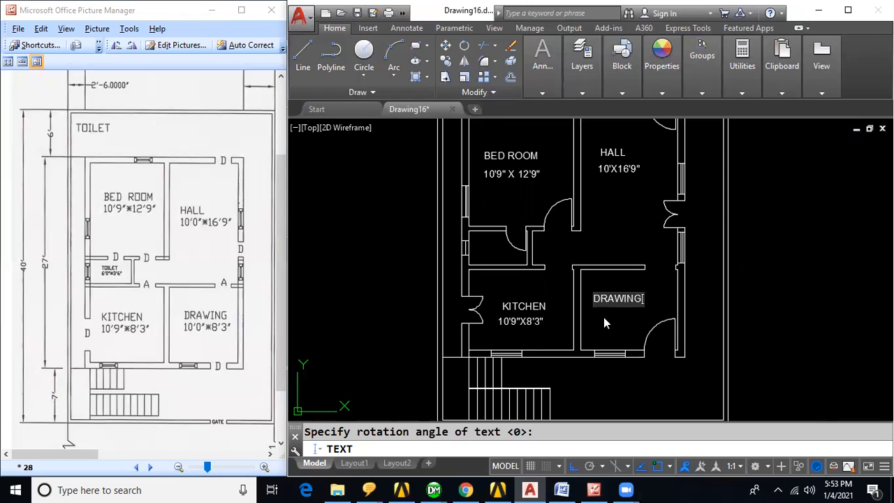
key("Return")
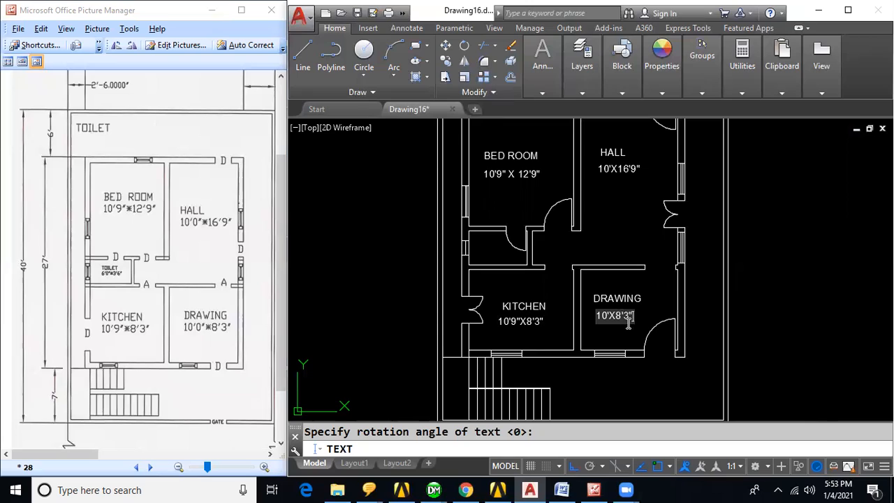
Label the small toilet beside the bedroom with TOILET and the size 6'X3'.6" below it, ending the text command.
left_click(476, 247)
type("TOILET")
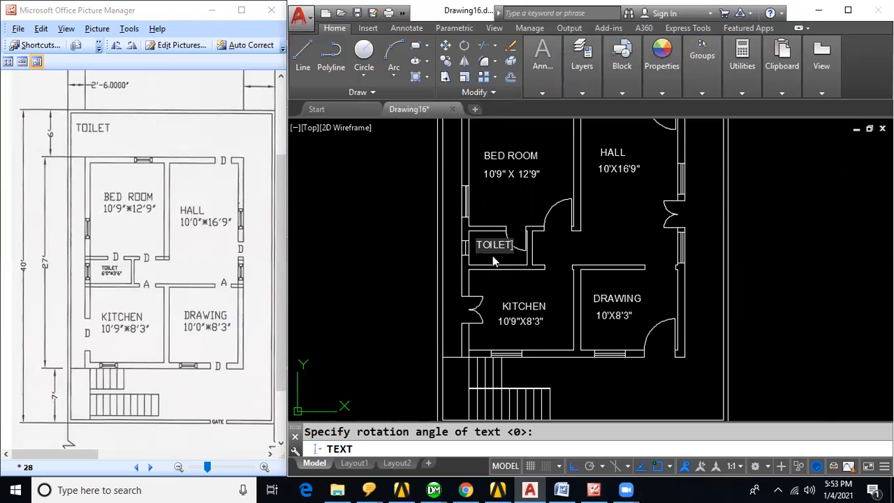
key("Return")
type("6")
type("'X")
type("3.")
left_click(503, 255)
type("'.6\"")
key("Return")
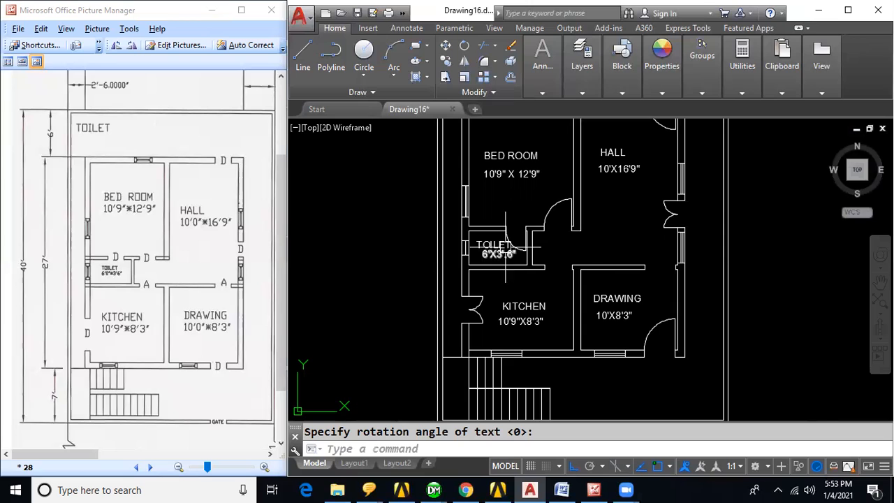
Shift the small toilet's name and size texts horizontally to the left, toward the outer wall.
scroll(515, 251, "up", 5)
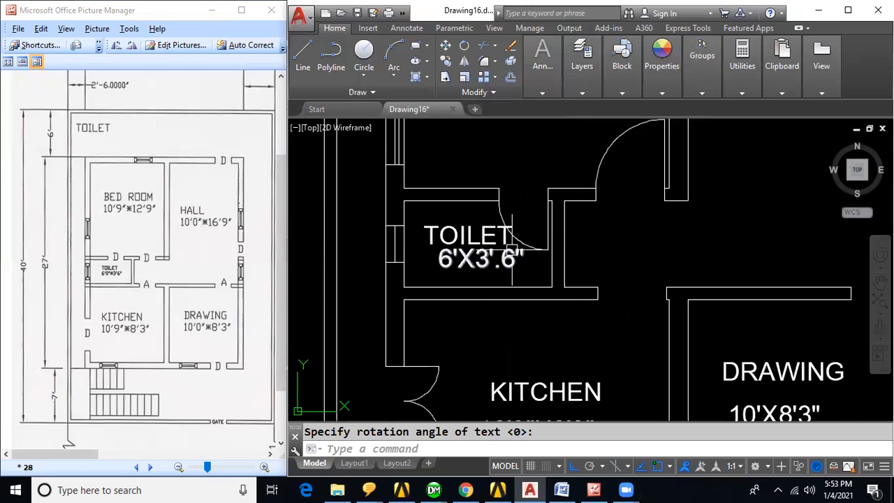
left_click(369, 237)
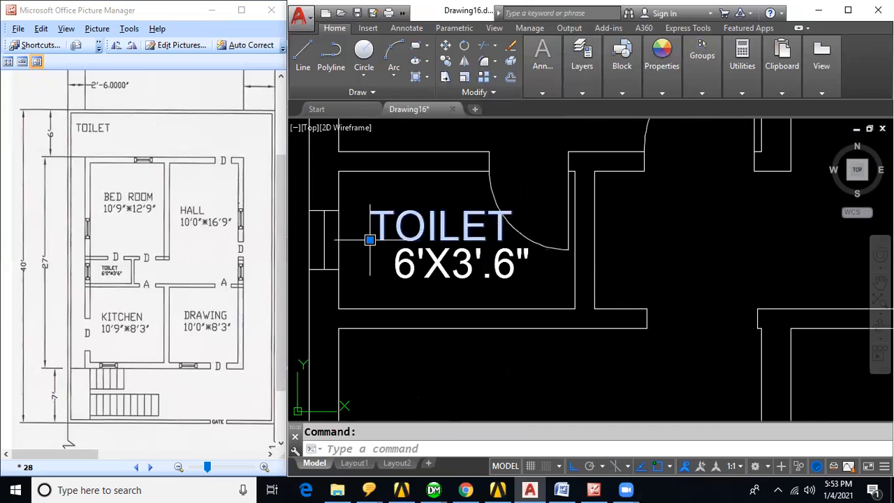
left_click(370, 241)
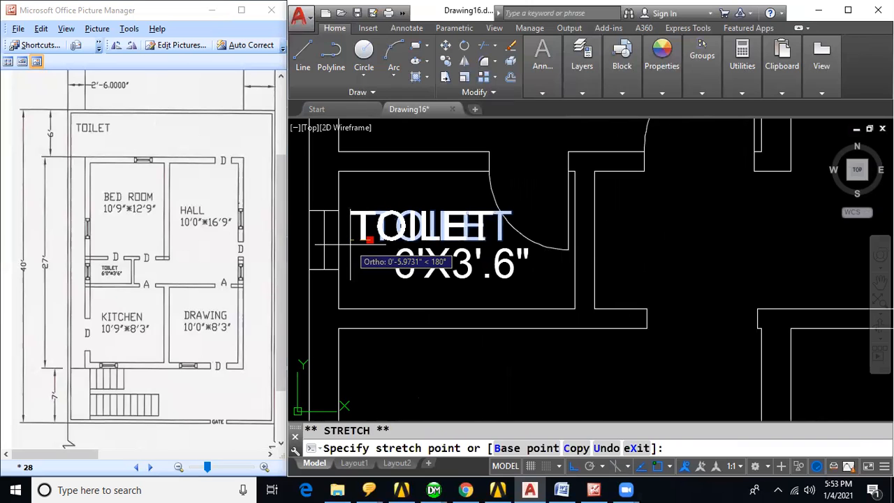
left_click(353, 243)
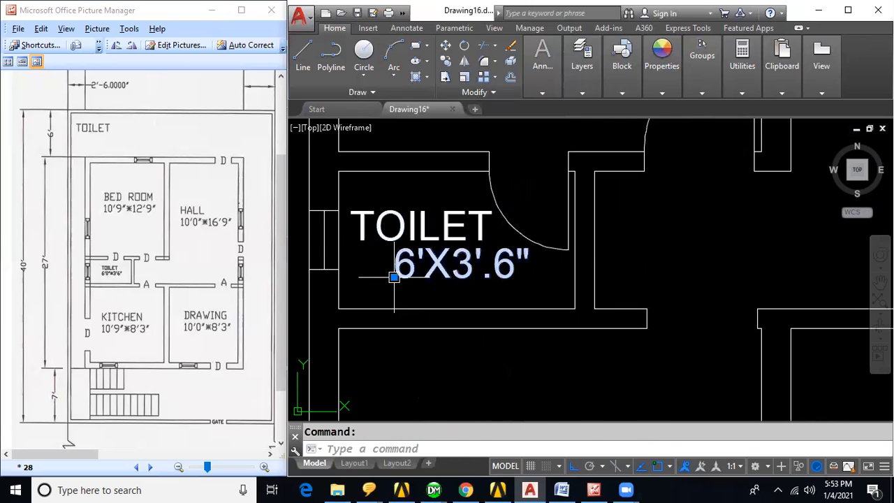
left_click(396, 280)
left_click(361, 280)
key("Escape")
scroll(503, 280, "down", 4)
scroll(691, 281, "down", 4)
middle_click_drag(729, 283, 683, 291)
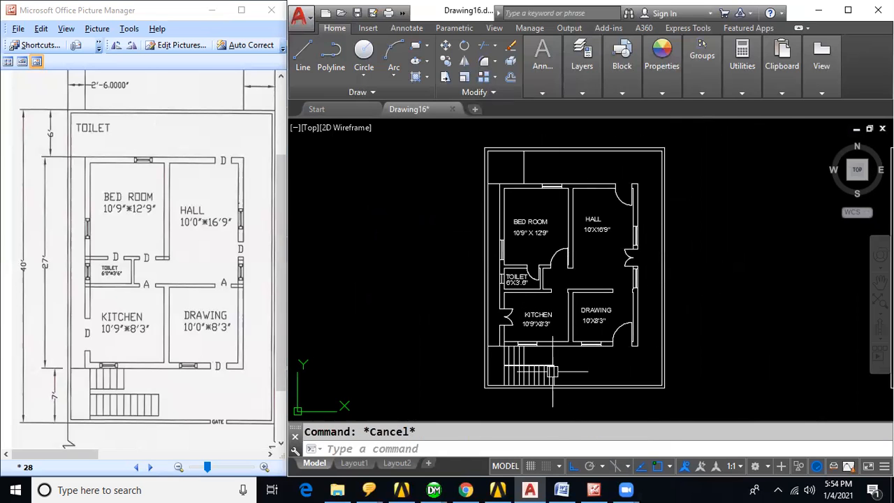
scroll(641, 287, "down", 2)
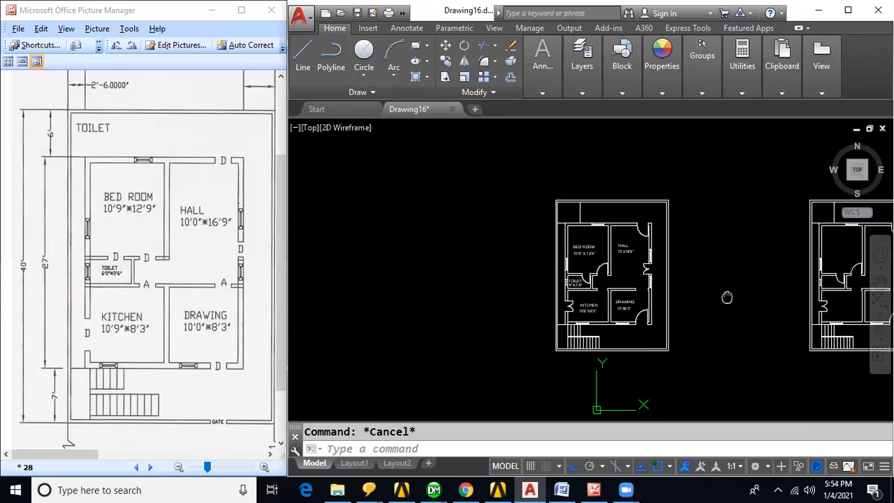
middle_click_drag(729, 295, 591, 295)
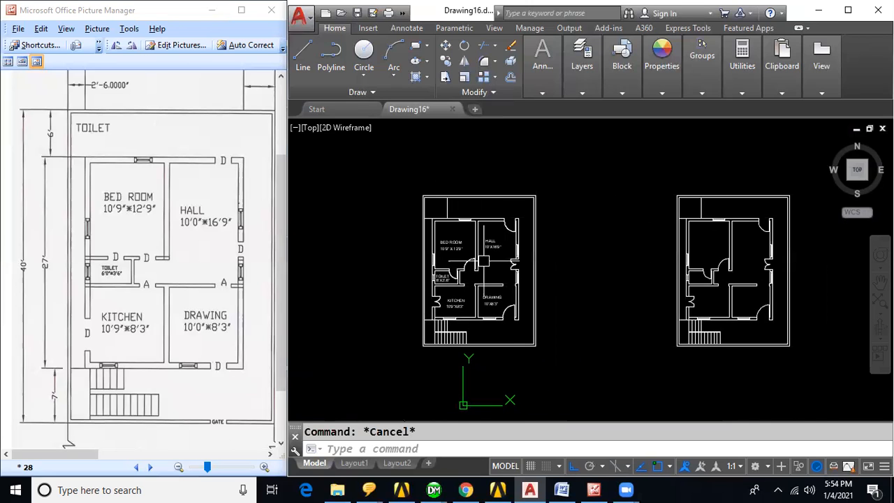
middle_click_drag(777, 283, 672, 283)
scroll(670, 284, "up", 3)
scroll(670, 284, "down", 1)
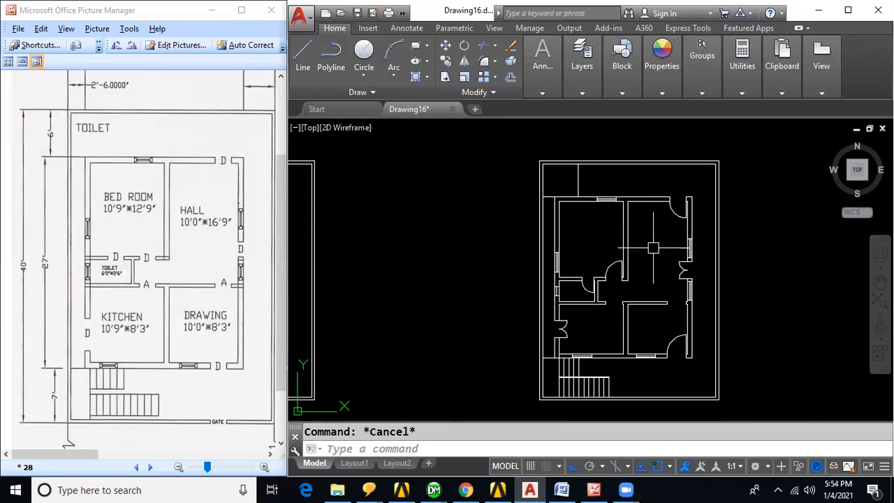
Switch to Chrome and replace the open PDF page with a Google search for google.
left_click(465, 489)
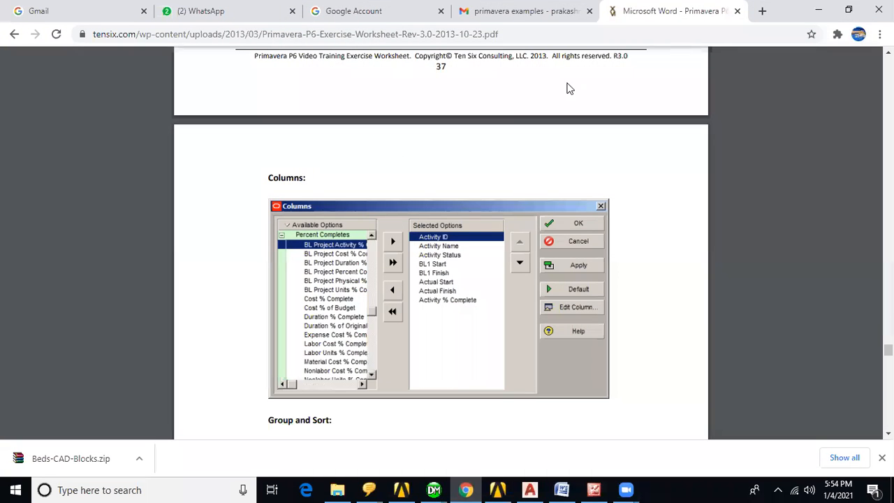
left_click(685, 35)
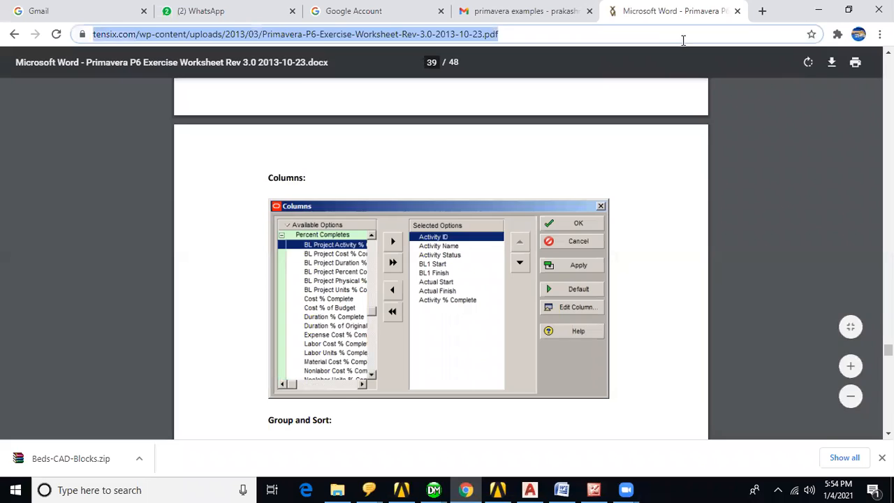
type("G")
left_click(204, 62)
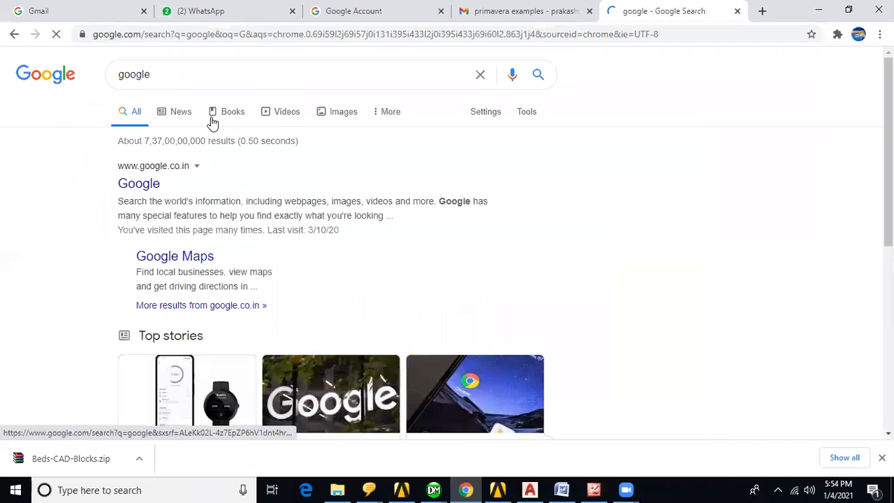
Switch to AutoCAD and insert the Bed - Queen block from DesignCenter's Home - Space Planner.dwg in the empty area between the two plans.
left_click(530, 490)
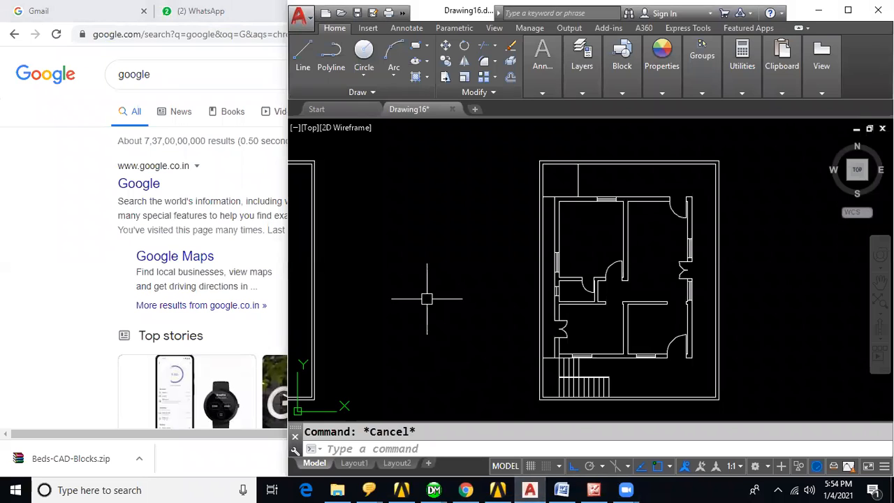
key("ctrl+2")
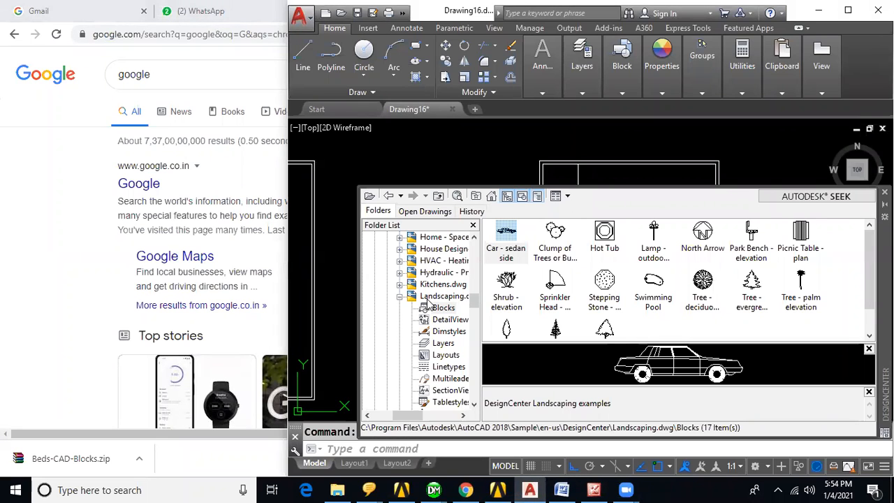
left_click(399, 297)
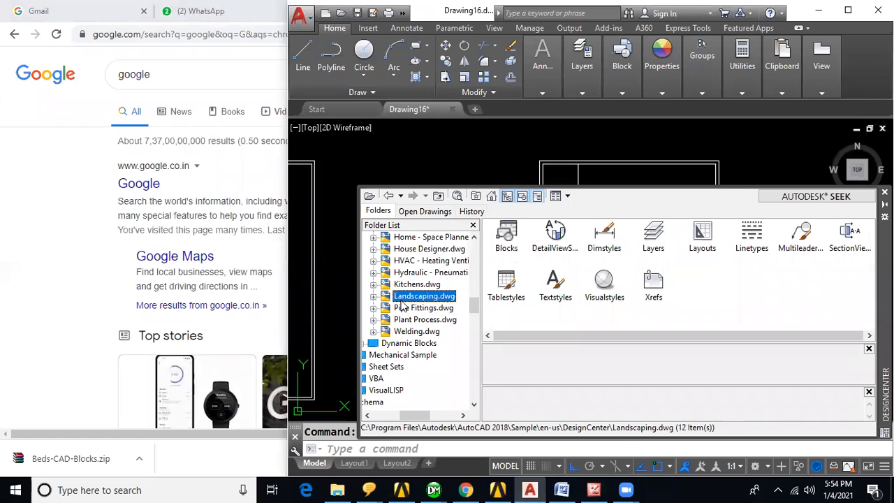
left_click(373, 238)
left_click(417, 249)
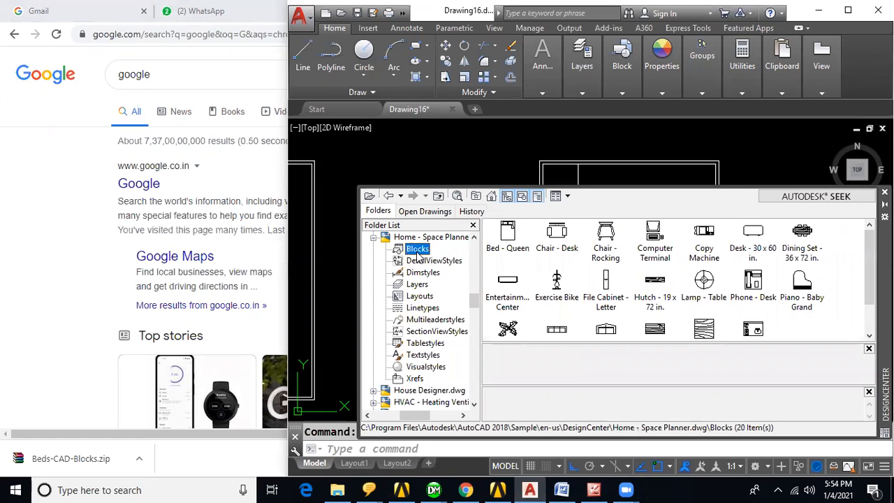
left_click_drag(508, 236, 394, 141)
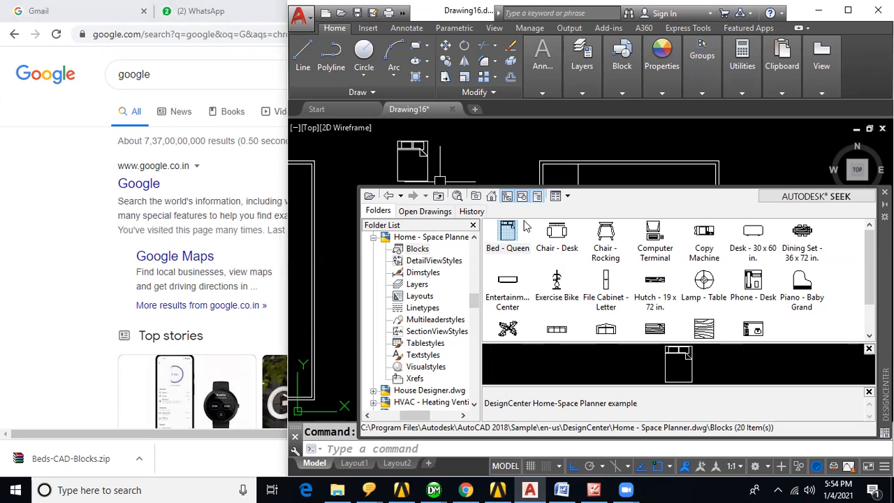
Close DesignCenter and erase the queen bed block between the plans.
left_click(884, 191)
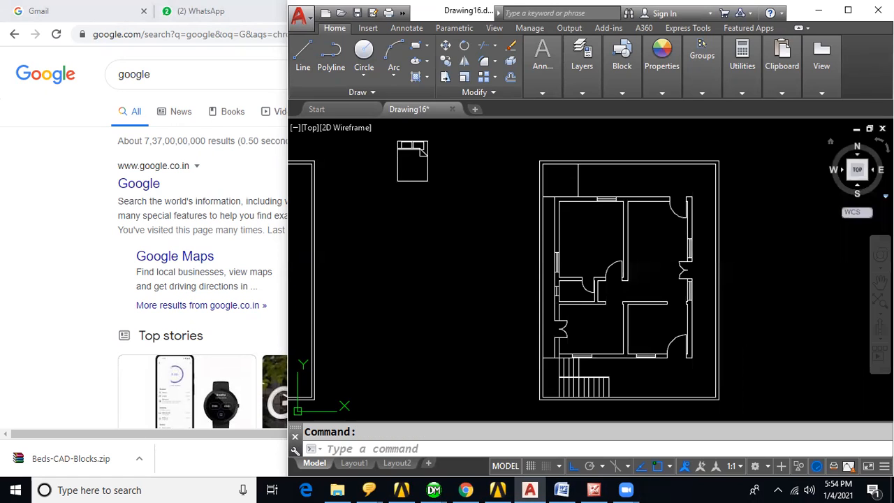
left_click(426, 173)
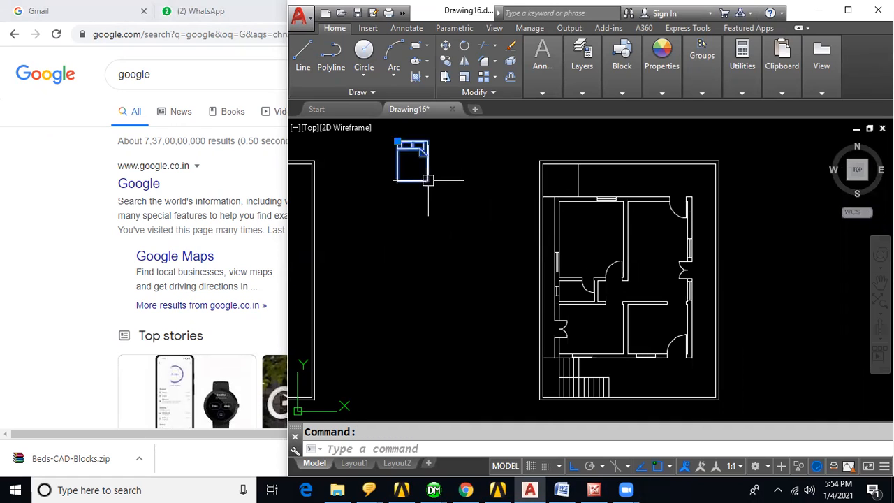
key("Delete")
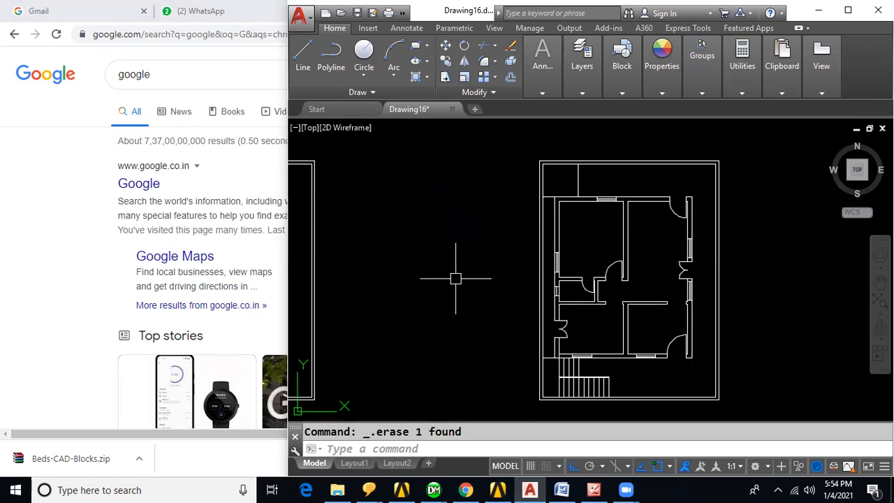
Switch to Chrome, search Google for autocad blocks free download and open the dwgfree.com result.
left_click(465, 490)
double_click(104, 84)
type("AUT")
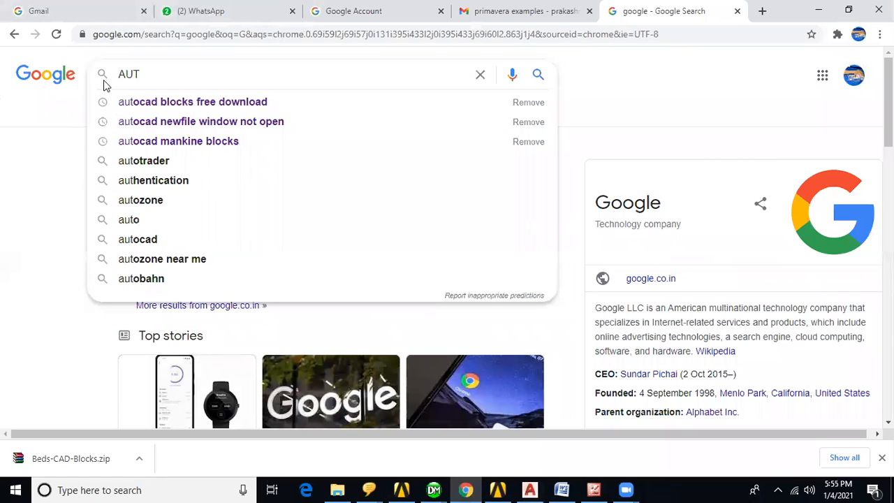
left_click(156, 103)
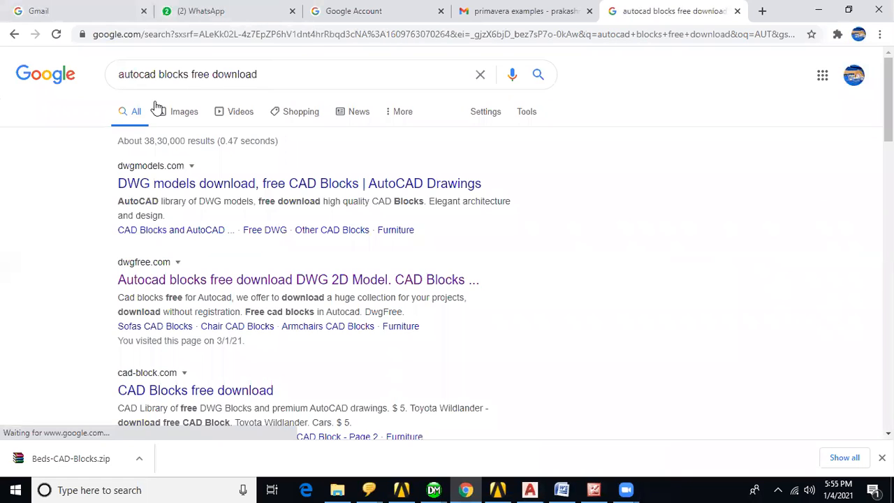
left_click(233, 282)
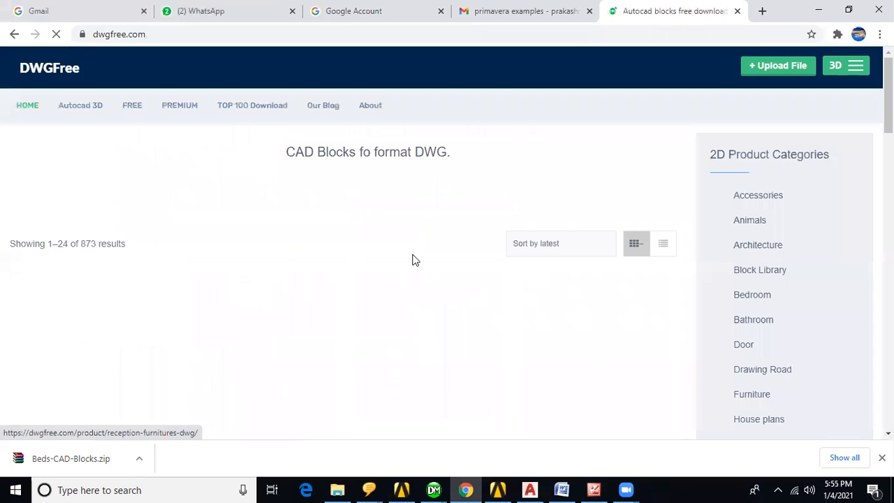
Look through the free CAD block listings on the DWGFree home page for bed and furniture blocks.
scroll(412, 260, "down", 5)
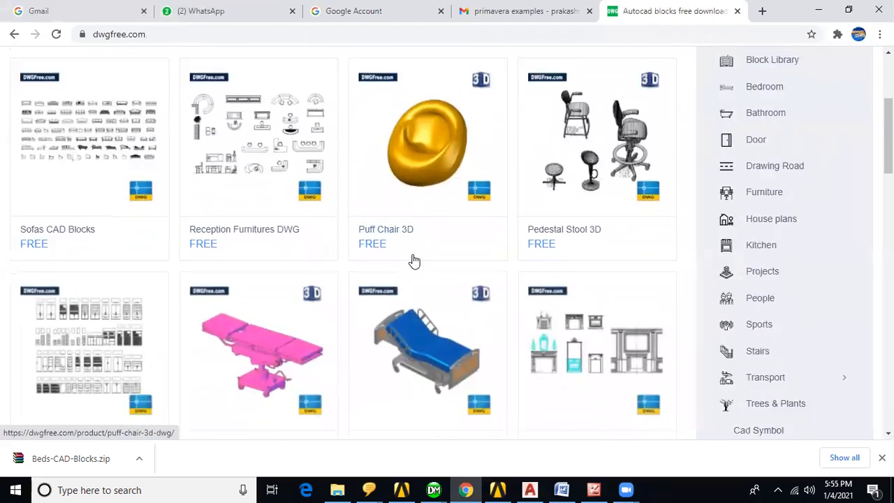
scroll(413, 259, "down", 1)
scroll(414, 260, "down", 2)
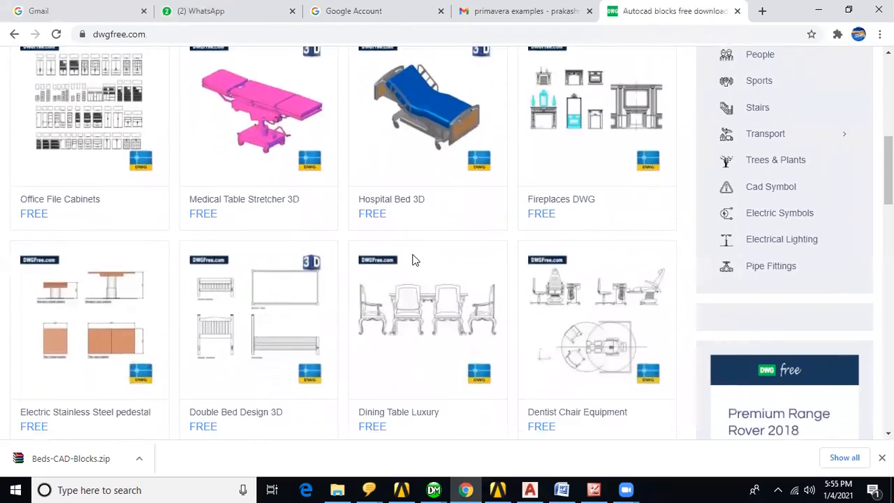
scroll(414, 261, "down", 3)
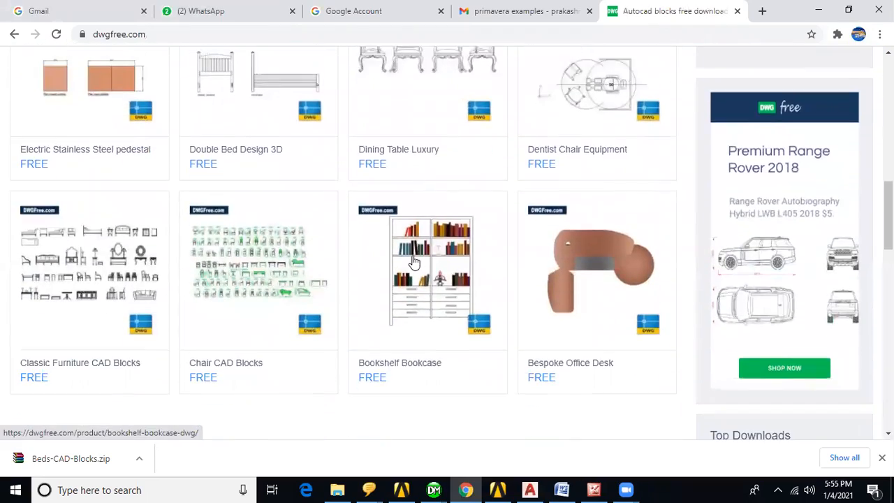
scroll(413, 260, "down", 2)
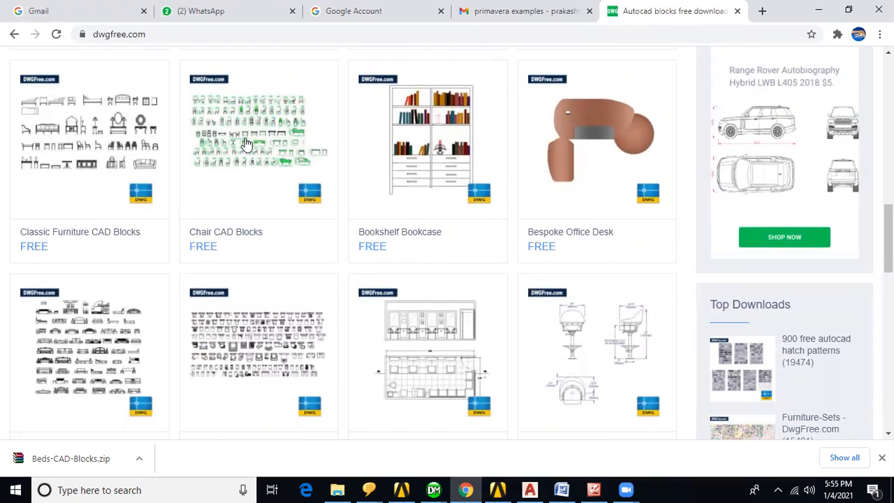
scroll(305, 272, "down", 2)
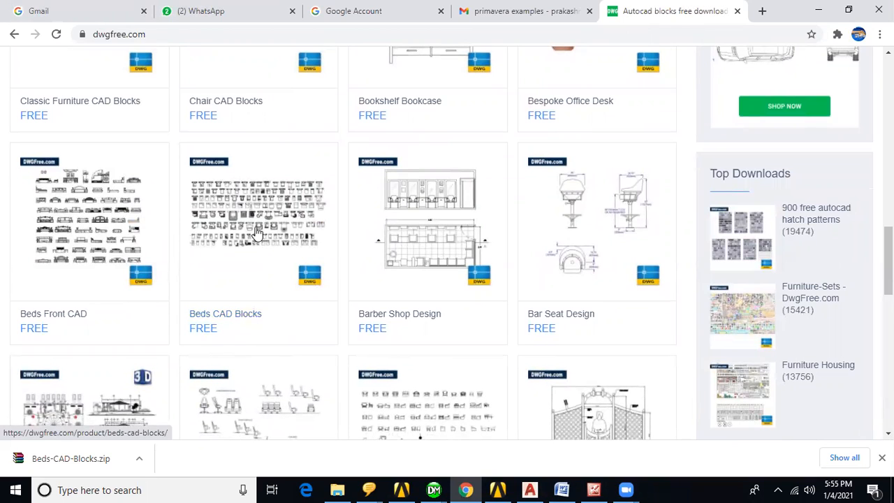
Open the Beds CAD Blocks product page and download its free 2D DWG archive.
left_click(220, 332)
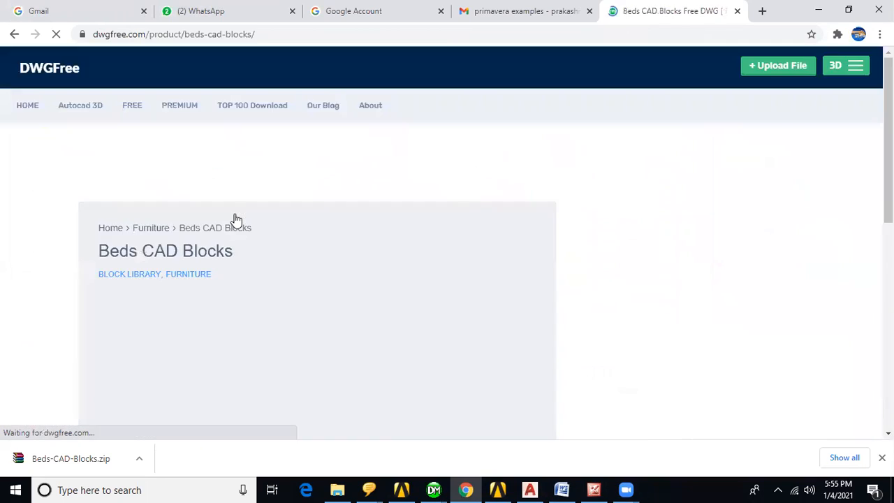
scroll(356, 277, "down", 10)
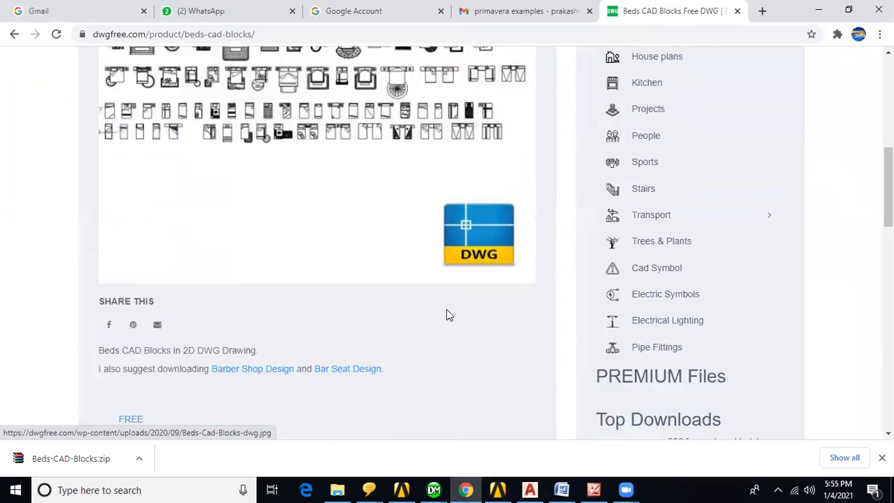
left_click(326, 335)
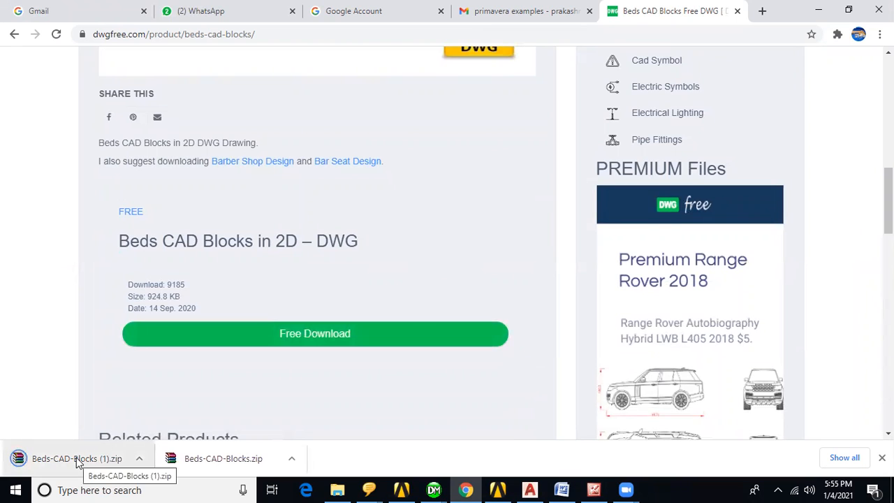
Show the downloaded Beds-CAD-Blocks (1).zip in its folder and extract it to a Beds-CAD-Blocks (1) folder.
right_click(75, 460)
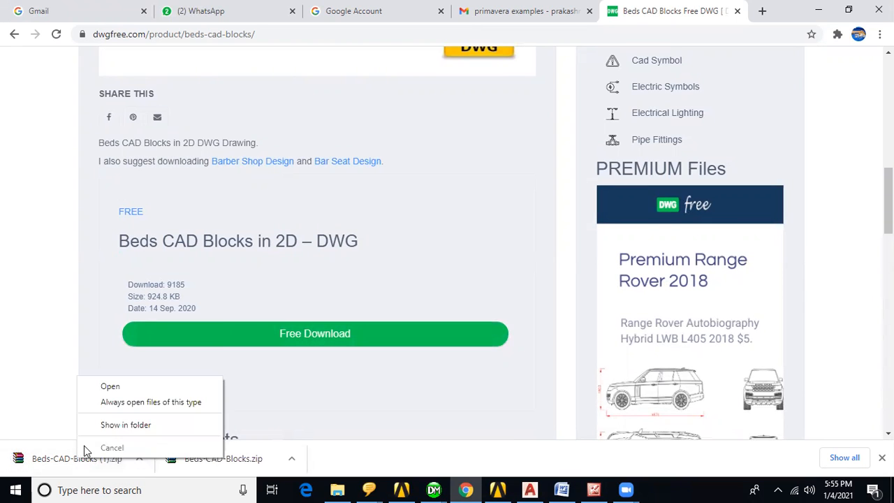
left_click(100, 427)
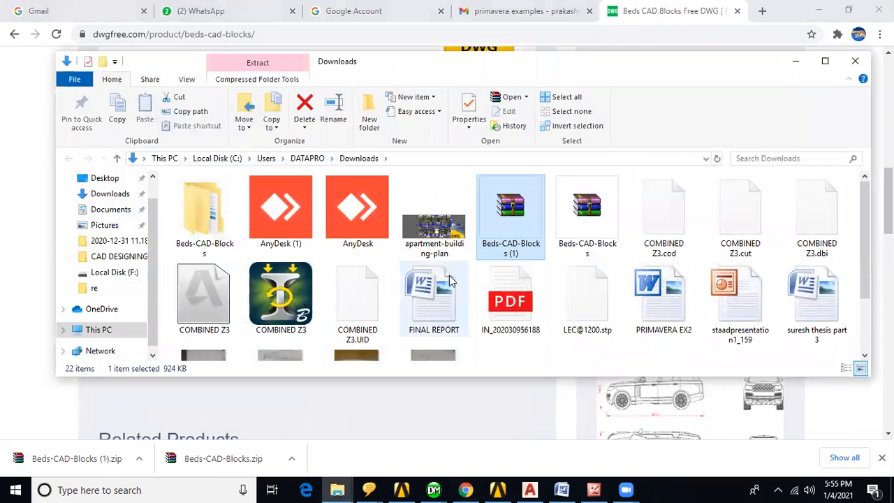
right_click(493, 231)
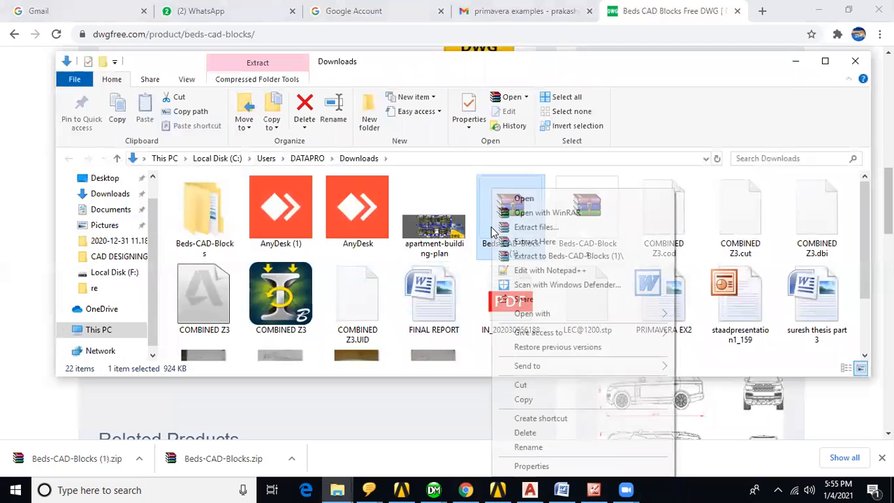
left_click(575, 256)
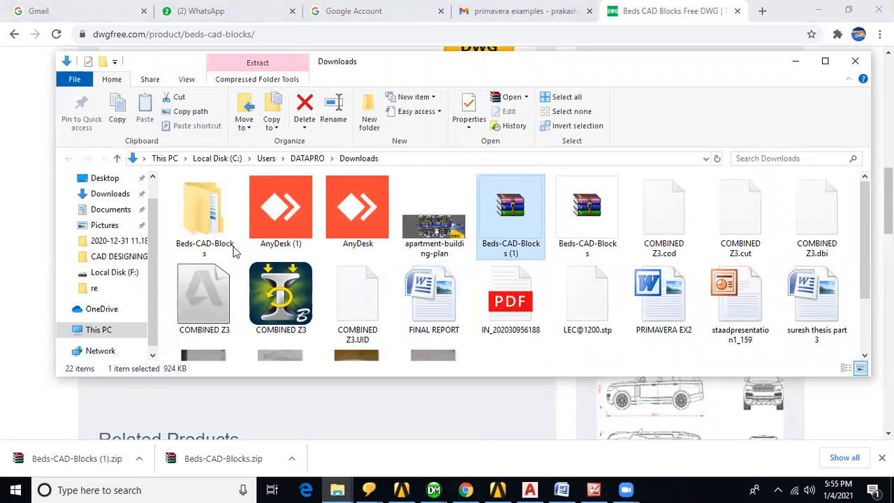
Open the 2-Beds-Cad-Blocks-Dwg-Download drawing from the extracted Beds-CAD-Blocks (1) folder in AutoCAD.
double_click(285, 237)
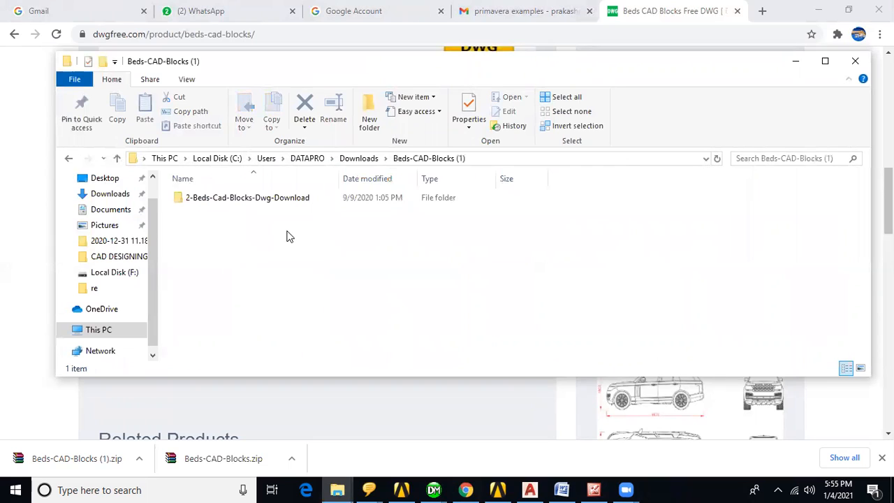
double_click(238, 202)
double_click(236, 201)
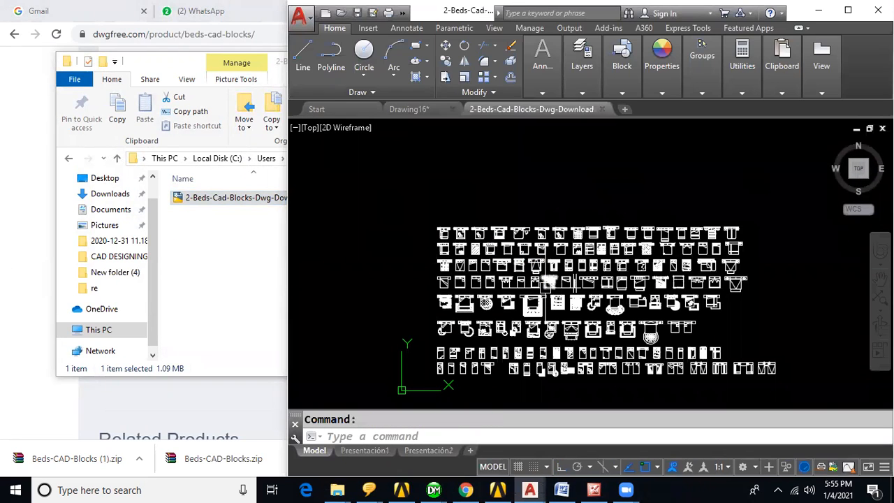
Copy the double bed block with two nightstands and a circle-patterned blanket to the clipboard.
scroll(547, 282, "up", 6)
mouse_move(544, 279)
middle_mouse_down()
mouse_move(582, 364)
mouse_move(466, 286)
mouse_move(514, 291)
mouse_move(503, 285)
middle_mouse_up()
middle_click_drag(668, 319, 531, 293)
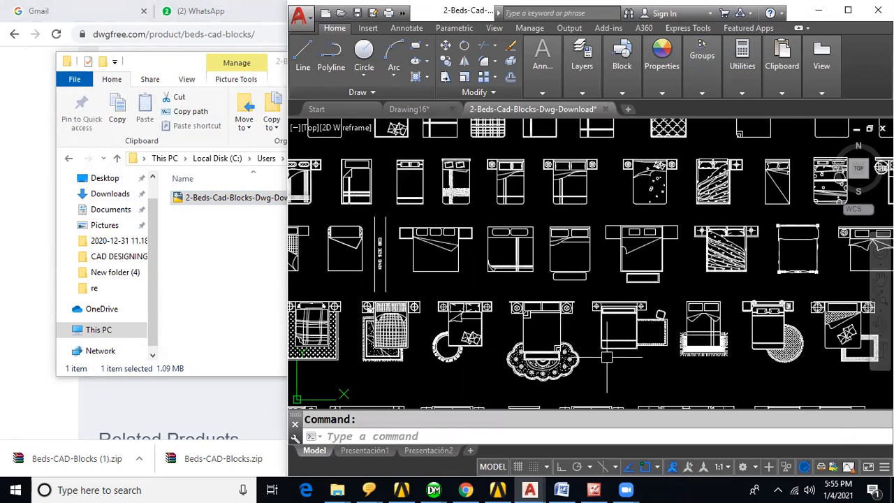
mouse_move(606, 357)
middle_mouse_down()
mouse_move(603, 338)
mouse_move(600, 358)
middle_mouse_up()
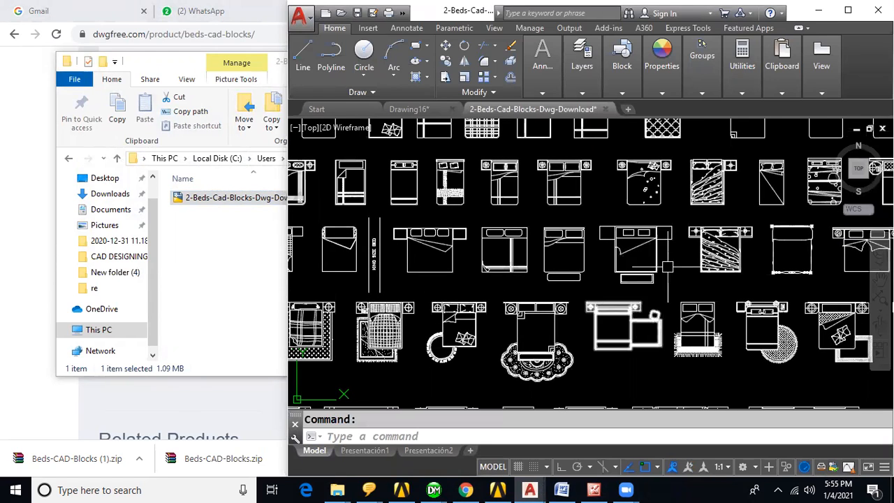
left_click(657, 204)
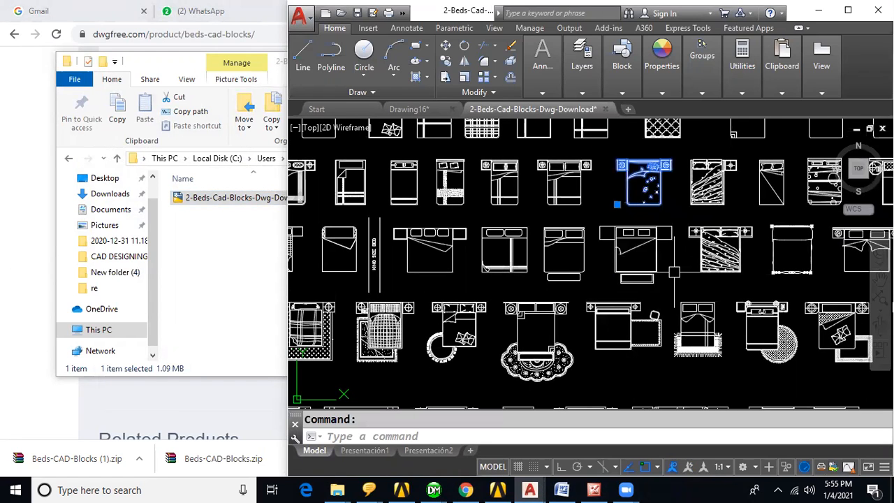
key("ctrl+c")
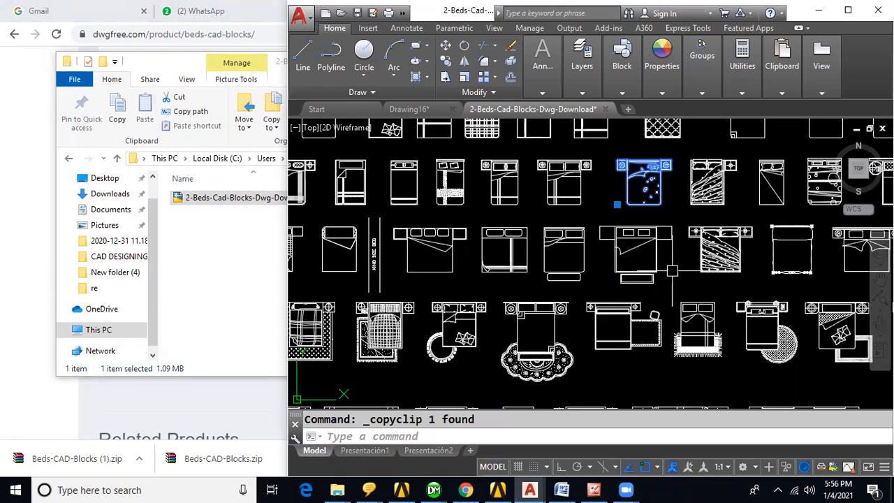
Switch to Drawing16 and paste the copied bed block in the empty area beside the floor plans.
left_click(411, 109)
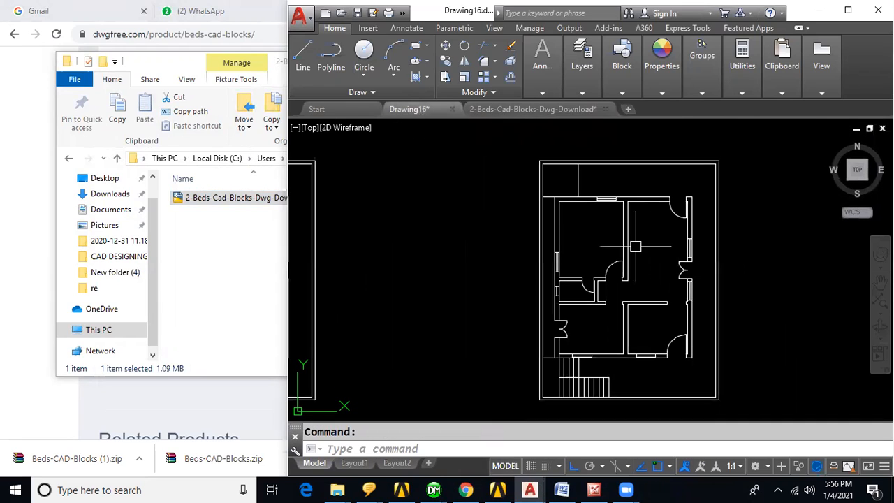
key("ctrl+v")
scroll(419, 279, "down", 3)
left_click(540, 375)
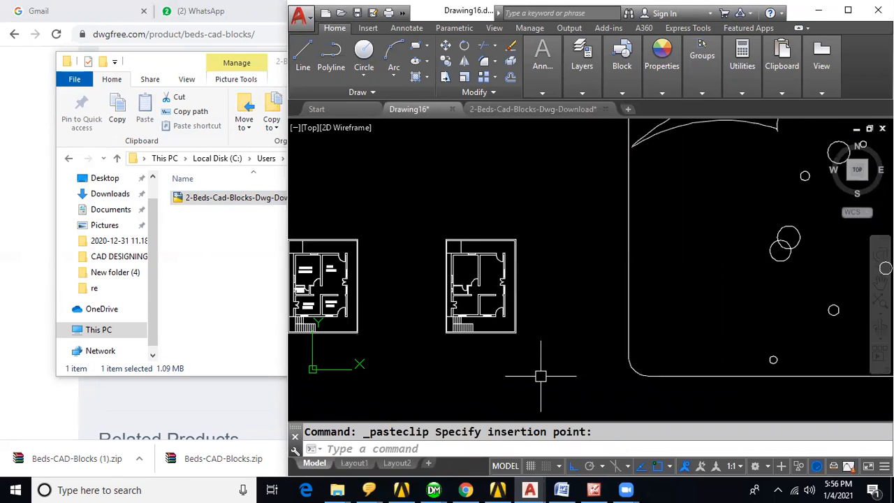
scroll(593, 339, "down", 2)
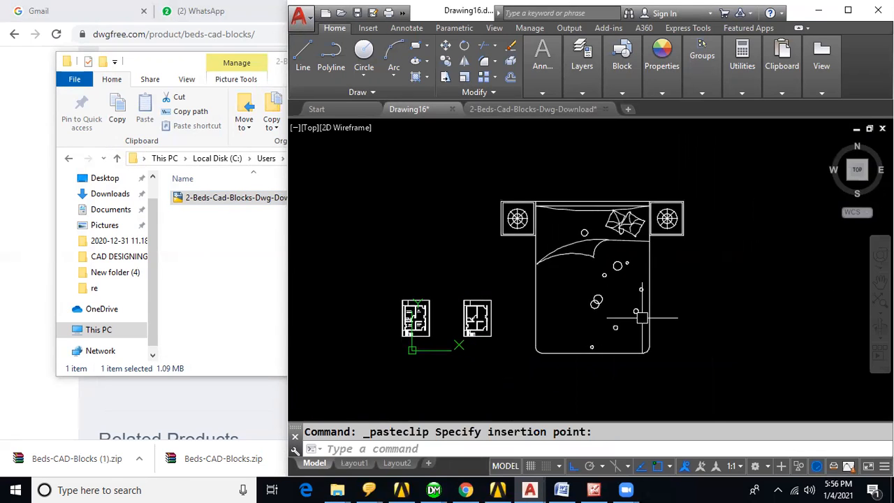
scroll(642, 318, "up", 2)
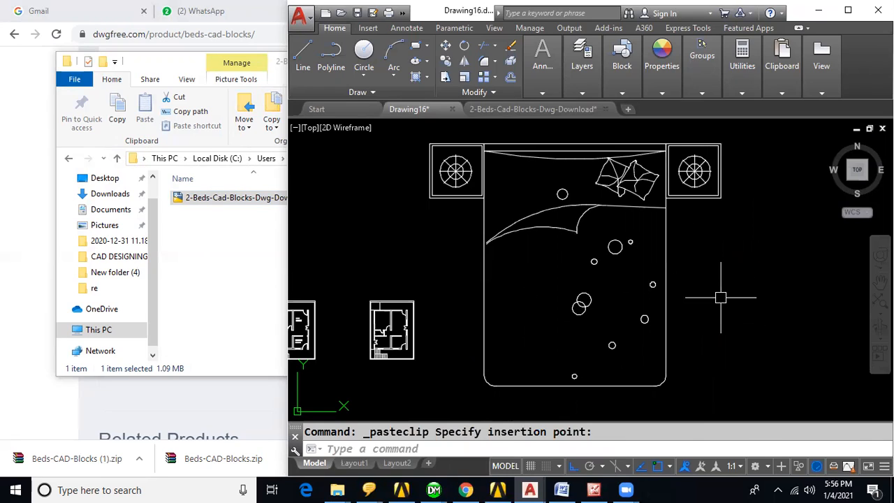
Measure the pasted bed's length with DIST, from the headboard corner straight down to the foot end.
type("DIS")
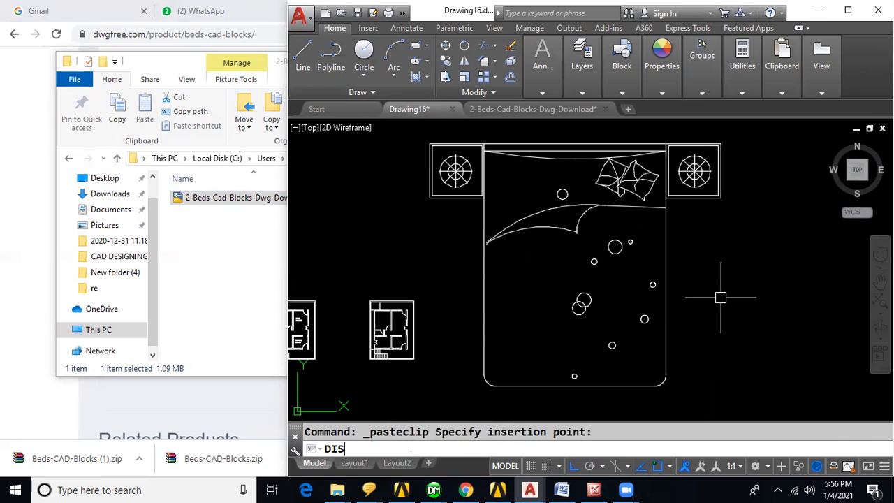
type("T")
key("Return")
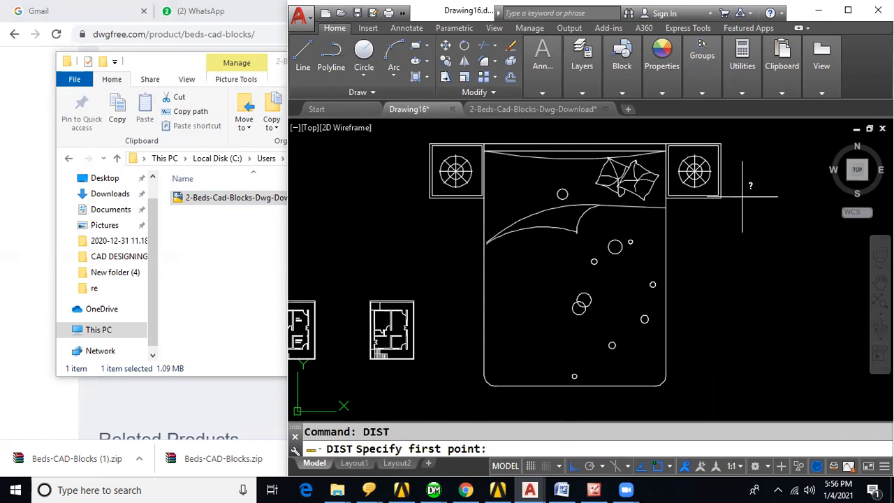
left_click(665, 145)
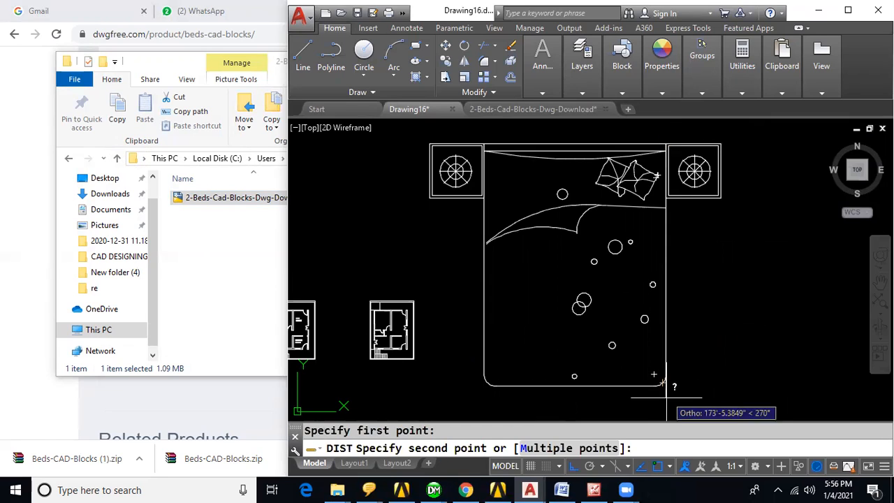
scroll(664, 391, "up", 3)
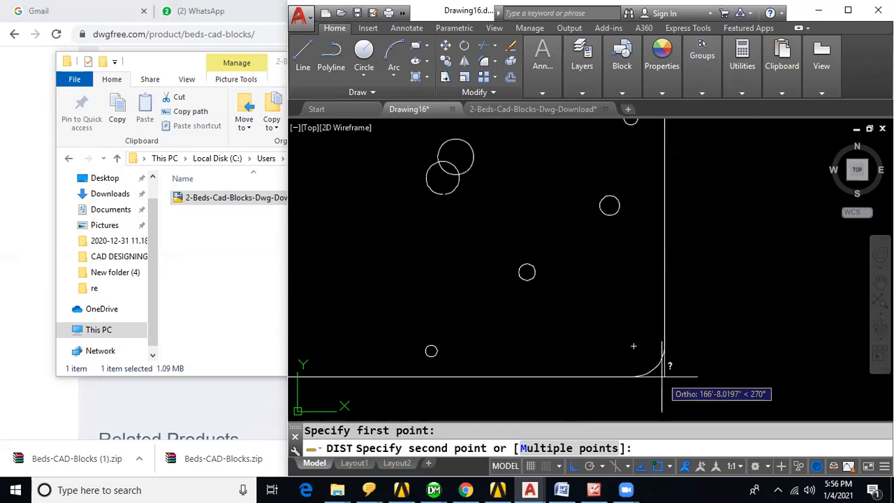
left_click(662, 376)
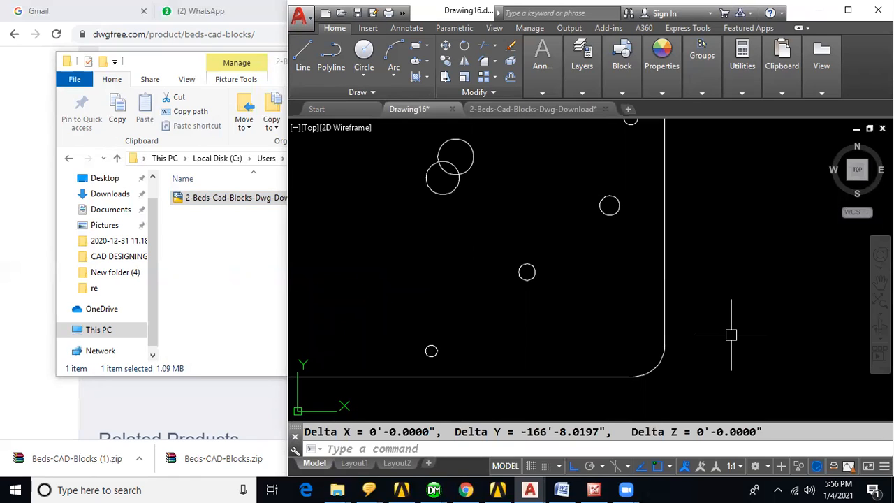
Calculate the bed's scale factor with CAL using the expression 6/166.
left_click(367, 449)
type("CAL")
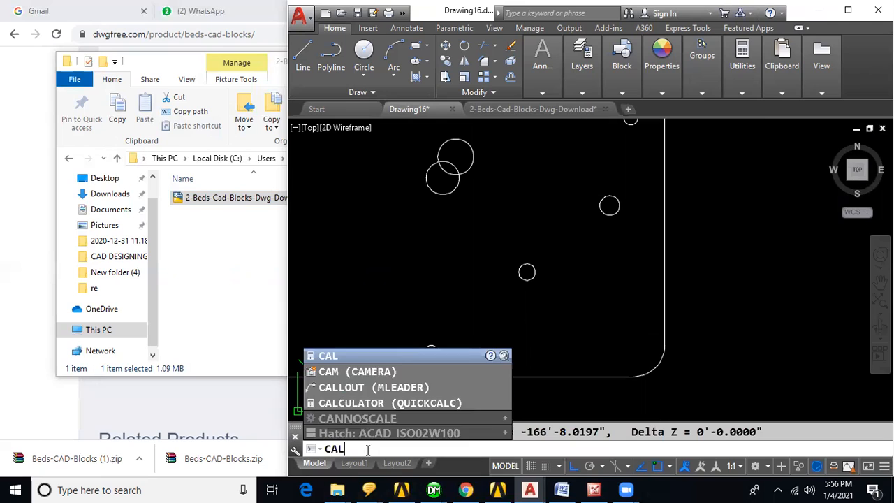
key("Return")
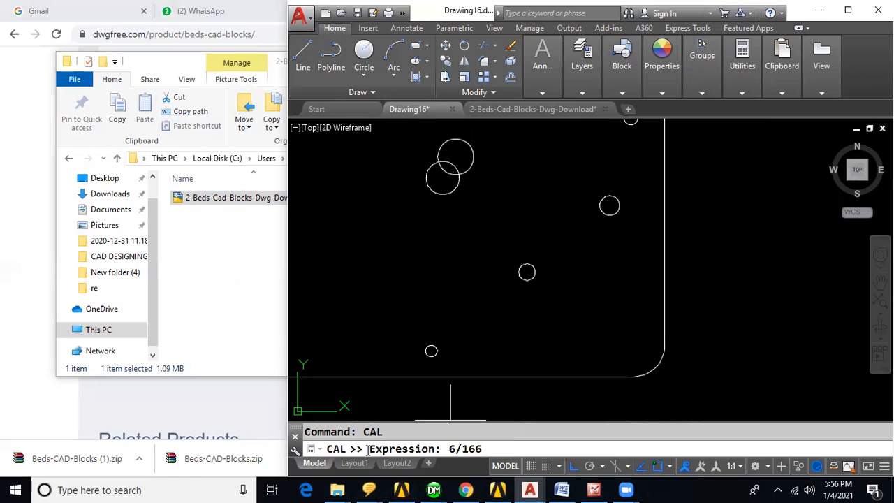
key("Return")
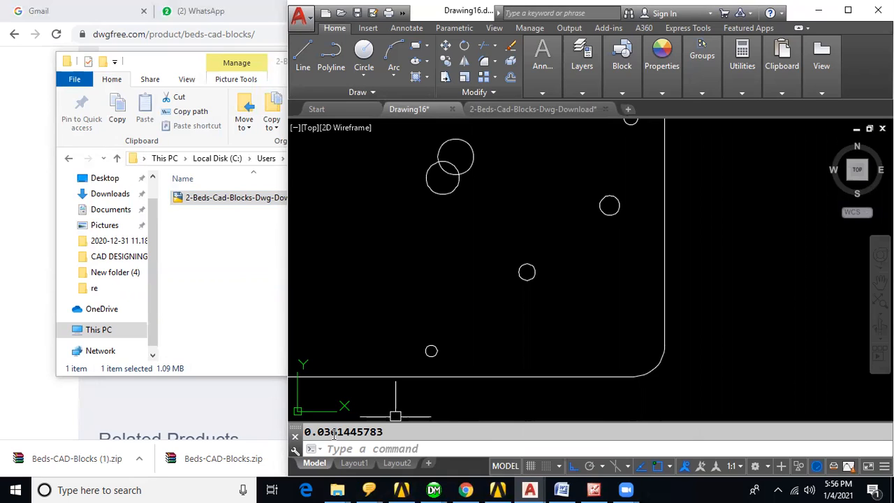
Scale the pasted bed block by a factor of 0.0361 from the lower corner of its left nightstand.
middle_click(538, 377)
middle_click(537, 377)
type("sc")
key("Return")
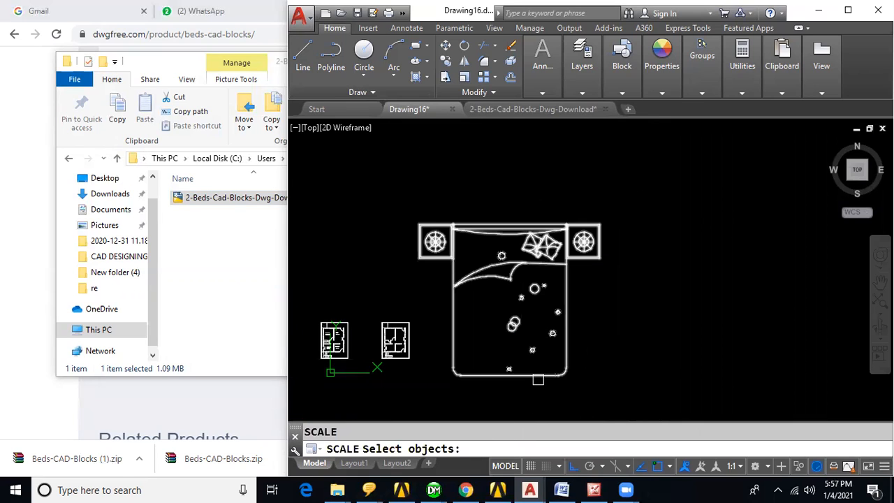
left_click(534, 375)
key("Return")
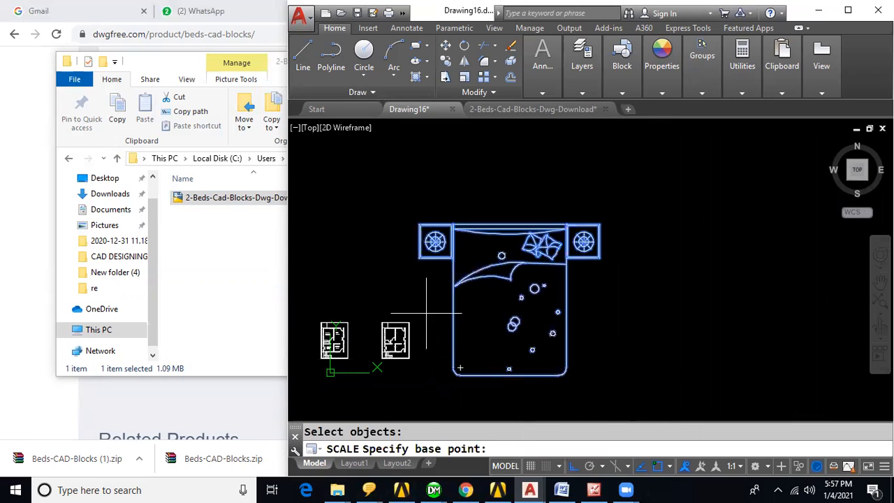
left_click(420, 258)
type("0")
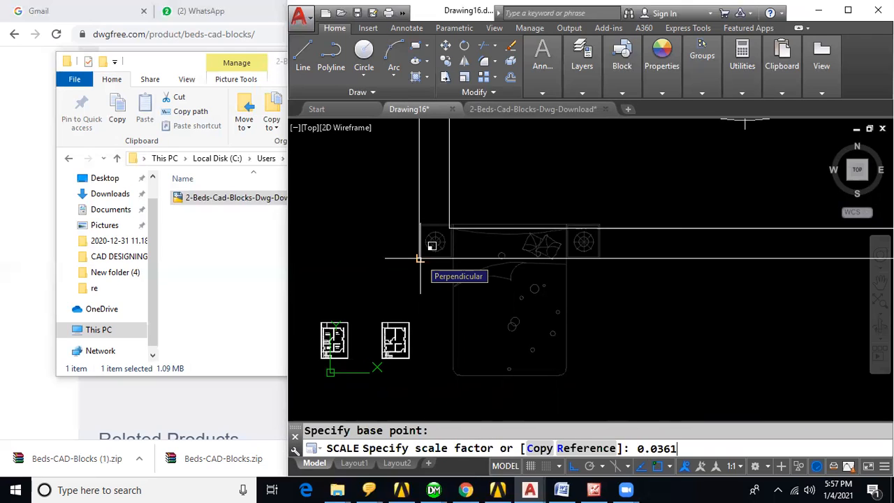
type(".0361")
key("Return")
scroll(418, 262, "up", 3)
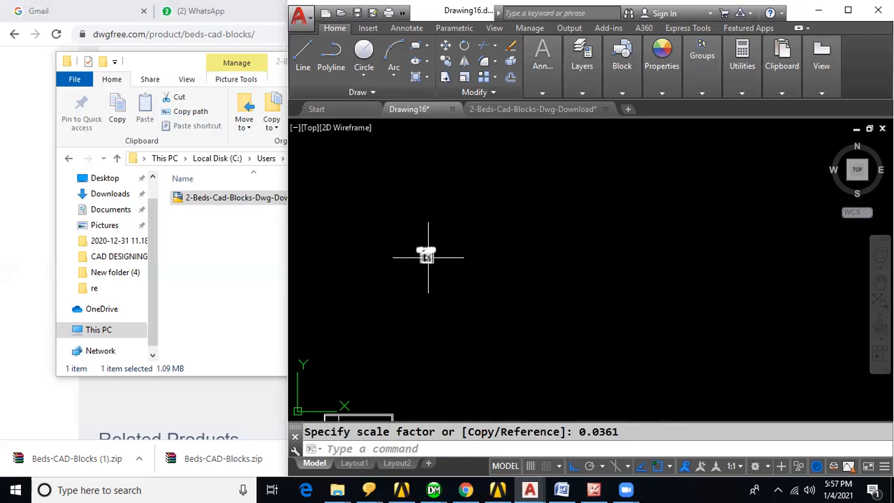
Move the scaled bed with Ortho off into the upper-left room of the unlabelled floor plan, headboard towards the top wall.
type("M")
key("Return")
left_click(424, 253)
key("Return")
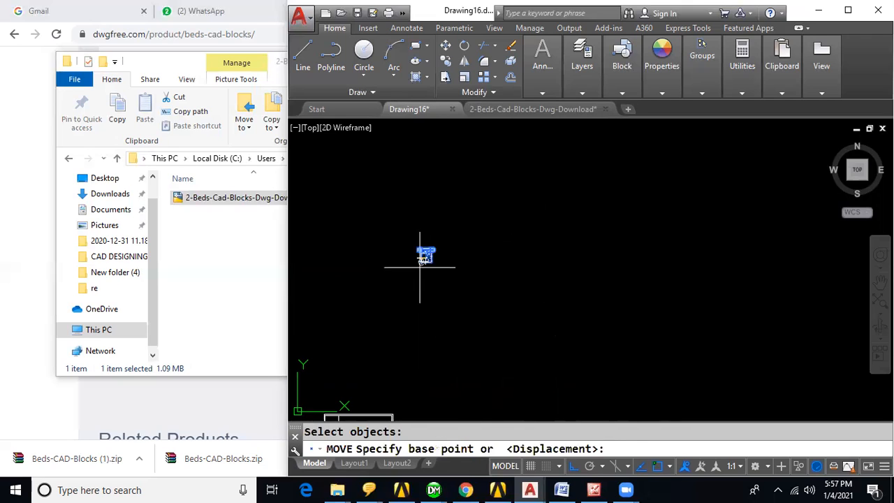
left_click(423, 248)
middle_click_drag(428, 353, 567, 273)
scroll(517, 336, "up", 1)
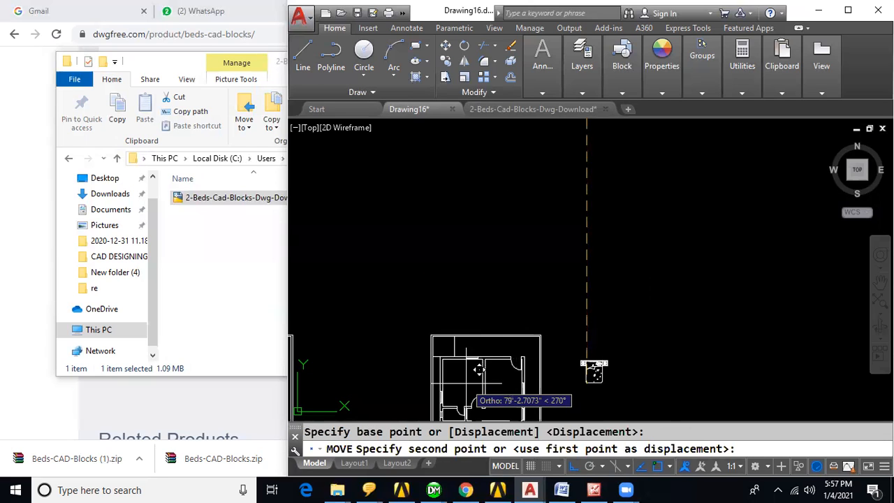
key("F8")
scroll(475, 381, "up", 4)
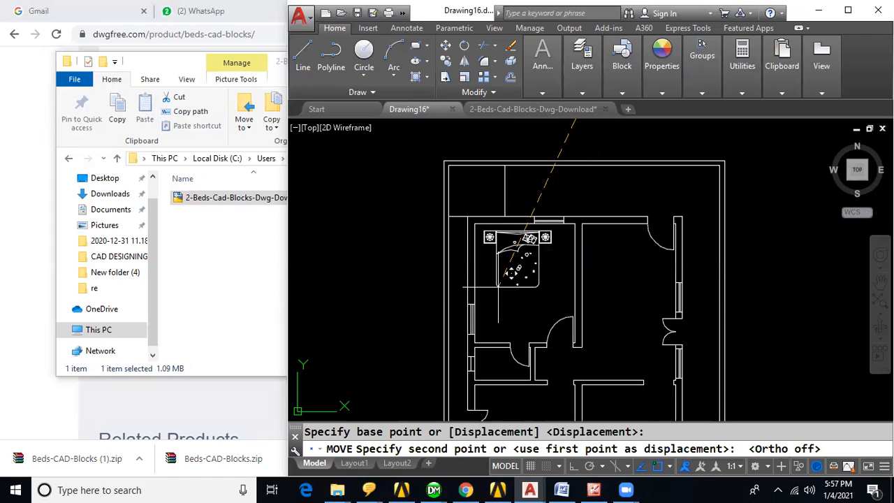
left_click(496, 287)
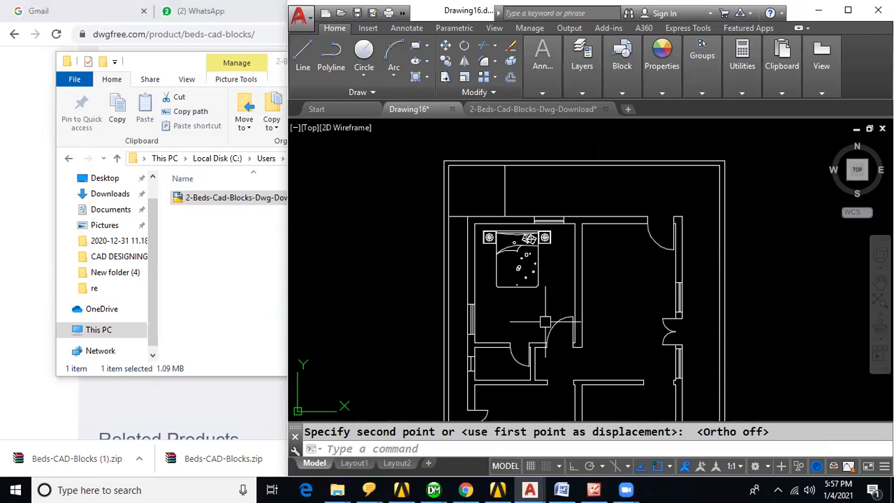
Insert the top-view toilet block from House Designer.dwg in DesignCenter outside the unlabelled floor plan, beyond its upper-left corner.
key("ctrl+2")
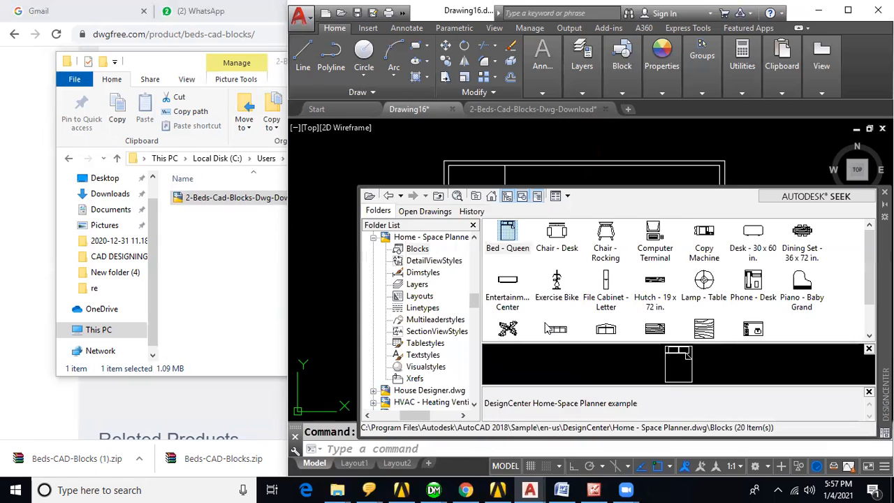
scroll(419, 279, "up", 1)
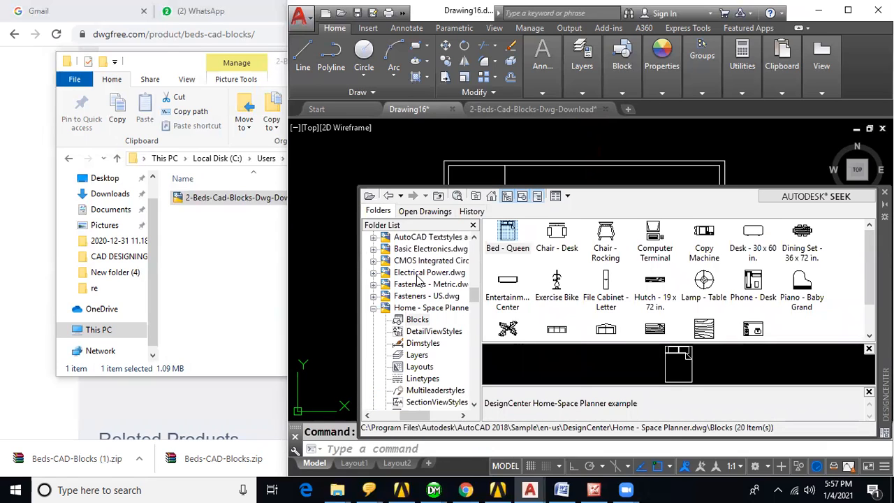
left_click(373, 309)
left_click_drag(423, 415, 416, 415)
left_click(367, 320)
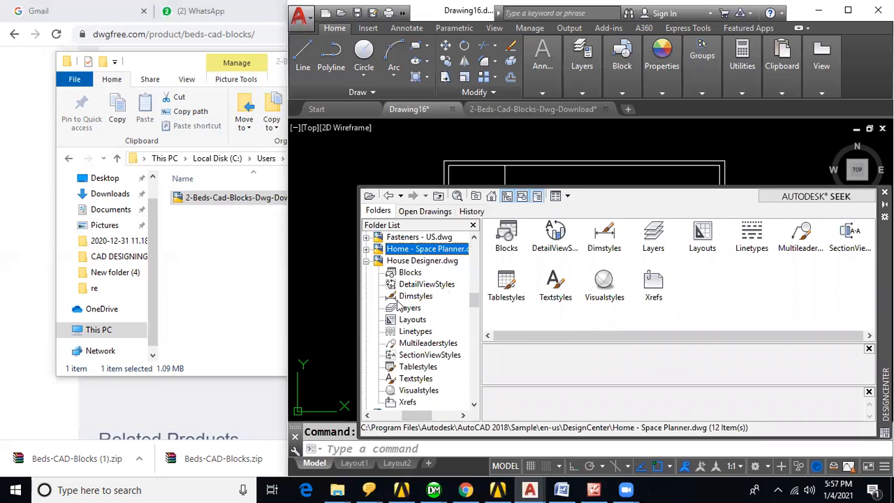
left_click(410, 272)
mouse_move(606, 333)
left_mouse_down()
mouse_move(467, 181)
mouse_move(341, 171)
left_mouse_up()
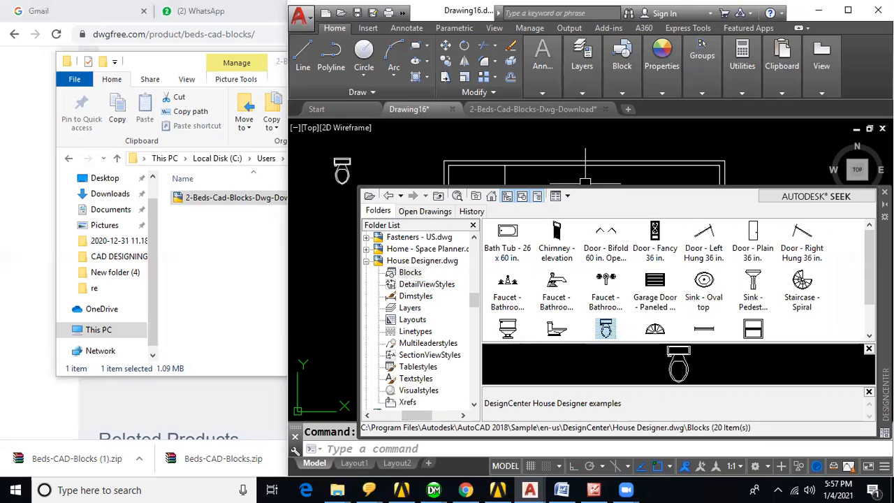
left_click(885, 192)
middle_click_drag(633, 294, 629, 291)
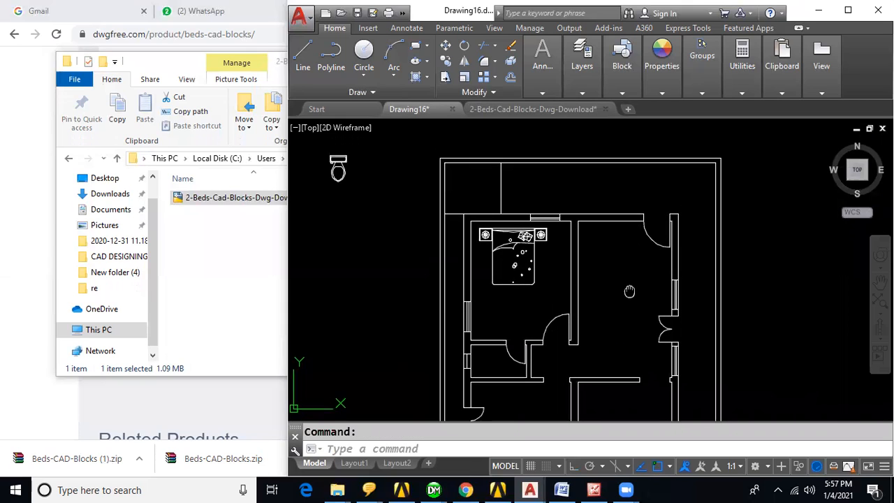
Rotate the toilet block by 90° with Ortho on so its tank faces left.
type("RO")
key("Return")
left_click(339, 172)
key("Return")
left_click(340, 168)
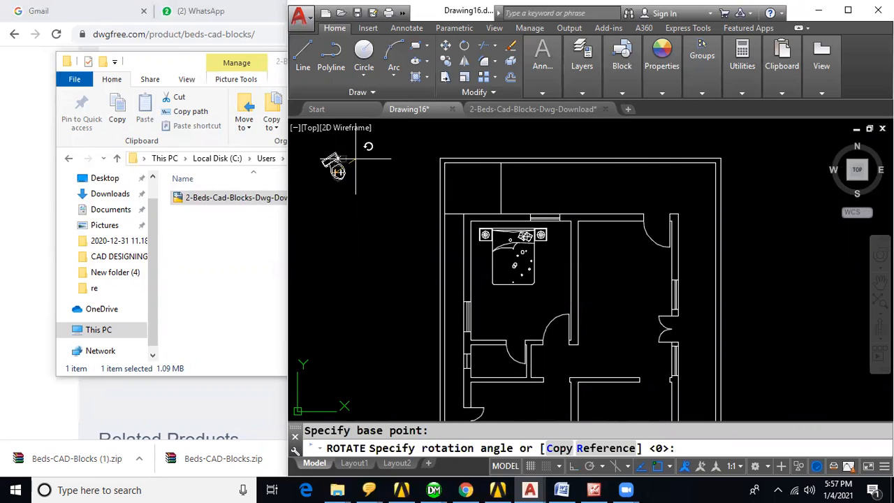
key("F8")
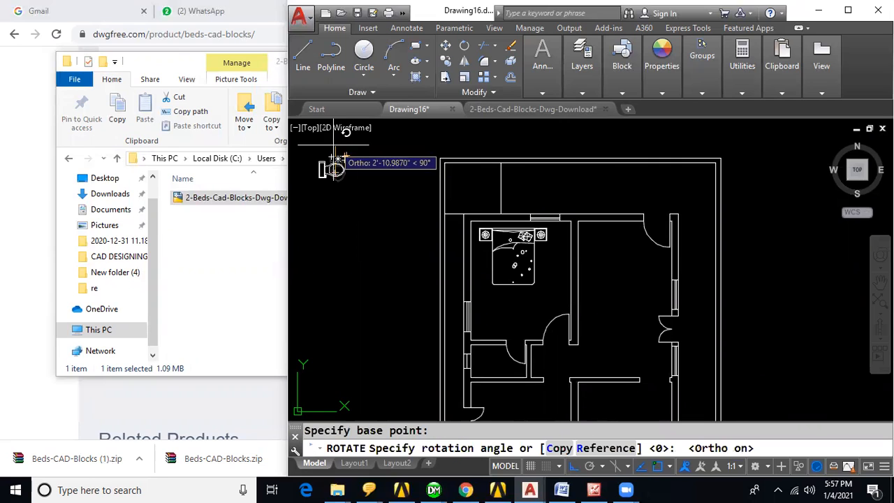
left_click(350, 160)
Move the toilet block with Ortho off into the small room below the bedroom, tank beside the left window wall.
type("m")
key("Return")
left_click(327, 170)
key("Return")
left_click(322, 171)
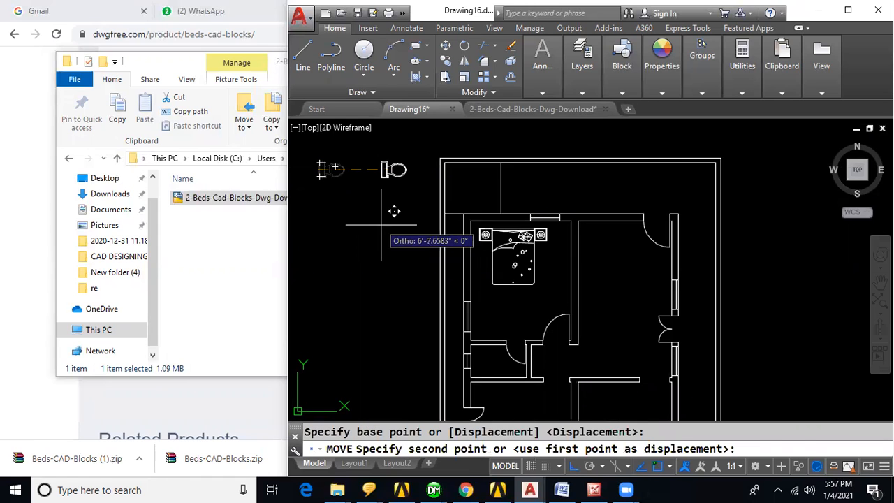
key("F8")
scroll(540, 363, "up", 6)
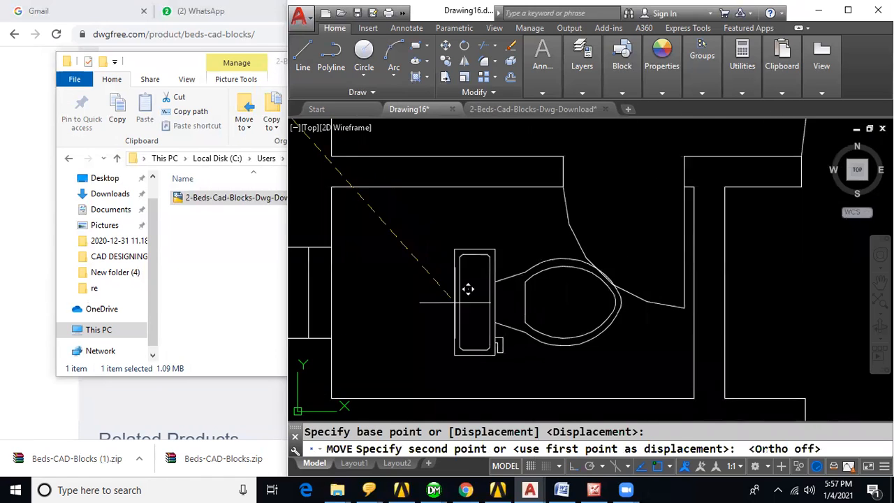
left_click(351, 278)
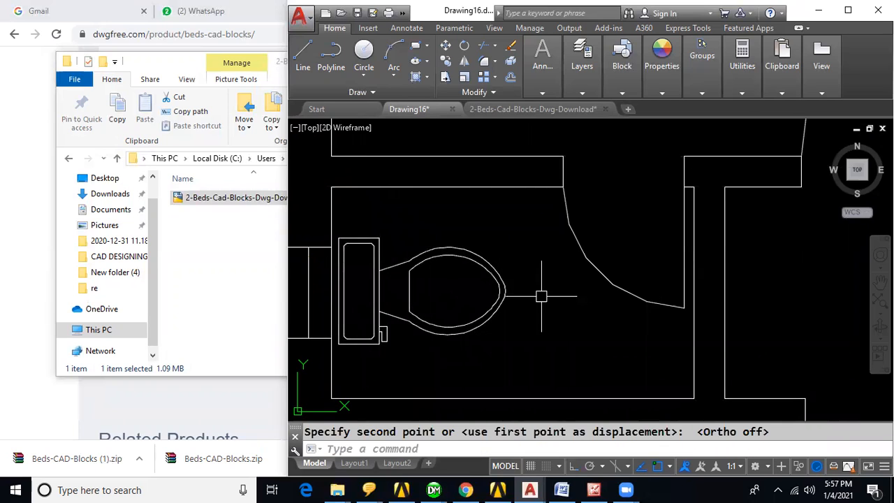
scroll(541, 293, "down", 6)
scroll(628, 324, "down", 2)
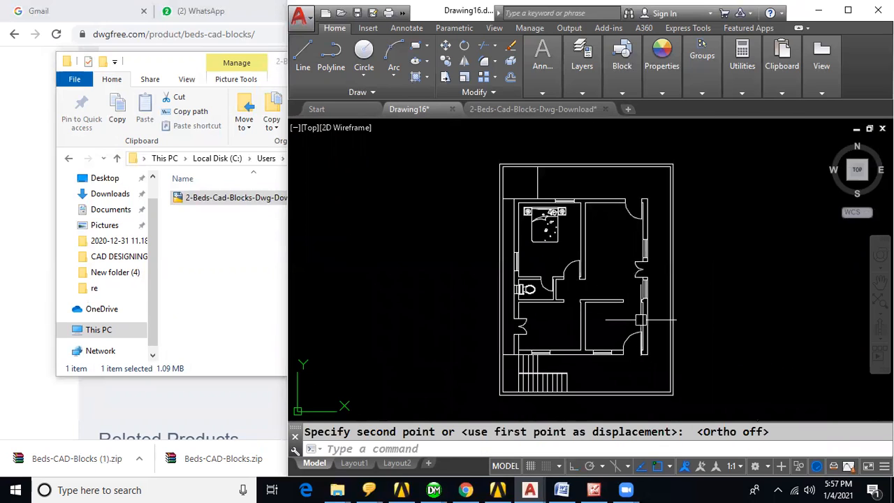
key("Escape")
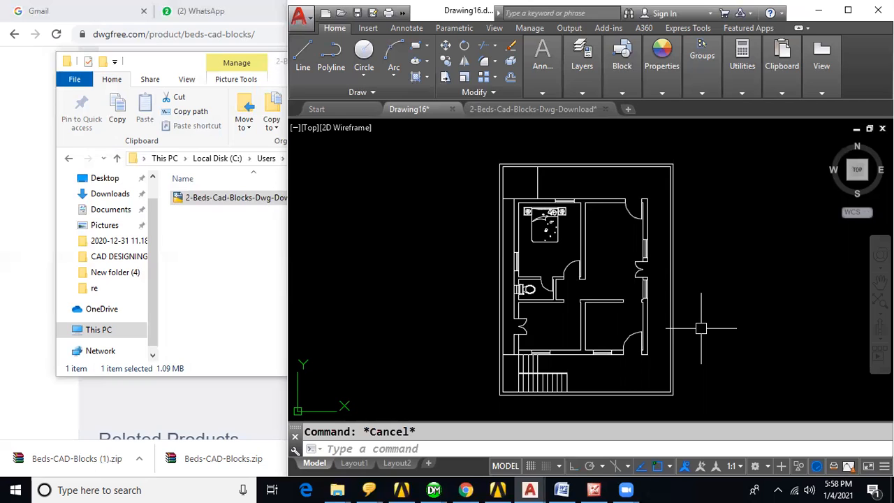
Insert the three-seat sofa block from Home - Space Planner.dwg in DesignCenter outside the floor plan, beyond its upper-left corner.
key("ctrl+2")
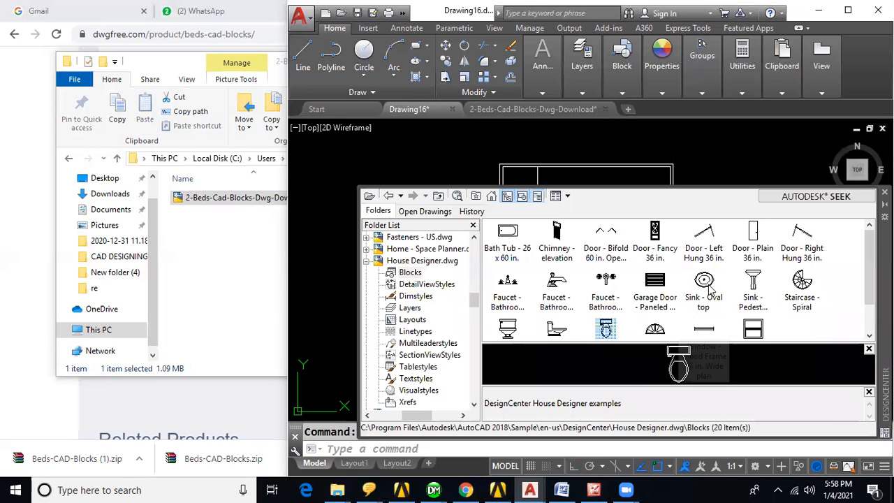
left_click(366, 248)
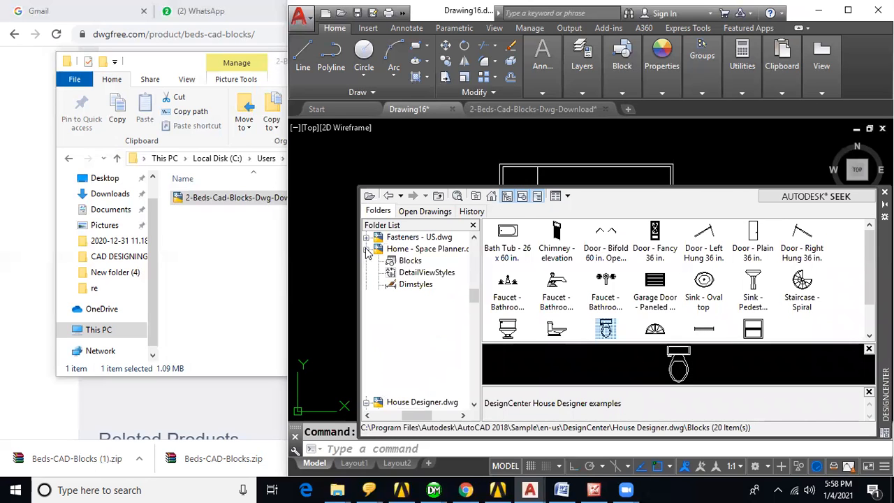
left_click(410, 261)
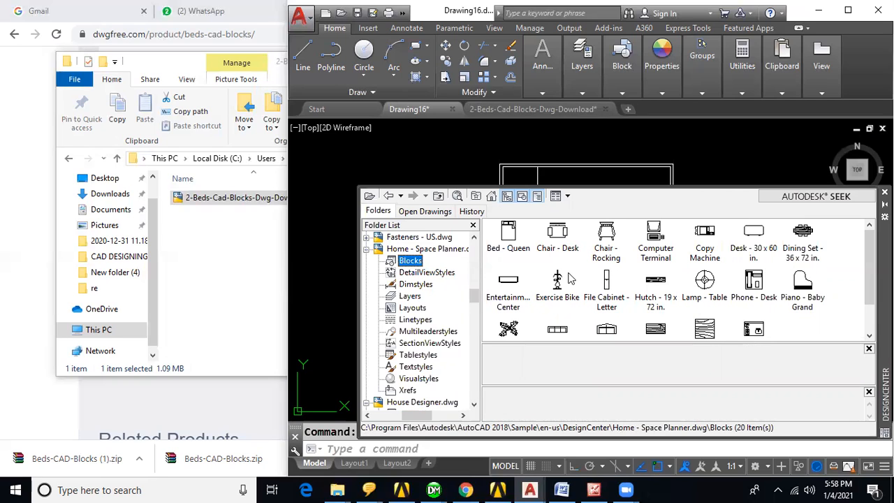
mouse_move(559, 334)
left_mouse_down()
mouse_move(395, 169)
mouse_move(373, 163)
left_mouse_up()
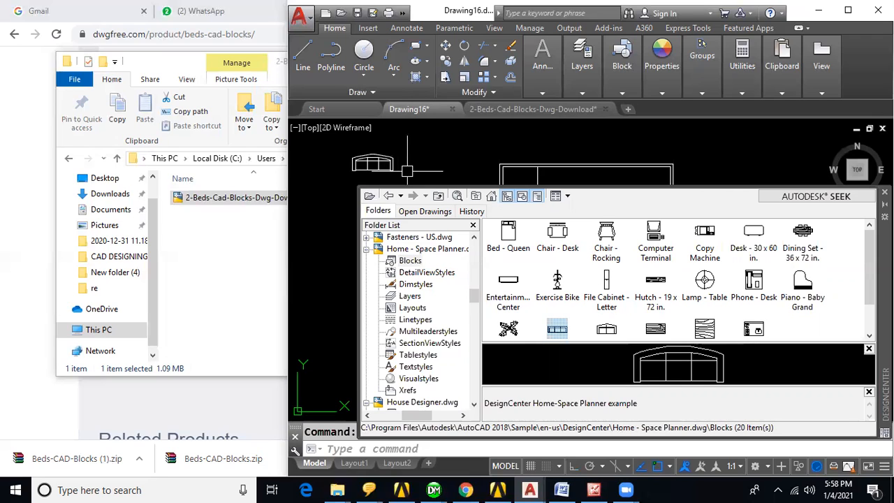
left_click(884, 193)
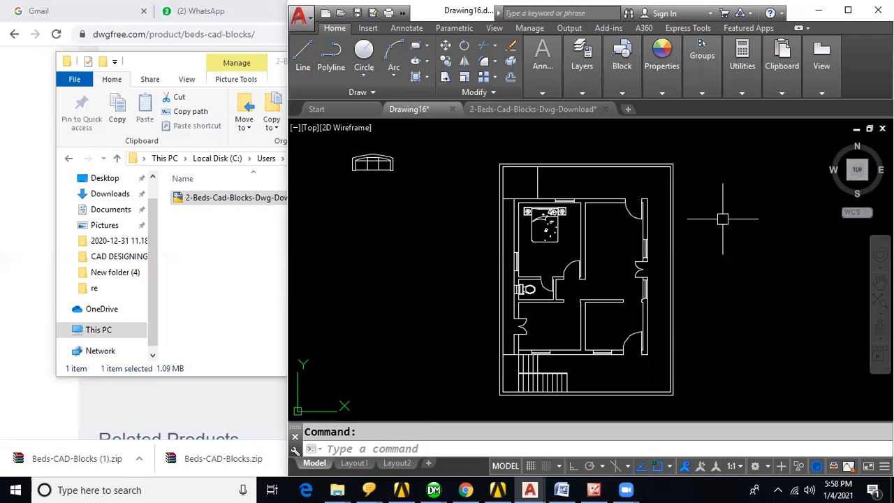
type("ro")
key("Return")
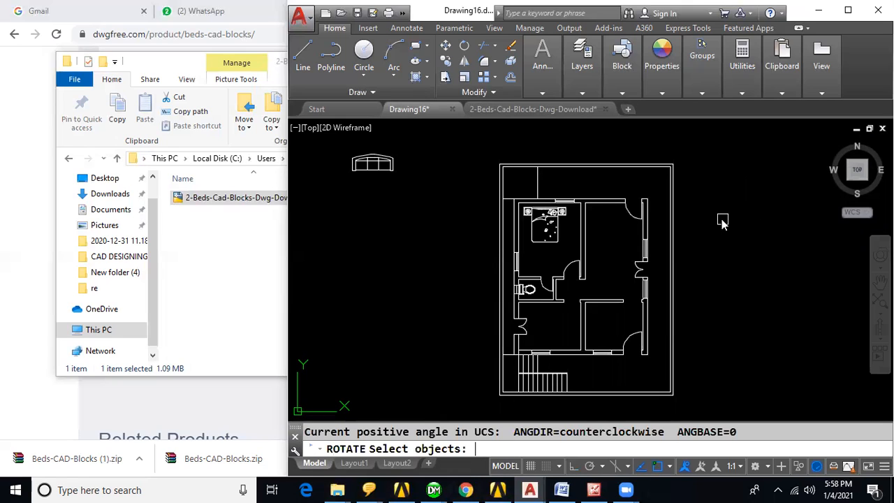
key("Escape")
Move the sofa block from its back midpoint into the large upper-right room, below the top wall.
type("m")
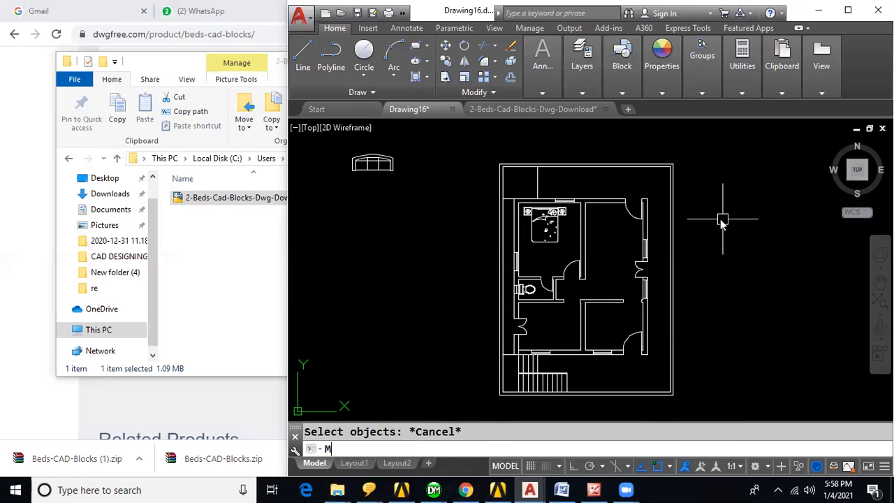
key("Return")
left_click(373, 167)
key("Return")
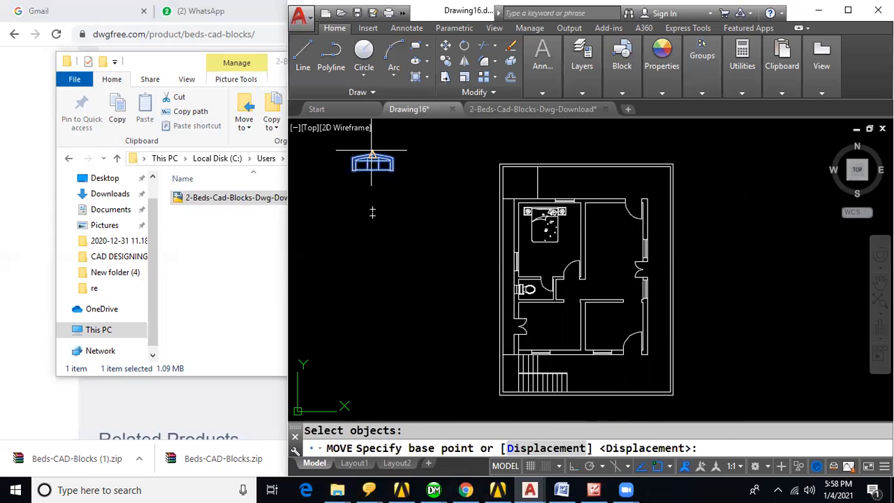
left_click(373, 165)
scroll(601, 199, "up", 4)
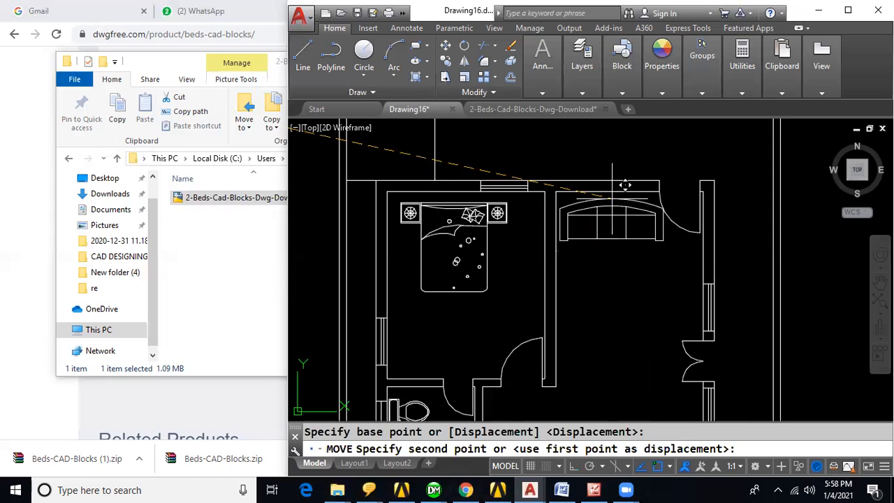
left_click(618, 233)
Rotate the sofa by 90° about its back midpoint with Ortho on so its seats face right.
type("ro")
key("Return")
left_click(631, 277)
key("Return")
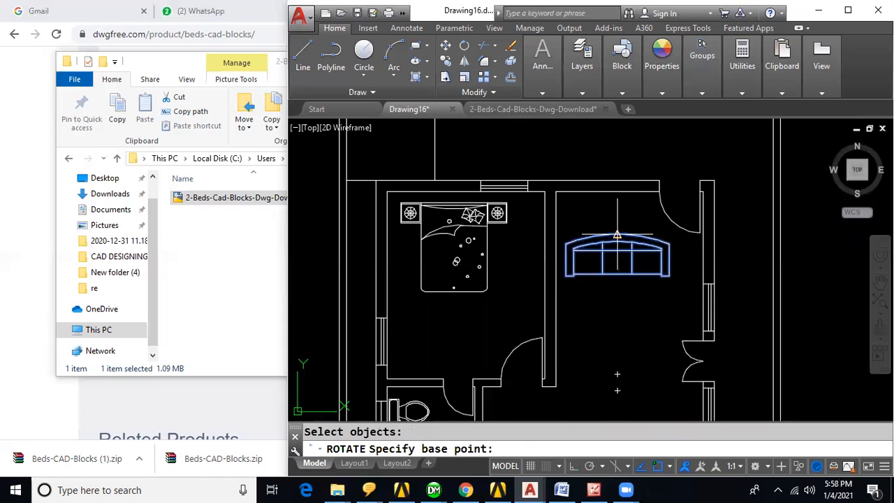
left_click(617, 234)
key("F8")
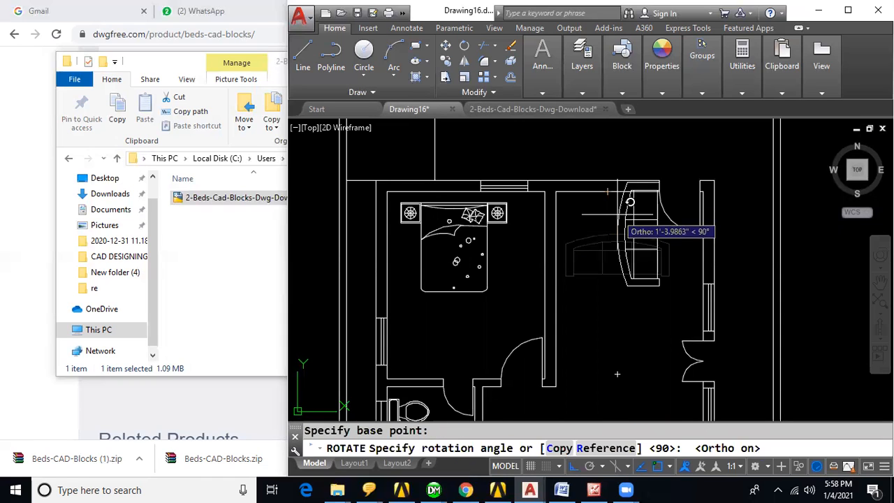
left_click(644, 321)
Move the rotated sofa with Ortho off against the left wall of the upper-right room, just below the top wall.
type("m")
key("Return")
left_click(645, 293)
left_click(645, 285)
left_click(644, 282)
key("Return")
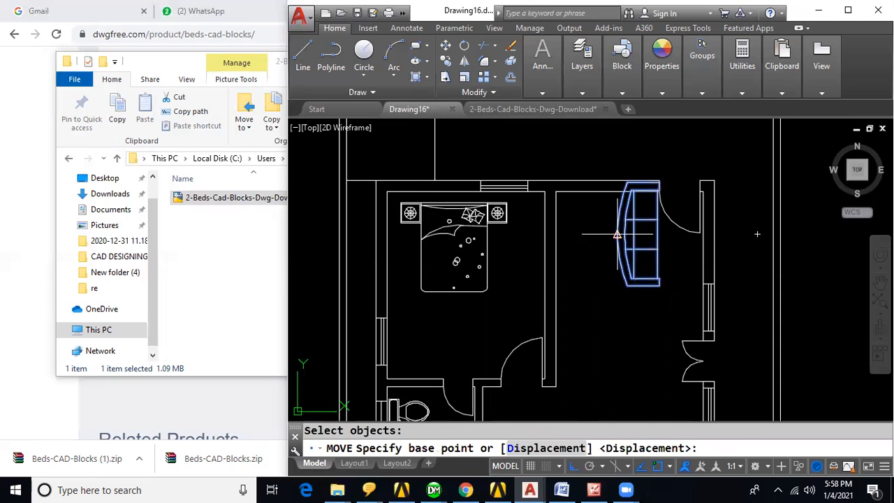
left_click(617, 234)
key("F8")
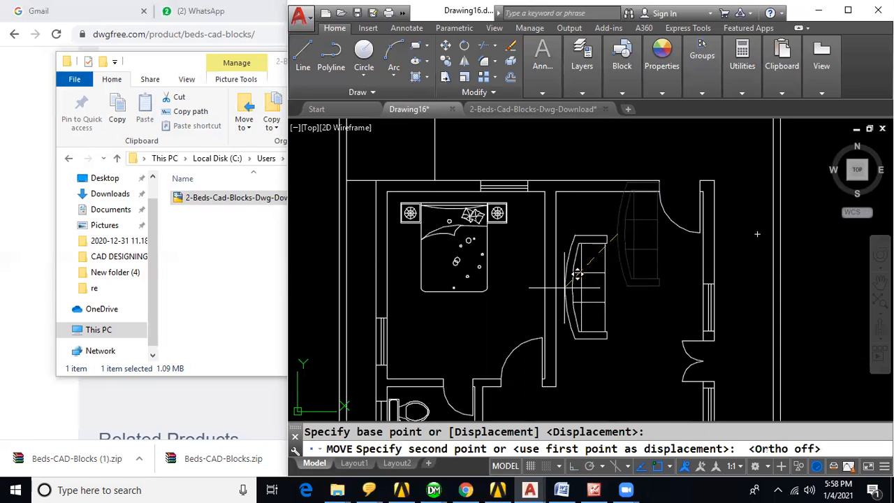
left_click(555, 248)
scroll(545, 266, "down", 5)
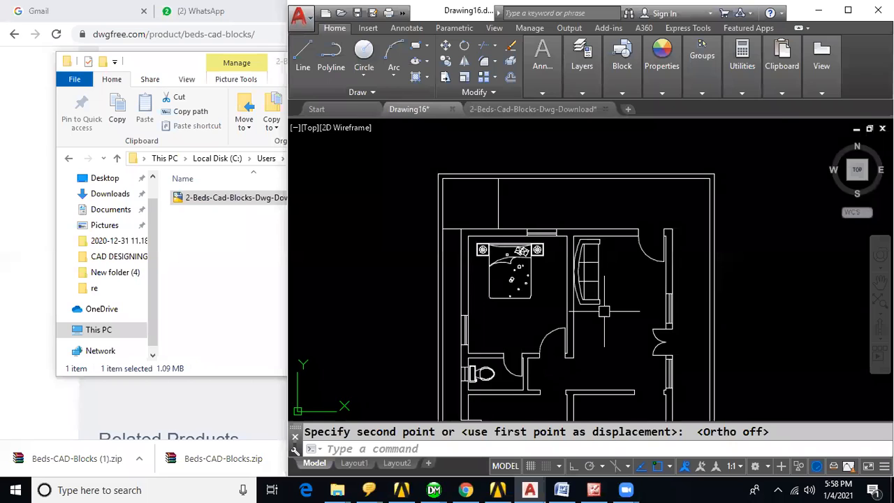
middle_click_drag(614, 380, 632, 274)
key("Escape")
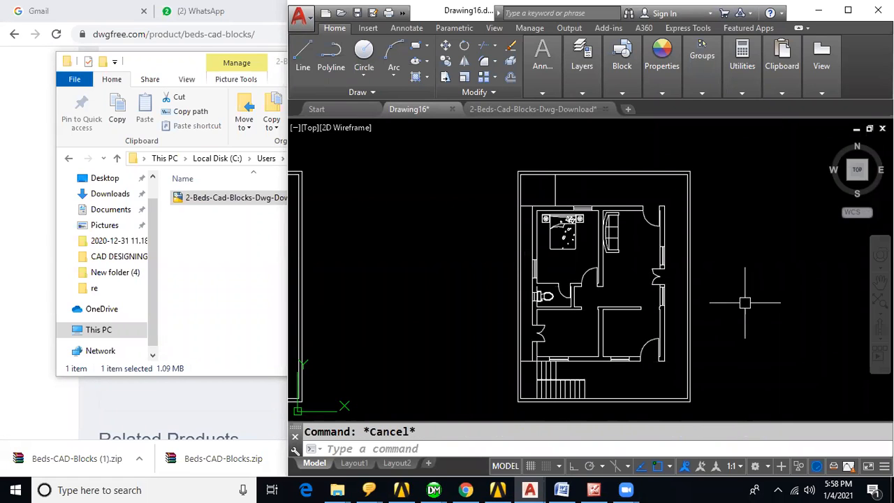
Draw a thin rectangle with object snap off along the upper face of the wall between the upper-right and lower-right rooms.
type("REC")
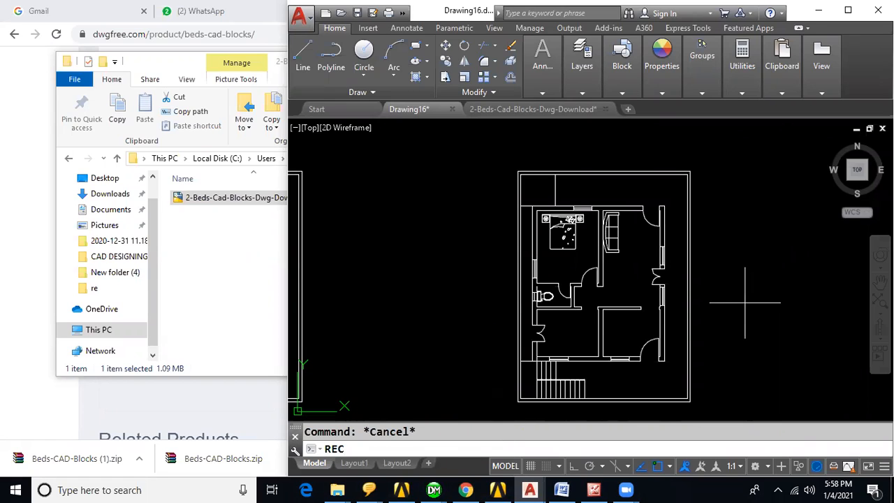
key("Return")
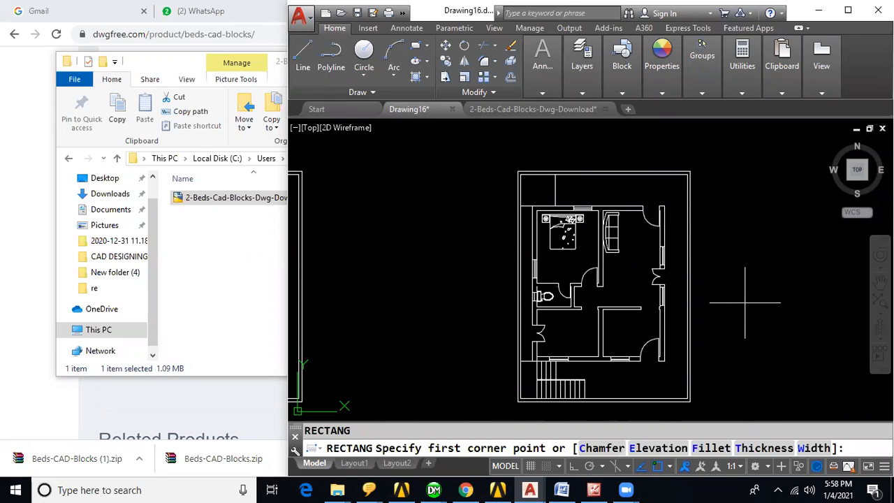
scroll(636, 296, "up", 2)
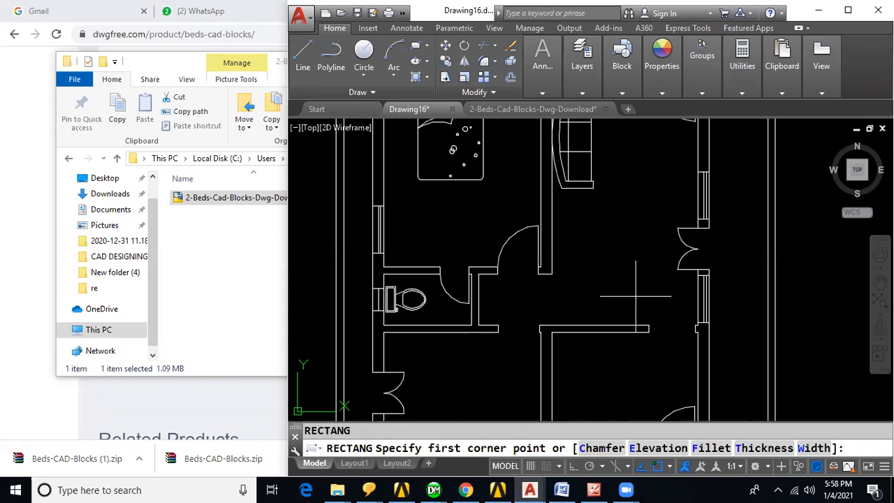
left_click(573, 328)
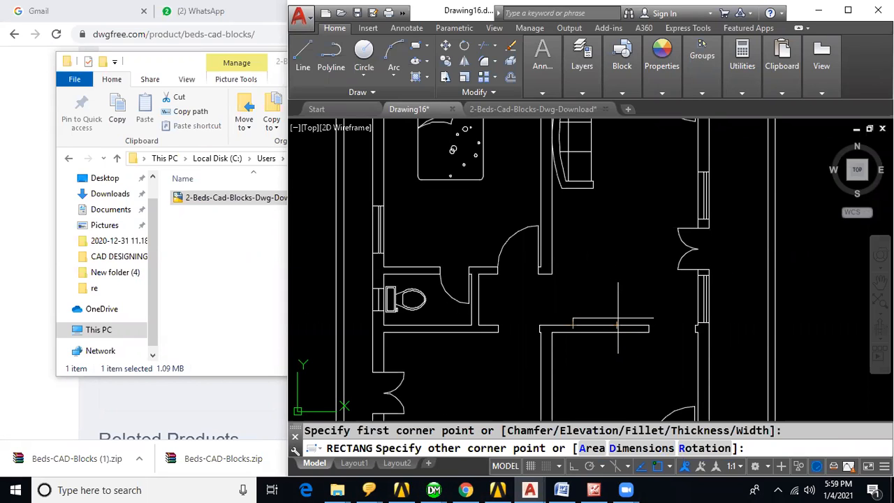
key("F3")
scroll(614, 325, "up", 2)
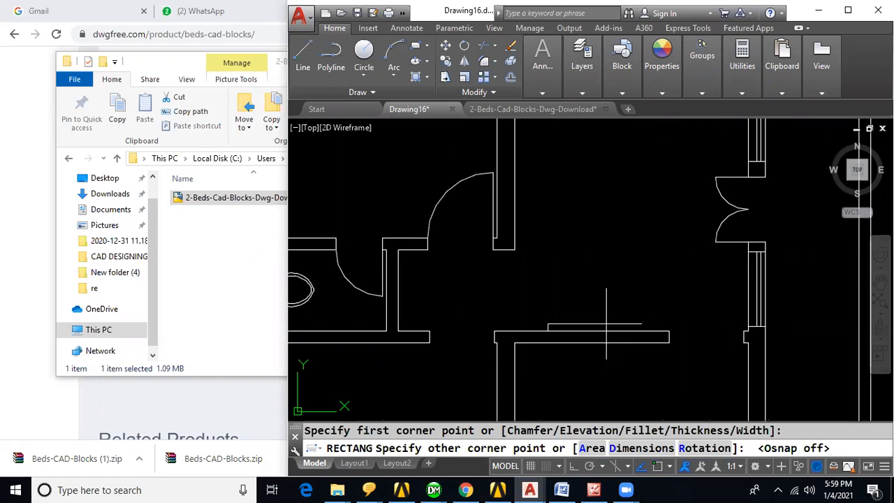
left_click(605, 323)
scroll(673, 309, "down", 3)
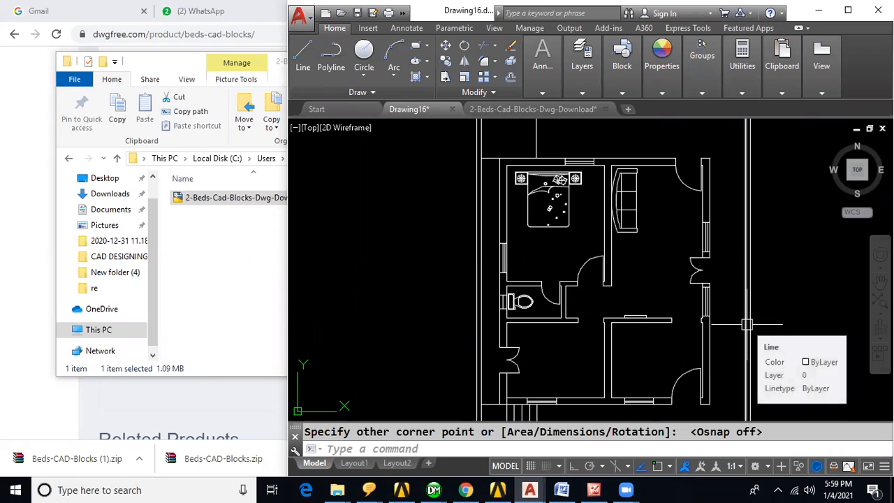
scroll(747, 324, "down", 4)
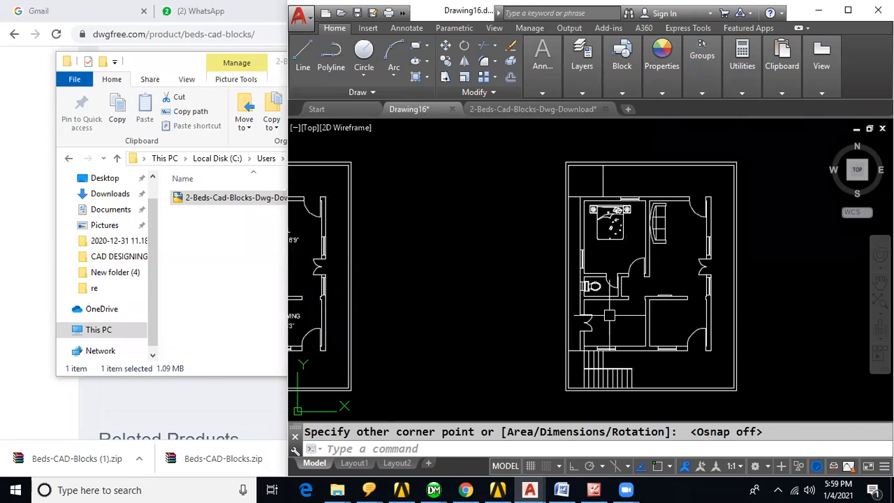
scroll(521, 311, "up", 3)
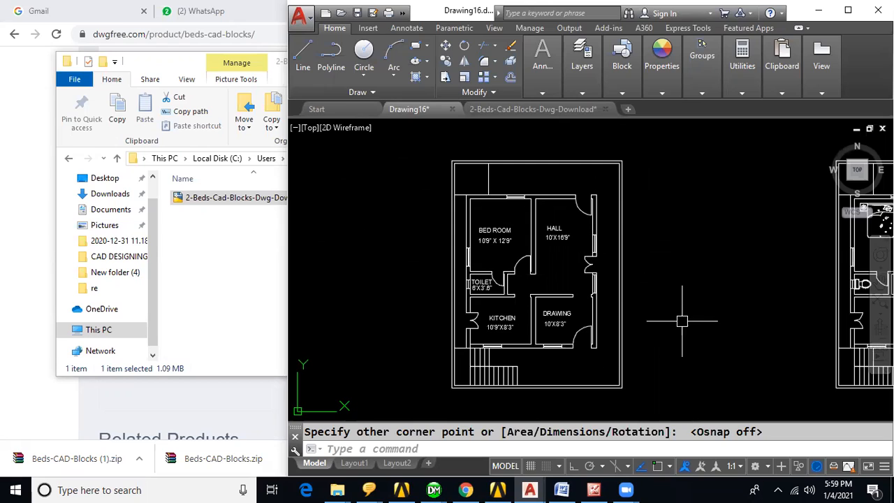
Draw vertical construction lines with object snap on through the two lower inner corners of the labelled plan's boundary wall.
type("XL")
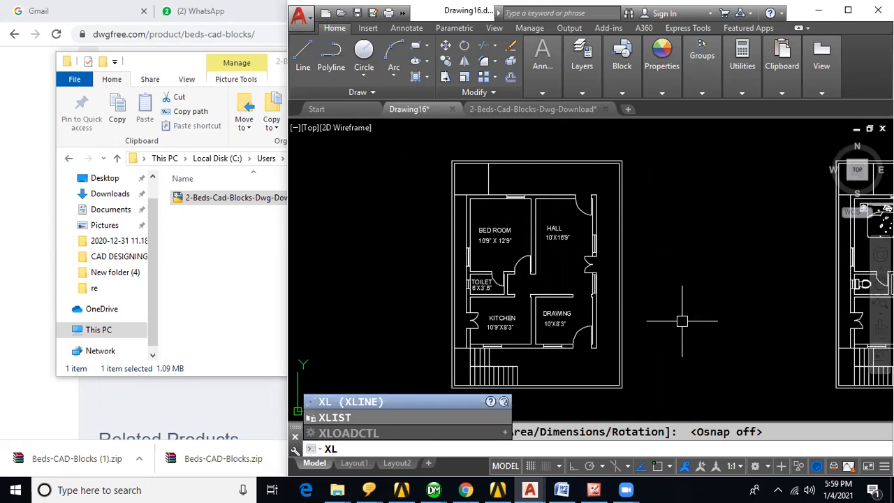
key("Return")
type("V")
key("Return")
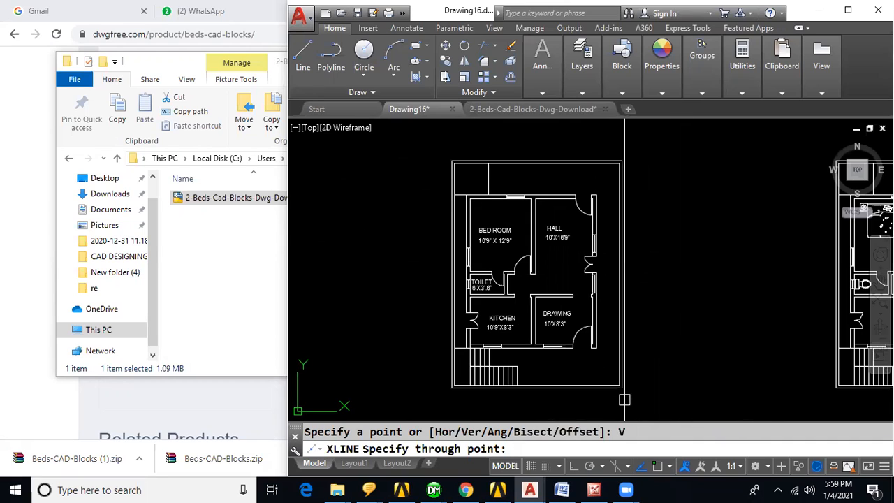
scroll(624, 400, "up", 4)
key("F3")
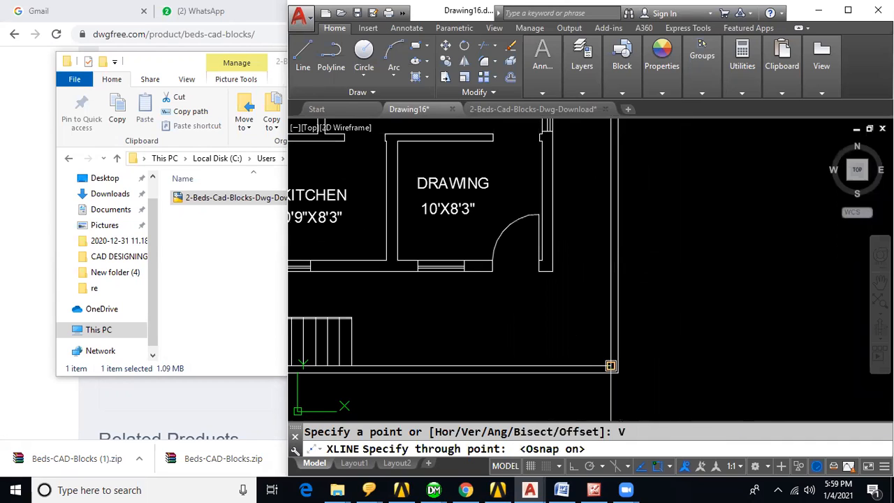
scroll(768, 314, "down", 2)
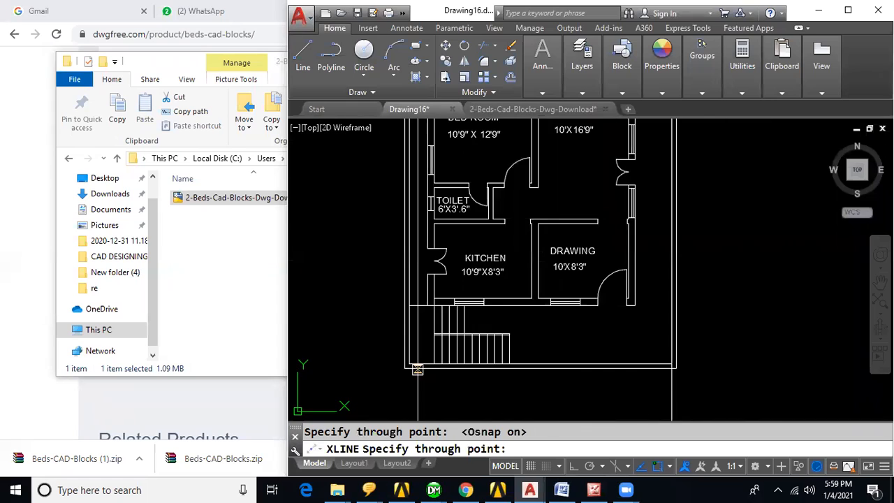
scroll(410, 360, "up", 4)
scroll(615, 352, "down", 4)
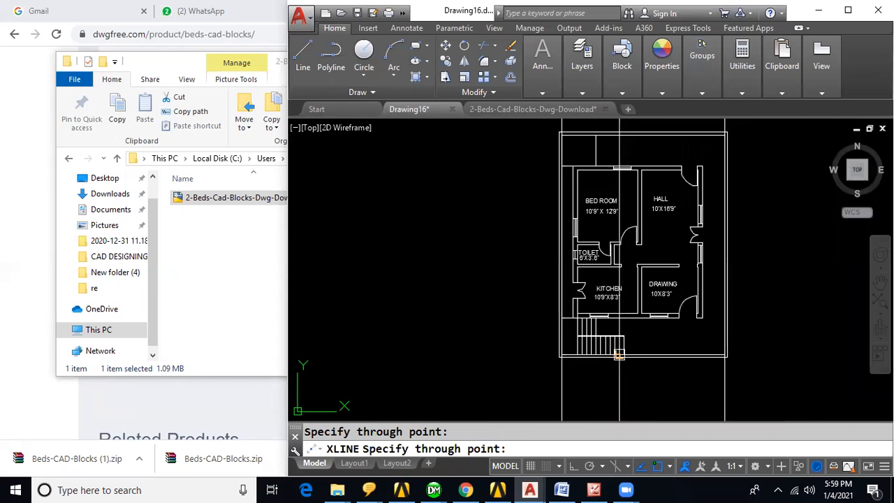
scroll(704, 357, "up", 4)
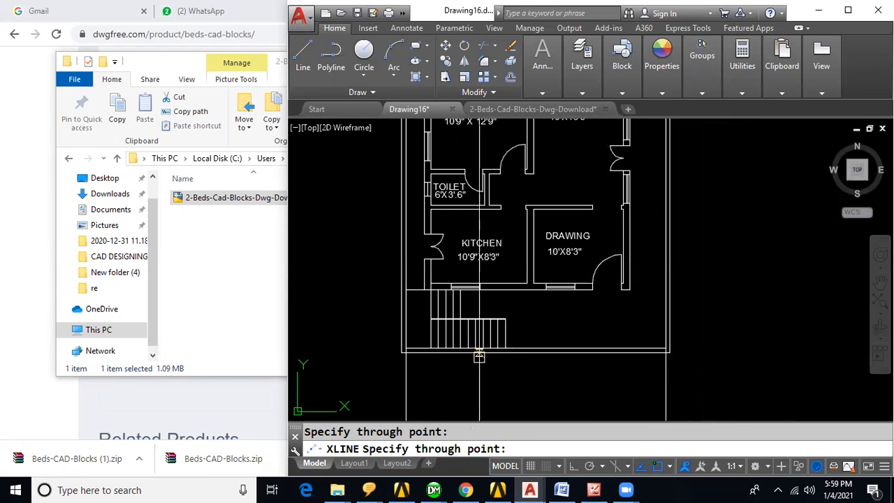
key("Escape")
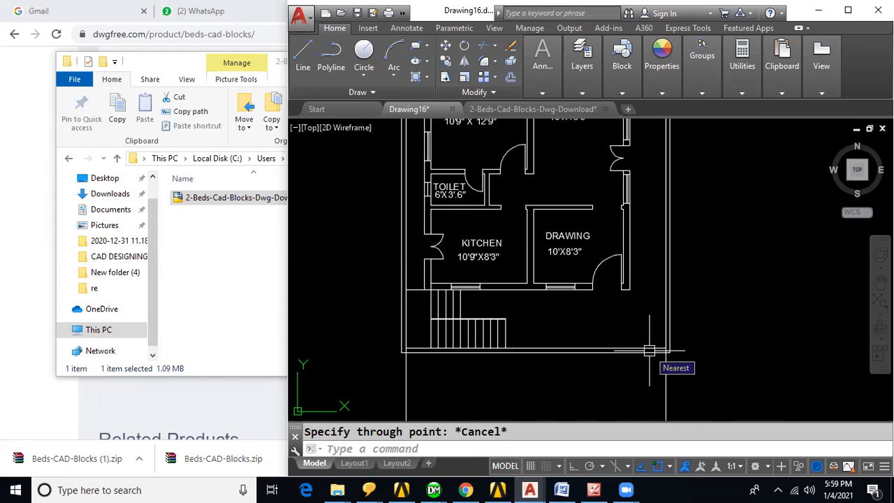
Draw a horizontal construction line across the two vertical lines, a short distance above the labelled plan.
scroll(705, 317, "down", 4)
middle_click_drag(740, 240, 684, 394)
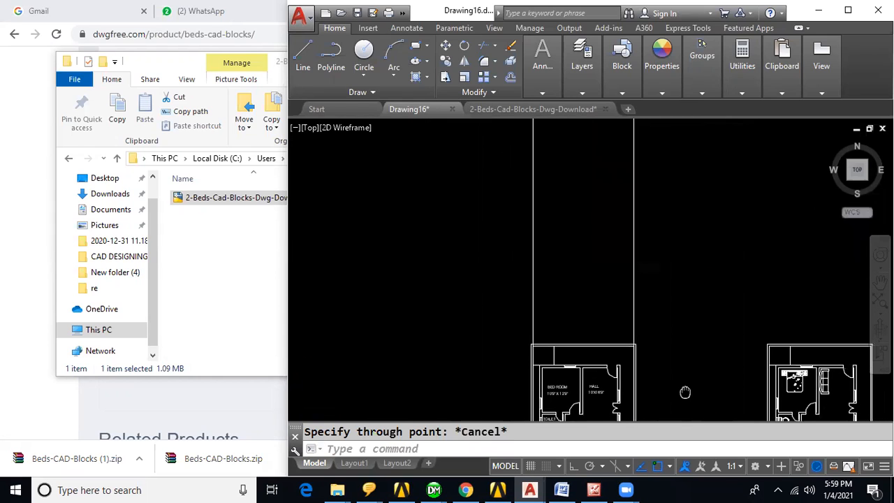
type("xl")
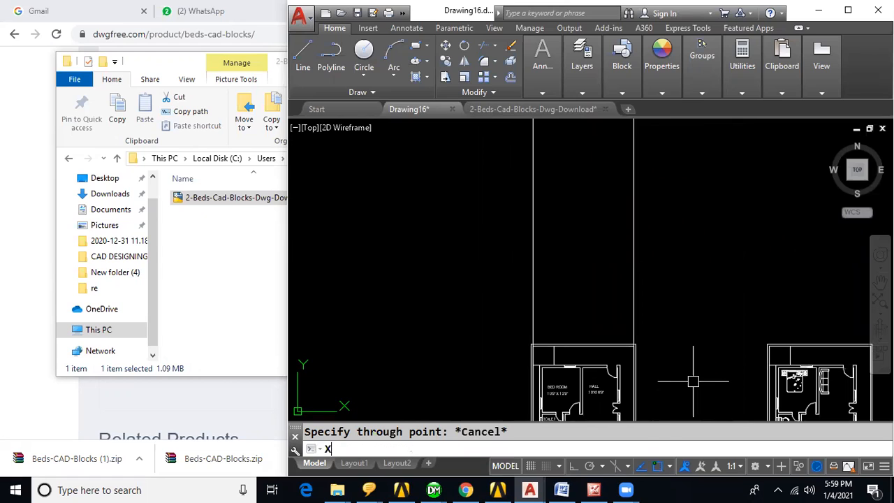
key("Return")
type("H")
key("Return")
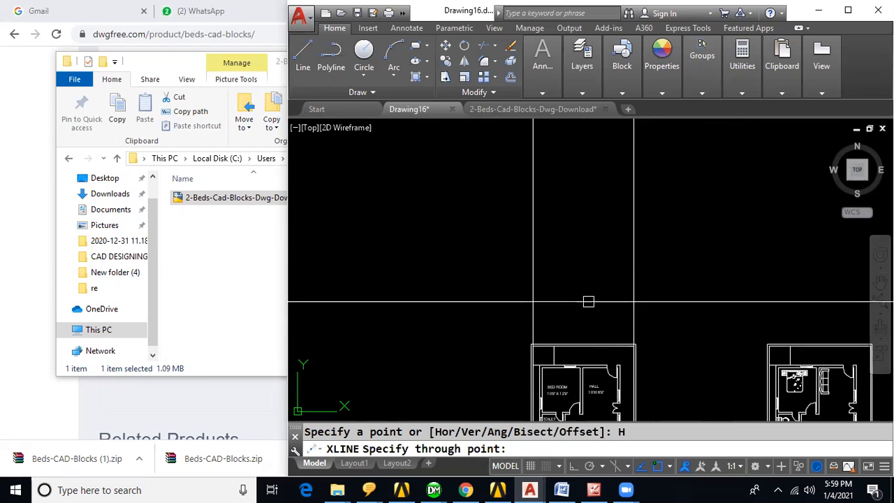
key("Escape")
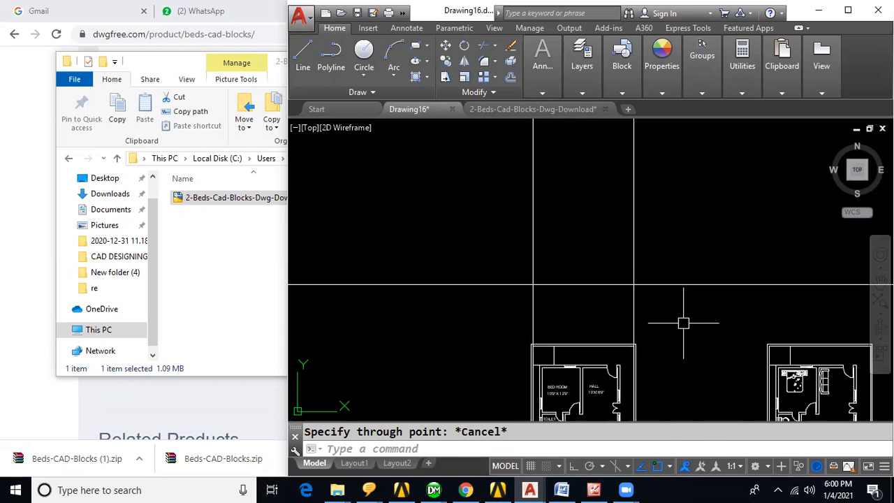
Offset the horizontal construction line upward by 10'.
key("Return")
type("10'")
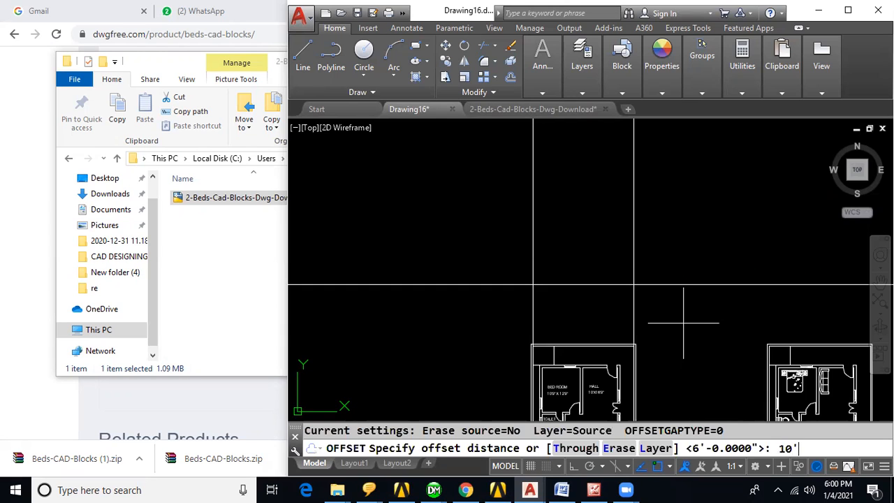
key("Return")
left_click(600, 285)
left_click(598, 241)
key("Return")
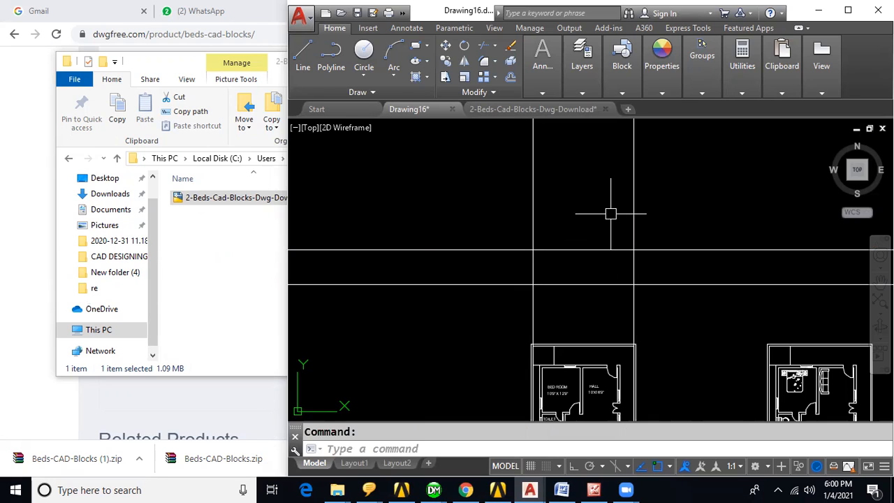
Offset the upper horizontal line upward by 5".
type("o")
key("Return")
type("5")
key("Return")
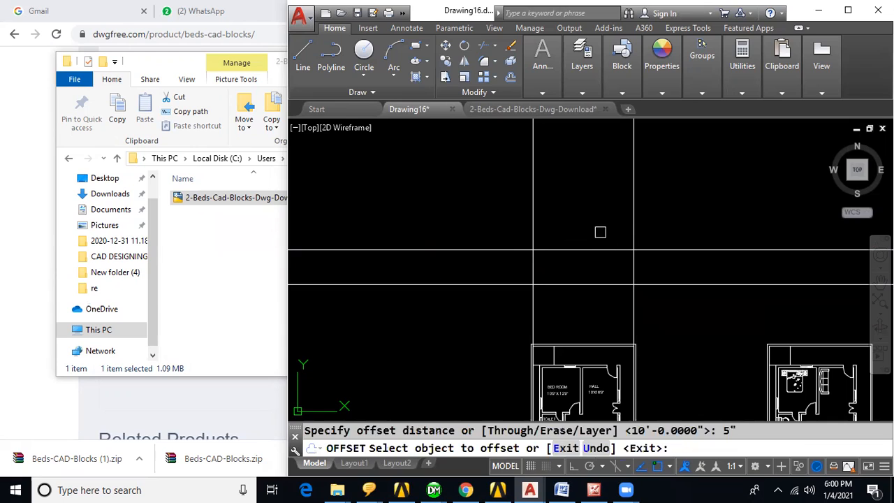
left_click(596, 249)
key("Escape")
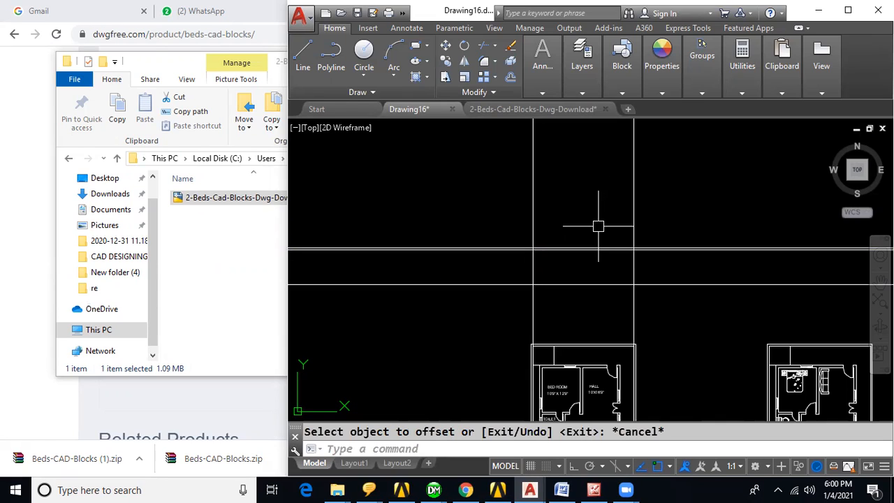
Offset the topmost horizontal line upward by 2.5'.
type("o")
key("Return")
type("2.5")
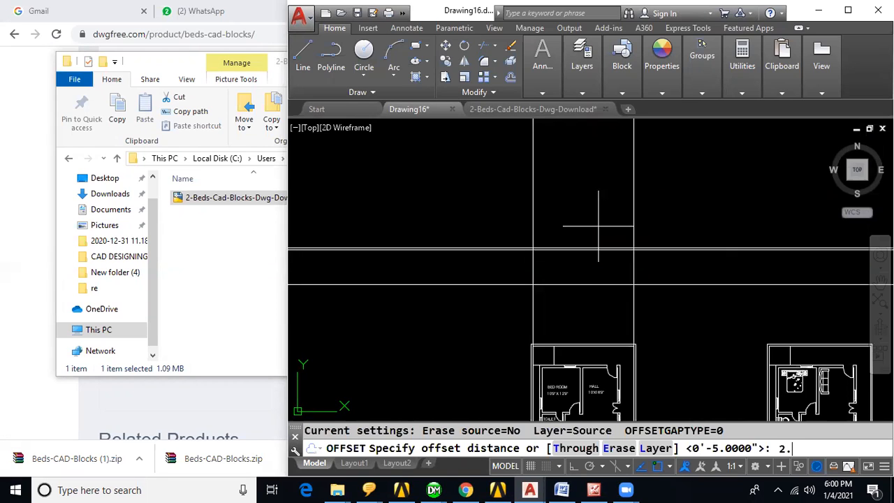
type("'")
key("Return")
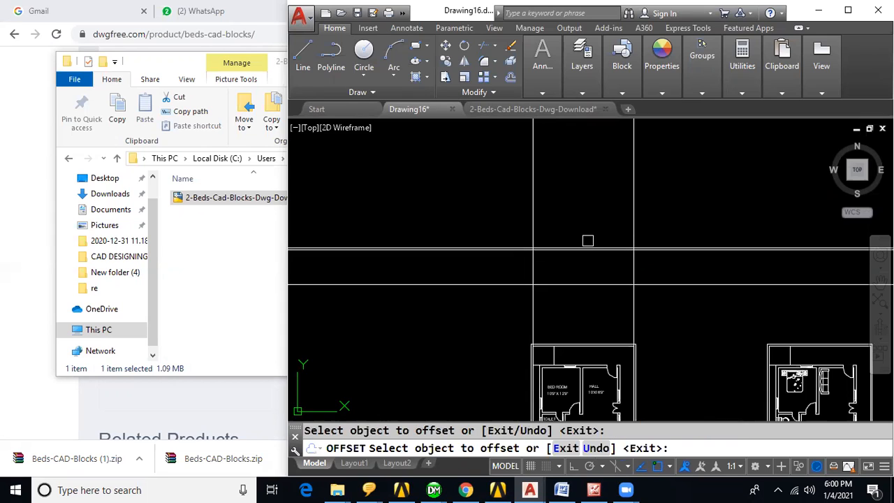
left_click(589, 245)
key("Escape")
Trim the upper construction lines to a closed band, removing the side overhangs, vertical ends above, and vertical segments down to the lowest horizontal line.
scroll(602, 242, "up", 4)
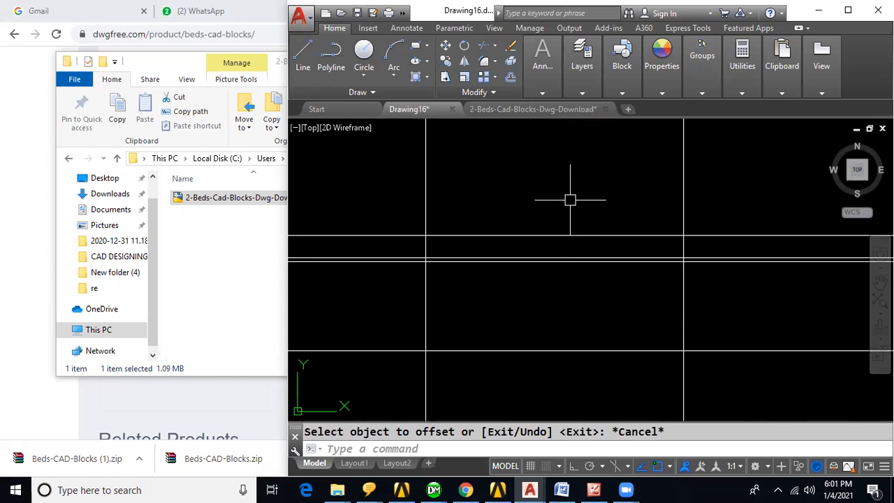
type("TR")
key("Return")
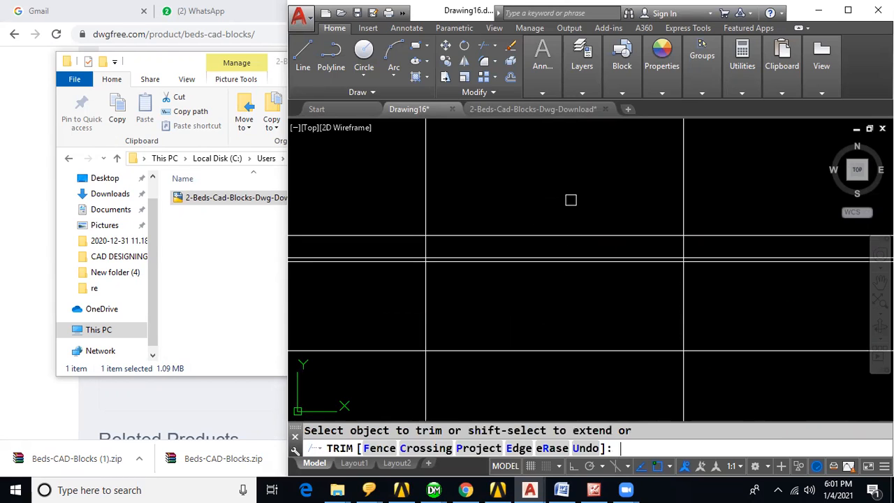
left_click(381, 202)
left_click(401, 283)
left_click(388, 173)
left_click(737, 199)
left_click(718, 192)
left_click(738, 292)
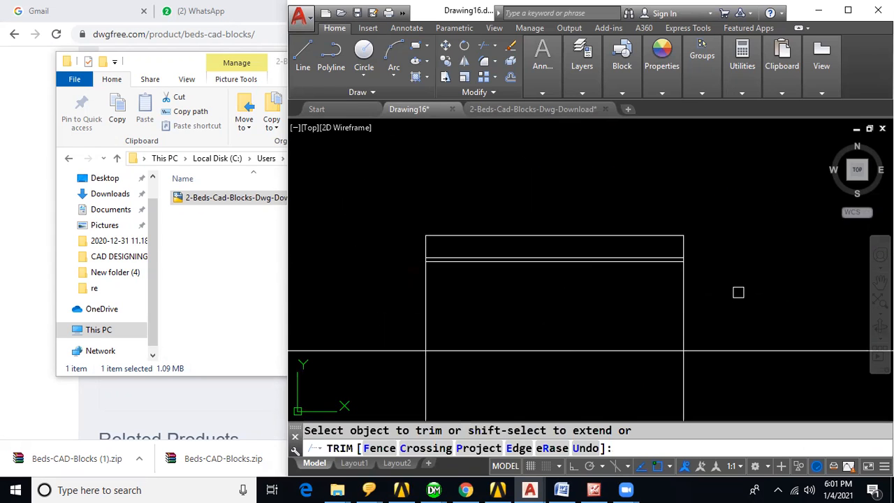
left_click(382, 308)
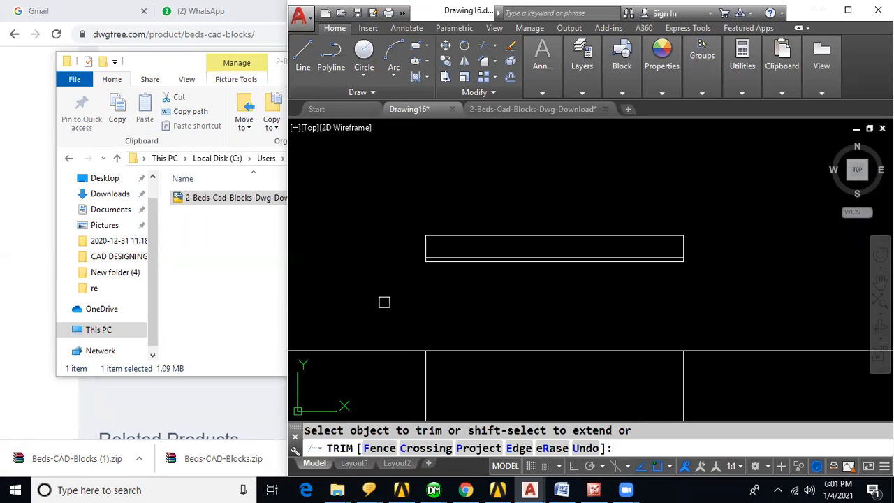
key("Escape")
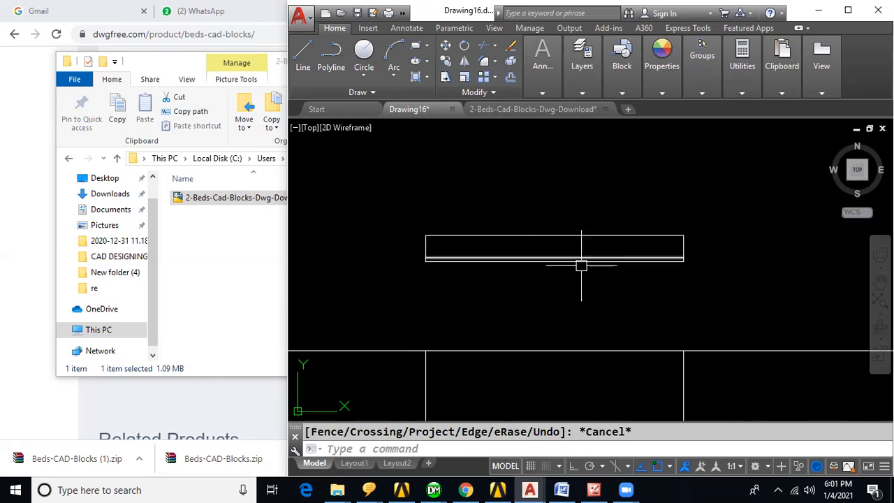
Draw a horizontal line with Ortho on between the band's left and right edges, just below its top edge.
type("L")
scroll(426, 238, "up", 4)
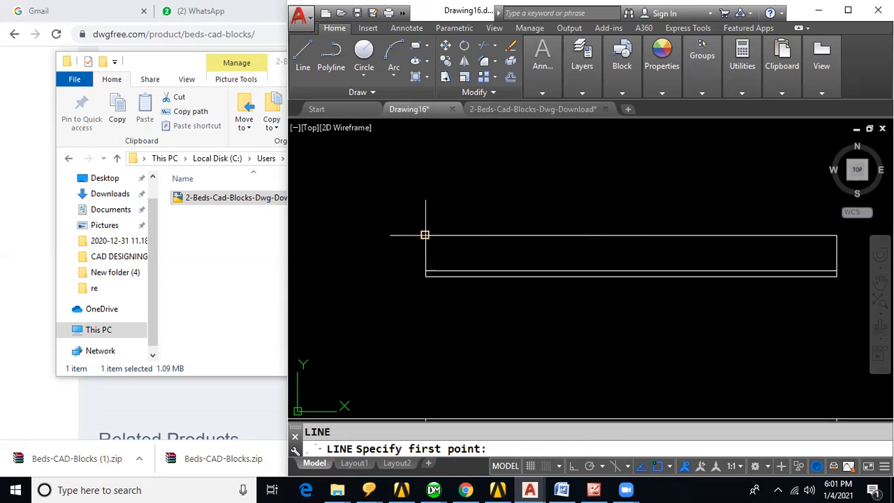
scroll(424, 233, "up", 3)
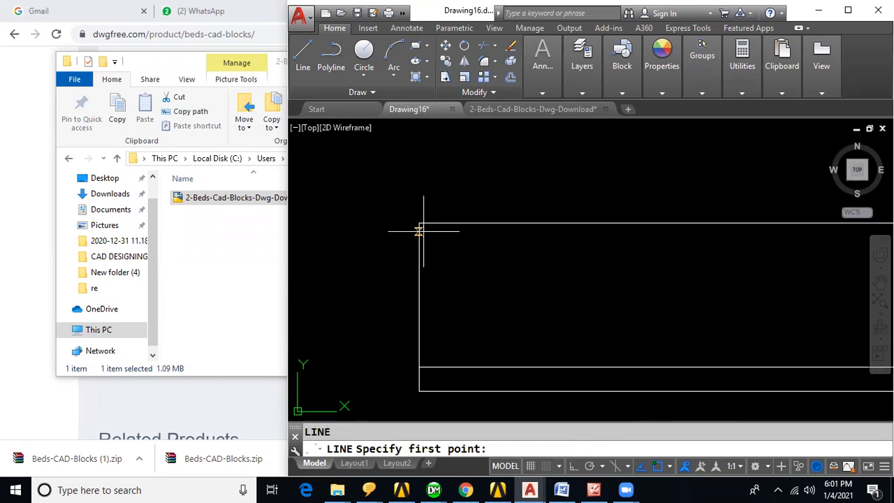
left_click(420, 230)
scroll(613, 249, "down", 4)
middle_click_drag(741, 250, 402, 253)
key("F8")
middle_click_drag(769, 249, 618, 259)
left_click(694, 249)
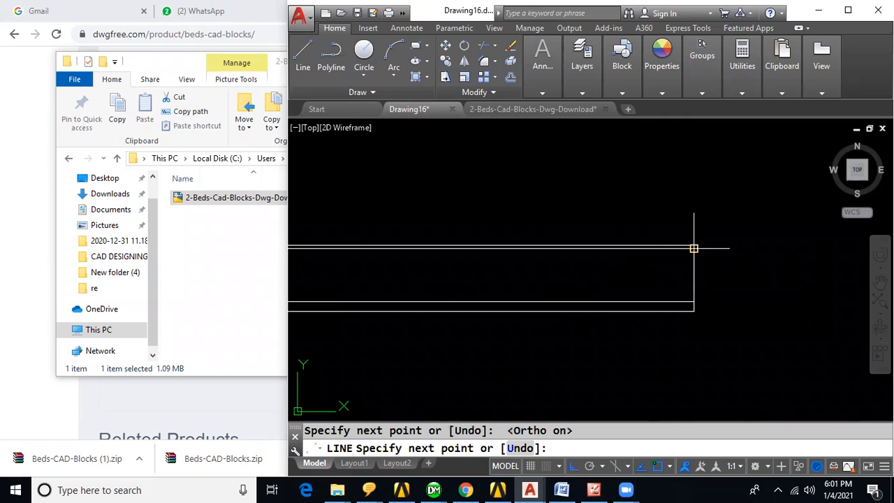
scroll(722, 279, "down", 3)
key("Escape")
Draw a large rectangle with object snap off inside the left end of the band, between its upper and lower inner lines.
scroll(671, 310, "up", 2)
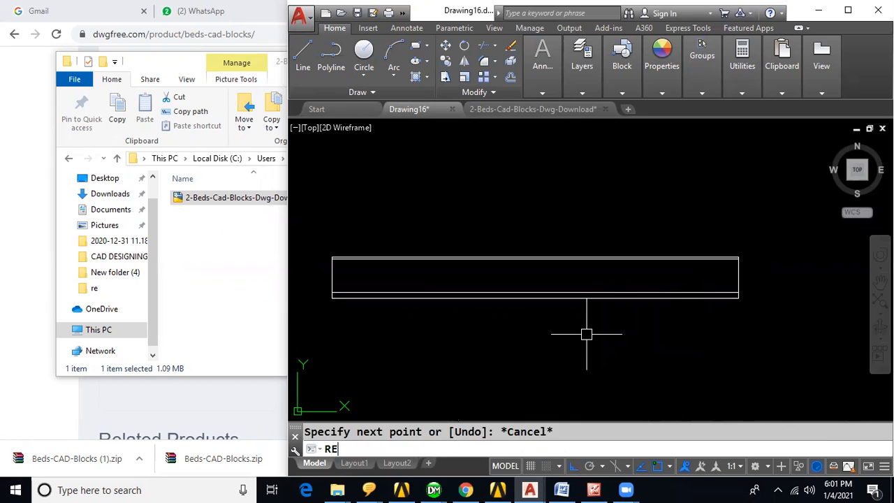
type("REC")
key("Return")
key("F3")
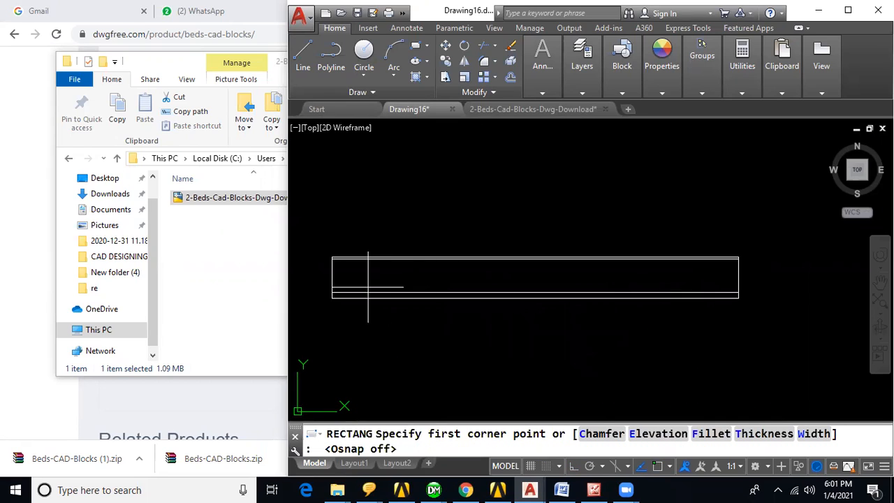
scroll(337, 270, "up", 4)
left_click(330, 249)
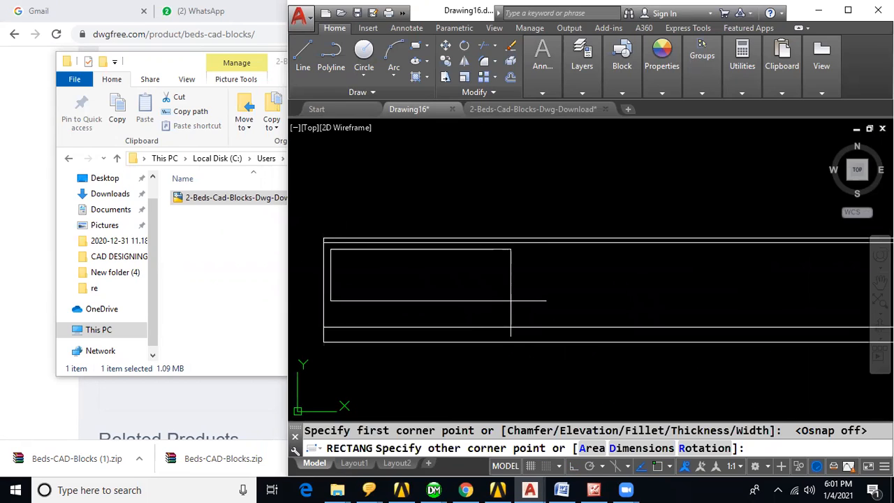
left_click(532, 319)
Draw three thin horizontal rectangles beside the large one inside the band, stepping each one lower and further right.
key("Return")
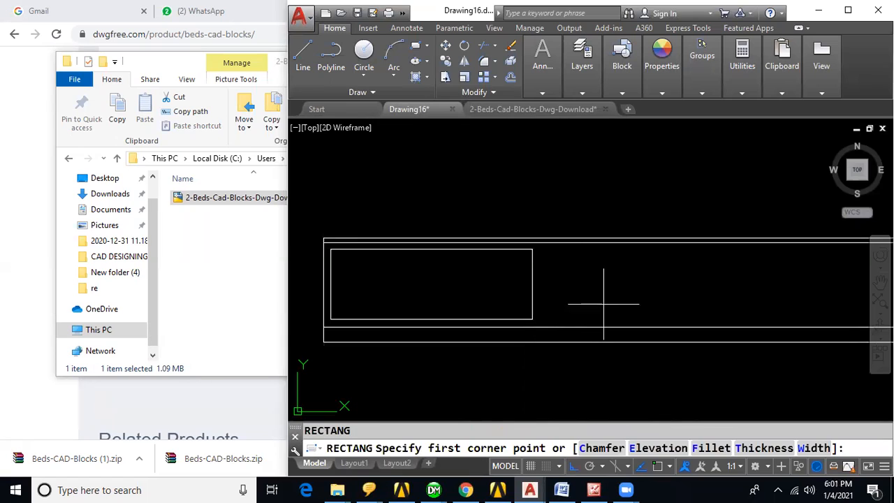
left_click(545, 248)
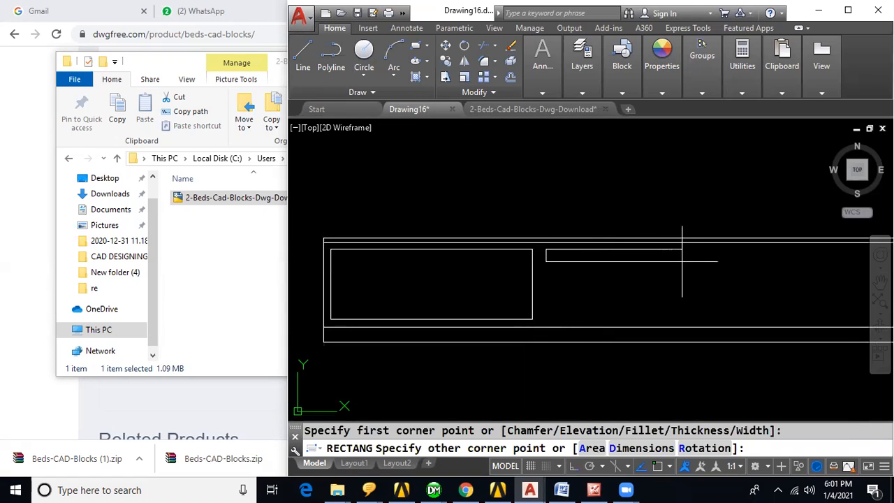
left_click(695, 257)
key("Return")
left_click(585, 271)
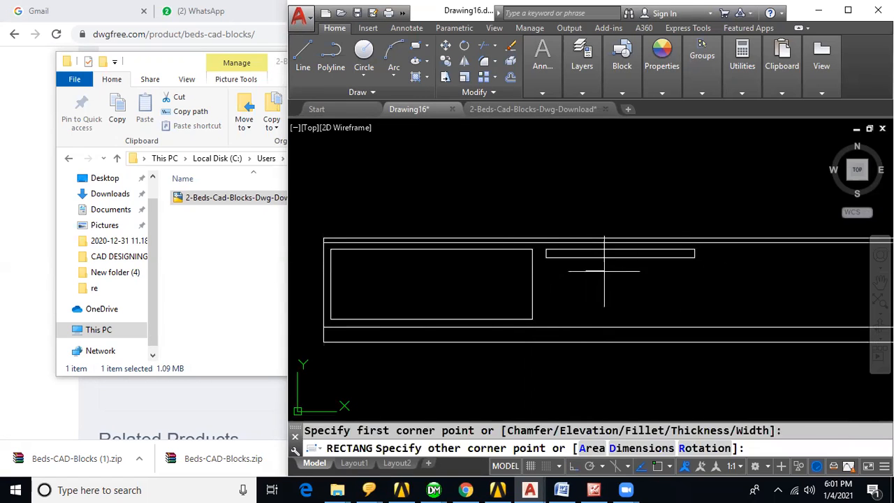
left_click(720, 279)
key("Return")
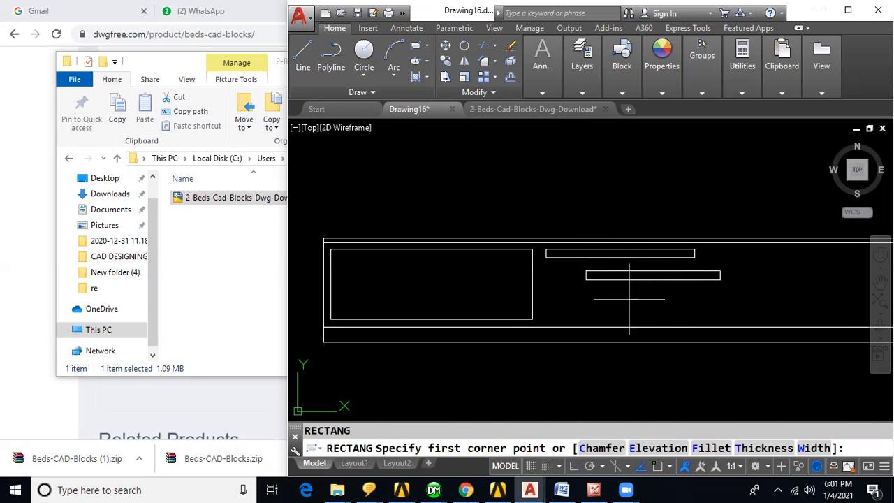
left_click(632, 299)
left_click(758, 307)
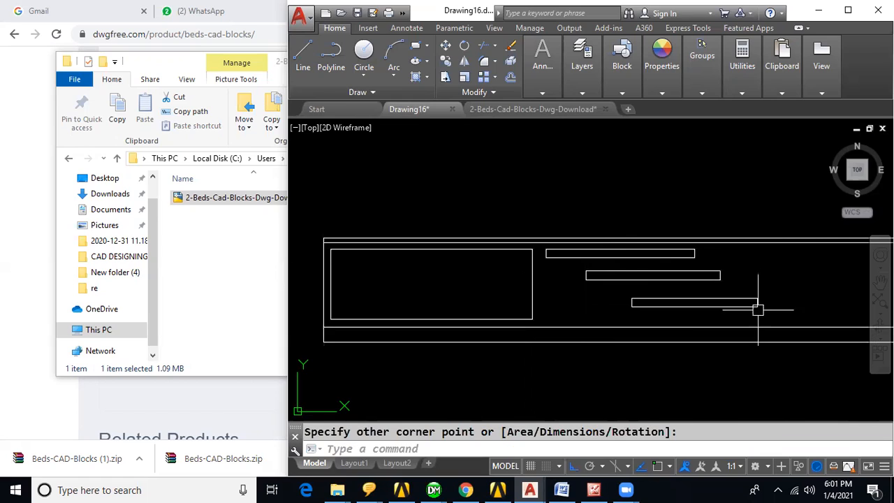
Draw a rectangle inside the band's right end and a longer one between it and the three thin rectangles.
scroll(758, 310, "down", 4)
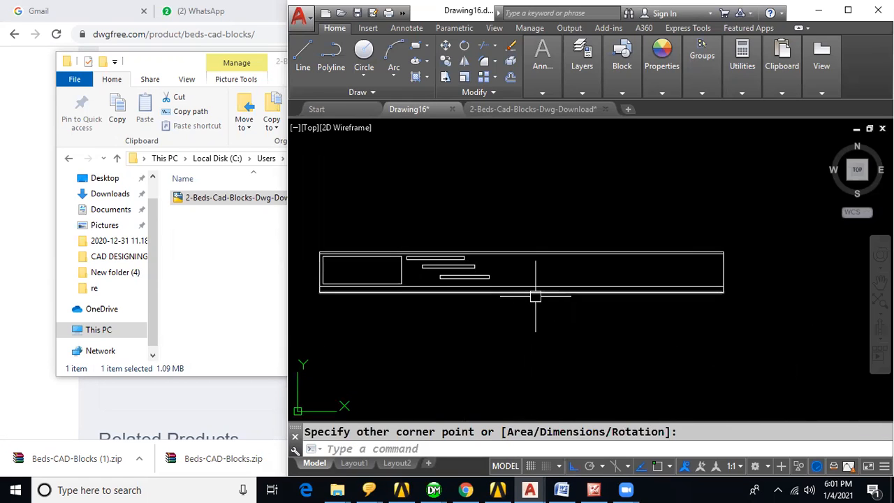
key("Return")
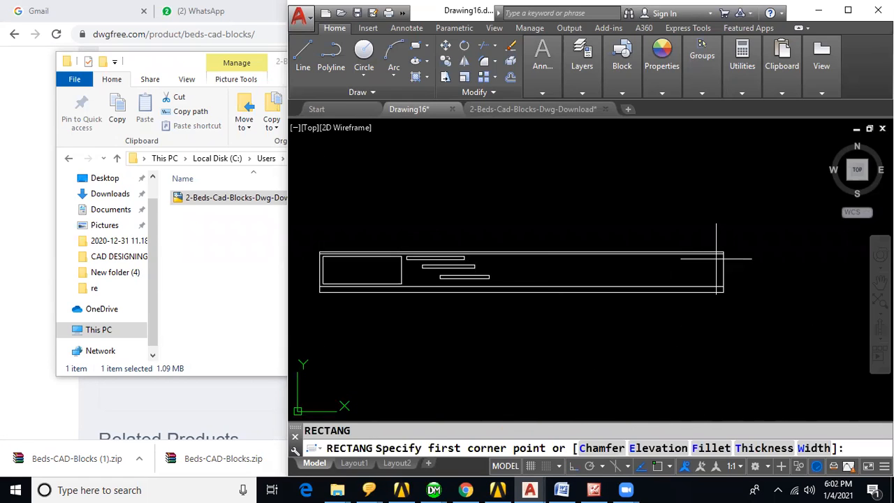
left_click(718, 257)
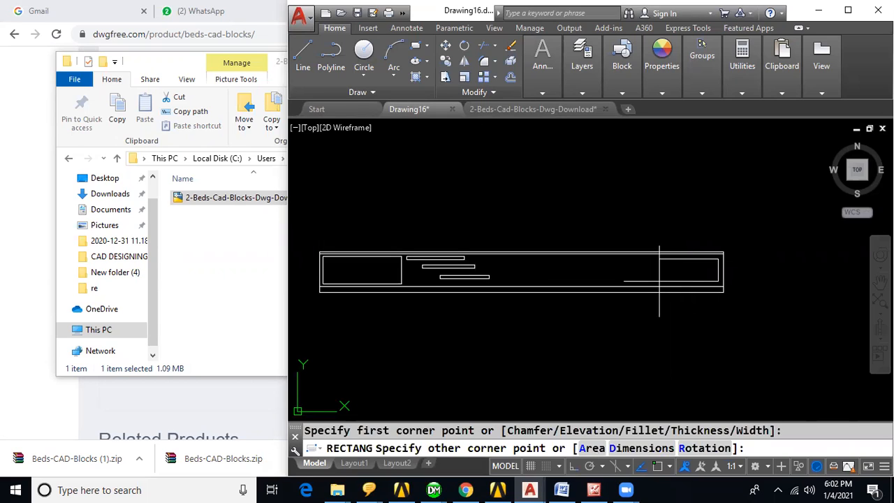
left_click(658, 281)
key("Return")
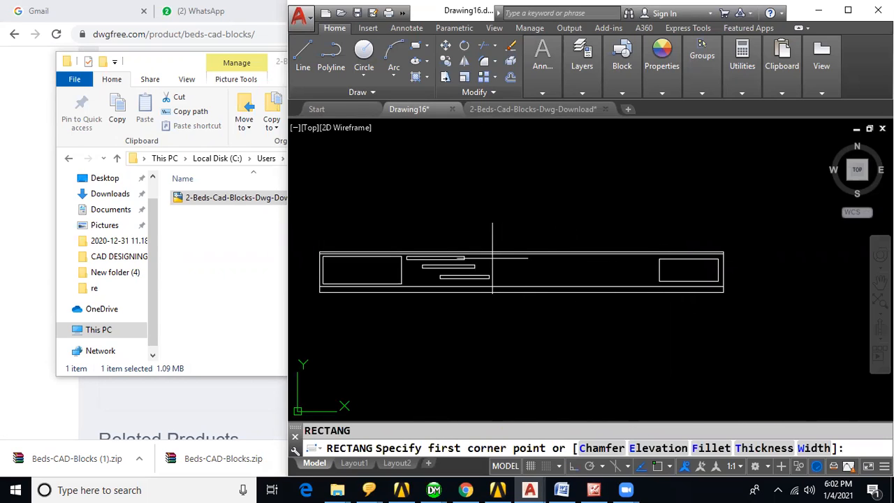
left_click(493, 258)
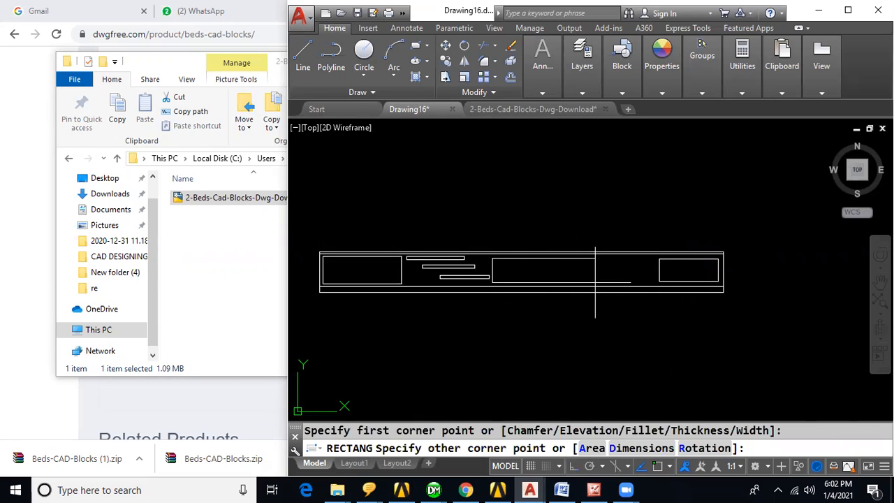
left_click(647, 281)
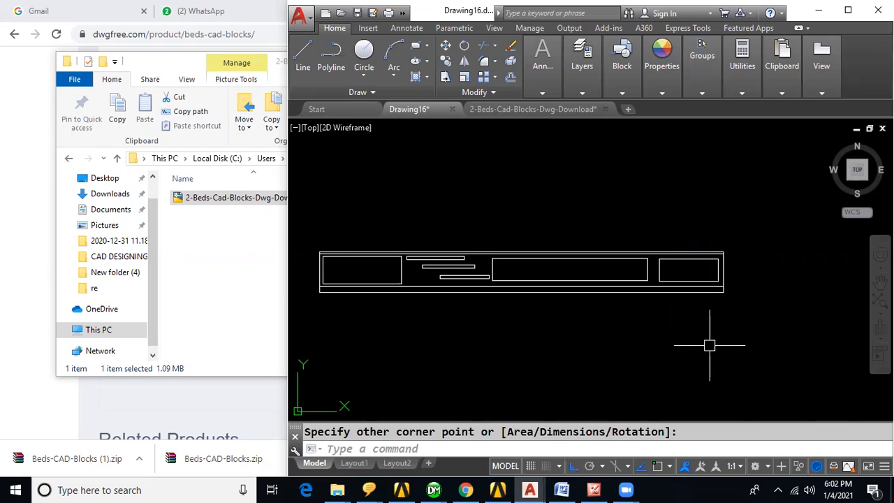
type("c")
key("Return")
scroll(515, 256, "up", 4)
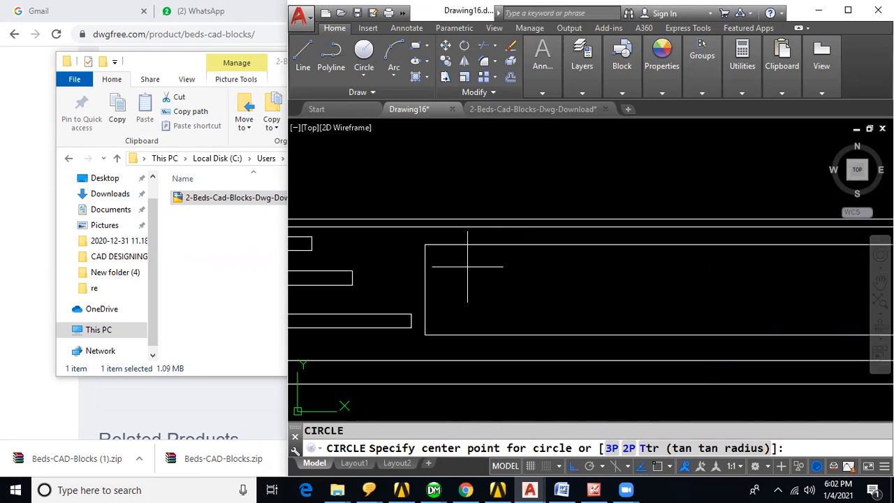
key("Escape")
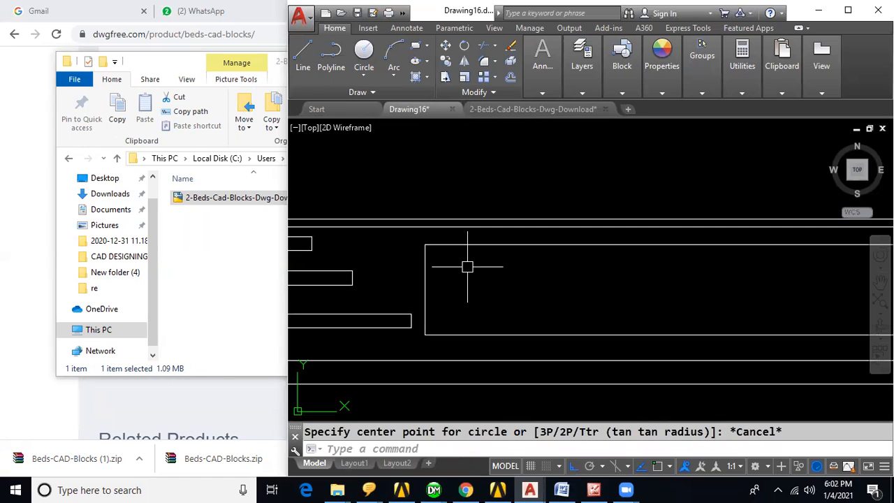
Draw a slightly smaller rectangle inside the long middle rectangle, leaving a narrow even border.
type("REC")
key("Return")
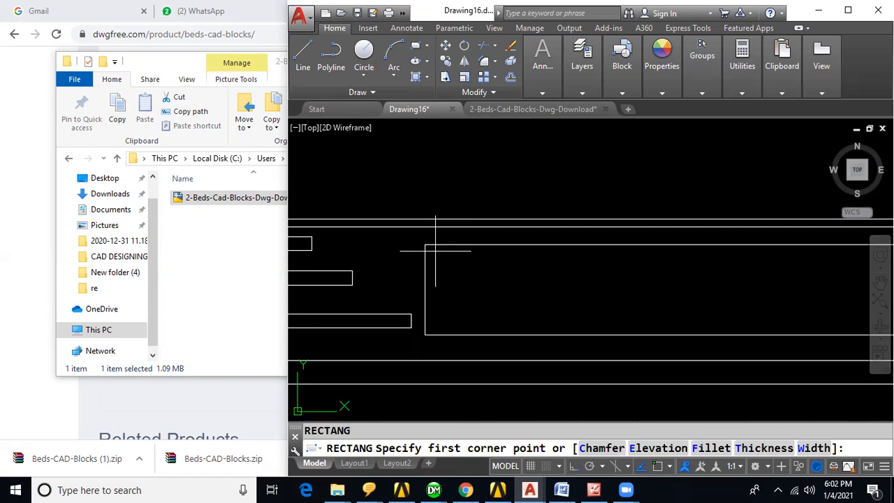
left_click(432, 249)
scroll(447, 280, "down", 3)
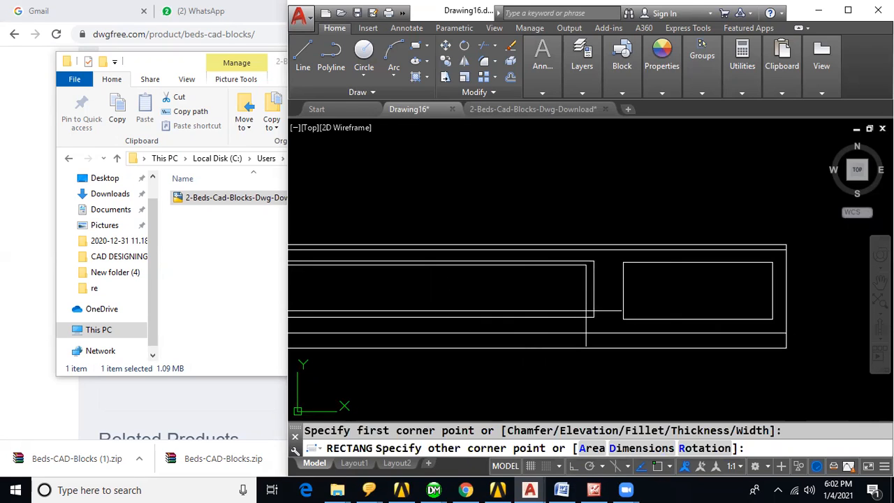
left_click(587, 311)
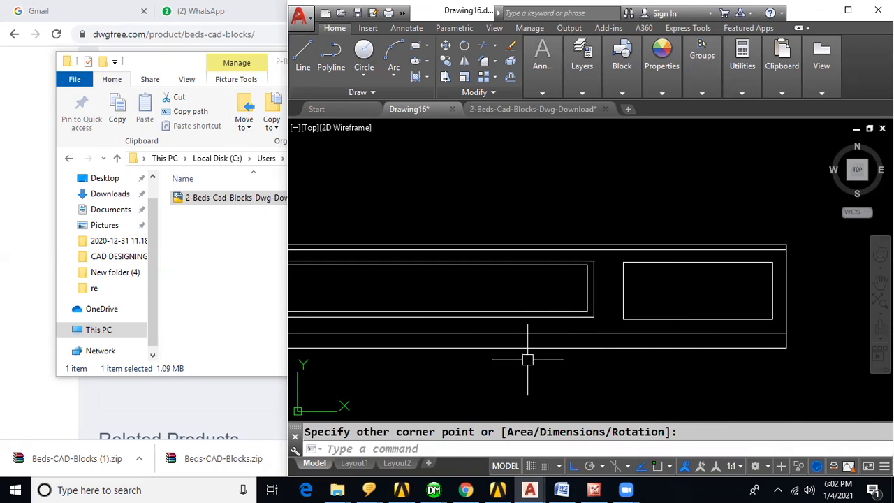
Draw a circle of about 1.67" radius inside the inner middle rectangle, near its upper-left corner.
type("C")
key("Return")
scroll(535, 333, "up", 4)
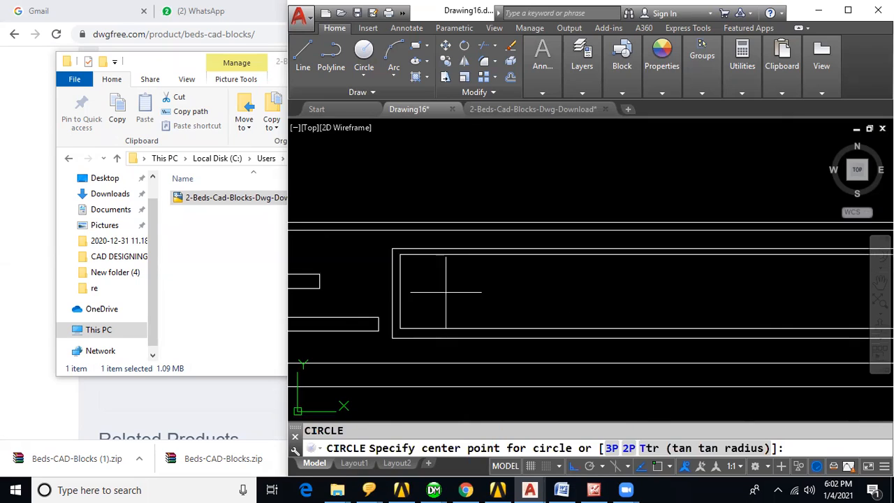
left_click(431, 275)
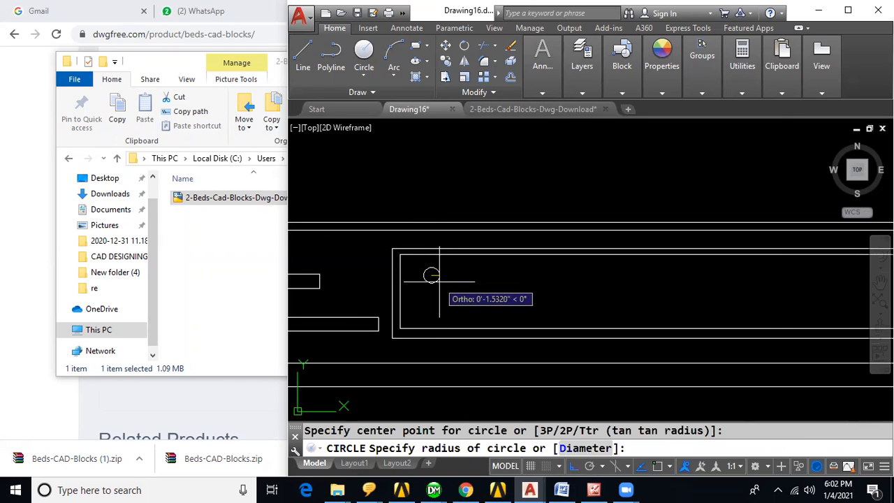
left_click(439, 282)
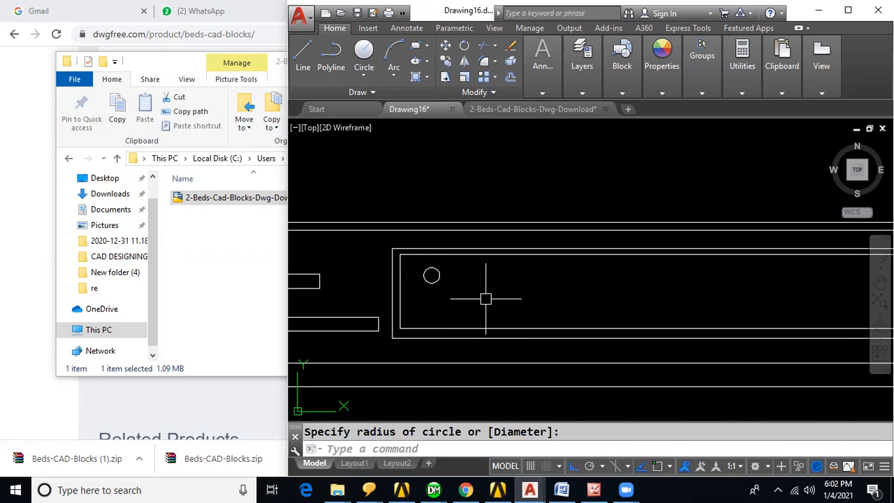
Copy the circle straight down from its centre to near the inner rectangle's lower edge, with object snap on.
type("CO")
key("Return")
left_click(439, 277)
key("Return")
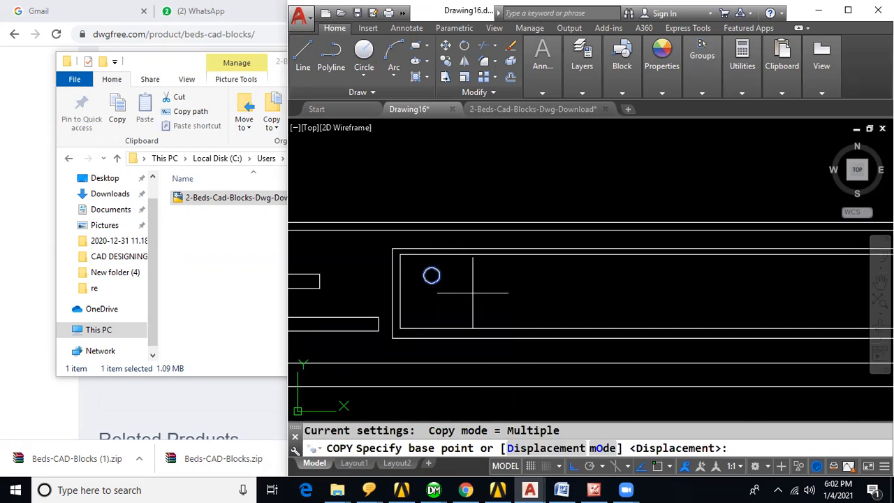
key("F3")
left_click(431, 275)
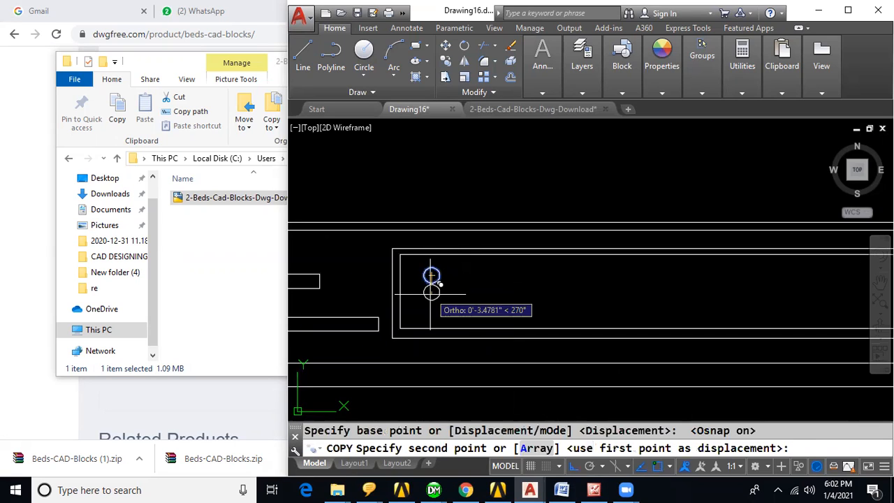
left_click(431, 309)
key("Escape")
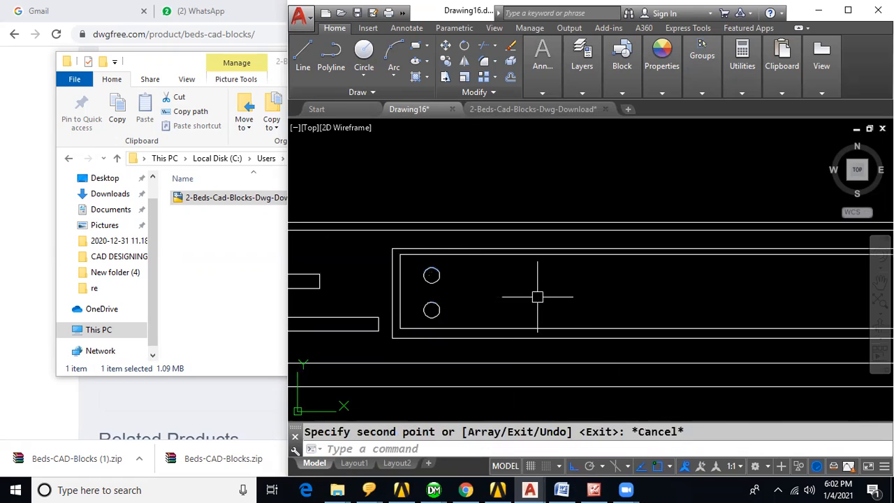
Draw a vertical line connecting the centres of the two circles.
key("Return")
left_click(431, 275)
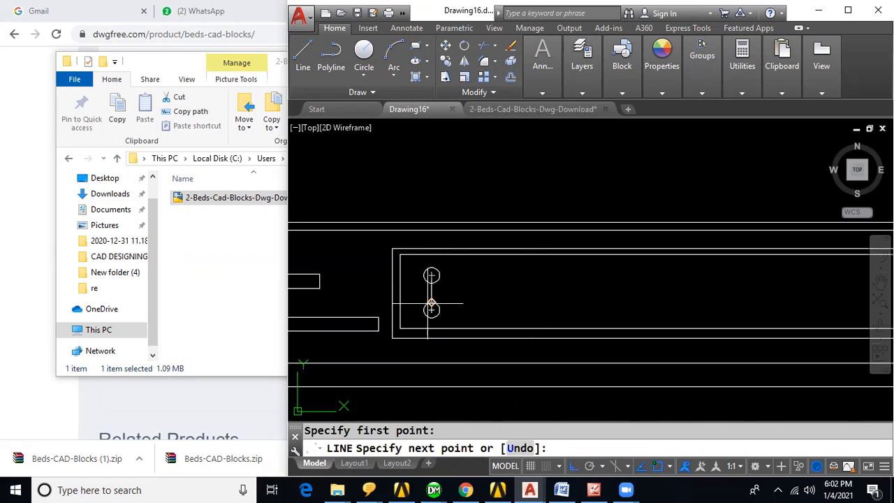
left_click(431, 310)
key("Return")
Extend the vertical line at both ends to the inner rectangle's upper and lower edges.
type("EX")
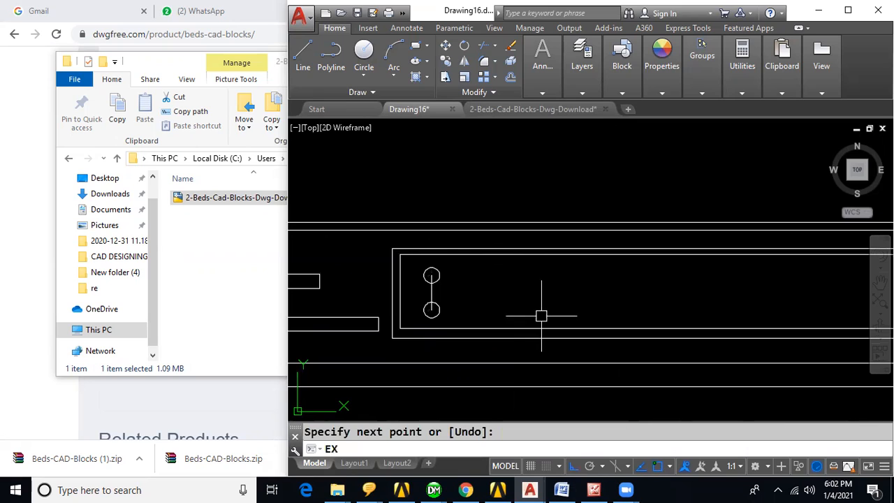
key("Return")
left_click(493, 321)
key("Return")
left_click(433, 290)
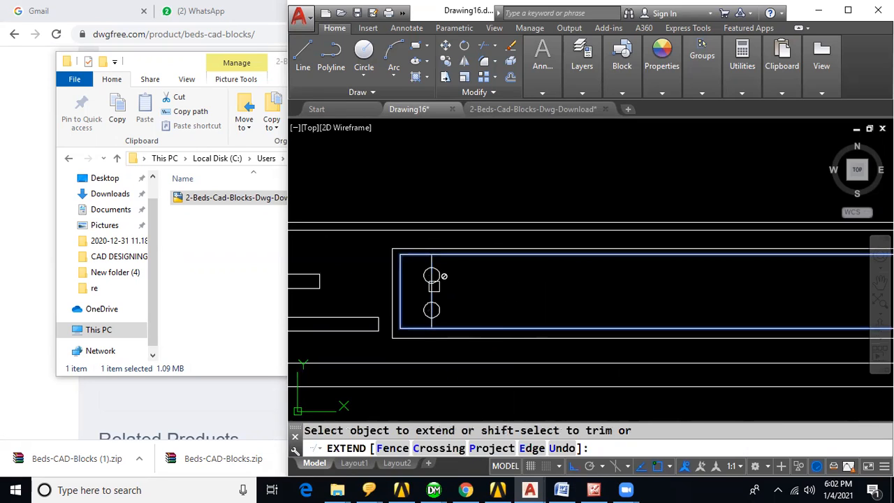
key("Escape")
Copy the vertical centre line to the right, about halfway between the circles' centres and their right edges.
type("CO")
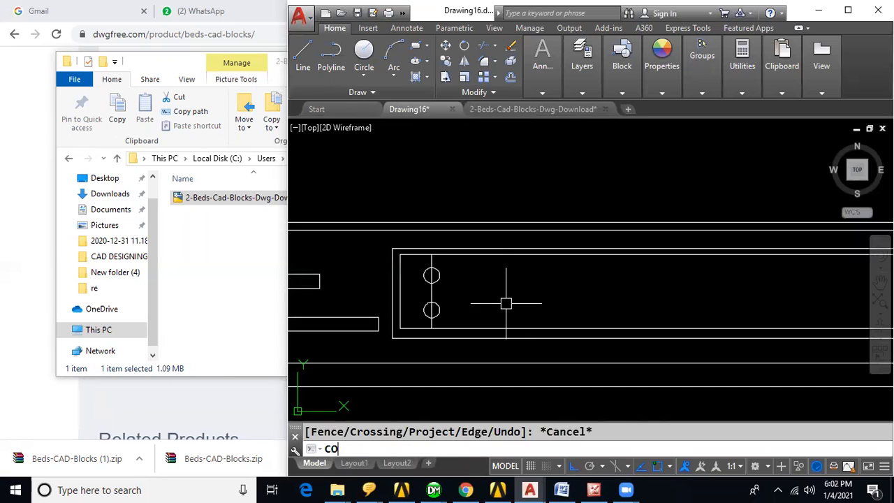
key("Return")
scroll(425, 310, "up", 4)
left_click(447, 344)
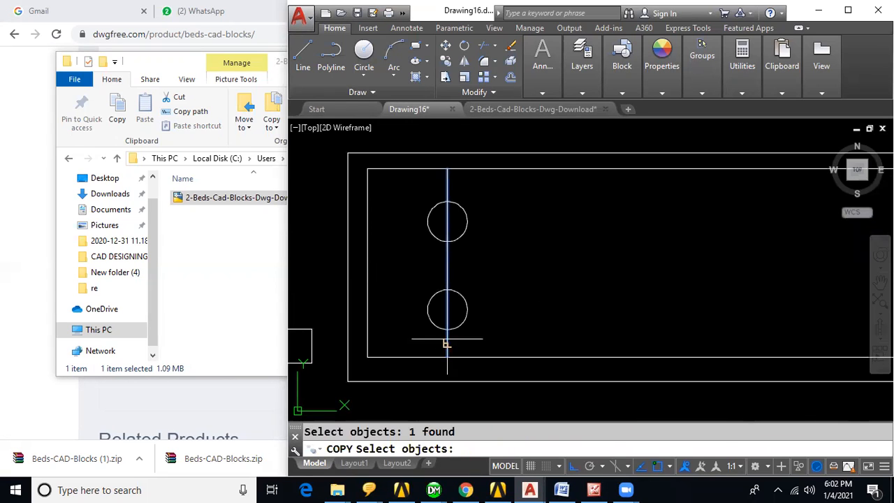
key("Return")
left_click(447, 357)
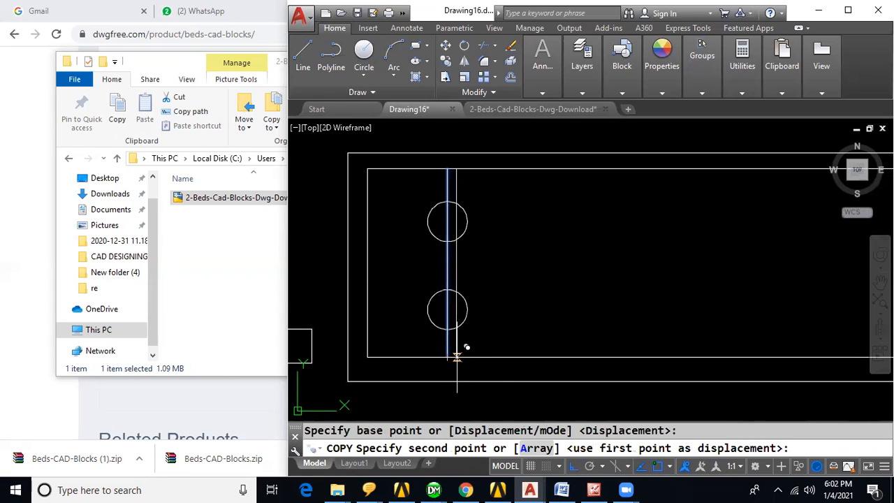
left_click(457, 357)
key("Escape")
Mirror the copied line about the vertical centre line, keeping the source, and delete the centre line.
type("M")
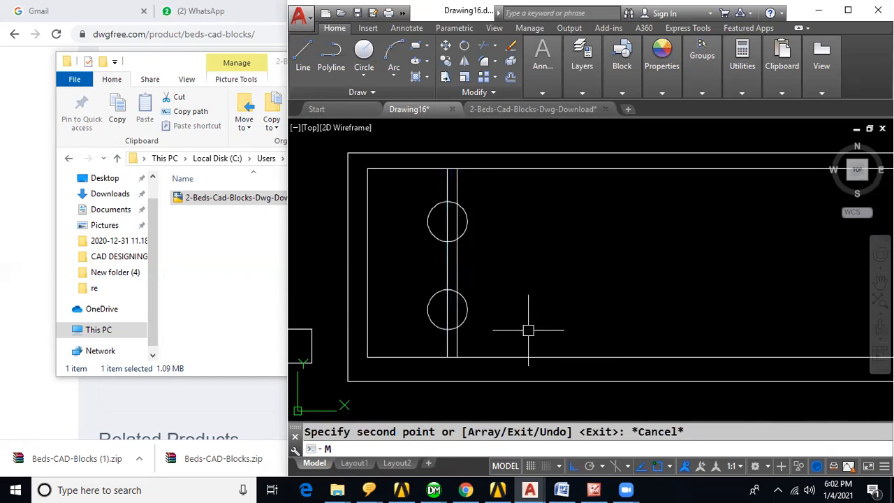
type("I")
key("Return")
left_click(457, 347)
key("Return")
left_click(447, 355)
left_click(447, 311)
key("Return")
left_click(447, 347)
key("Delete")
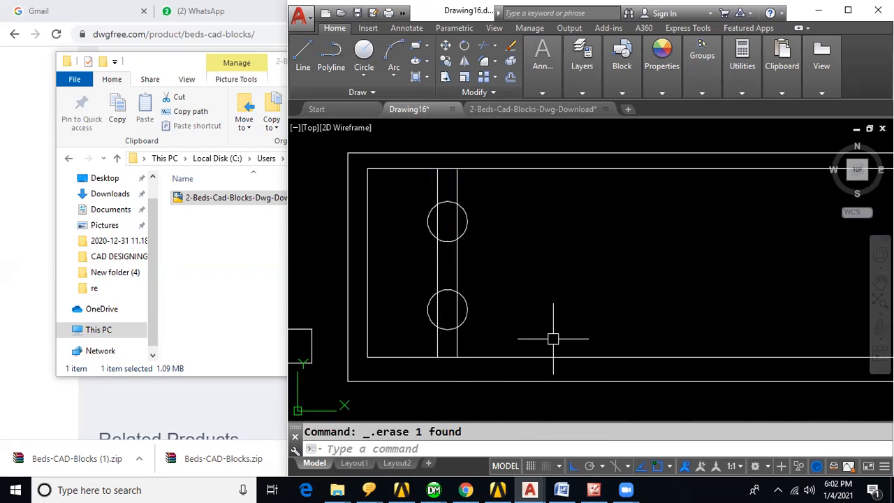
Trim the line segments inside both circles and the circle arcs between the two vertical lines to form a baluster outline.
type("TR")
key("Return")
key("Return")
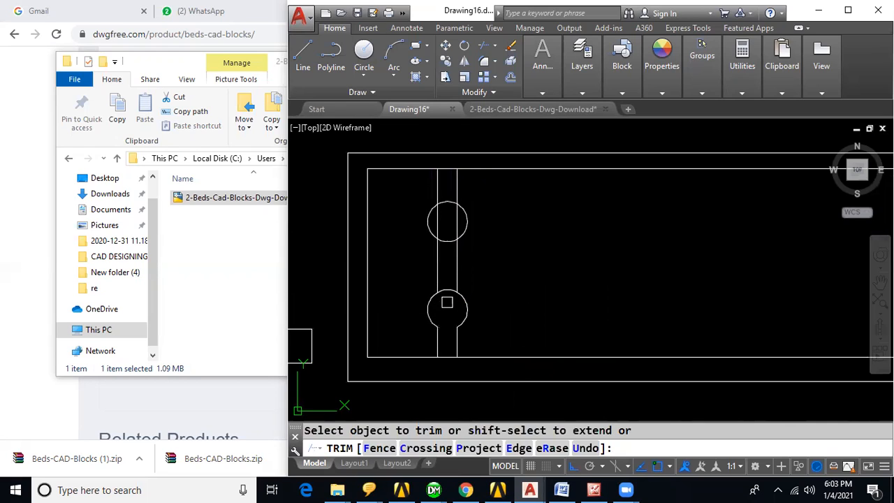
left_click(453, 220)
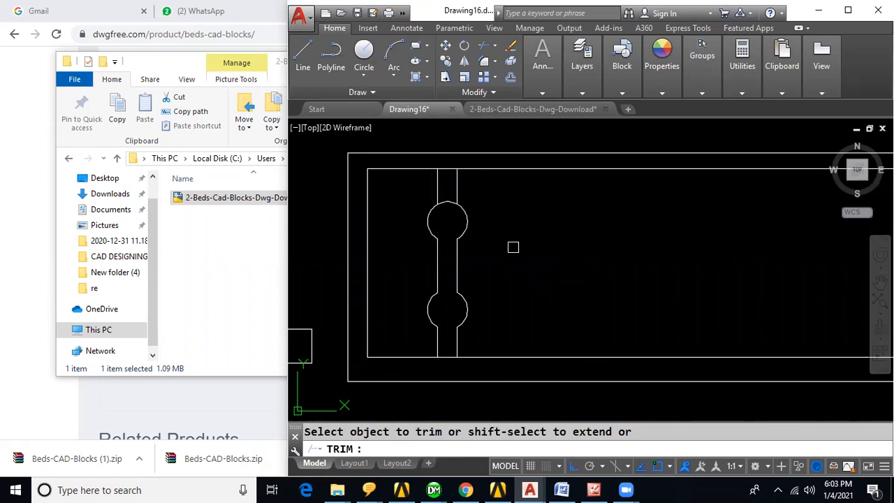
key("Return")
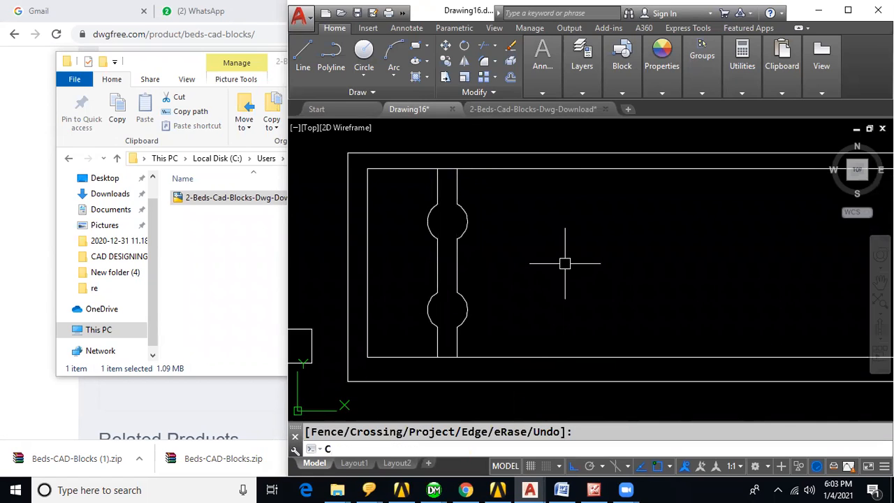
Draw a concentric circle of about 1" radius inside the baluster's upper round bulge.
type("C")
key("Return")
left_click(447, 221)
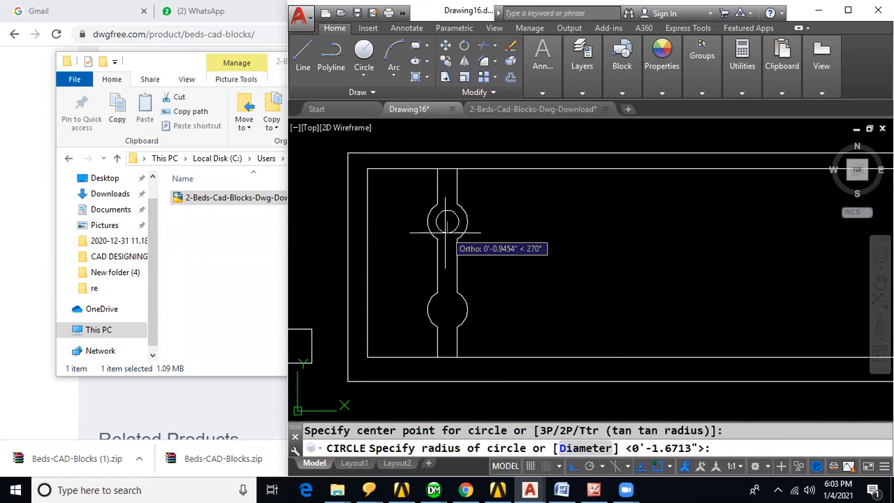
left_click(447, 233)
Copy the small circle from its centre to the centre of the baluster's lower bulge.
type("CO")
key("Return")
left_click(454, 215)
key("Return")
left_click(447, 221)
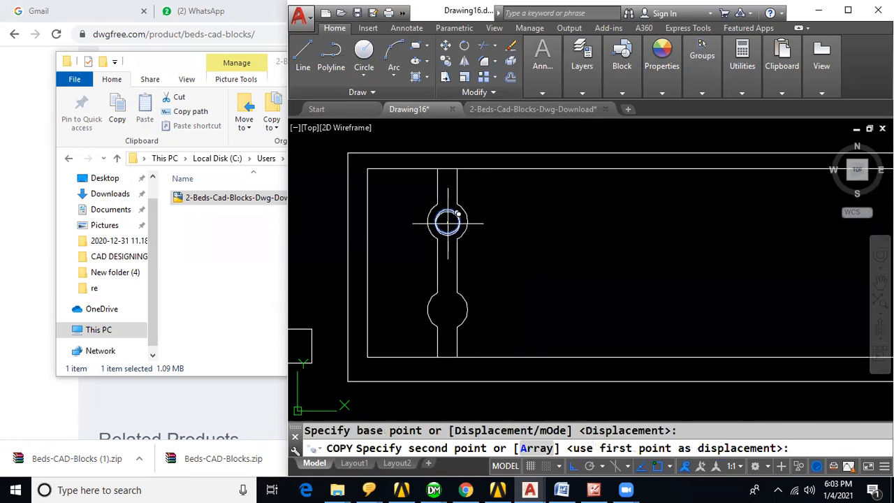
left_click(447, 309)
key("Escape")
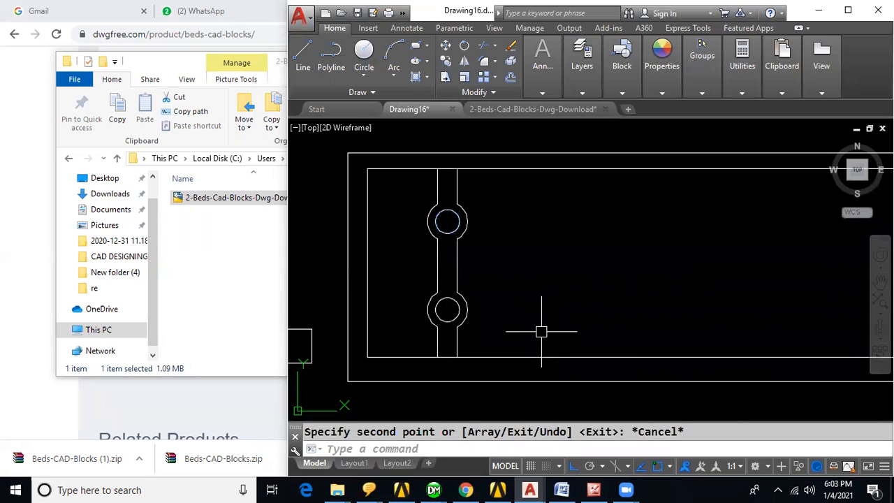
Create a rectangular array of the complete baluster, extending its columns across the full width of the inner parapet panel.
type("AR")
key("Return")
mouse_move(431, 137)
left_mouse_down()
mouse_move(482, 167)
mouse_move(489, 340)
mouse_move(419, 380)
mouse_move(415, 393)
left_mouse_up()
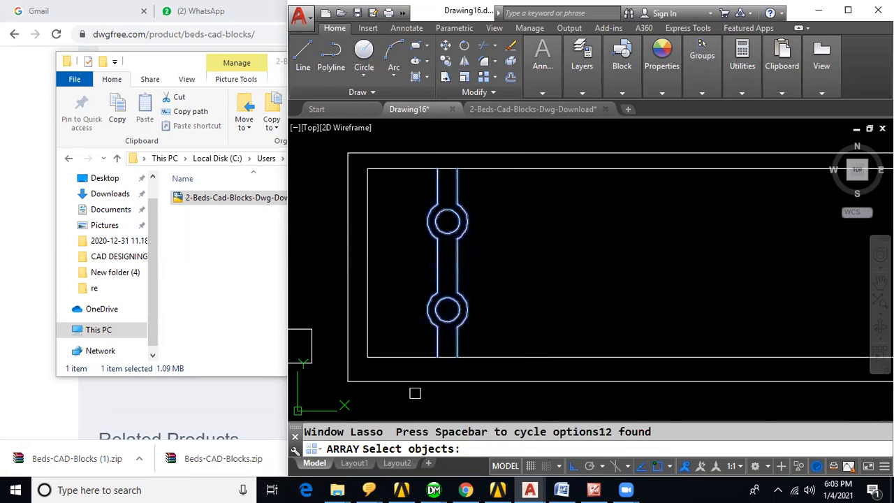
key("Return")
left_click(501, 453)
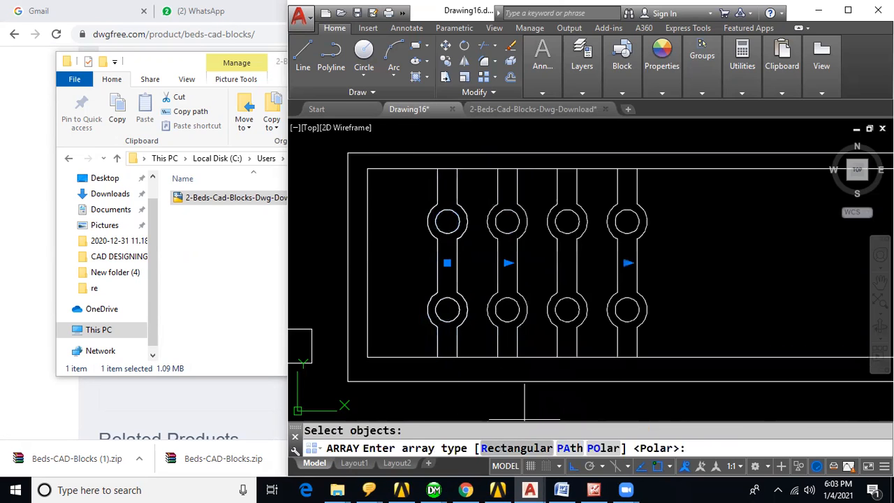
scroll(447, 287, "down", 5)
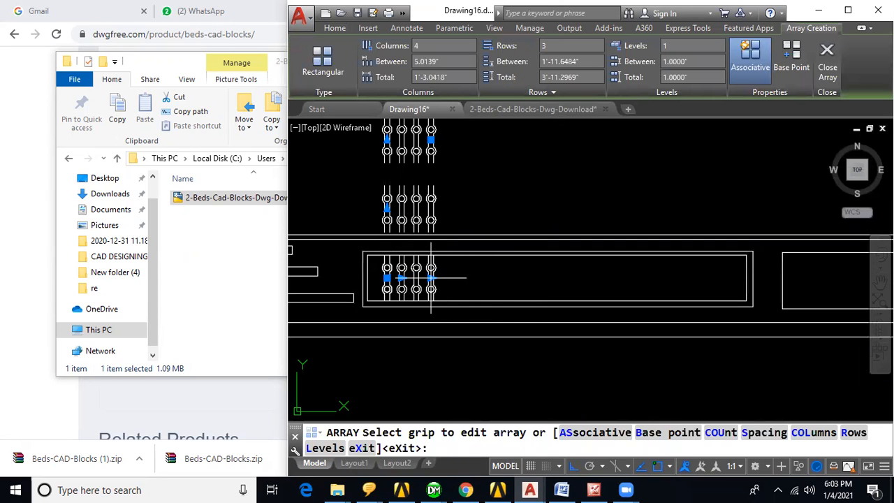
left_click(432, 278)
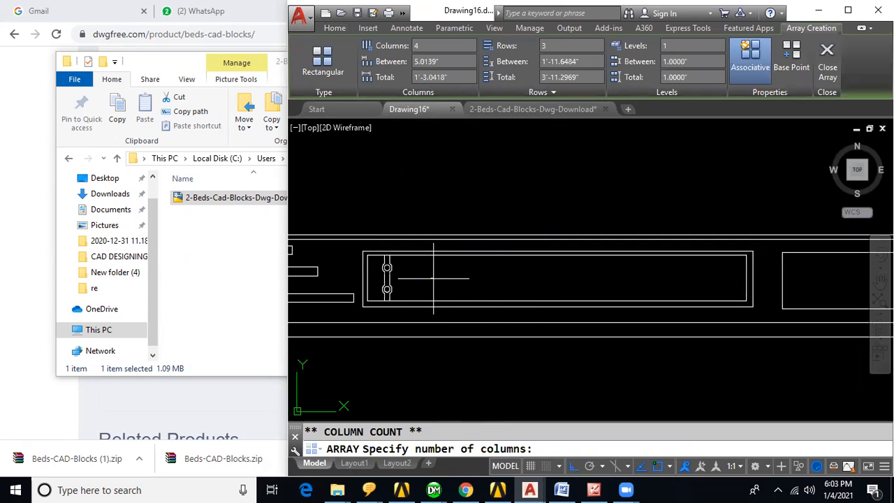
left_click(731, 285)
Reduce the baluster array to a single row within the panel and finish the array.
scroll(600, 339, "down", 2)
left_click(462, 208)
left_click(493, 240)
key("Return")
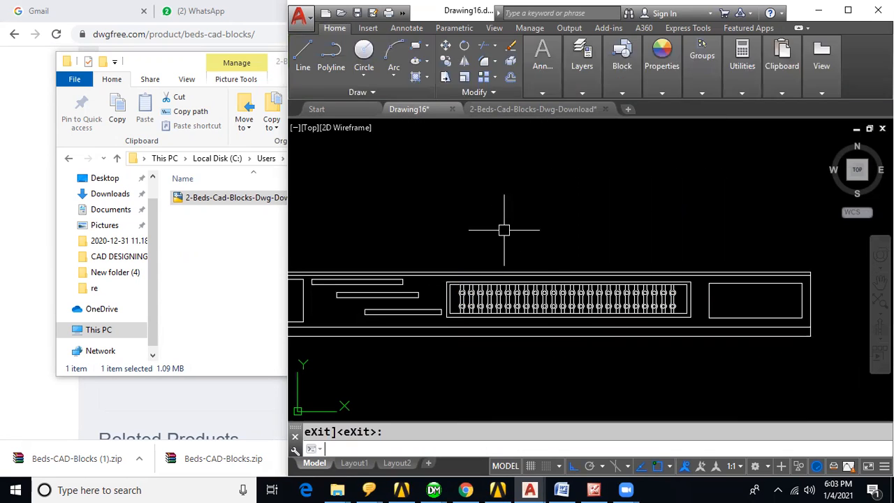
key("Escape")
scroll(648, 223, "down", 1)
middle_click_drag(667, 224, 678, 168)
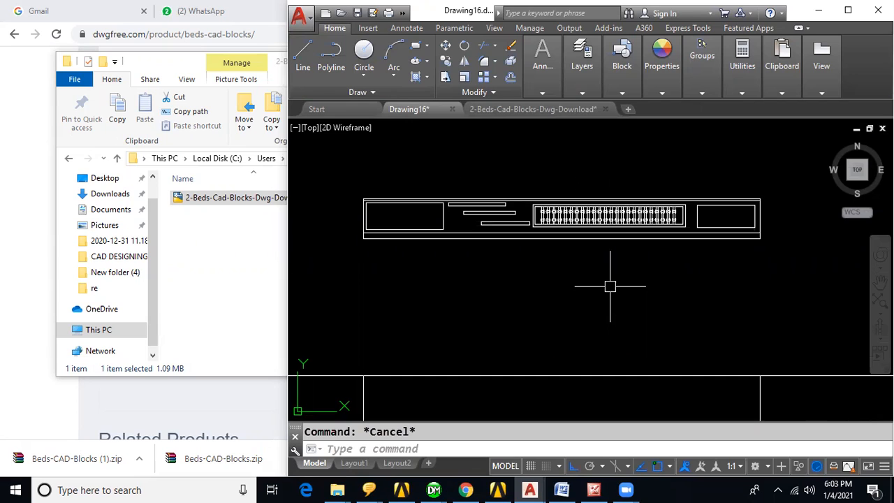
Delete the two vertical projection lines that run between the plan's outer boundary and the elevation.
scroll(619, 314, "down", 2)
middle_click_drag(633, 319, 611, 197)
left_click(647, 251)
key("Delete")
left_click(493, 252)
key("Delete")
Place vertical construction lines through the outer faces of the house's two side walls on the labelled plan.
middle_click_drag(718, 290, 703, 231)
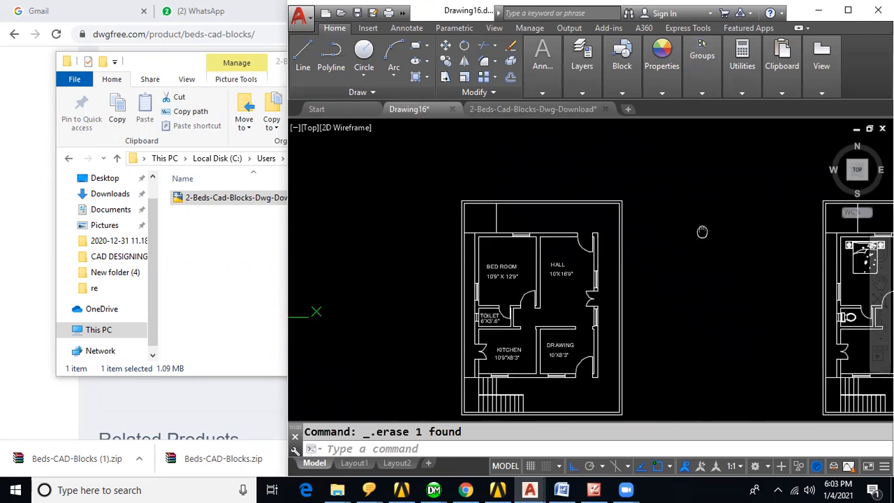
scroll(702, 237, "up", 2)
type("XL")
key("Return")
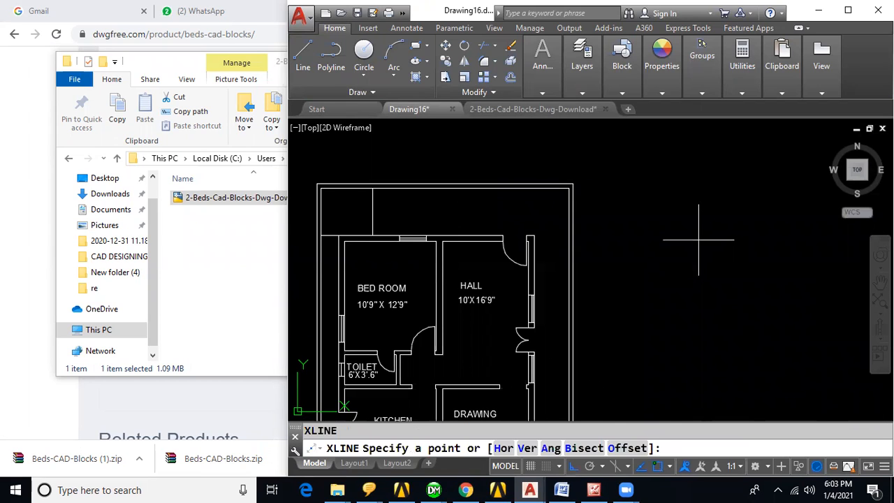
type("V")
key("Return")
scroll(541, 345, "up", 4)
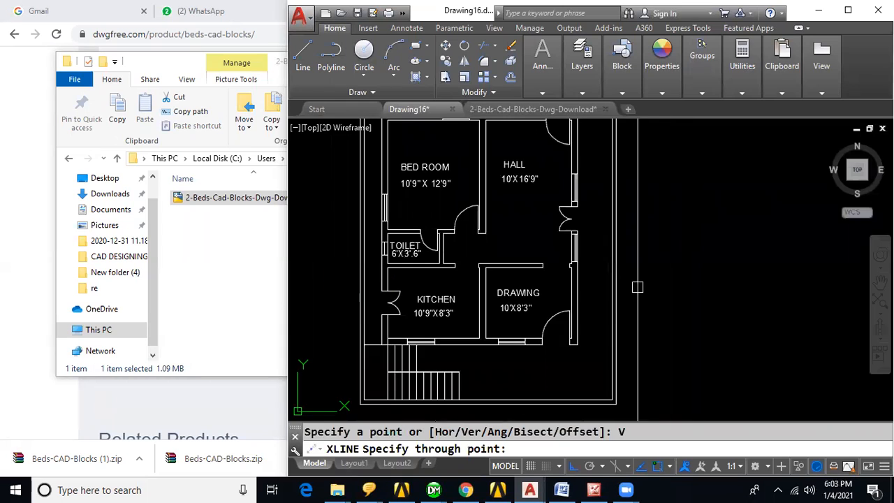
scroll(541, 345, "down", 4)
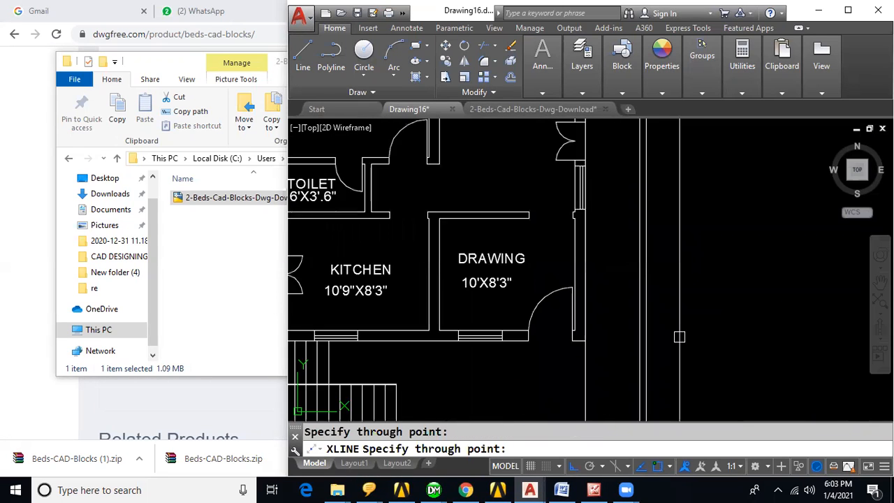
middle_click_drag(594, 358, 679, 342)
scroll(543, 341, "up", 4)
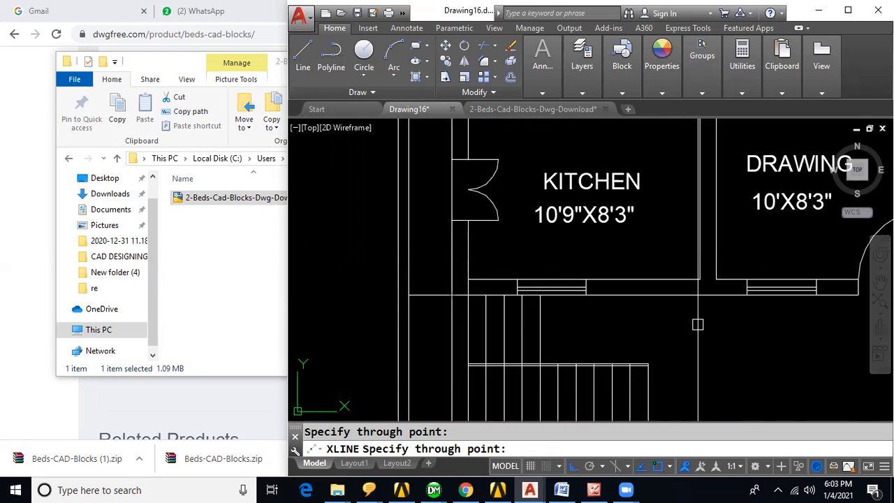
scroll(698, 324, "down", 3)
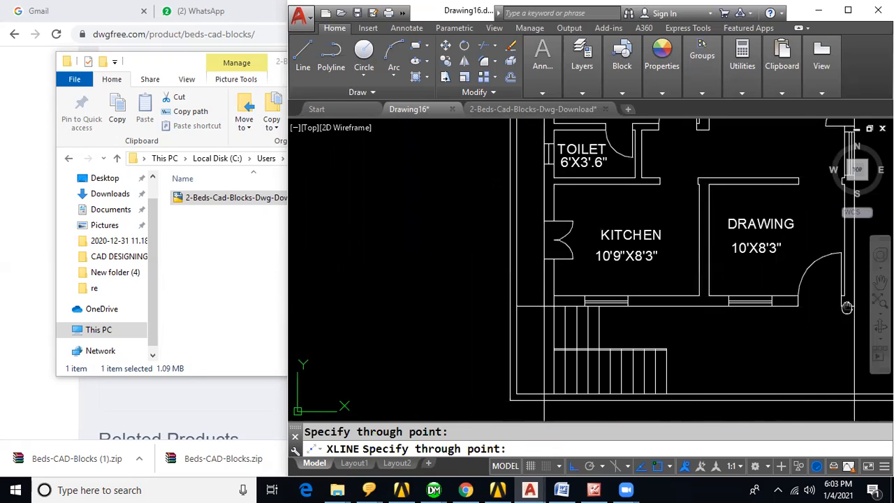
Add vertical construction lines through both edges of the DRAWING room's front door opening and both edges of its front window.
middle_click_drag(847, 305, 645, 313)
scroll(667, 318, "up", 3)
left_click(646, 313)
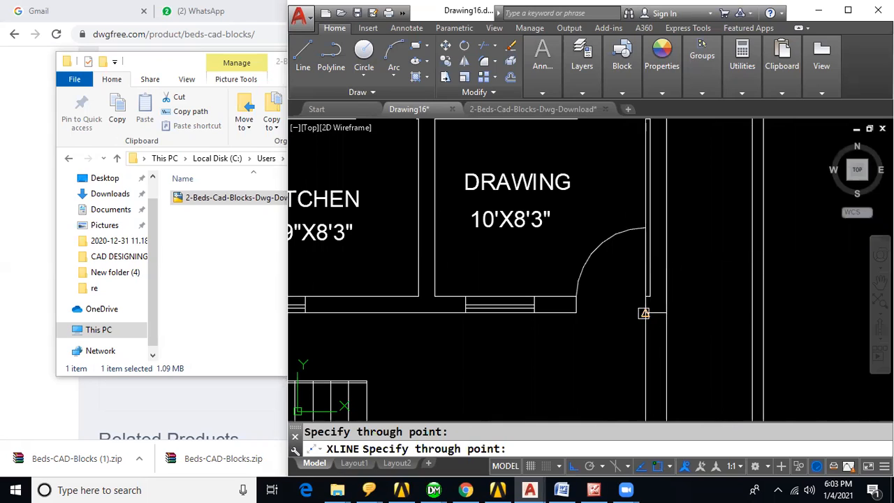
left_click(534, 313)
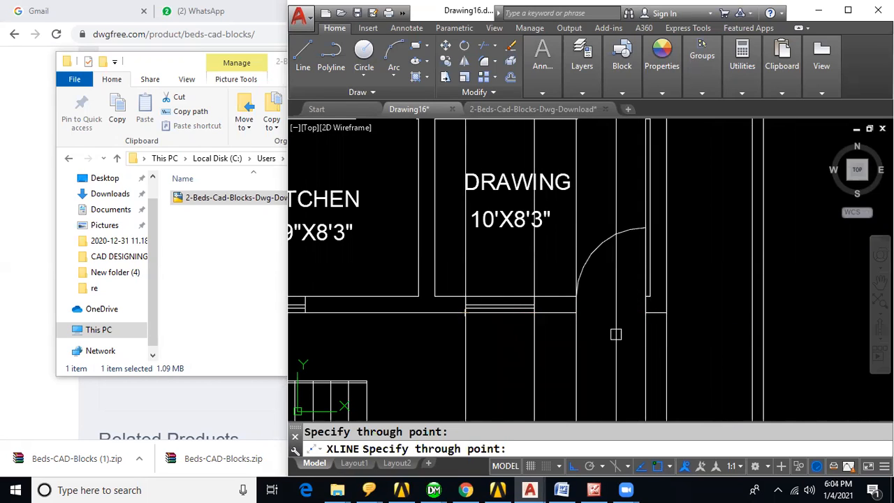
scroll(616, 313, "down", 3)
key("Escape")
Offset the elevation's horizontal base line 7' upward to mark the door head level.
scroll(665, 312, "up", 2)
mouse_move(649, 219)
middle_mouse_down()
mouse_move(638, 371)
mouse_move(638, 354)
middle_mouse_up()
scroll(637, 245, "up", 2)
middle_click_drag(637, 246, 640, 305)
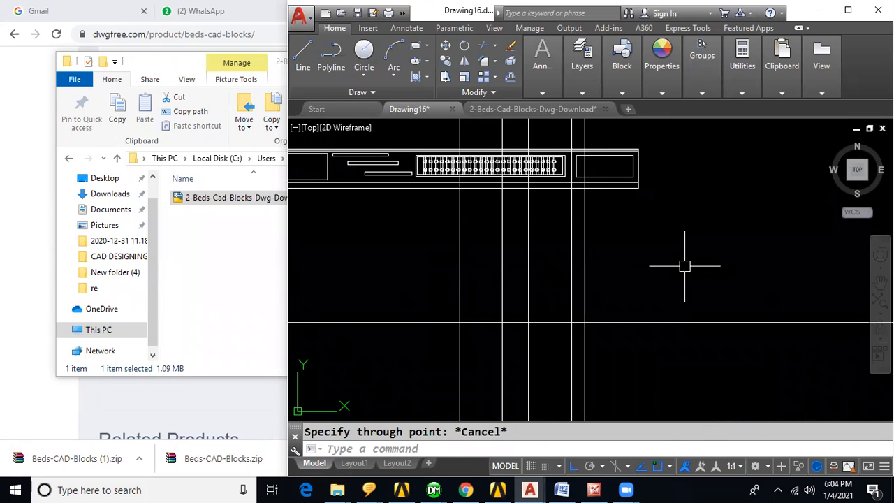
key("Return")
type("7")
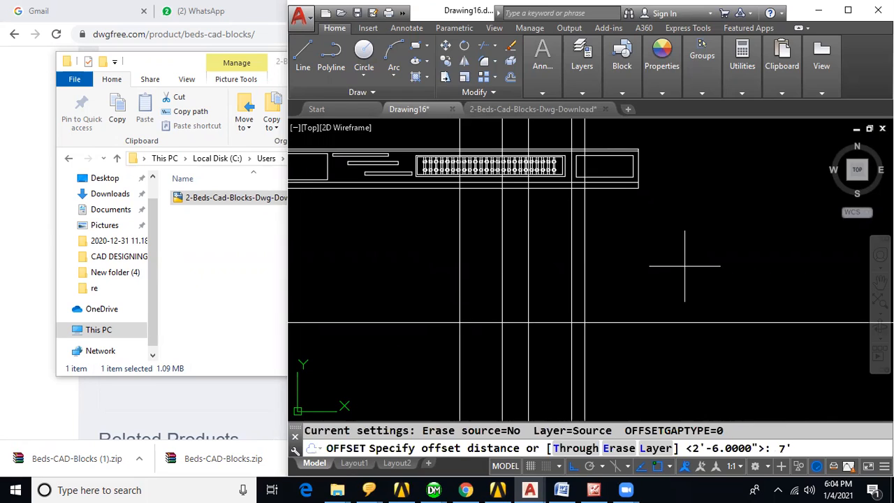
key("Return")
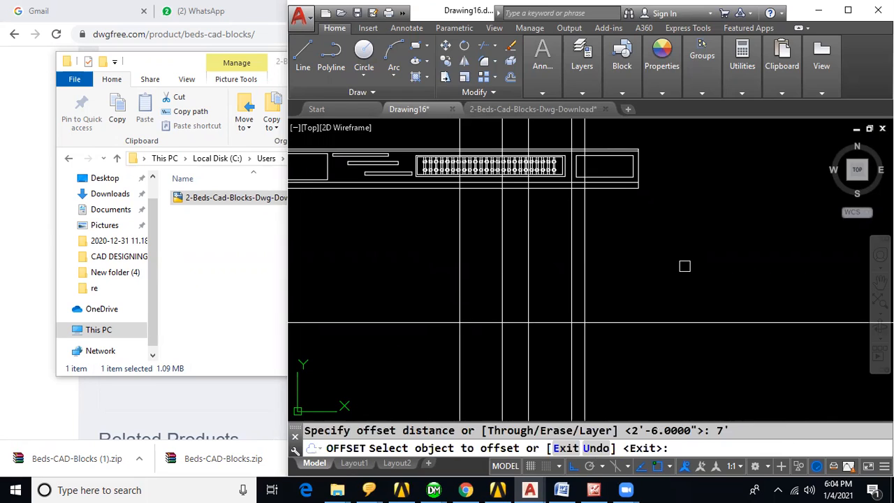
left_click(624, 323)
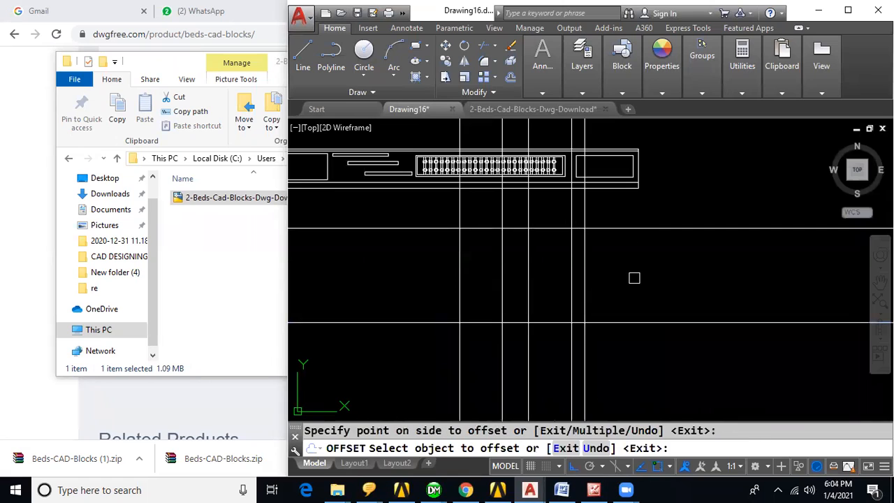
key("Escape")
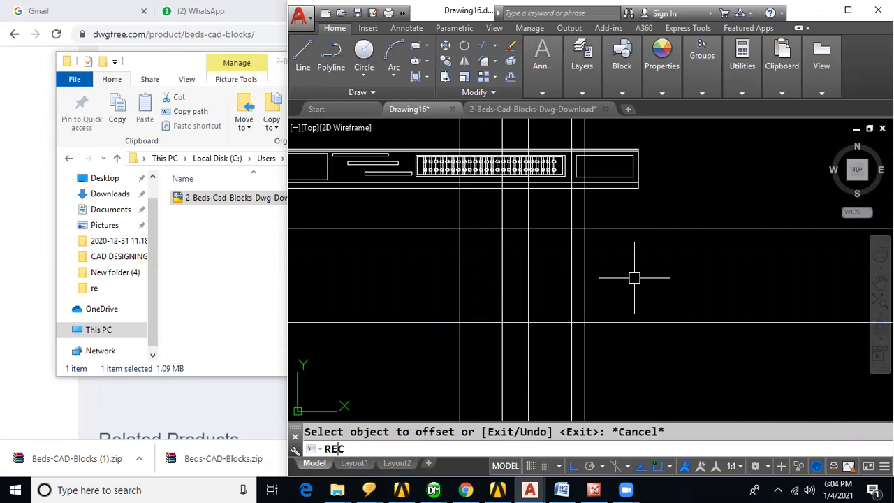
Draw the door outline as a rectangle between the two door projection lines, from the head line to the base line.
key("Return")
left_click(556, 229)
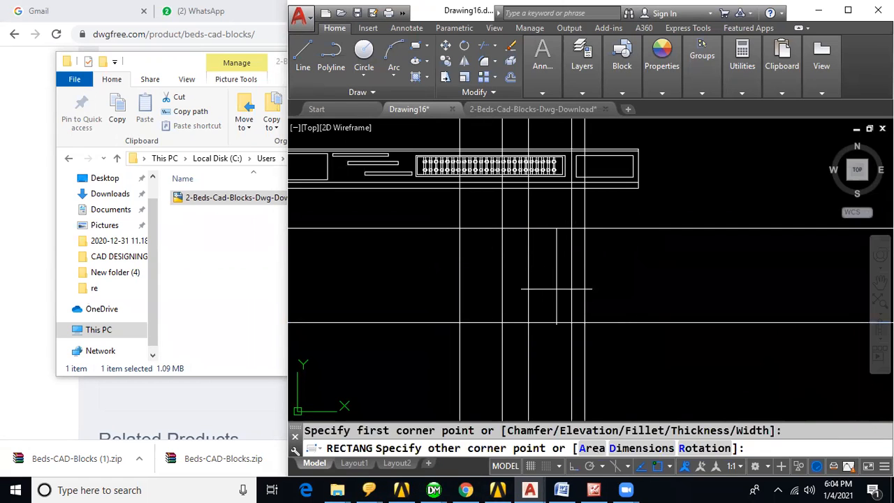
left_click(585, 323)
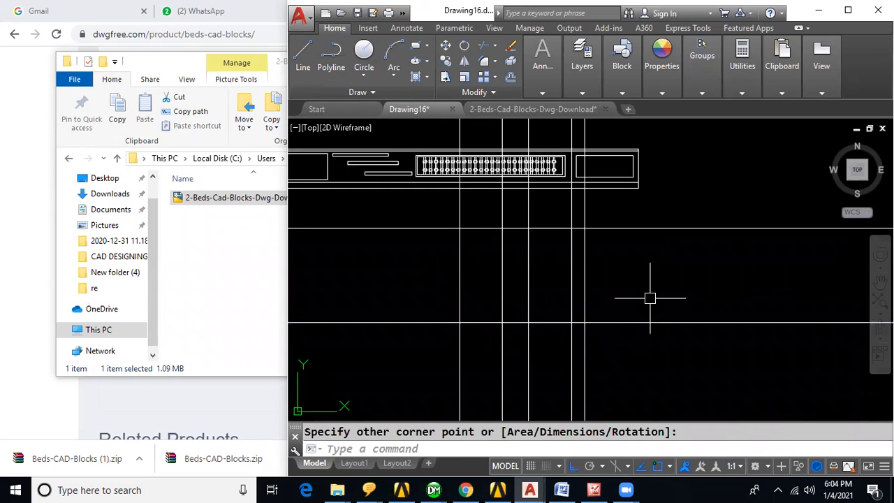
Offset the door head line 4' downward to mark the window sill level.
type("o")
key("Return")
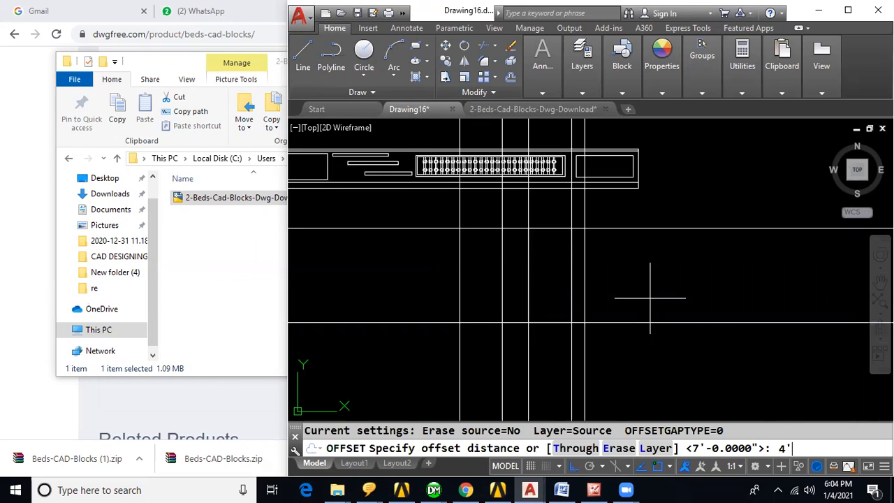
type("4'")
key("Return")
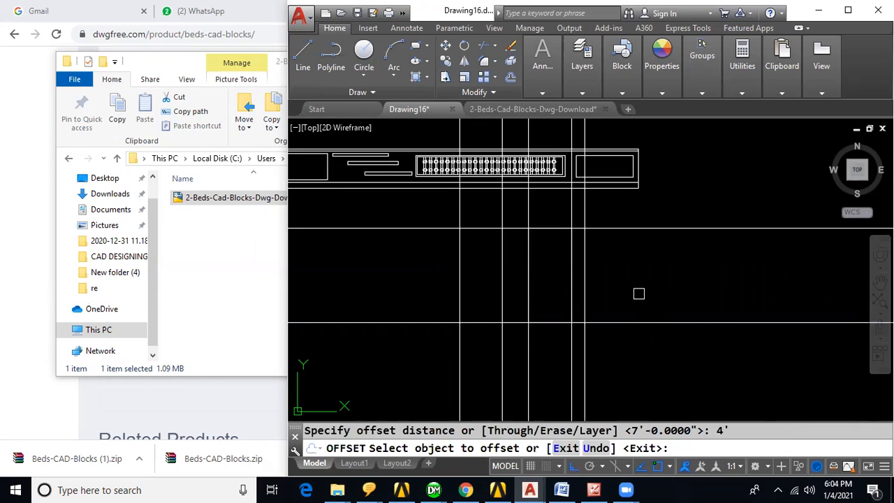
left_click(482, 228)
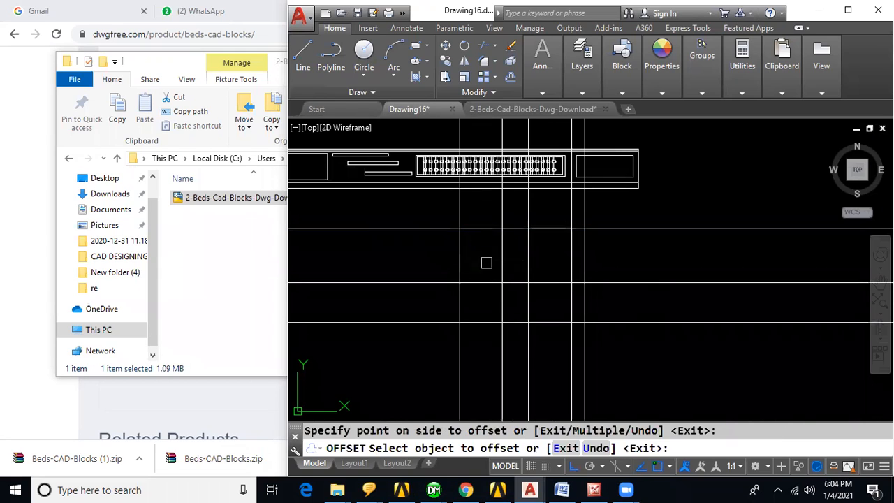
key("Escape")
Draw the window outline as a rectangle between the two window projection lines, from the head line to the sill line.
type("REC")
key("Return")
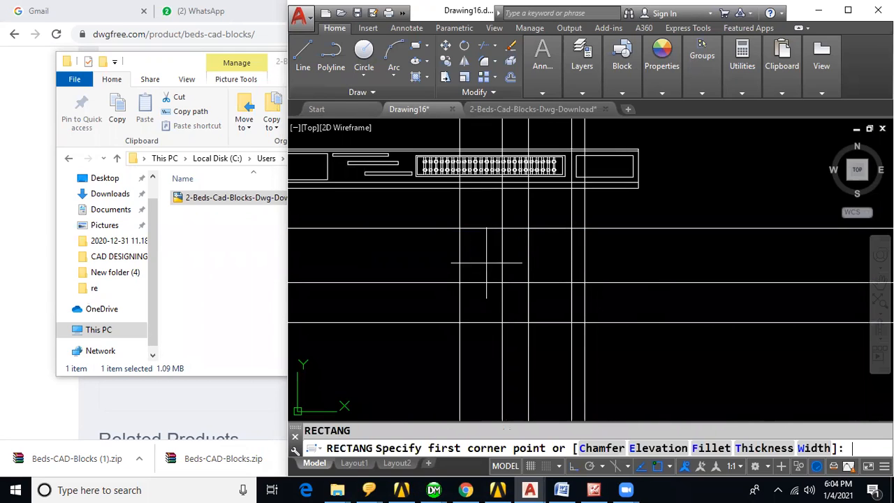
left_click(460, 227)
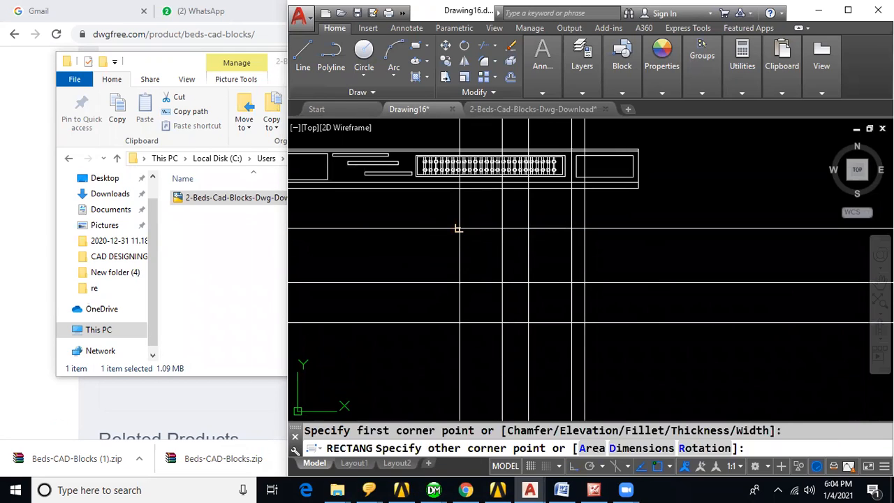
left_click(502, 282)
key("Escape")
Delete the head and sill construction lines and the four vertical construction lines along the door and window edges.
left_click(426, 282)
key("Delete")
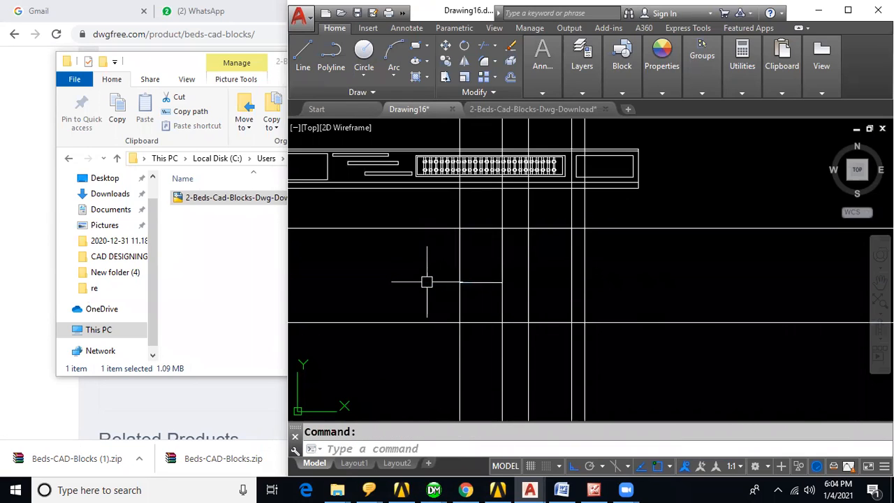
left_click(423, 228)
key("Delete")
left_click(457, 208)
key("Delete")
left_click(500, 203)
key("Delete")
left_click(525, 203)
key("Delete")
left_click(570, 203)
key("Delete")
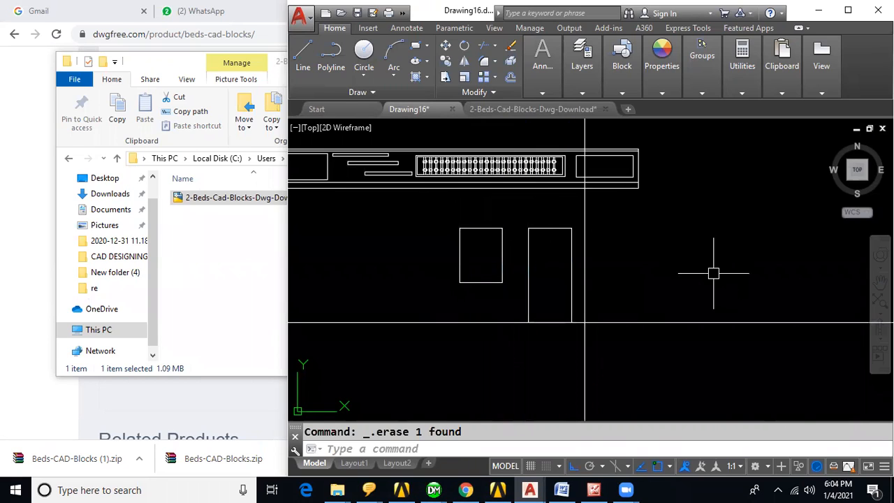
Turn object snap off and draw a slightly inset rectangle inside the door outline as the frame's inner edge.
scroll(713, 273, "down", 2)
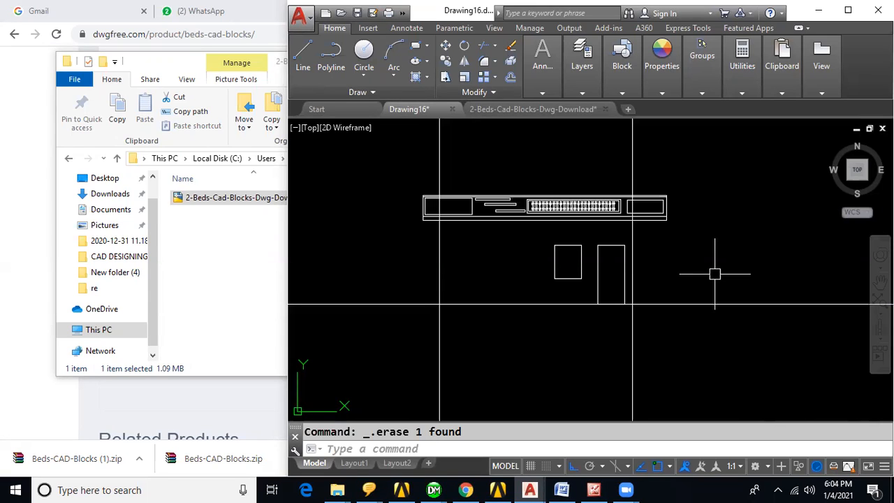
key("F3")
type("REC")
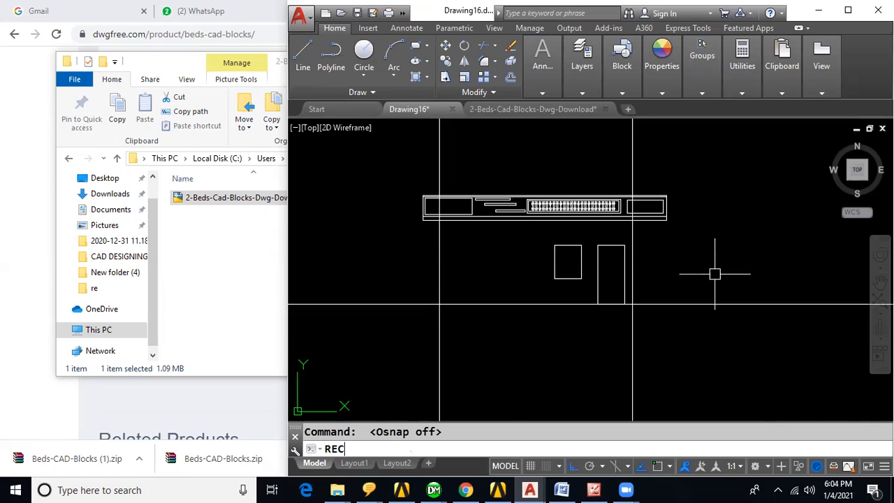
key("Return")
scroll(594, 264, "up", 2)
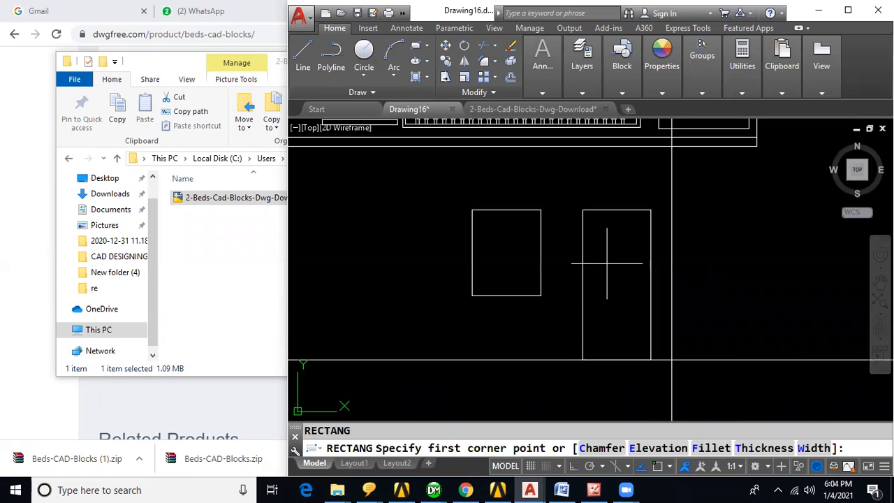
left_click(587, 214)
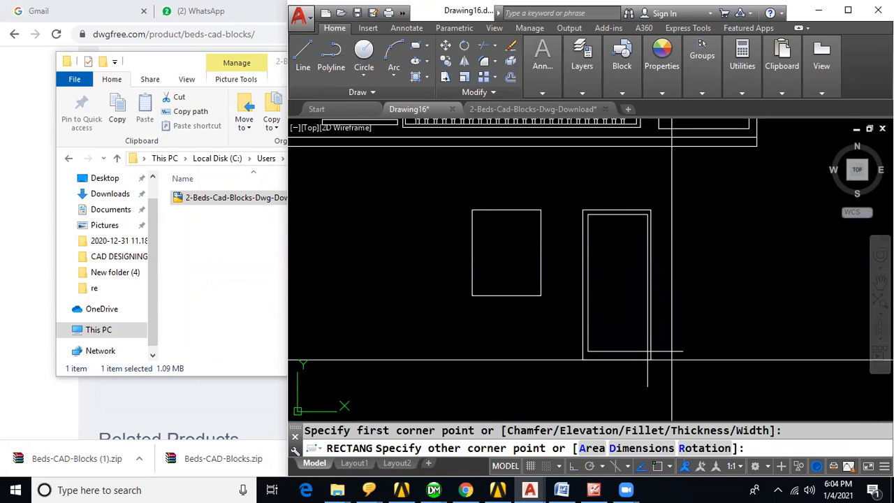
left_click(645, 355)
Draw a tall narrow panel rectangle in the left half of the door, ending above the door's bottom edge.
key("Return")
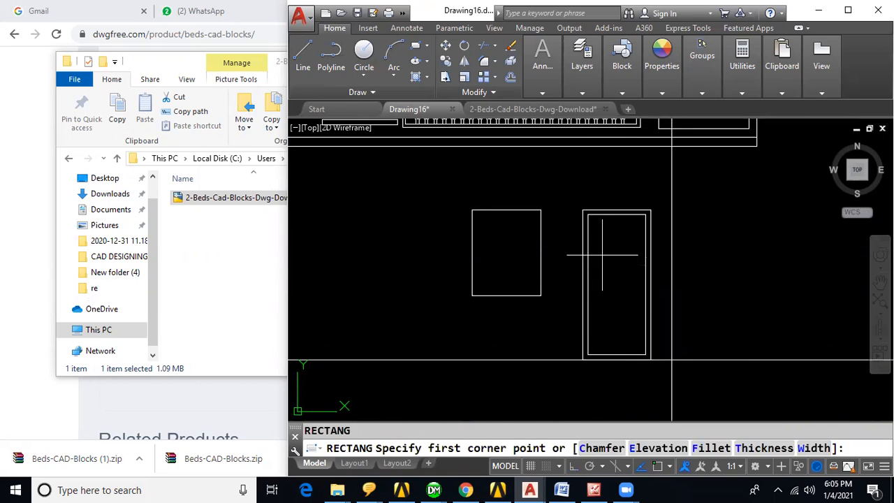
left_click(593, 217)
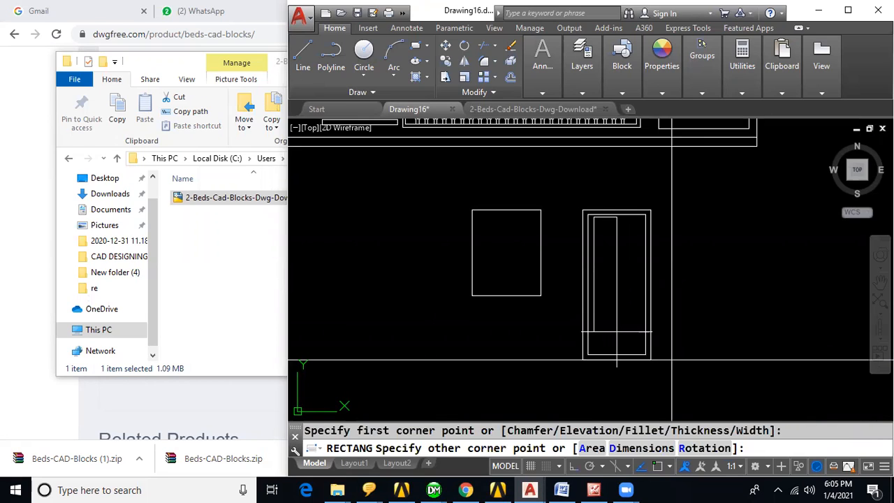
left_click(616, 331)
key("Return")
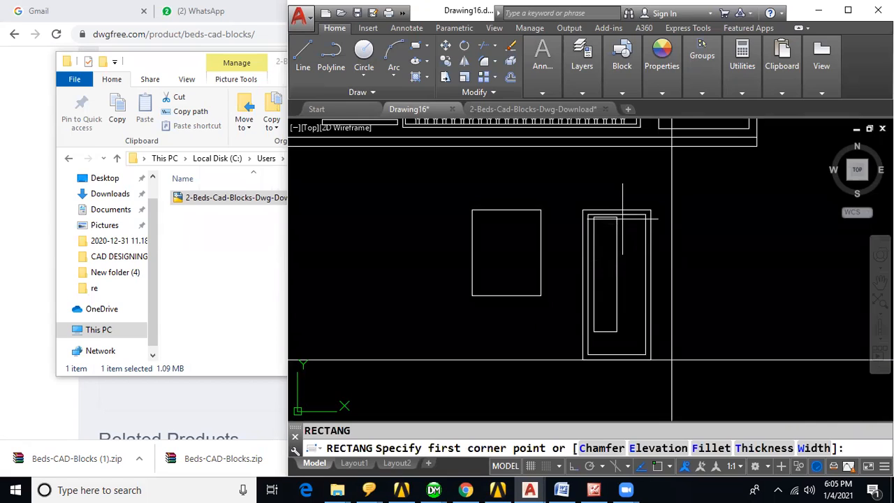
Draw a second tall narrow panel rectangle in the door's right half and a low wide panel rectangle beneath both tall panels.
left_click(623, 218)
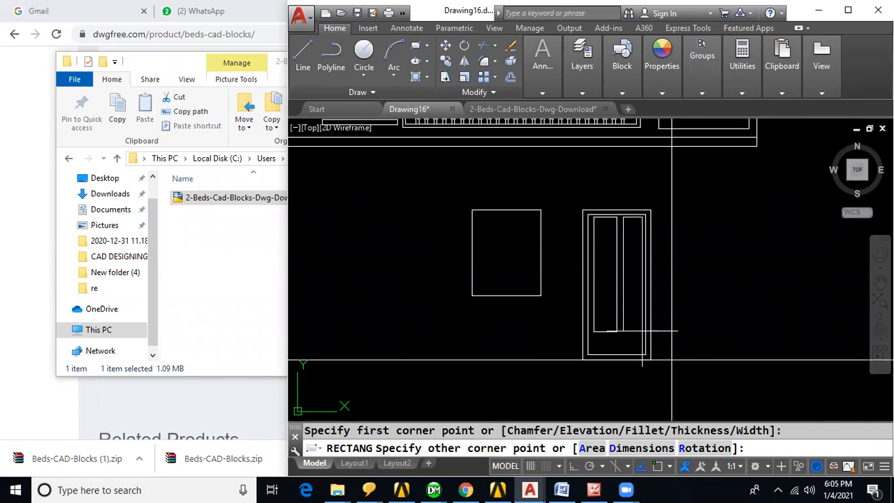
left_click(639, 331)
key("Return")
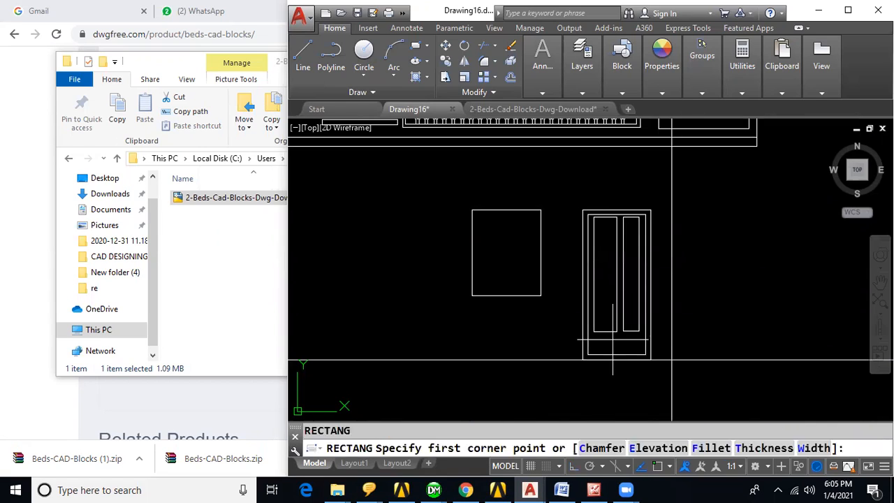
left_click(593, 337)
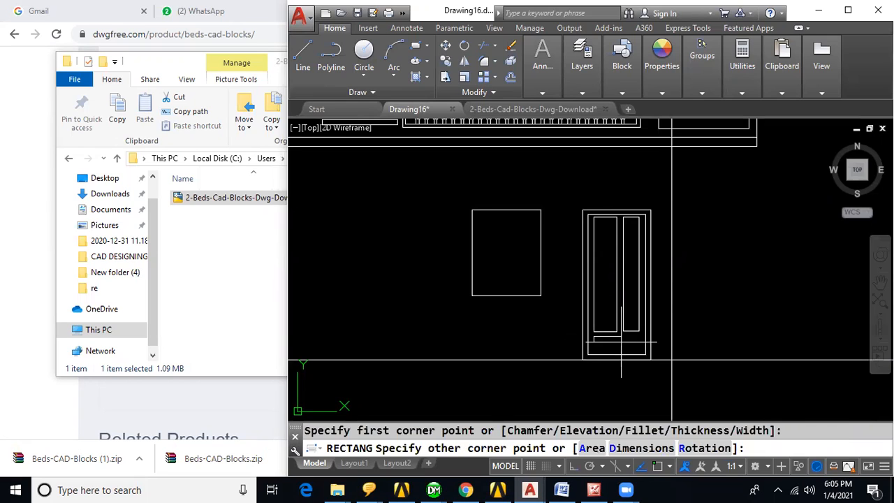
left_click(638, 345)
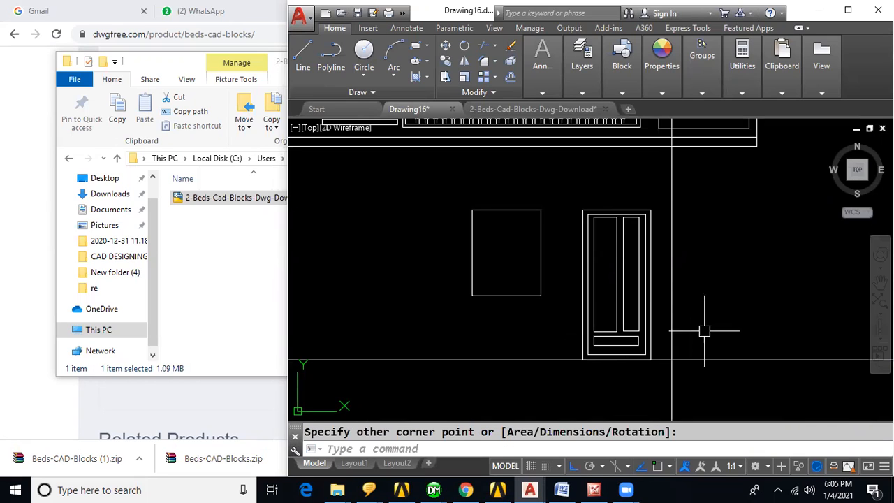
Draw a thin upright rectangle inside the door's right panel at mid-height as the handle.
key("Return")
scroll(626, 267, "up", 2)
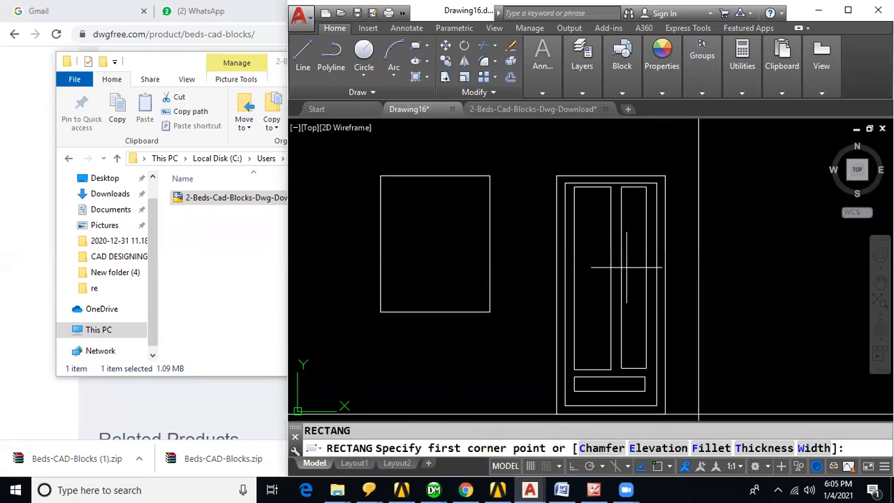
left_click(627, 266)
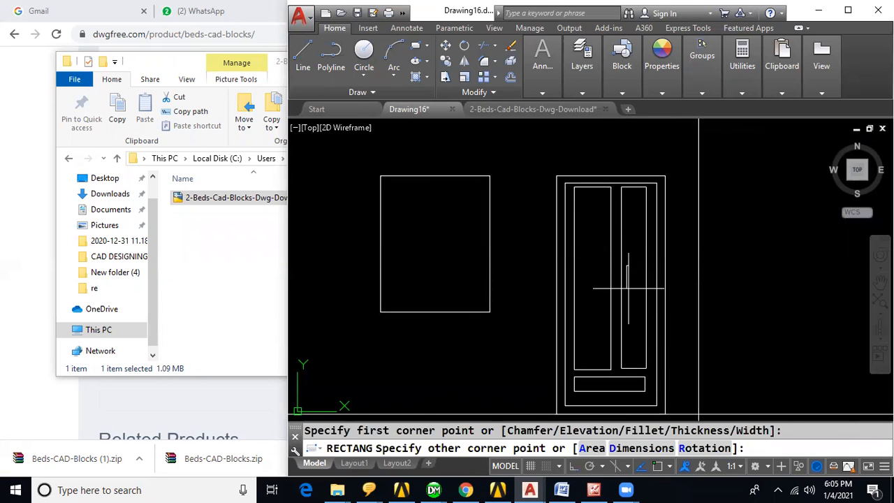
left_click(629, 288)
Draw a small circle immediately right of the door handle as the knob.
type("c")
key("Return")
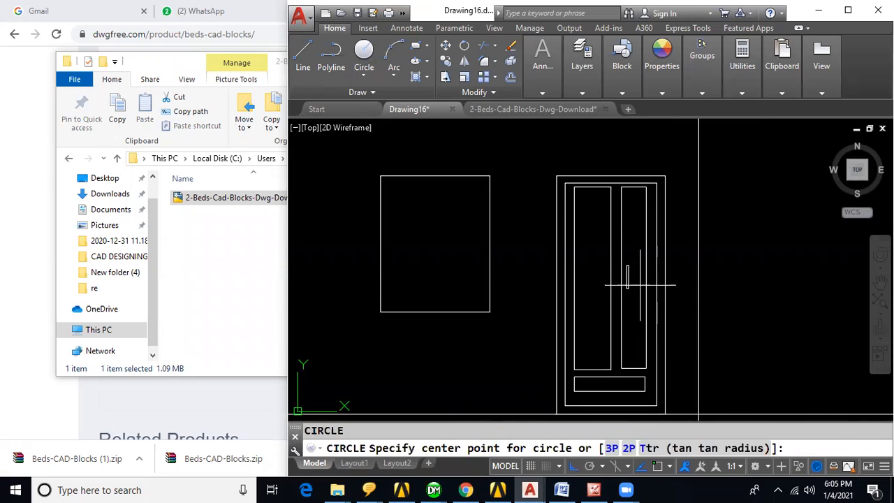
scroll(625, 272, "up", 2)
left_click(632, 271)
left_click(634, 273)
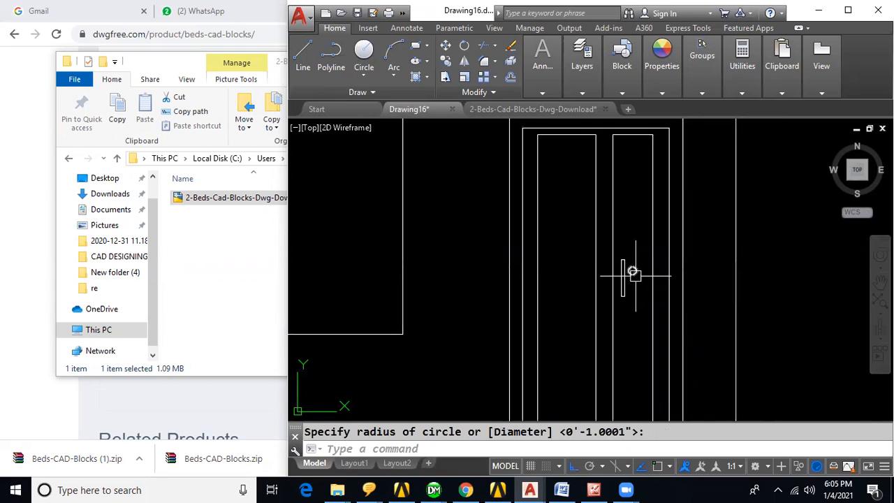
scroll(753, 302, "down", 3)
middle_click_drag(789, 318, 760, 289)
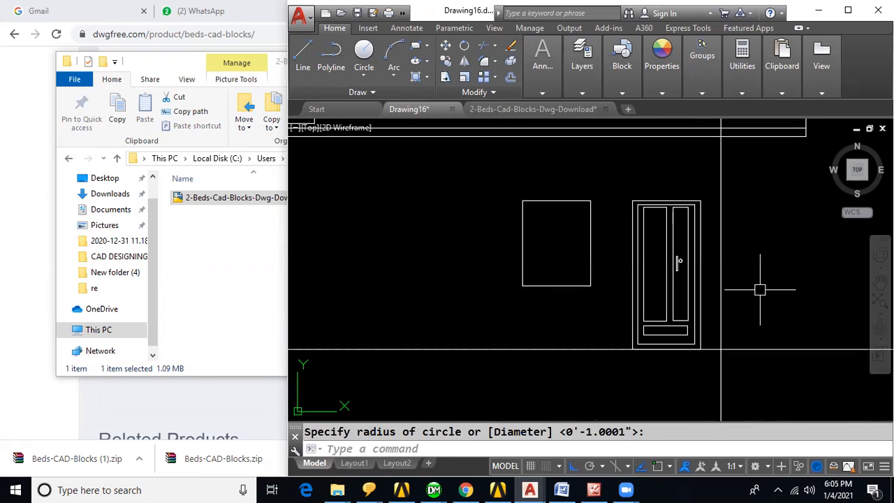
Draw a slightly inset rectangle inside the window outline as the frame's inner edge.
type("R")
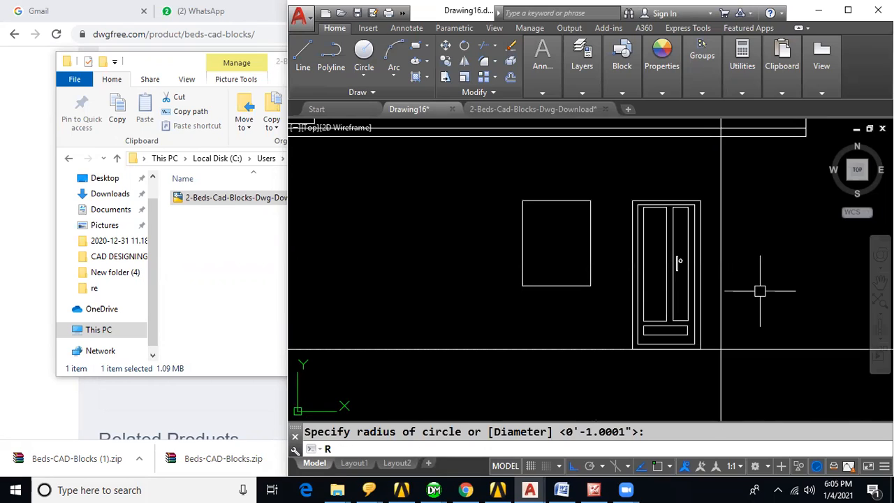
type("EC")
key("Return")
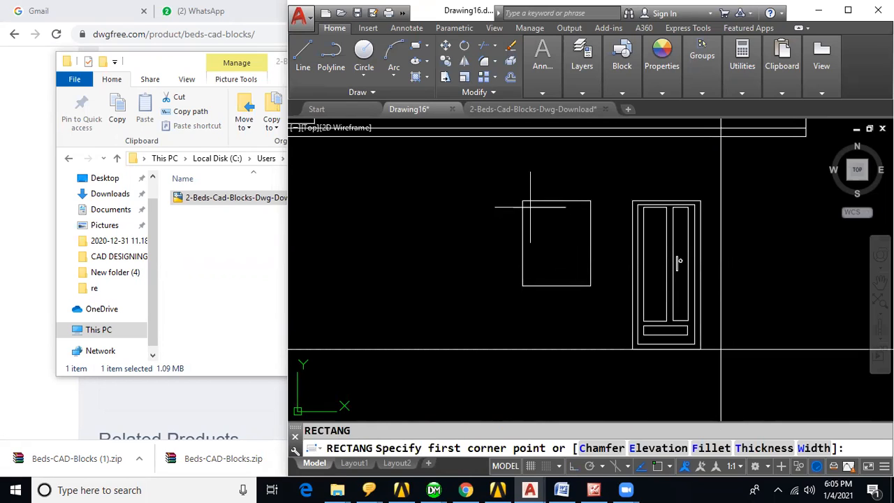
left_click(528, 205)
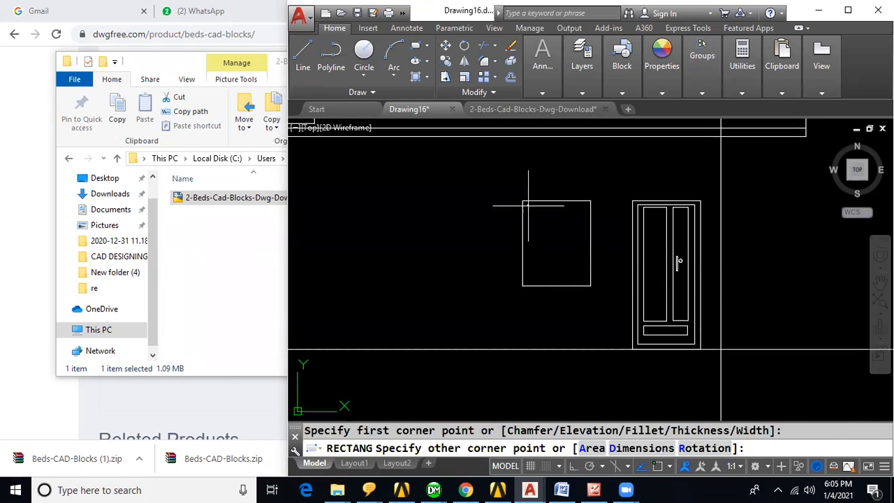
left_click(585, 281)
Draw a narrow upright rectangle near the middle of the window frame as its mullion.
key("Return")
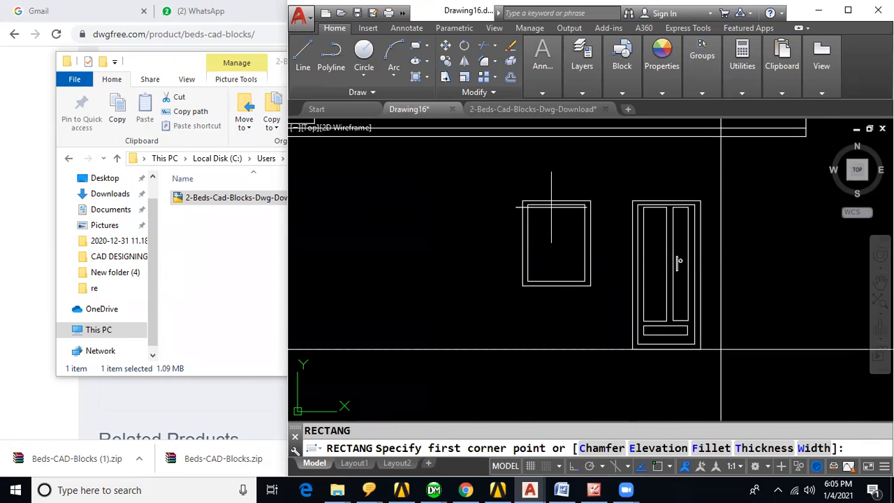
left_click(551, 206)
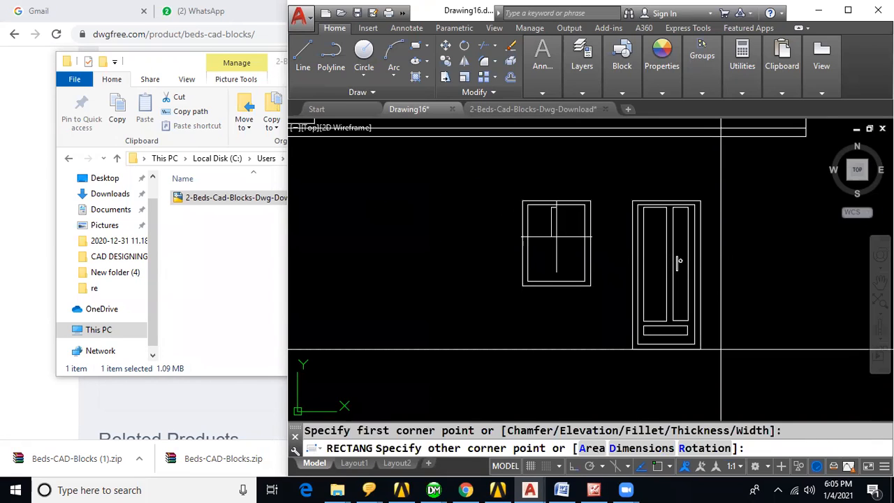
left_click(556, 278)
Draw a tall pane rectangle on each side of the window's mullion, inside the inner frame.
key("Return")
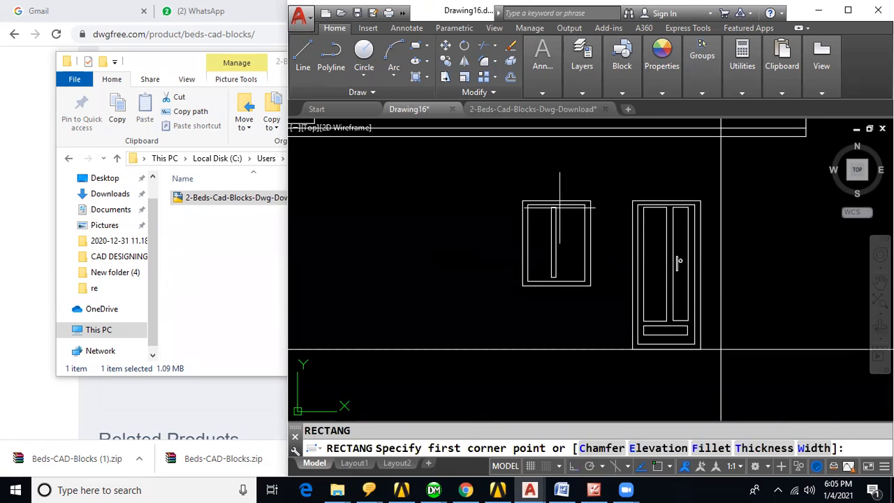
left_click(558, 207)
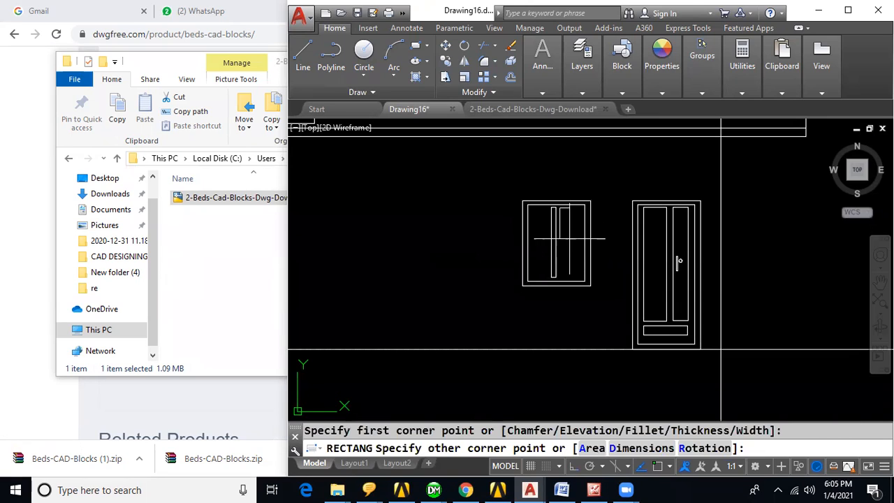
left_click(579, 278)
key("Return")
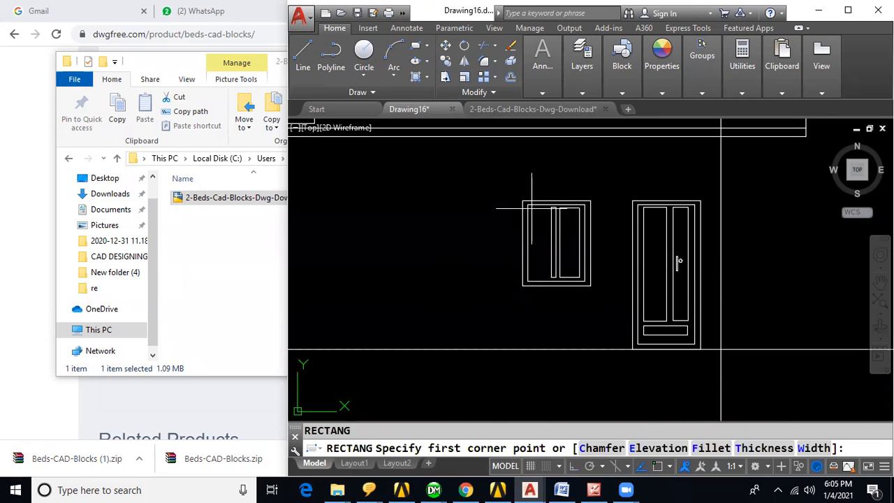
left_click(531, 207)
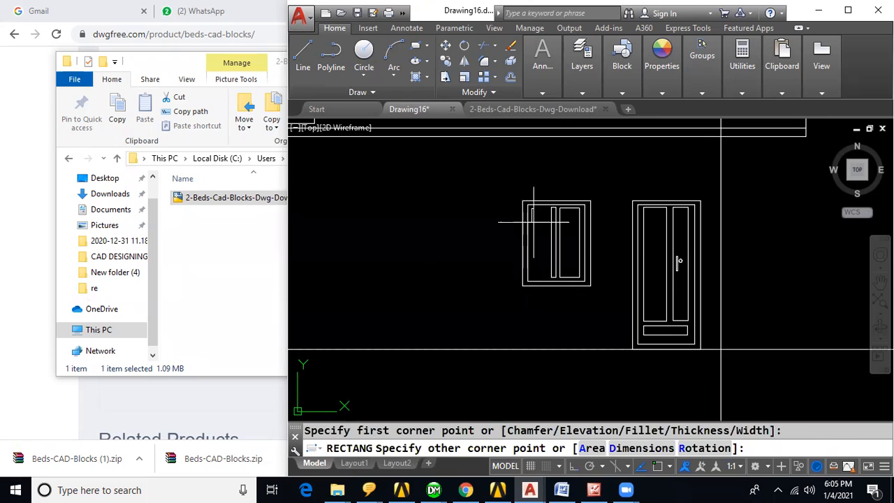
left_click(545, 276)
Turn object snap on and place a vertical construction line along the kitchen-side face of the wall between the kitchen and drawing room.
scroll(600, 210, "down", 4)
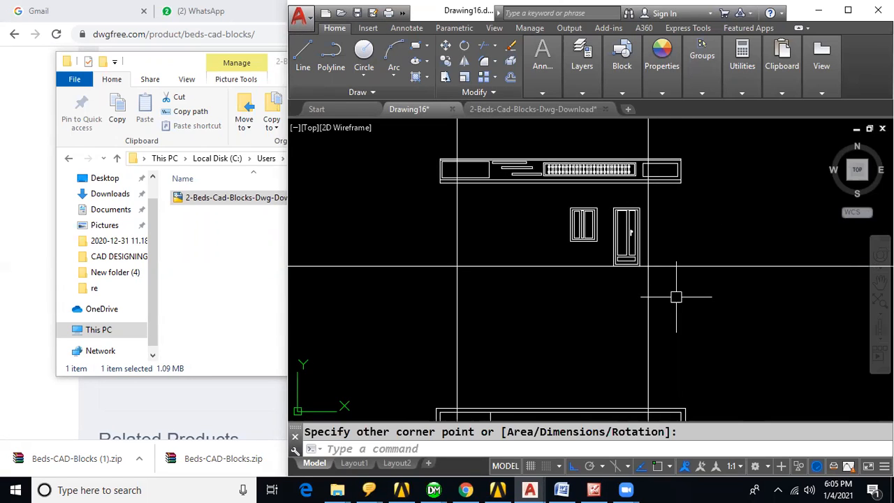
scroll(676, 297, "down", 2)
middle_click_drag(725, 323, 702, 224)
middle_click_drag(716, 305, 697, 230)
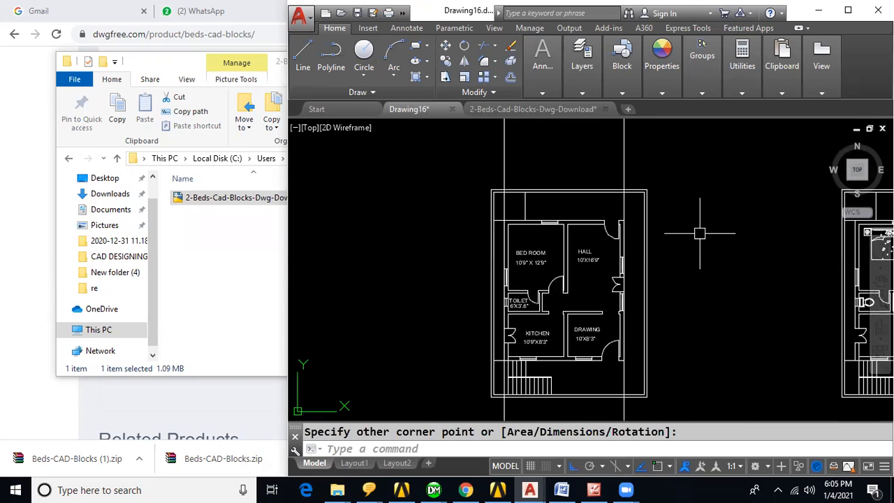
type("XL")
key("Return")
type("V")
key("Return")
scroll(583, 361, "up", 3)
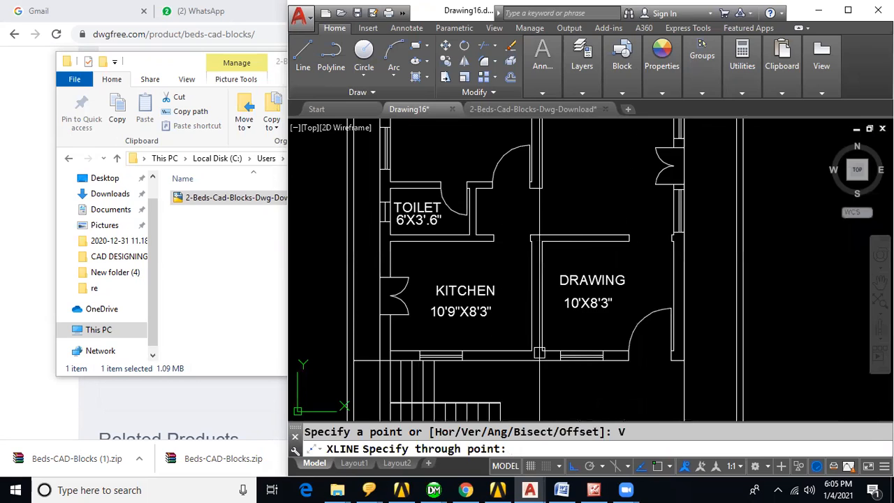
key("F3")
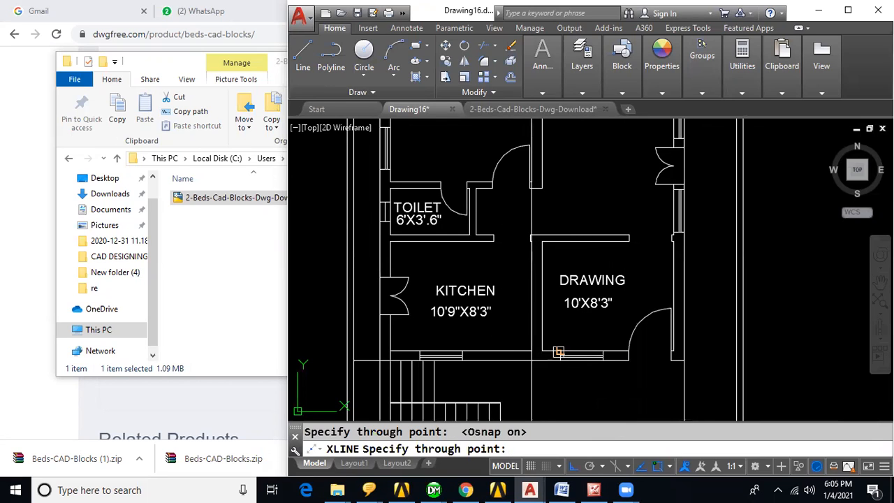
key("Escape")
Draw a thin horizontal band above the window and door, spanning from the middle construction line to the right wall line.
scroll(716, 324, "down", 3)
scroll(716, 324, "down", 2)
scroll(678, 249, "up", 3)
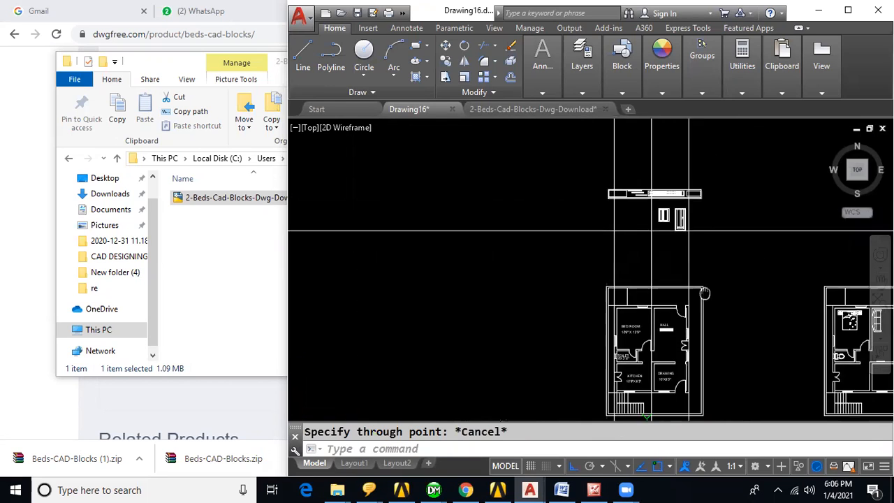
type("l")
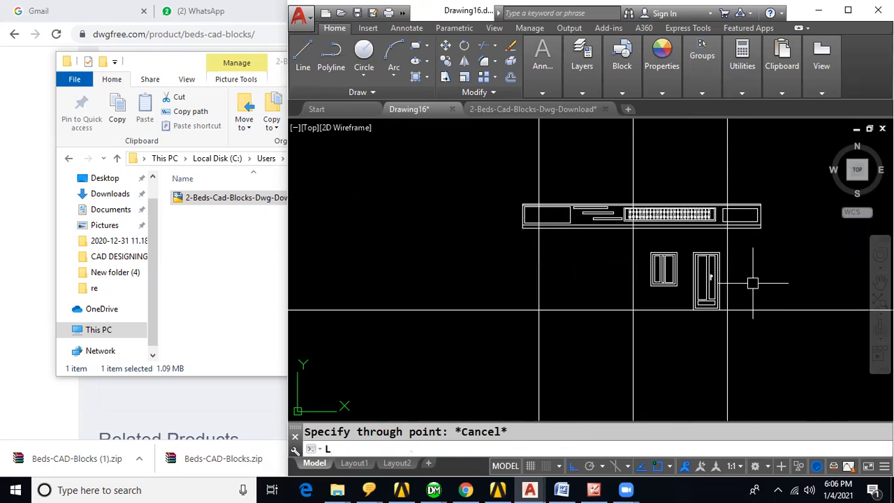
key("Return")
scroll(723, 253, "up", 4)
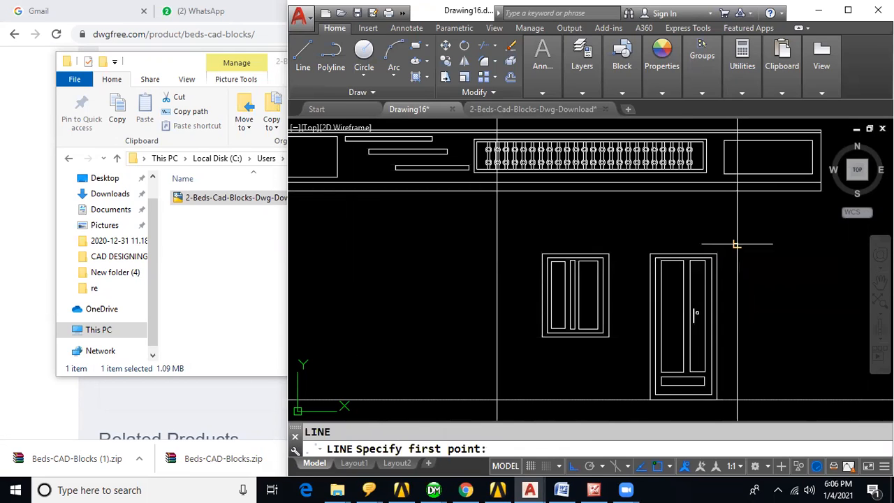
left_click(736, 244)
left_click(497, 244)
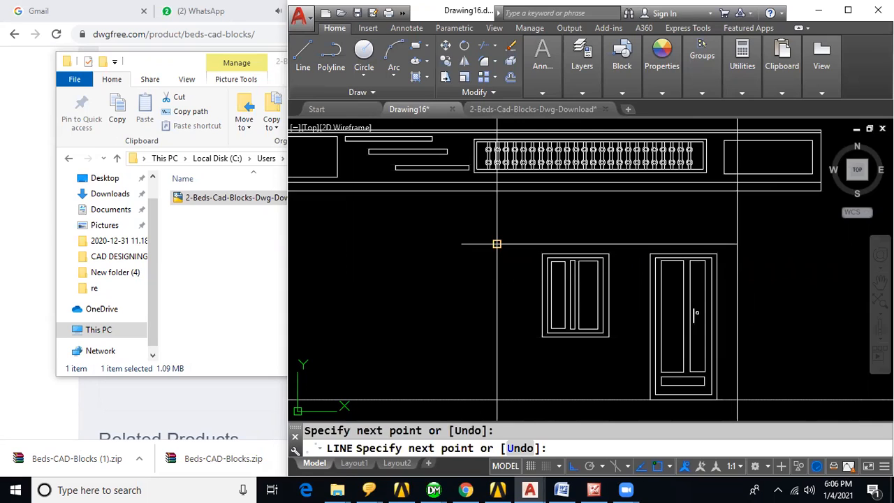
left_click(497, 235)
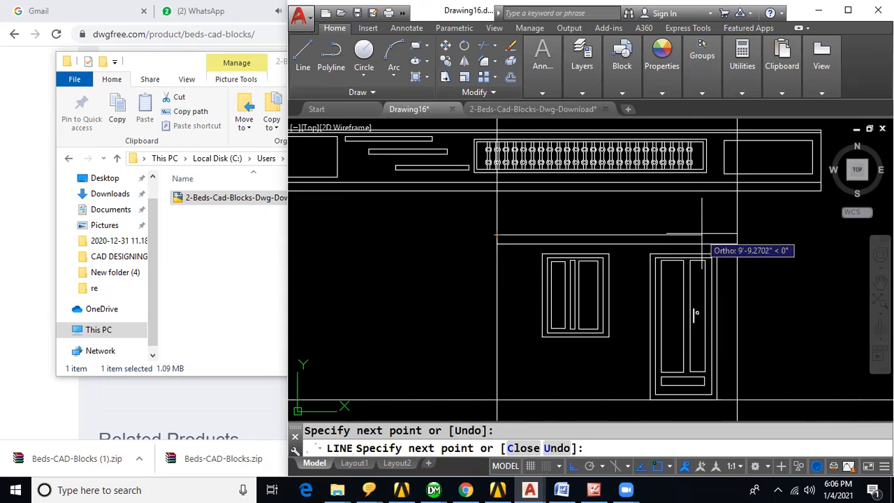
left_click(736, 235)
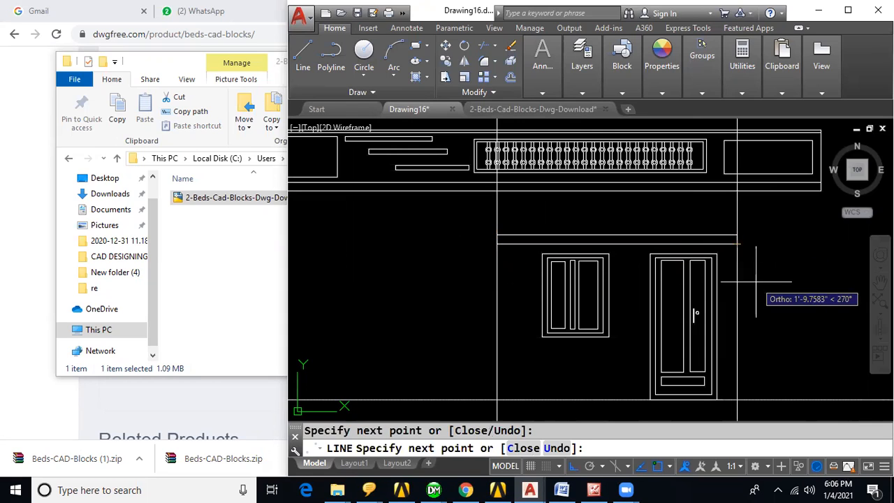
key("Escape")
With ortho off, draw a line sloping up and inward from the band's upper right corner.
type("K")
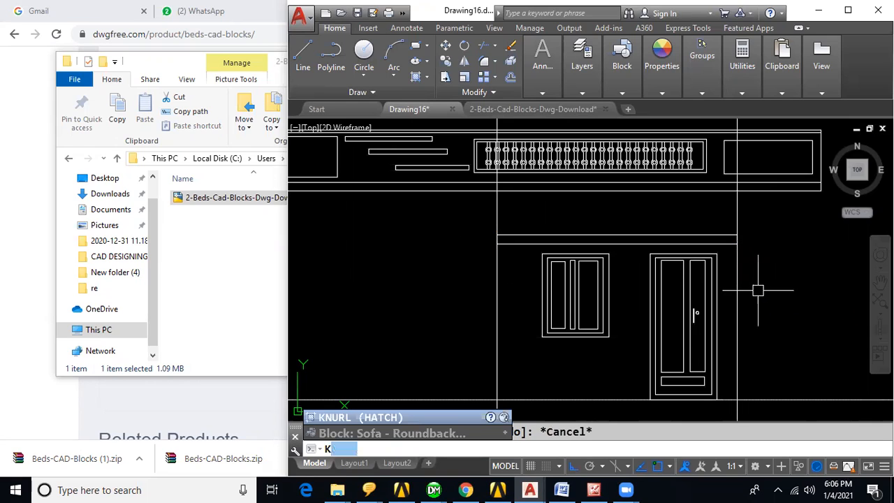
type("L")
key("Return")
type("L")
key("Return")
left_click(737, 236)
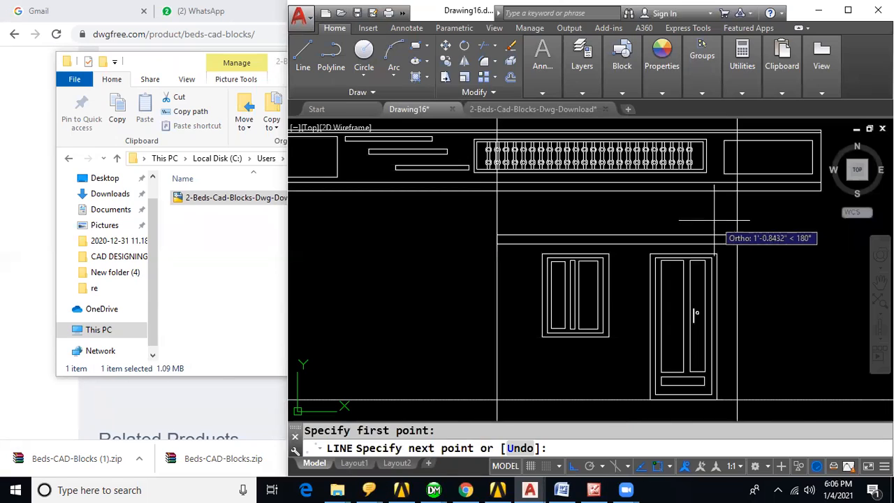
key("F8")
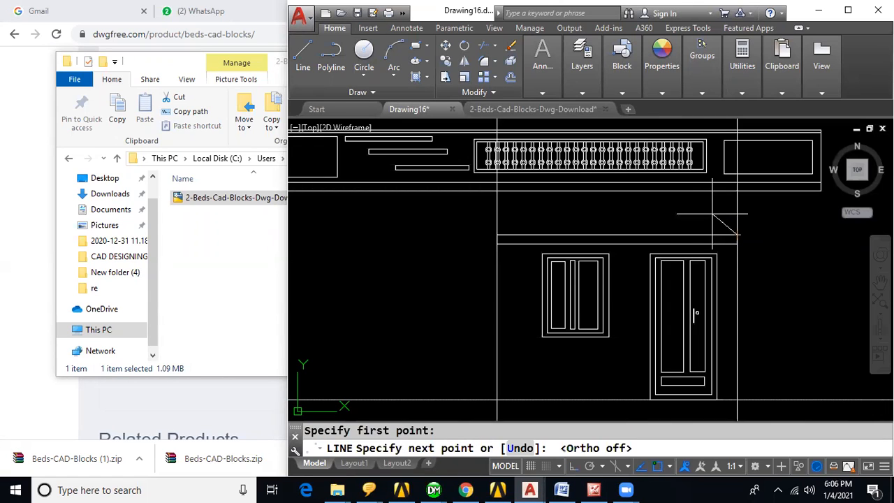
left_click(703, 209)
key("Escape")
Mirror the sloping line to the band's left end about a vertical axis through the midpoint of the band's top edge.
type("M")
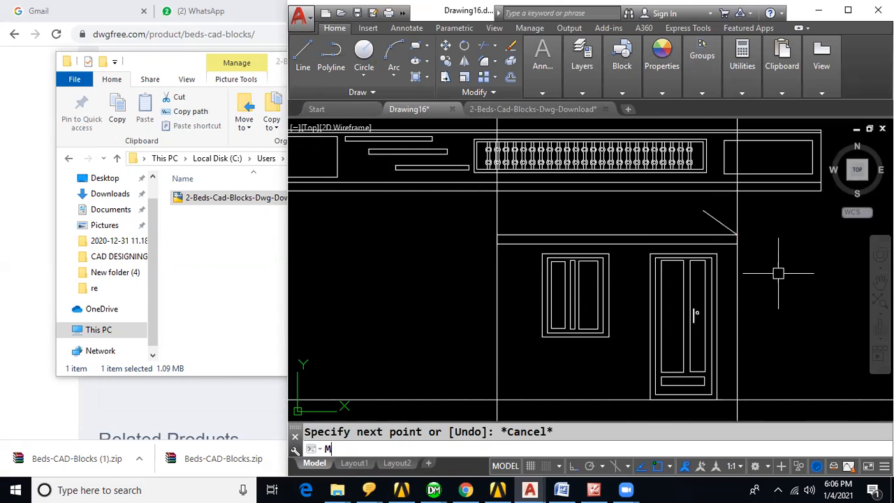
key("Return")
left_click(716, 220)
key("Return")
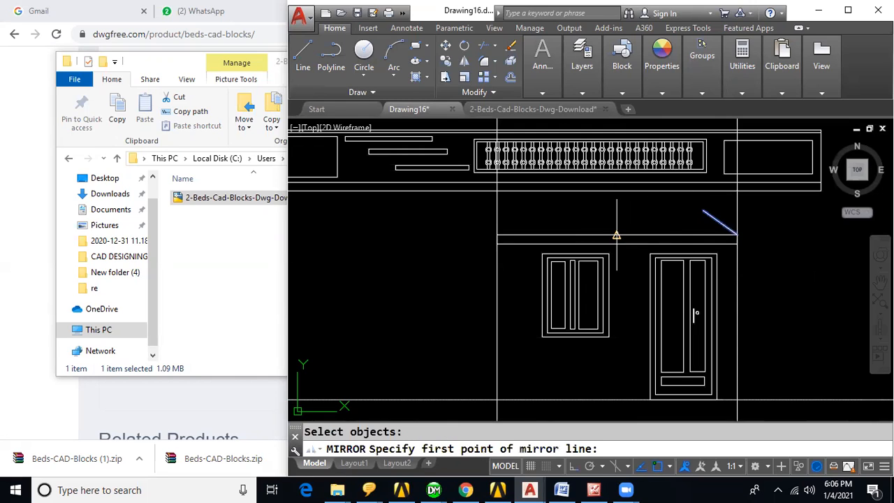
left_click(616, 236)
left_click(617, 241)
key("Return")
Connect the upper ends of the two sloping lines with a horizontal line to close the canopy's top.
type("L")
key("Return")
left_click(531, 210)
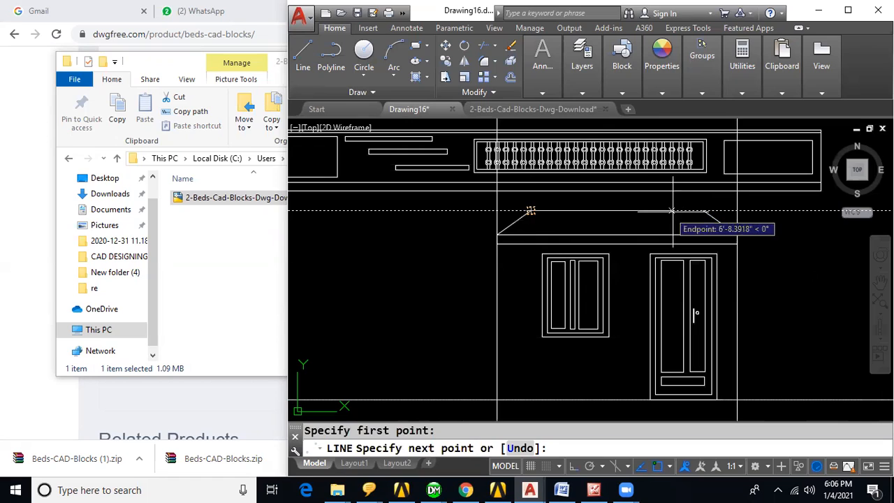
left_click(702, 211)
key("Return")
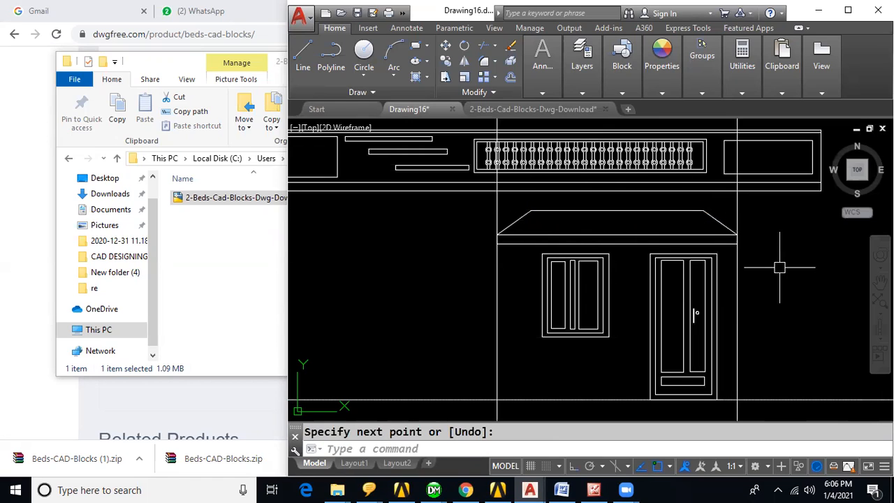
Start a hatch inside the sloped canopy outline and choose the HONEY pattern from the other predefined patterns.
type("H")
key("Return")
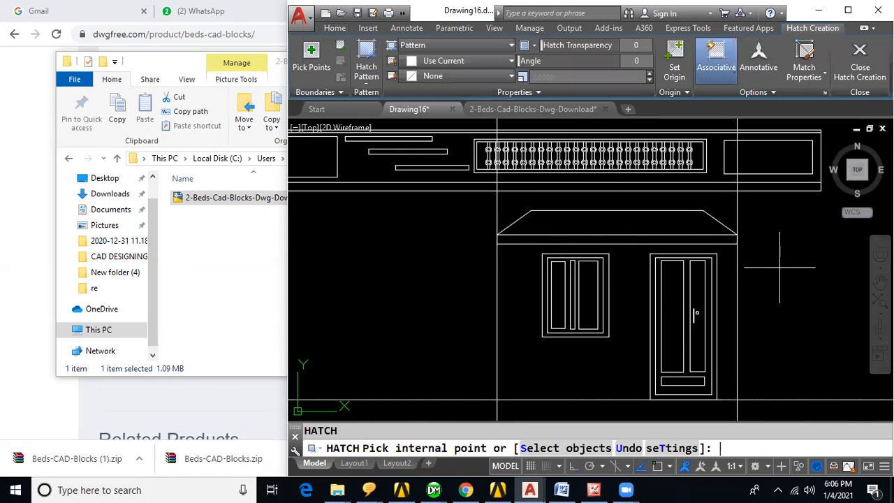
left_click(625, 222)
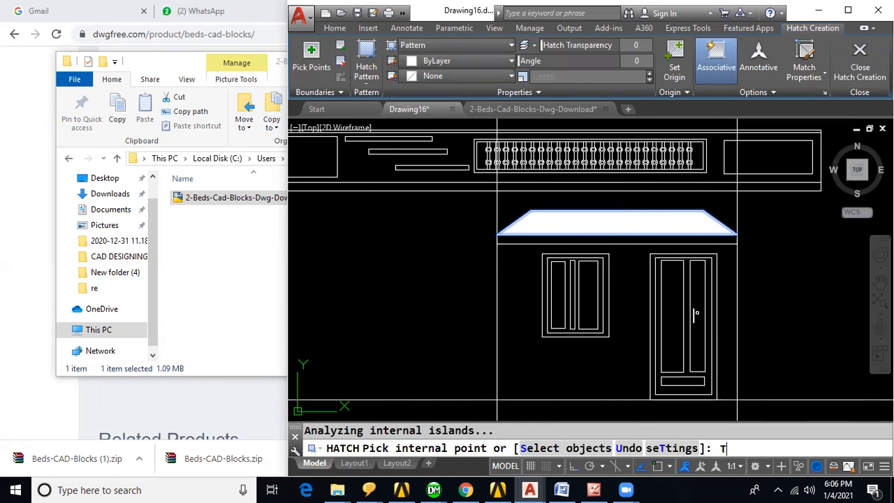
key("Return")
left_click(520, 157)
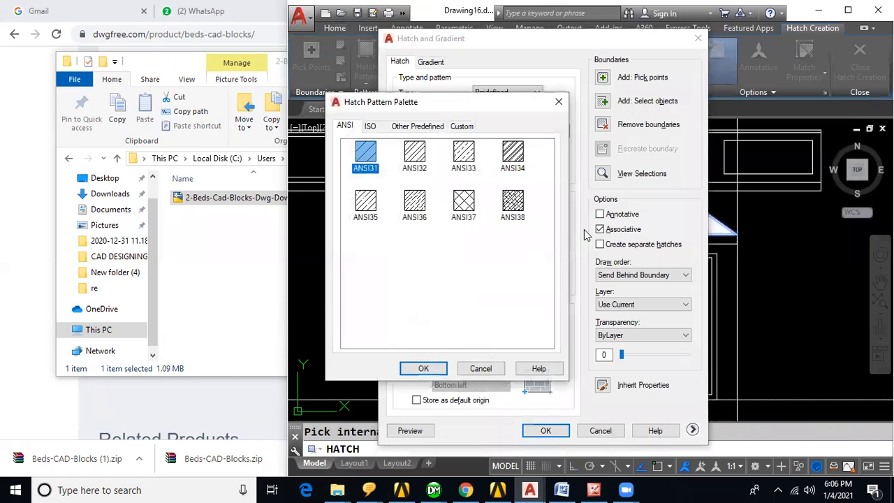
left_click(423, 127)
scroll(487, 269, "down", 3)
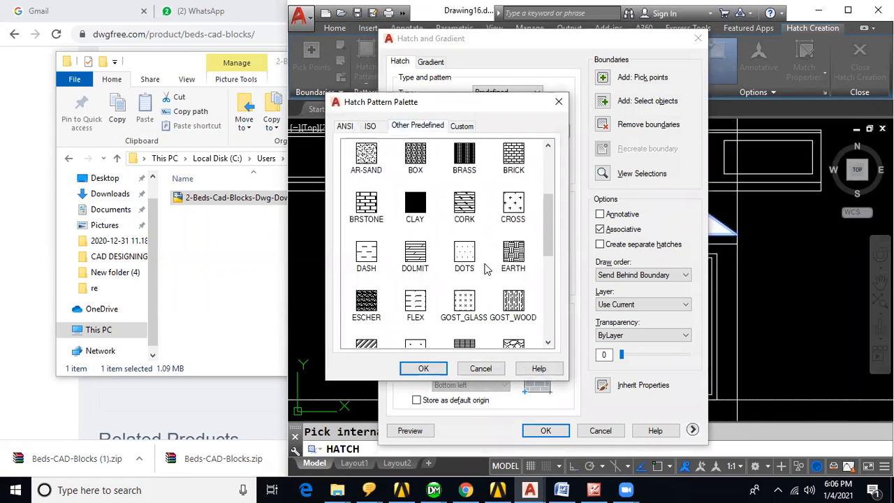
scroll(487, 269, "down", 2)
left_click(418, 331)
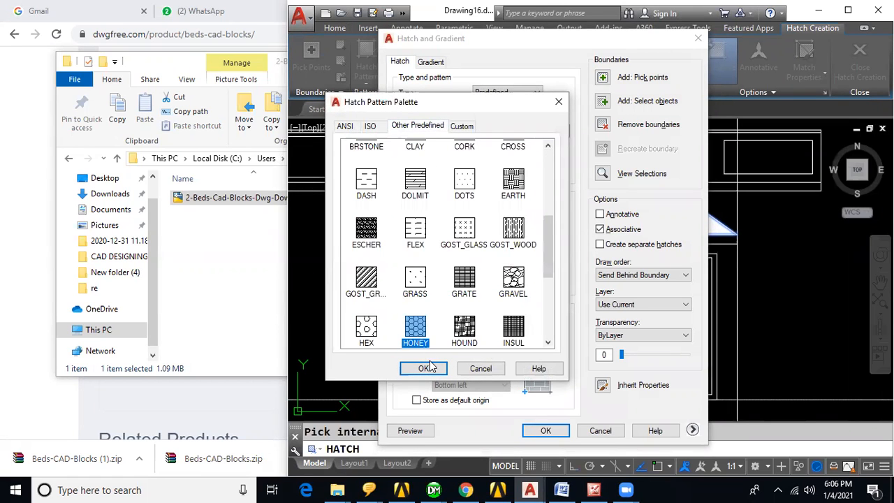
left_click(438, 368)
Set the canopy hatch scale to 25 and apply the hatch after previewing it.
double_click(504, 221)
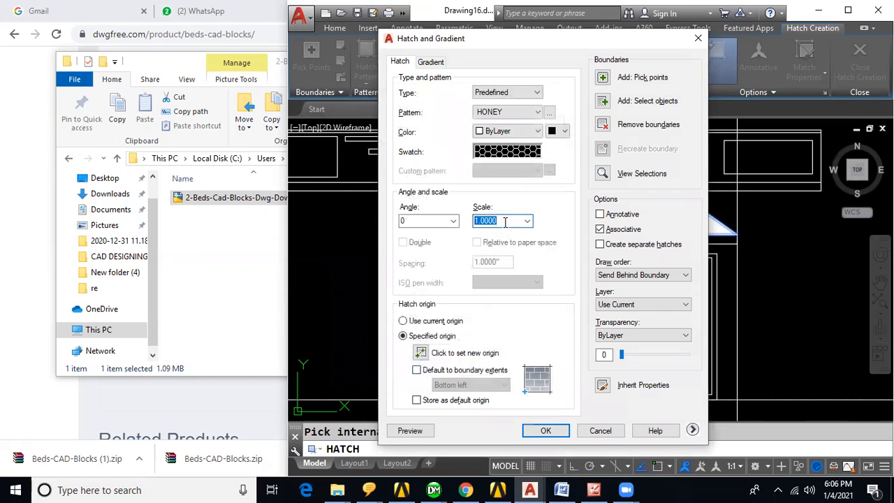
type("25")
left_click(410, 431)
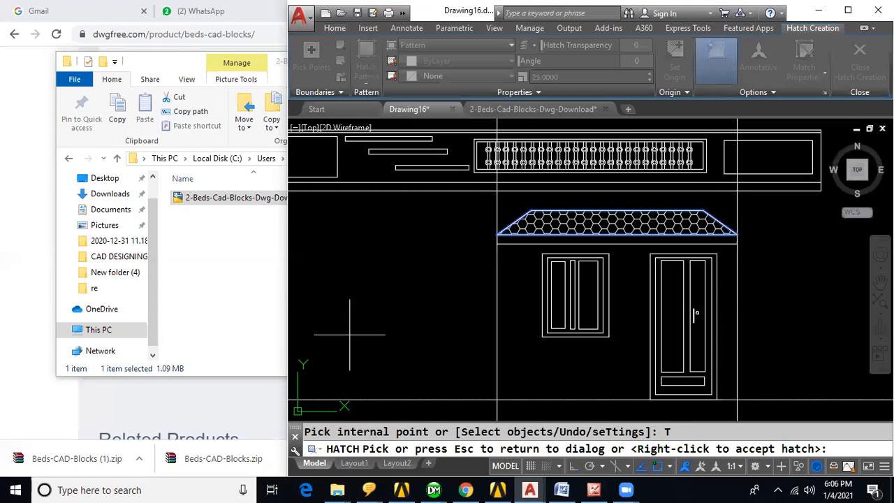
right_click(349, 334)
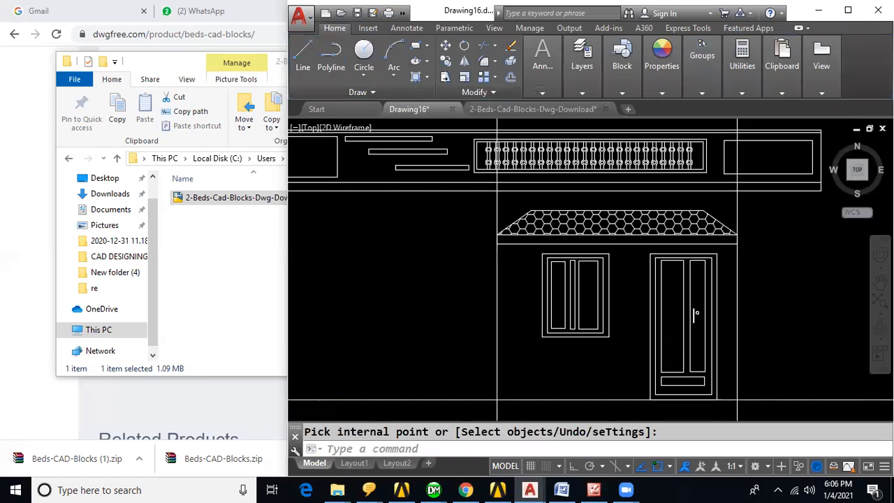
Trim off the part of the middle construction line above the top edge of the canopy's horizontal band.
scroll(388, 302, "down", 3)
middle_click_drag(633, 268, 694, 198)
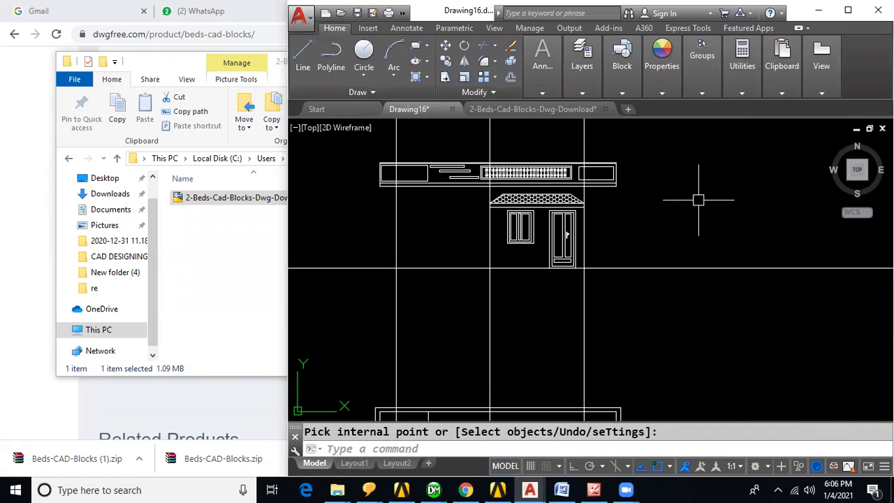
type("TR")
key("Return")
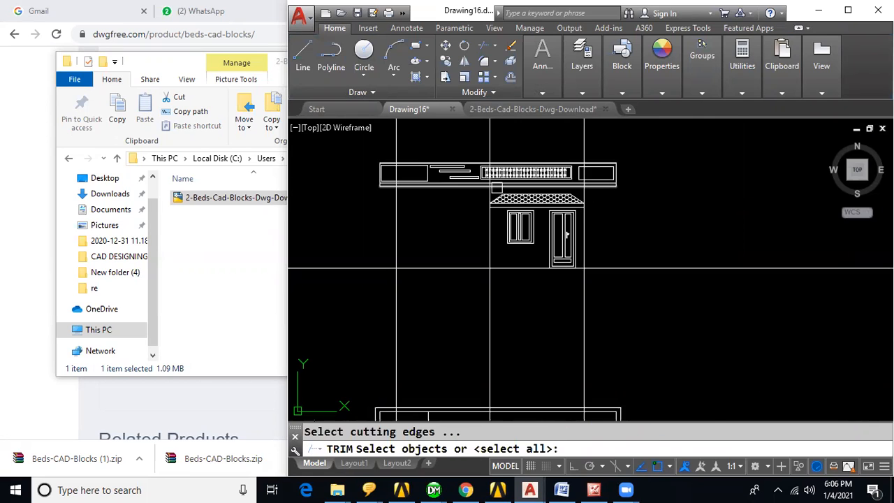
scroll(496, 192, "up", 3)
scroll(485, 236, "up", 3)
scroll(485, 236, "up", 2)
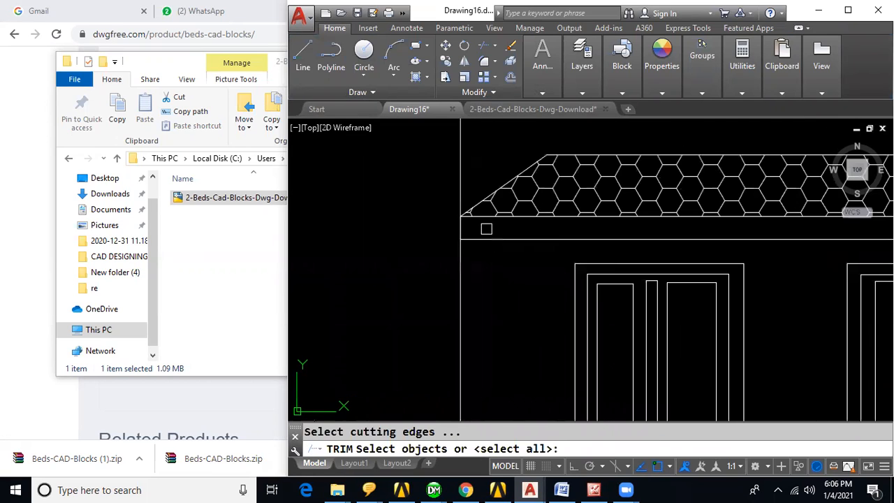
left_click(486, 218)
scroll(424, 223, "down", 4)
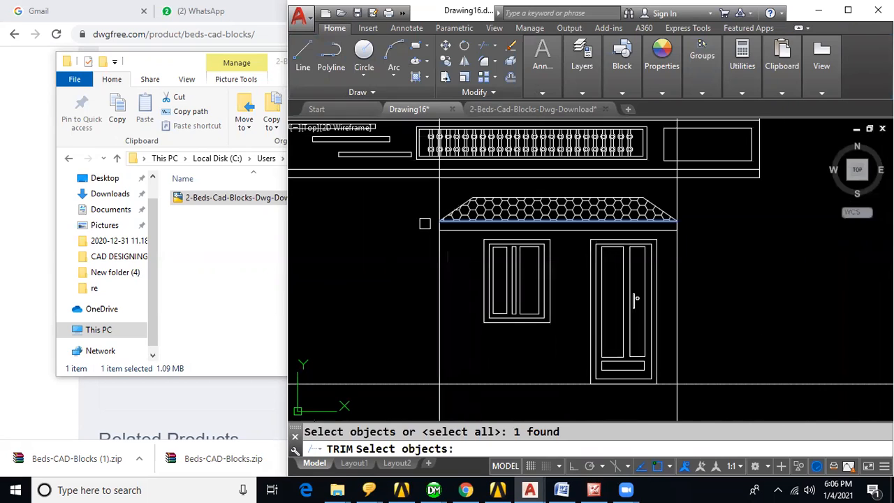
key("Return")
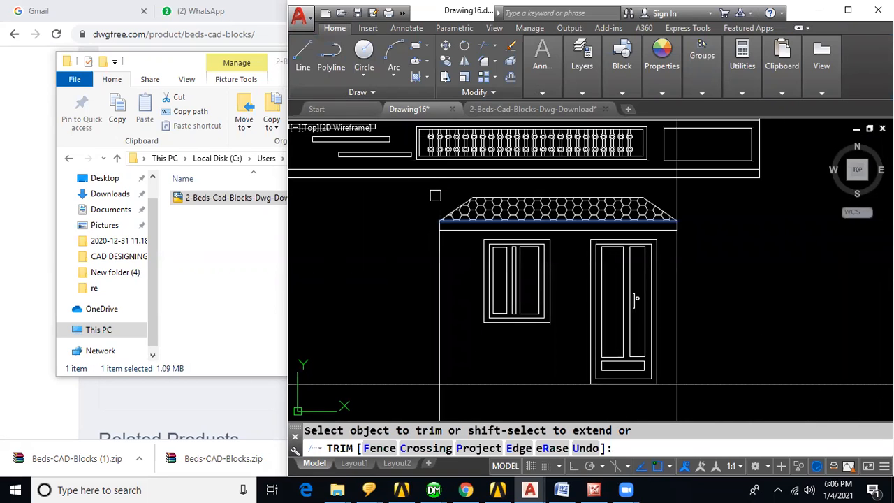
key("Return")
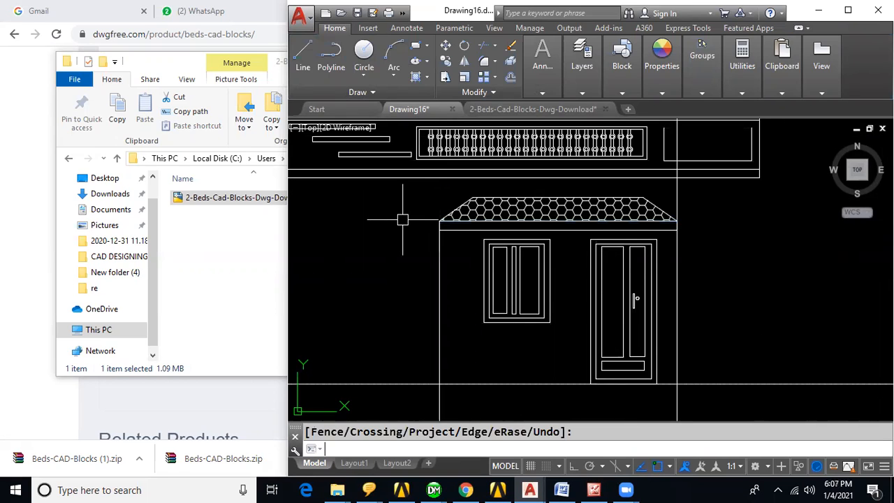
Using all objects as cutting edges, trim the middle construction line between the canopy band and the ground line.
key("Return")
key("Return")
left_click(421, 257)
left_click(444, 283)
key("Escape")
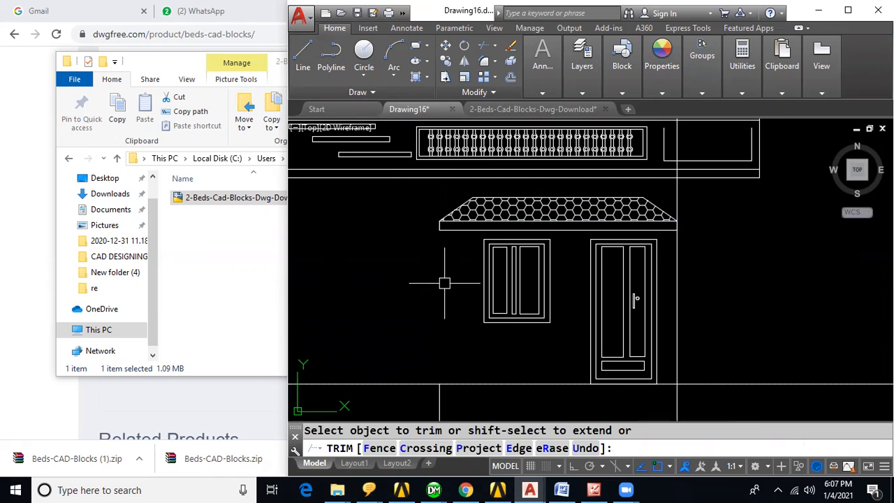
Draw a vertical construction line through the drawing room's inner lower-left wall corner in the plan, projecting it into the elevation.
scroll(445, 283, "down", 2)
middle_click_drag(470, 339, 519, 234)
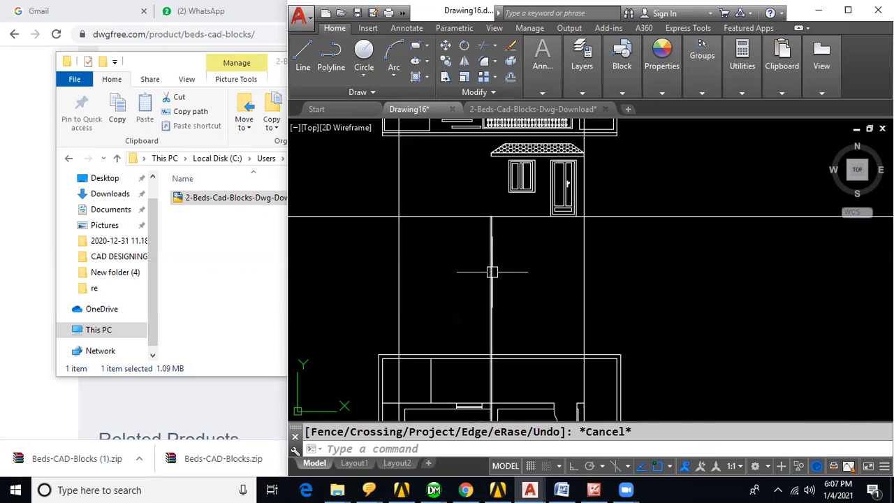
mouse_move(553, 260)
middle_mouse_down()
mouse_move(535, 212)
mouse_move(550, 92)
middle_mouse_up()
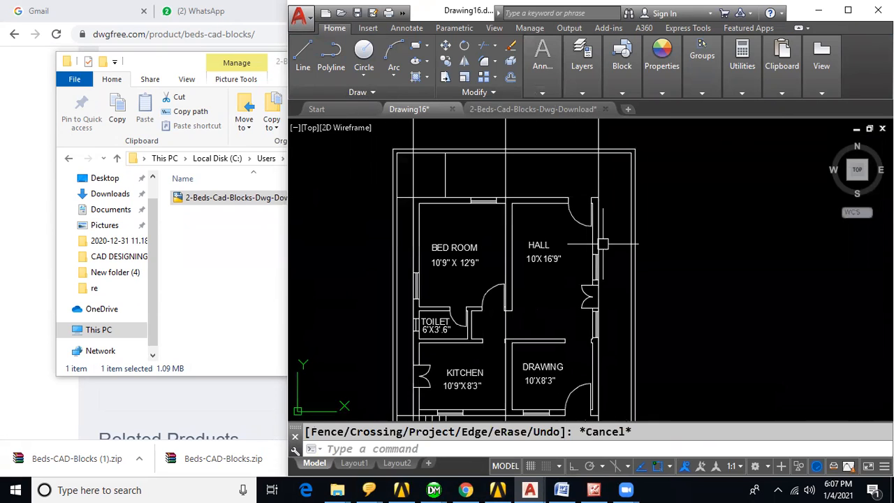
type("XL")
key("Return")
type("V")
key("Return")
middle_click_drag(625, 336, 600, 211)
scroll(540, 297, "up", 4)
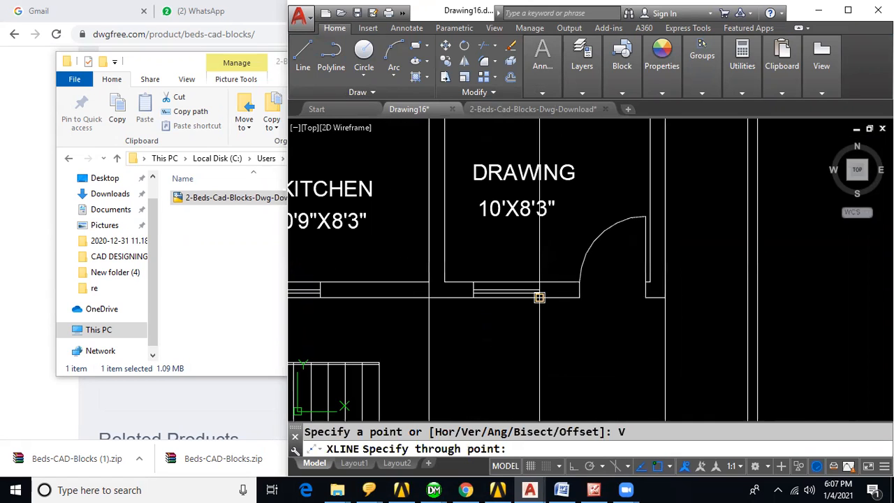
left_click(445, 282)
scroll(574, 281, "down", 5)
middle_click_drag(605, 201, 595, 247)
scroll(529, 197, "up", 5)
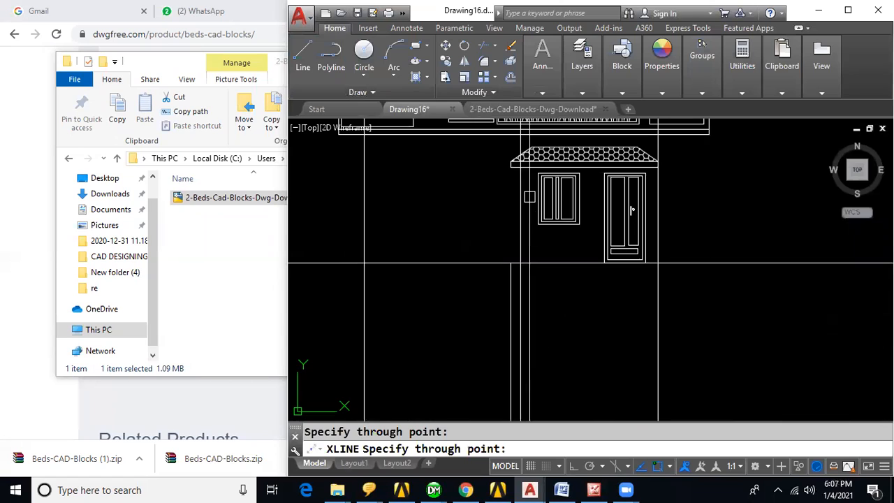
key("Escape")
Trim the new wall construction line above the canopy band's bottom edge.
type("TR")
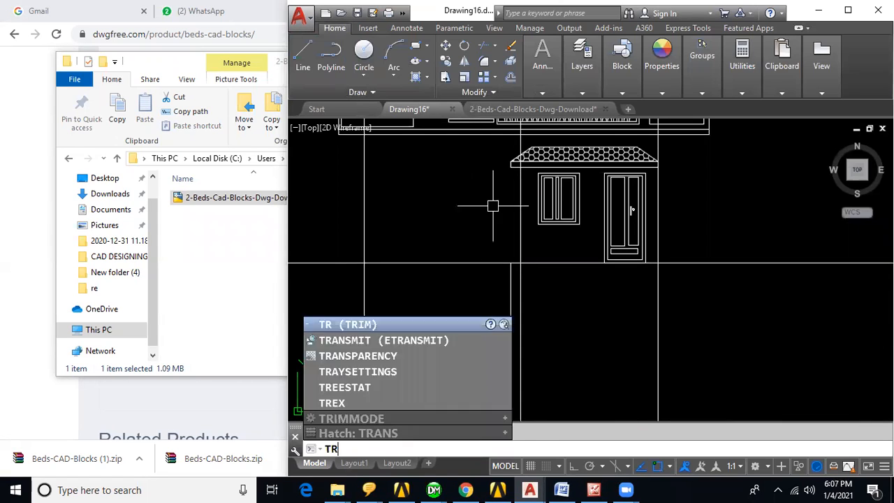
key("Return")
scroll(523, 168, "up", 2)
left_click(523, 168)
key("Return")
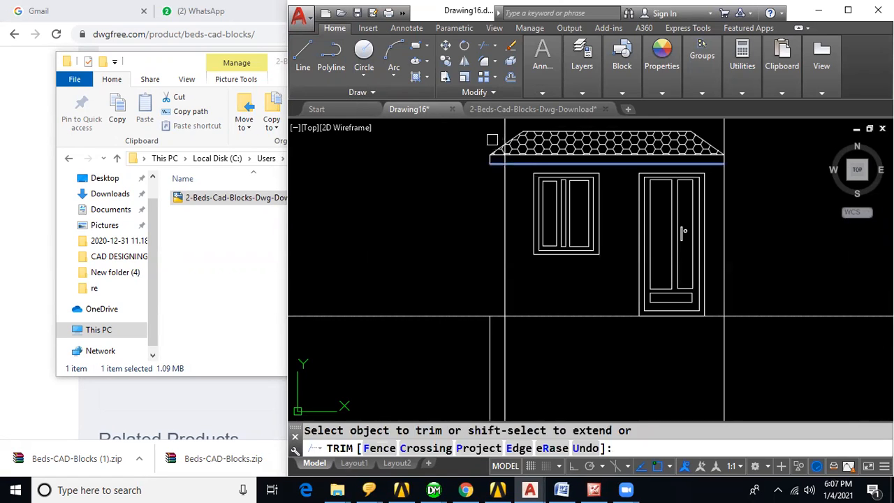
key("Return")
Trim the two outer wall construction lines above the parapet band's bottom edge.
scroll(516, 209, "down", 5)
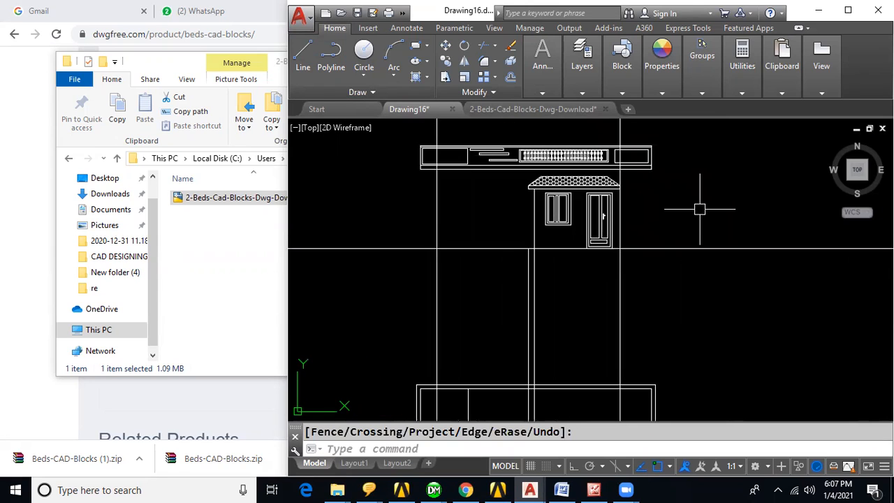
key("Return")
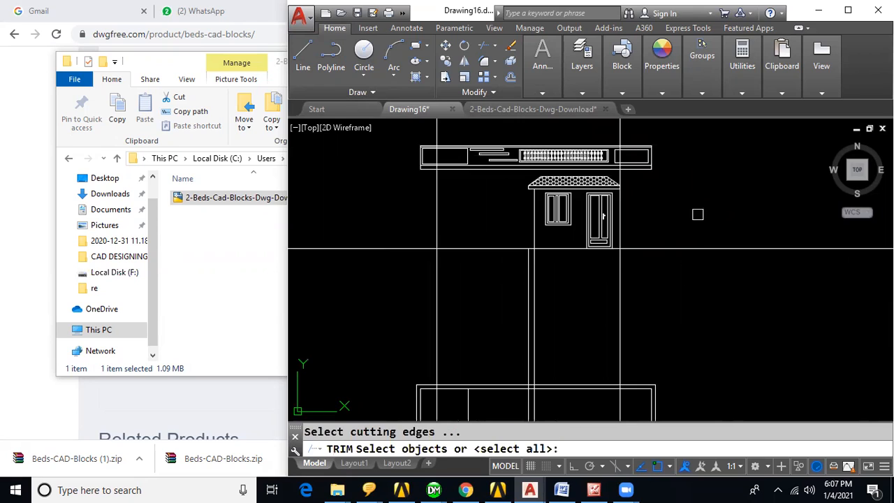
left_click(489, 167)
key("Return")
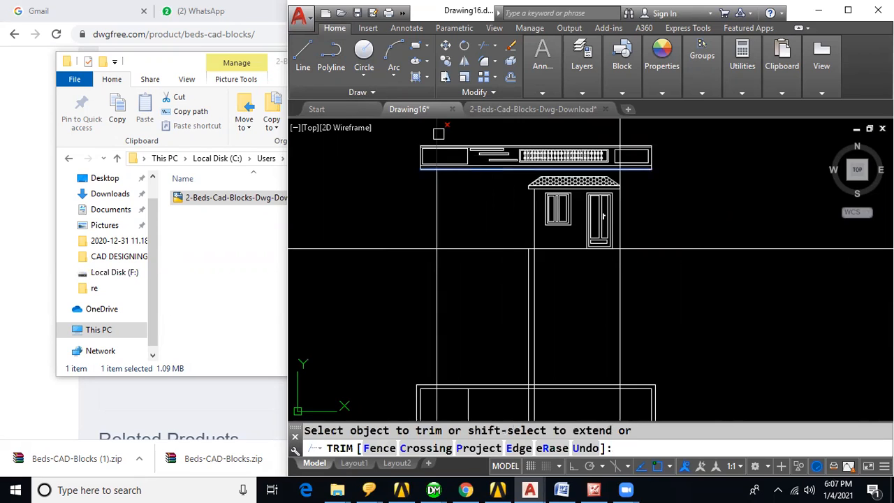
key("Return")
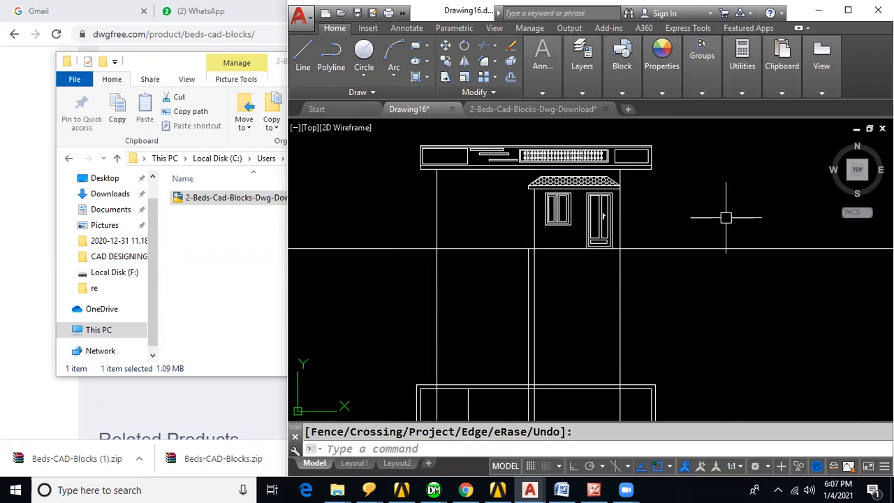
Draw a vertical construction line through the lower right end of the plan's staircase, projecting it into the elevation.
type("XL")
key("Return")
type("V")
key("Return")
middle_click_drag(661, 326, 663, 133)
middle_click_drag(642, 303, 655, 140)
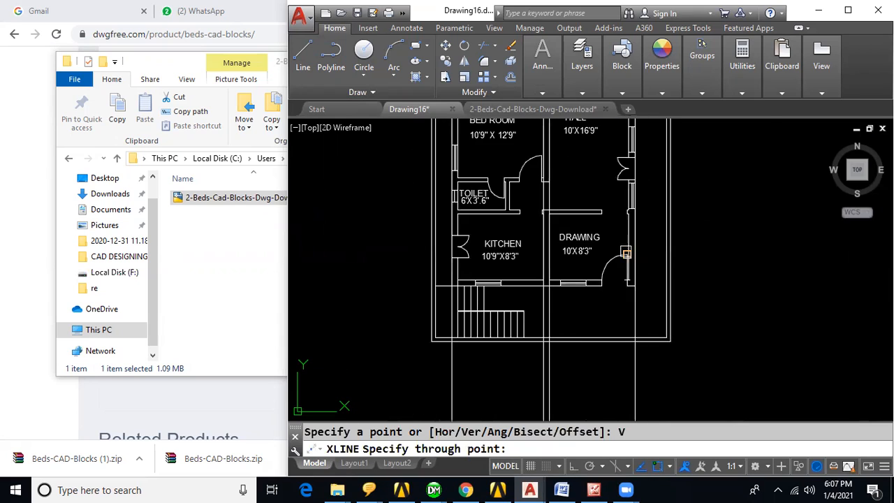
scroll(542, 328, "up", 4)
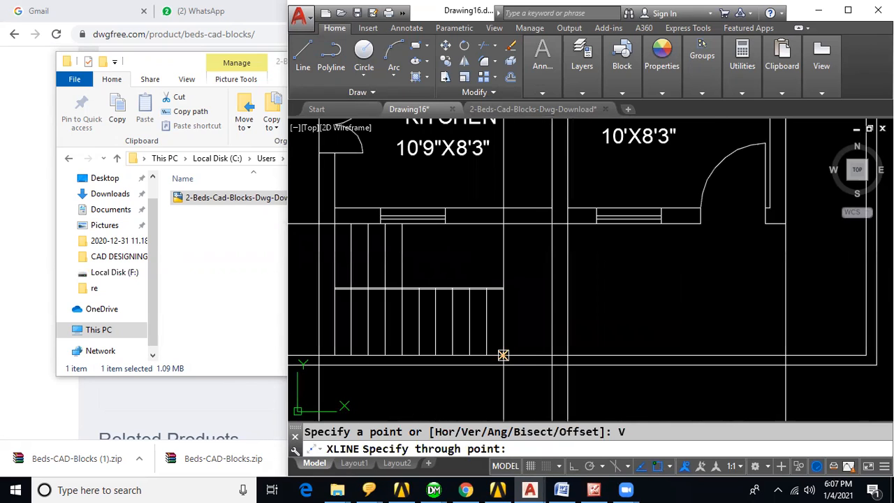
left_click(503, 355)
scroll(667, 289, "down", 3)
middle_click_drag(697, 198, 677, 336)
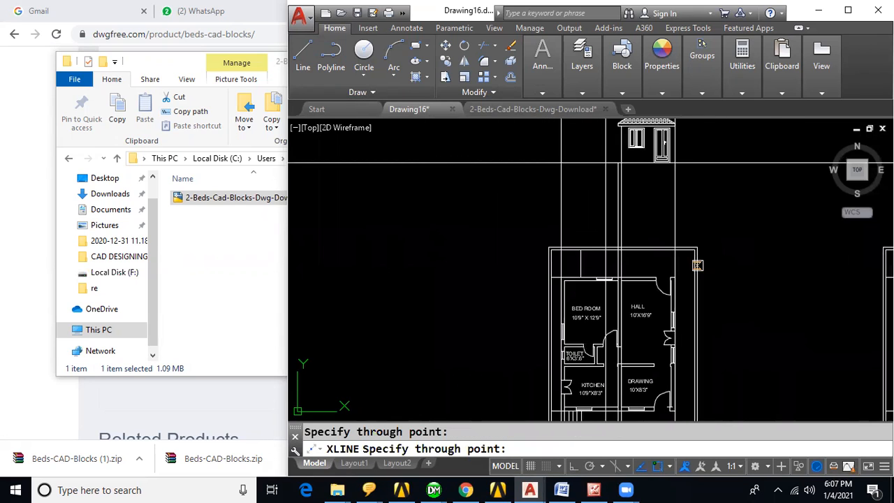
middle_click_drag(686, 218, 680, 300)
key("Escape")
Draw the first two stair steps from the ground line at the projected stair end, rising leftward with 6" risers and 10" treads.
scroll(597, 220, "up", 4)
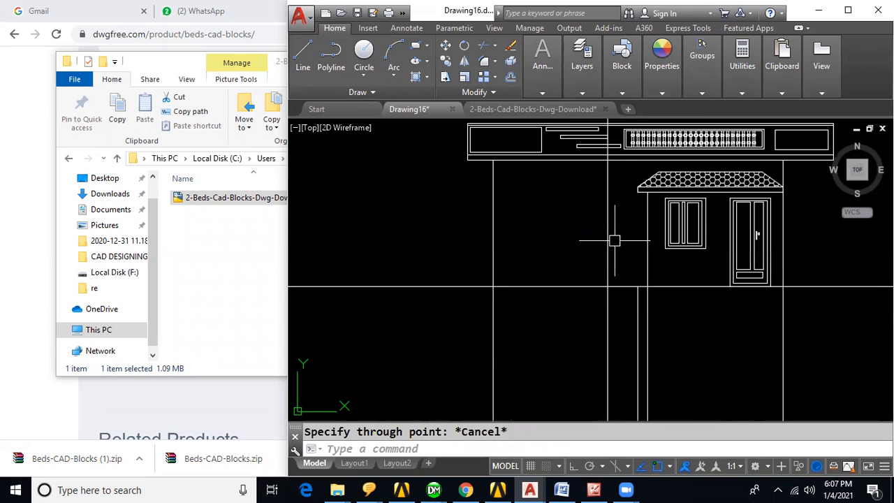
type("l")
key("Return")
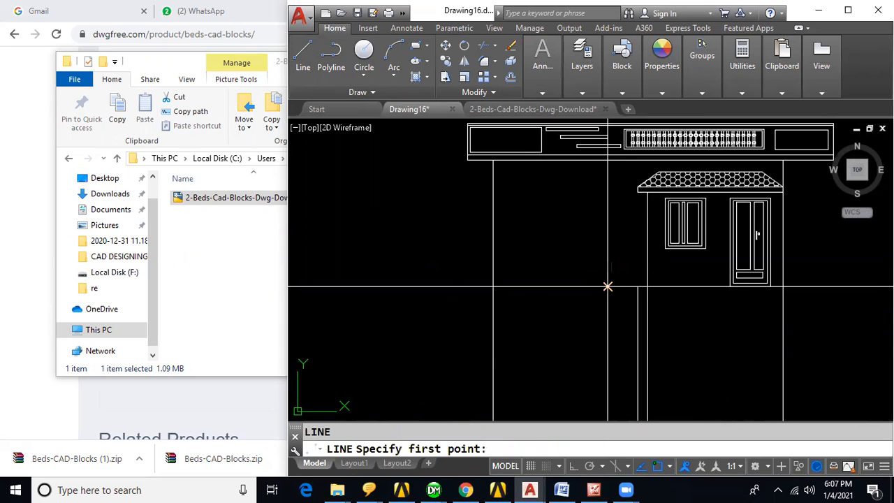
left_click(608, 286)
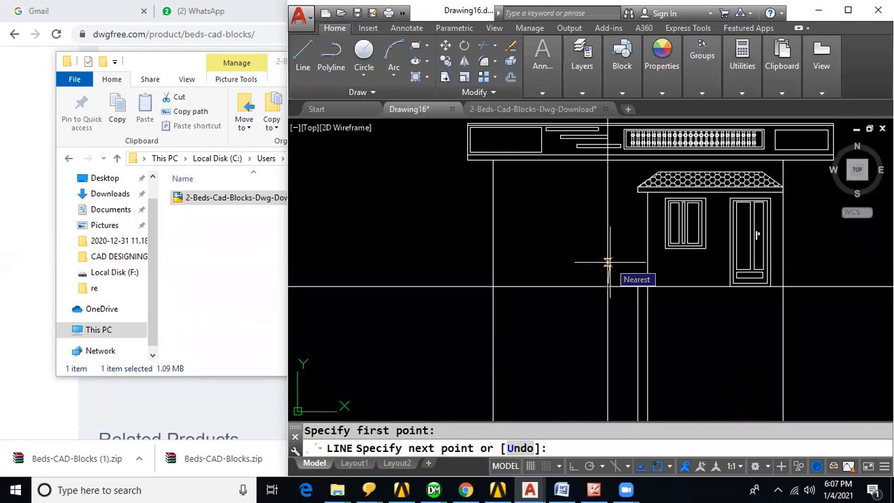
key("F8")
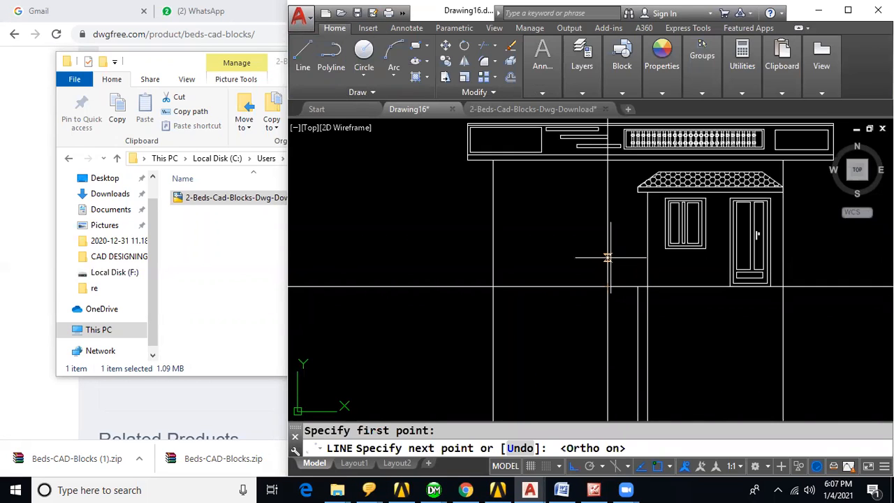
type("6")
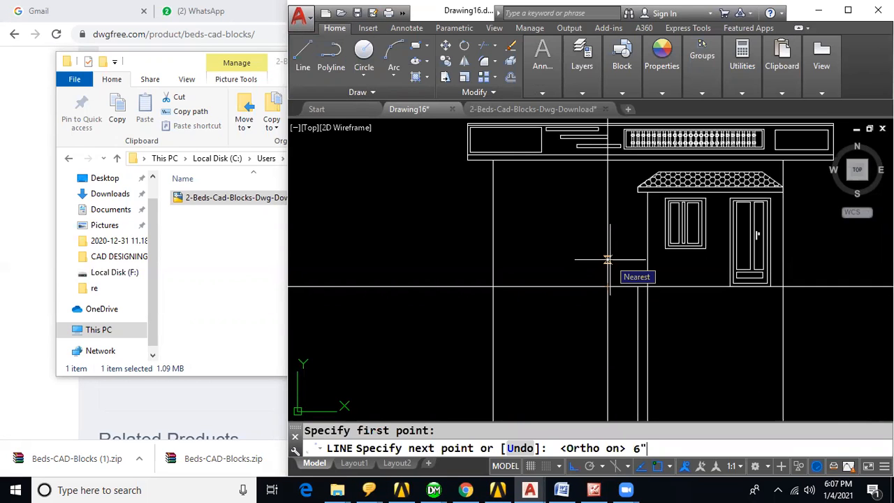
type("\"")
key("Return")
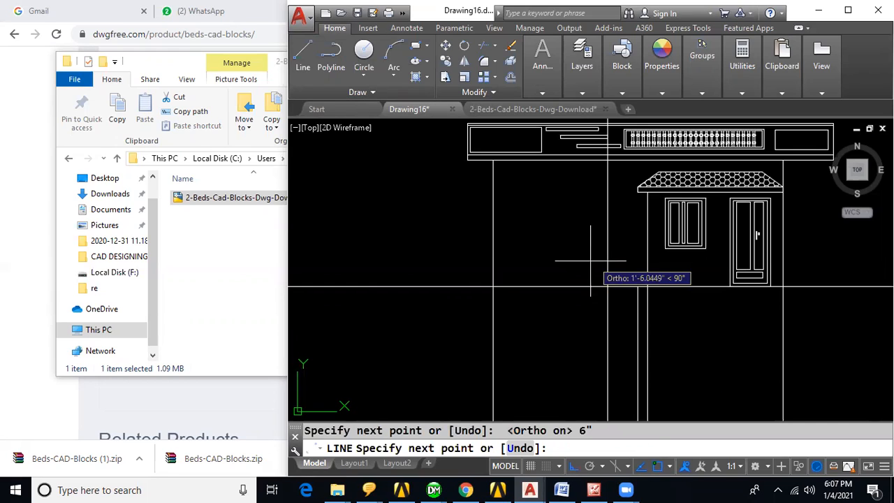
type("10\"")
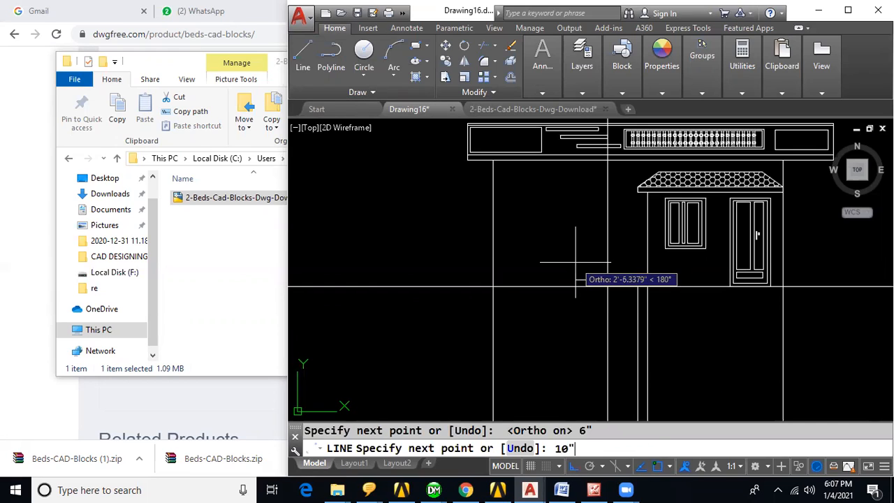
key("Return")
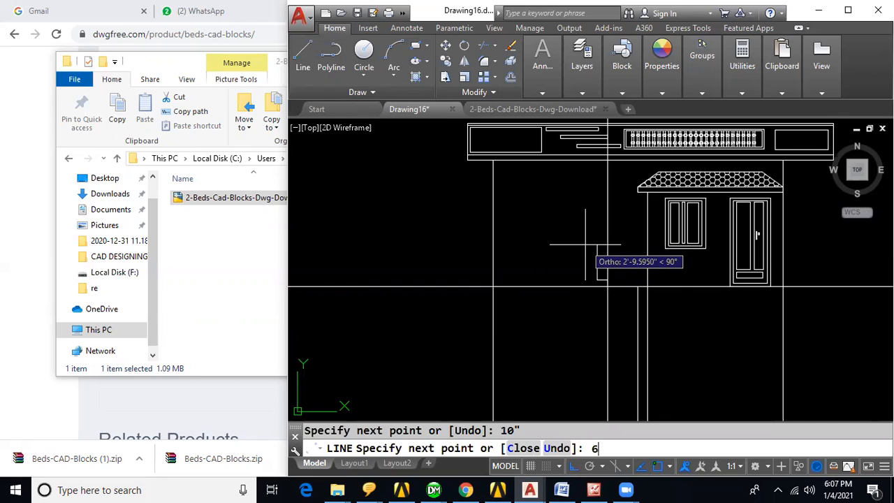
type("6\"")
key("Return")
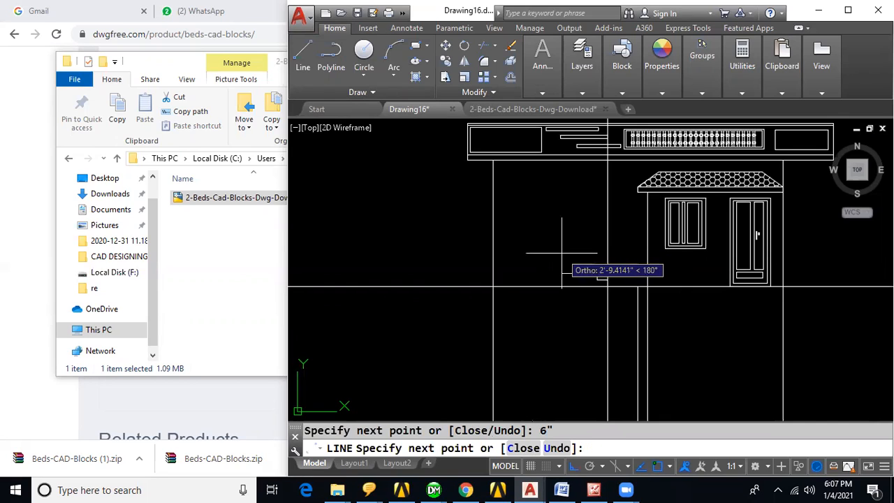
type("10\"")
key("Return")
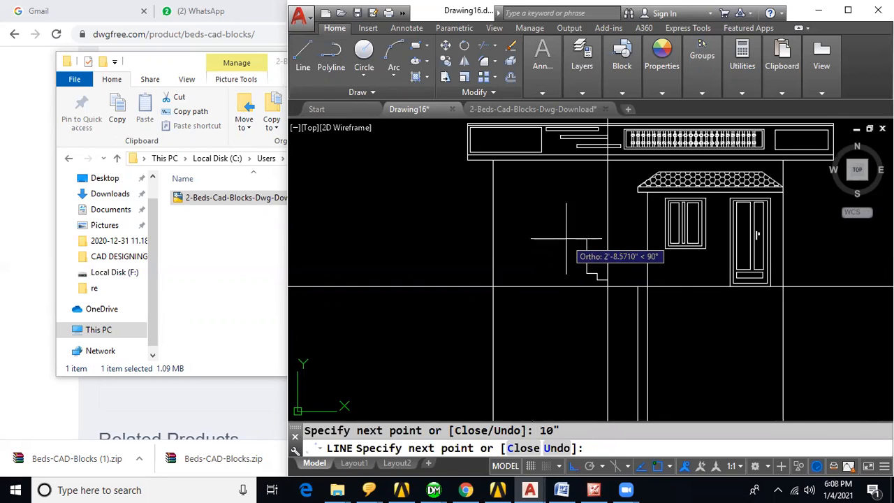
key("Escape")
Copy the second step's riser and tread repeatedly end to end, continuing the staircase up to the elevation's left wall line.
type("CO")
key("Return")
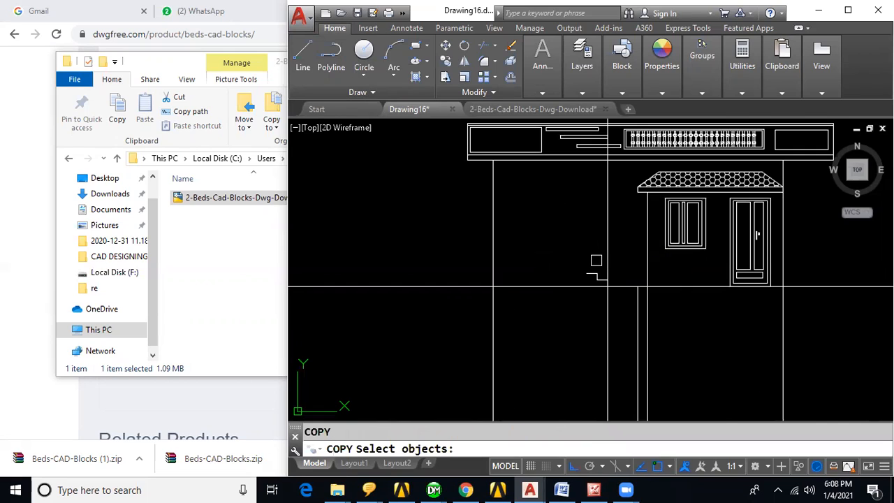
scroll(597, 265, "up", 2)
left_click(589, 286)
scroll(592, 292, "up", 1)
left_click(593, 296)
key("Return")
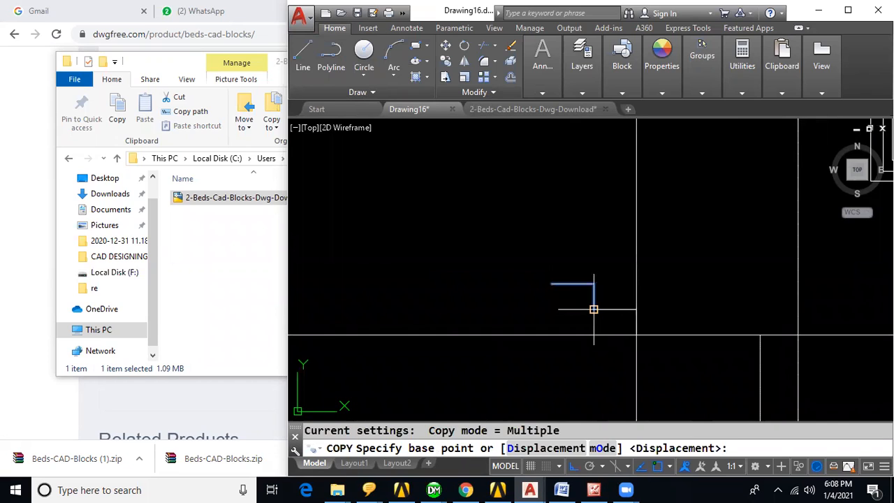
left_click(594, 309)
left_click(551, 285)
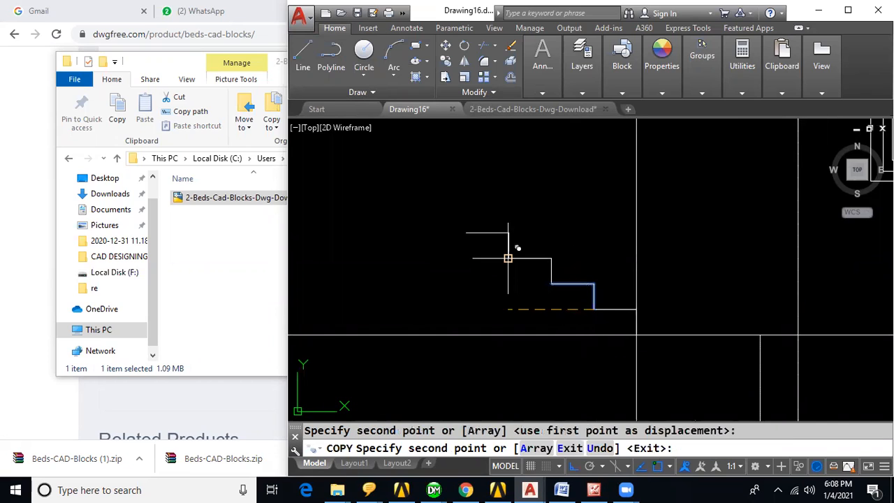
left_click(508, 258)
left_click(466, 232)
left_click(422, 207)
left_click(380, 182)
scroll(551, 235, "down", 1)
middle_click_drag(652, 306, 665, 323)
left_click(405, 184)
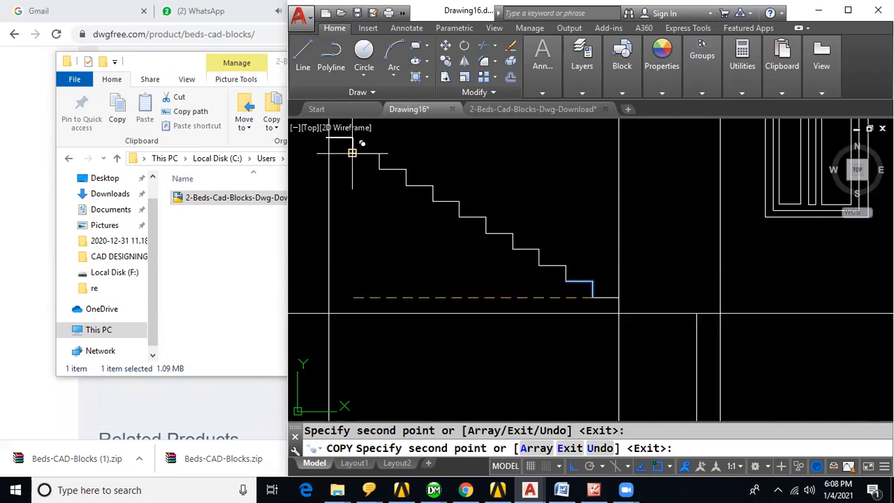
scroll(352, 152, "down", 3)
key("Escape")
scroll(618, 292, "down", 1)
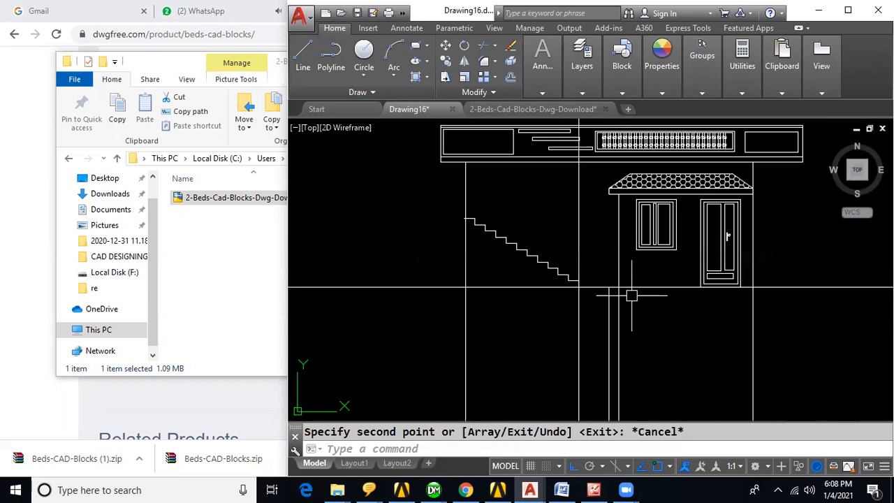
Draw a vertical construction line through the short vertical line above the bedroom in the plan, projecting it into the elevation.
scroll(632, 295, "down", 1)
middle_click_drag(652, 338, 682, 183)
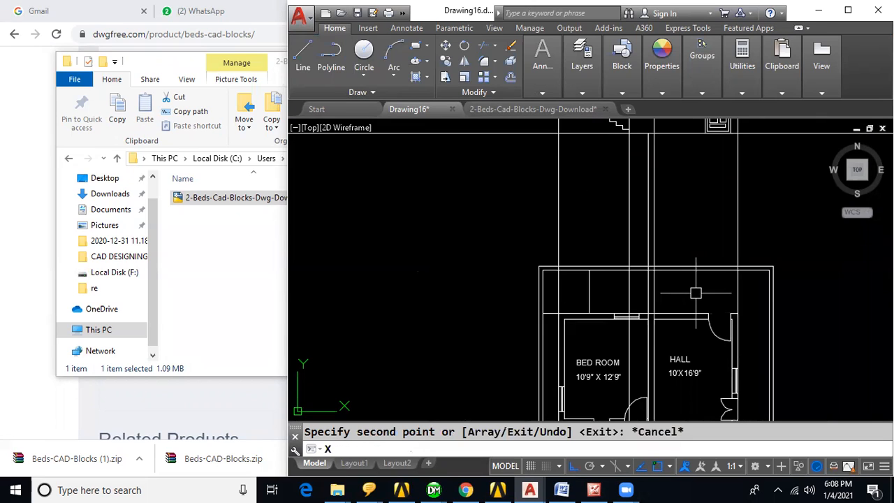
key("Return")
type("V")
key("Return")
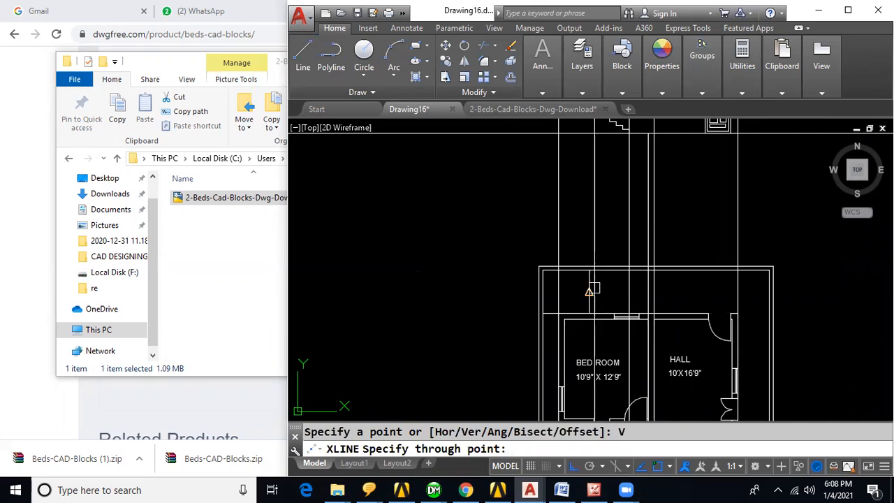
scroll(559, 287, "up", 2)
left_click(524, 252)
scroll(579, 292, "down", 5)
middle_click_drag(628, 208, 621, 317)
key("Escape")
scroll(574, 206, "up", 4)
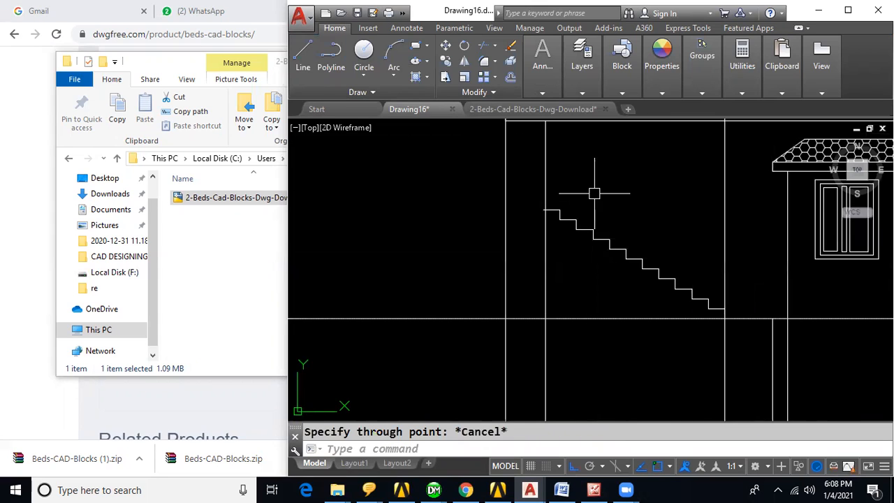
Extend the top stair tread to the elevation's left wall line to form the landing.
type("EX")
key("Return")
left_click(506, 225)
key("Return")
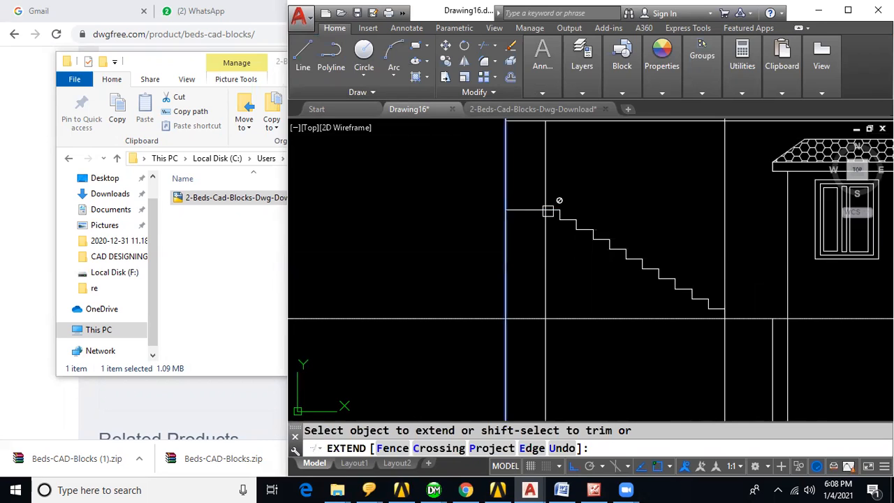
key("Escape")
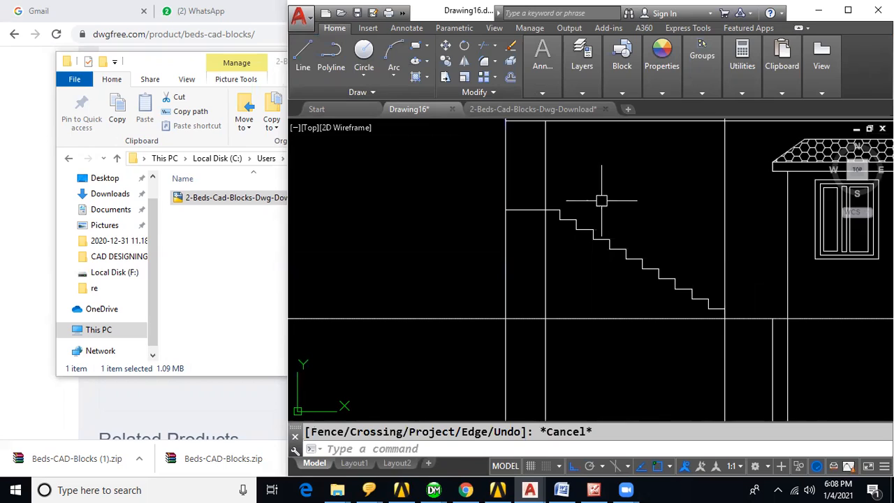
Draw the landing railing: a 2.5' vertical line at the left wall, then a horizontal line to the new construction line.
type("L")
key("Return")
left_click(506, 209)
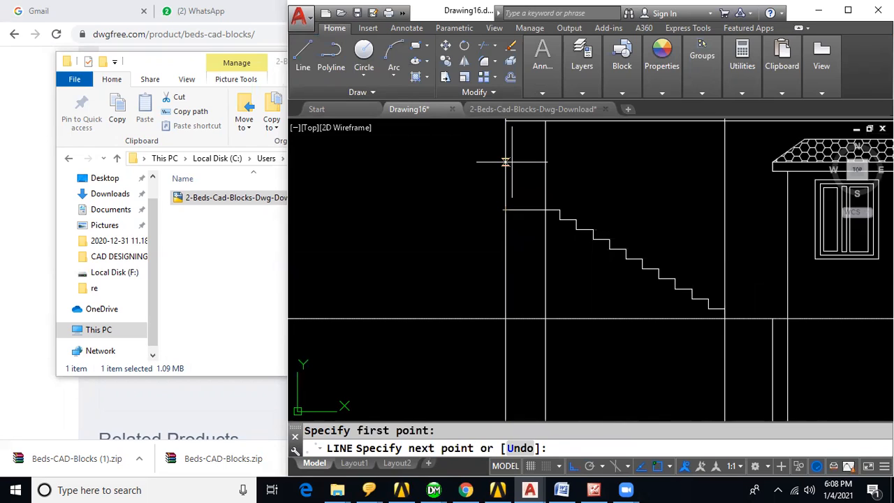
type("2.5'")
key("Return")
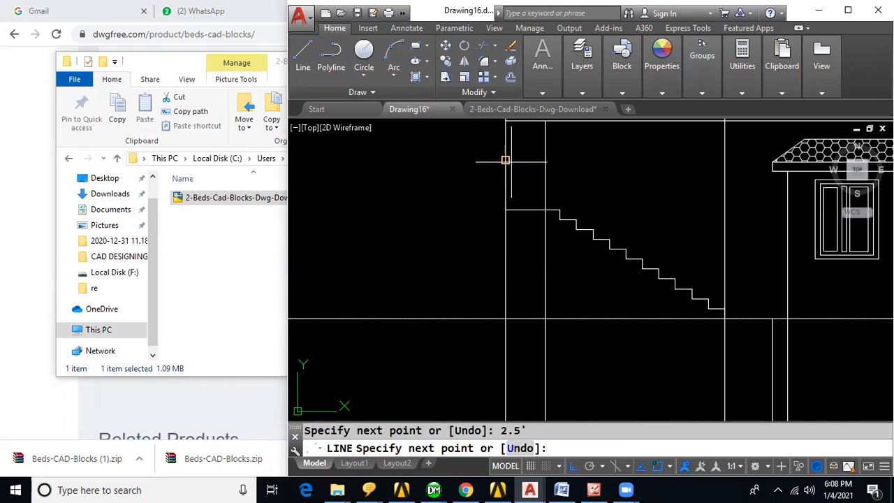
left_click(544, 161)
key("Escape")
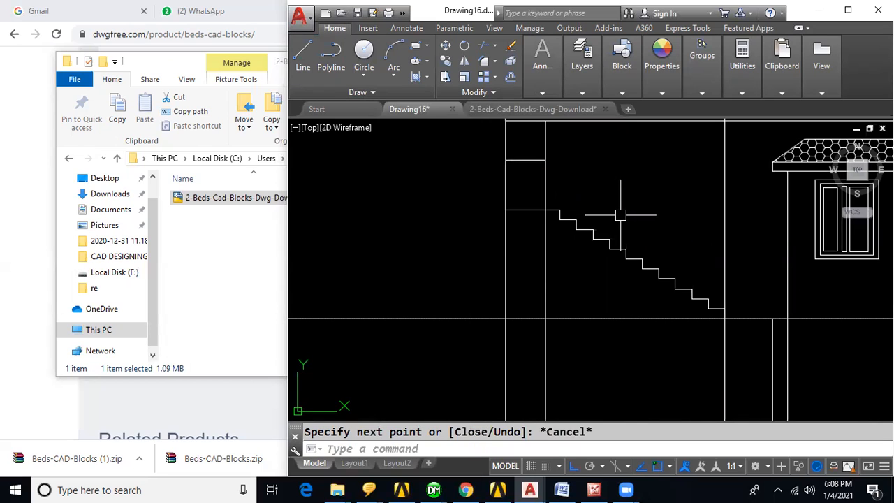
Draw a 2.5' vertical line at the stair's foot and a sloping handrail line from its top to the landing rail's end.
type("L")
key("Return")
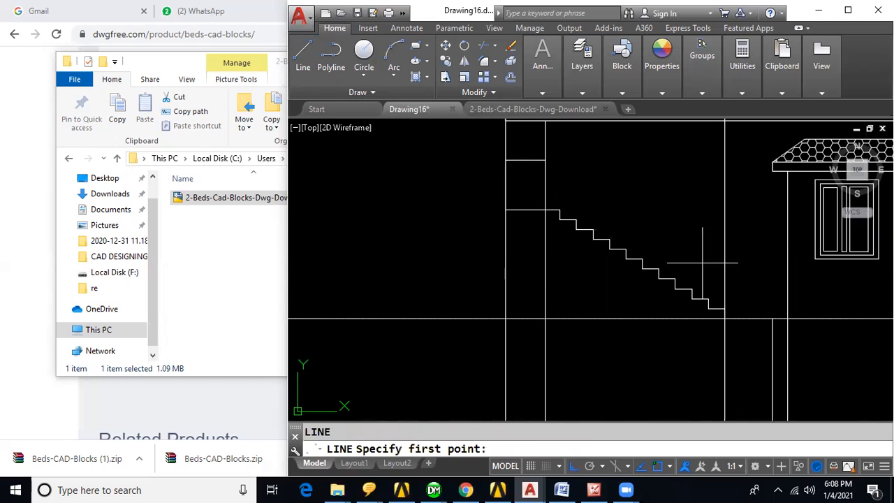
left_click(724, 308)
type("2.5")
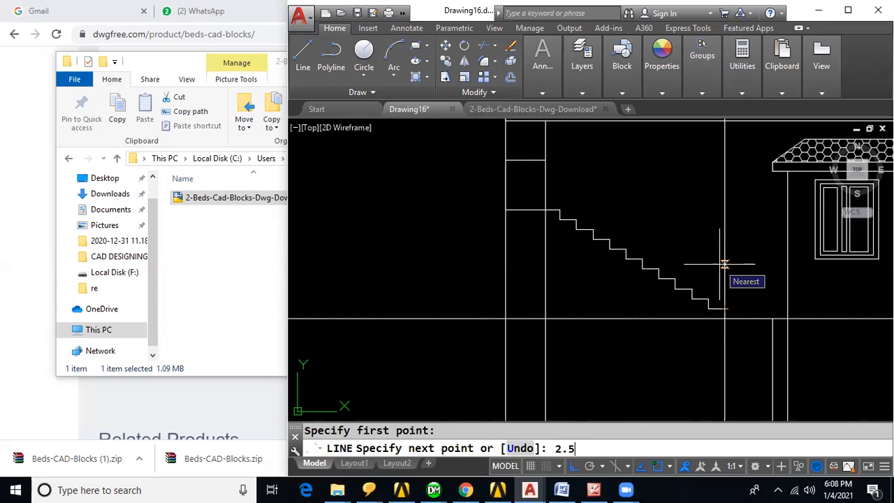
key("Return")
left_click(545, 160)
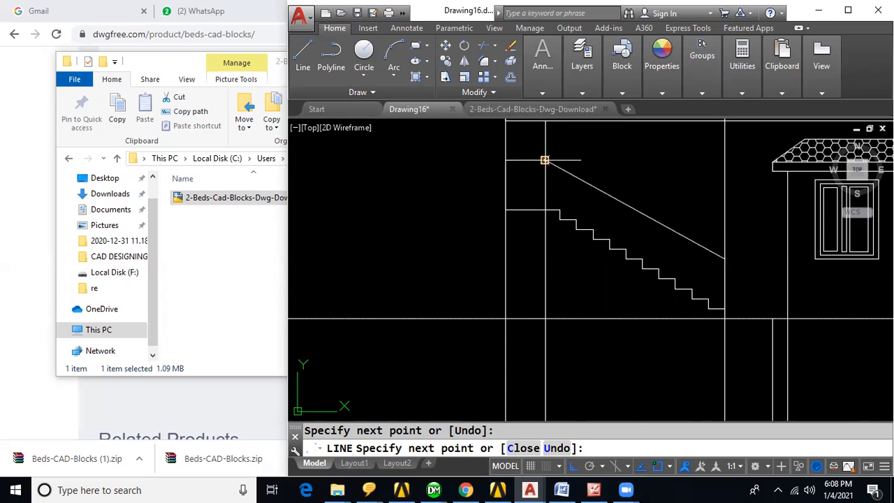
key("Escape")
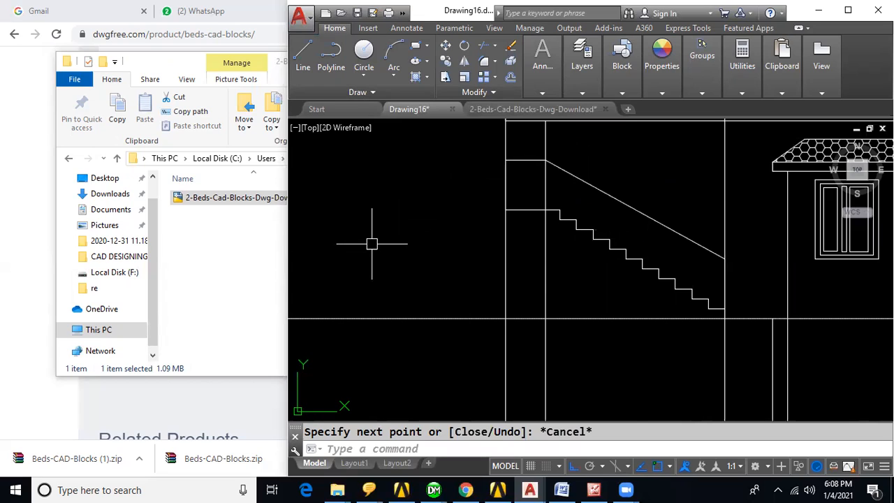
Draw a thin upright rectangle as a baluster between the lowest tread and the handrail.
type("REC")
key("Return")
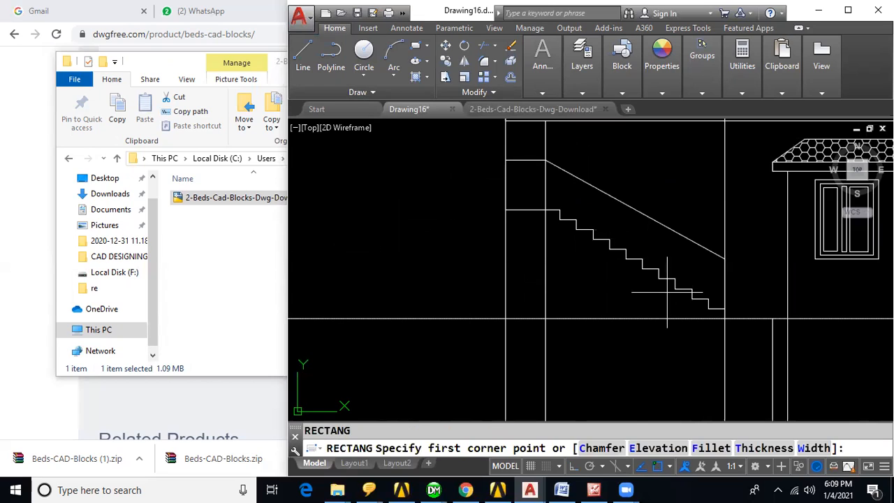
scroll(706, 292, "up", 3)
left_click(731, 318)
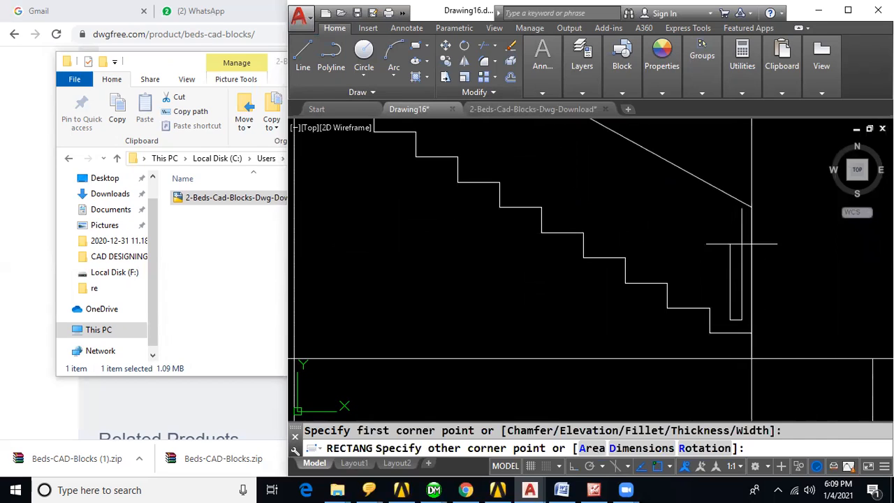
left_click(737, 210)
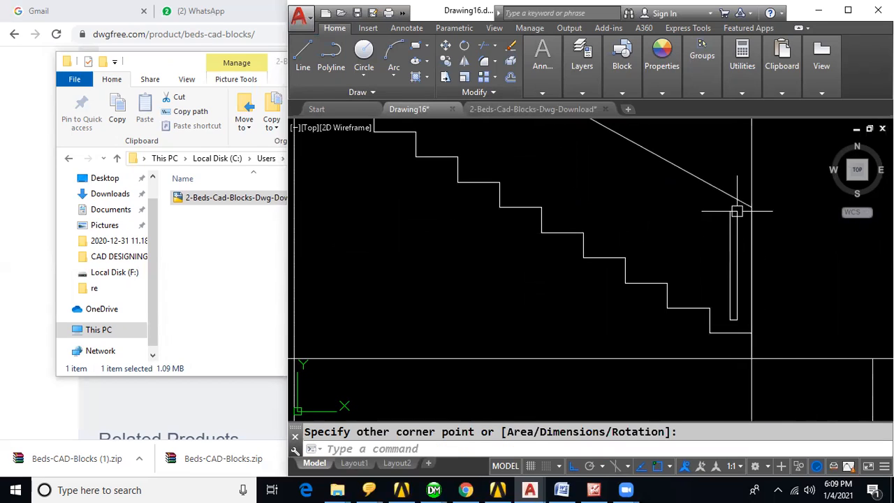
Copy the baluster rectangle from the lowest tread's midpoint to the midpoints of the next seven treads.
type("CO")
key("Return")
left_click(737, 273)
key("Return")
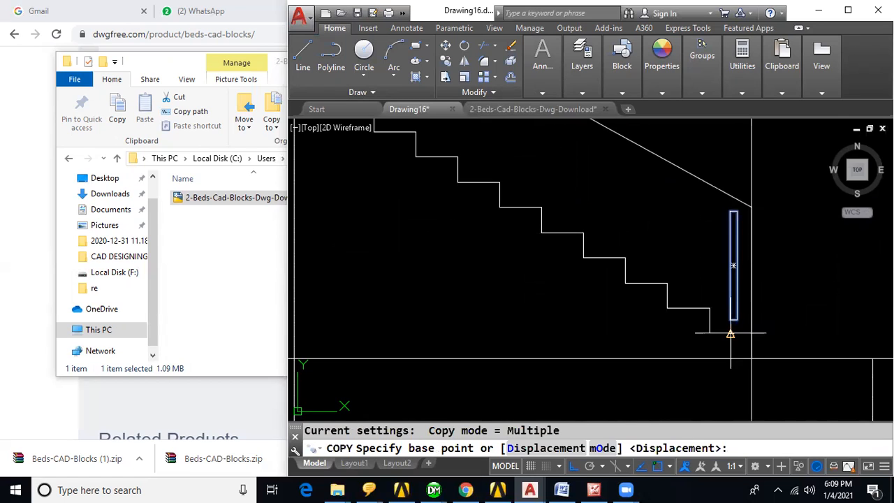
left_click(730, 334)
left_click(688, 308)
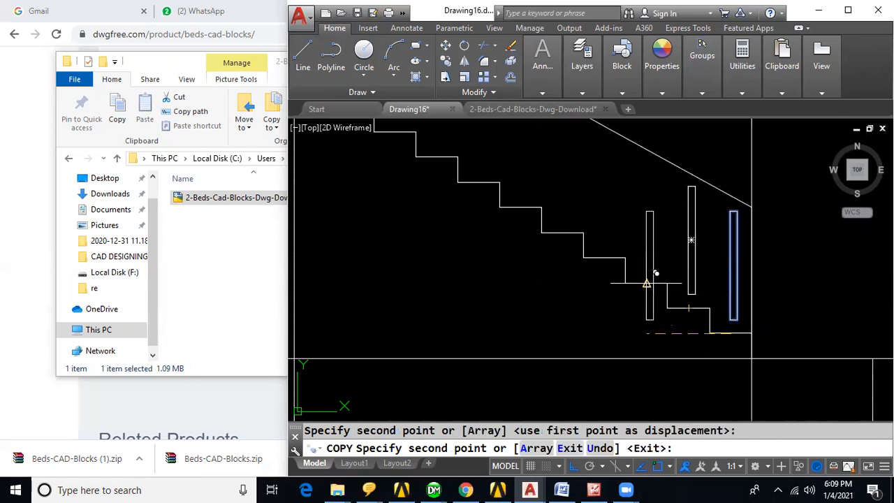
left_click(647, 283)
left_click(604, 257)
left_click(563, 231)
left_click(521, 206)
left_click(479, 180)
left_click(437, 157)
scroll(514, 245, "down", 5)
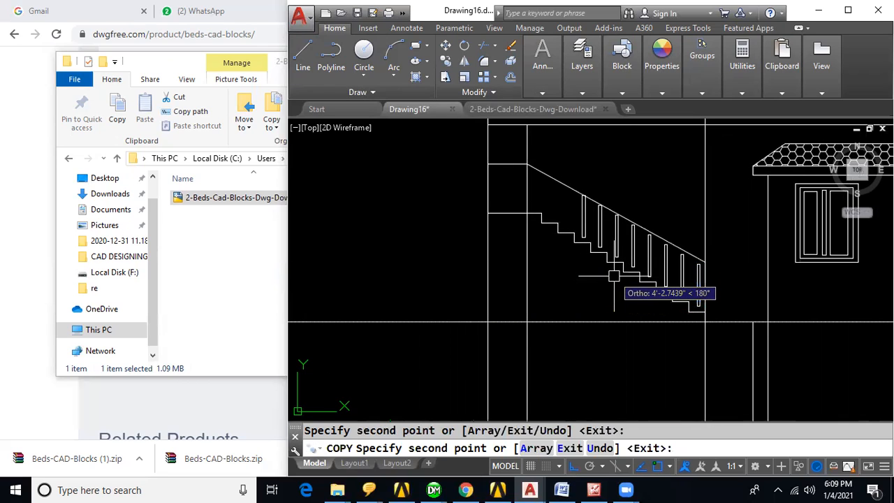
Undo the baluster copies and the original baluster rectangle.
key("Escape")
key("ctrl+z")
key("ctrl+z")
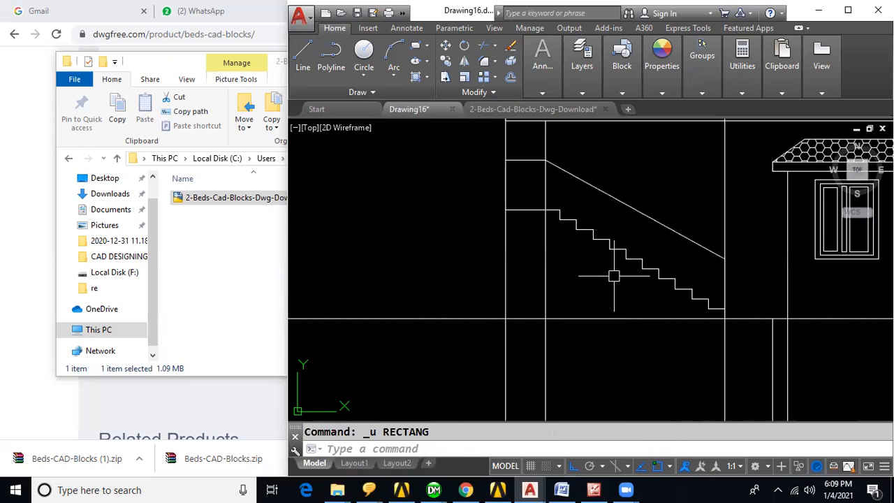
Delete the sloping handrail line and the short horizontal rail line above the stair landing.
left_click(570, 174)
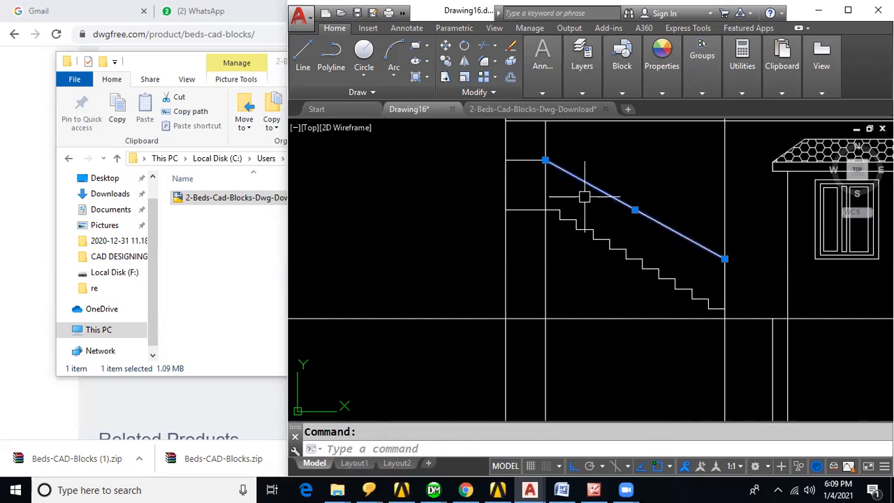
key("Delete")
scroll(537, 194, "up", 2)
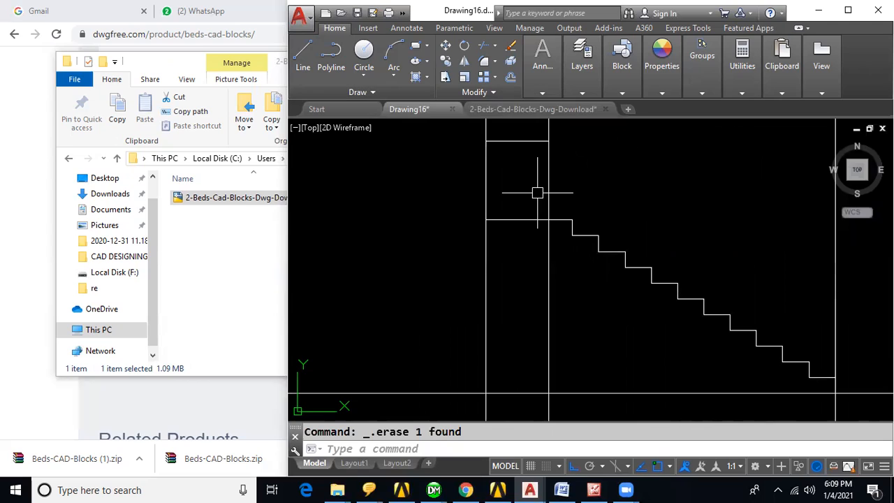
left_click(532, 145)
key("Delete")
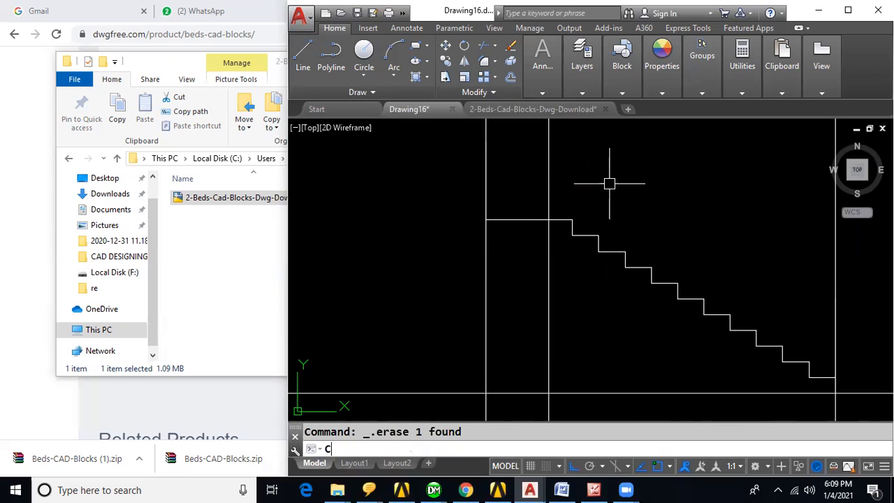
Copy the full-width landing line straight up from its outer end to form the landing's top rail.
key("Return")
left_click(526, 198)
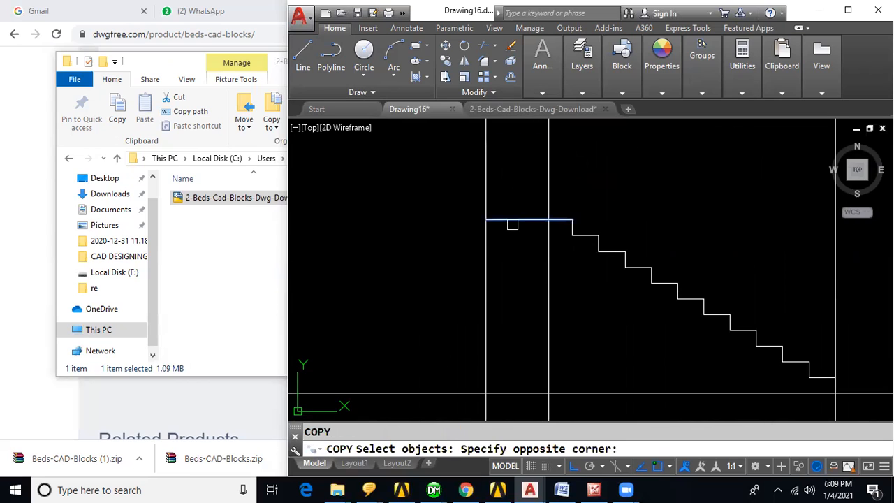
left_click(517, 227)
key("Return")
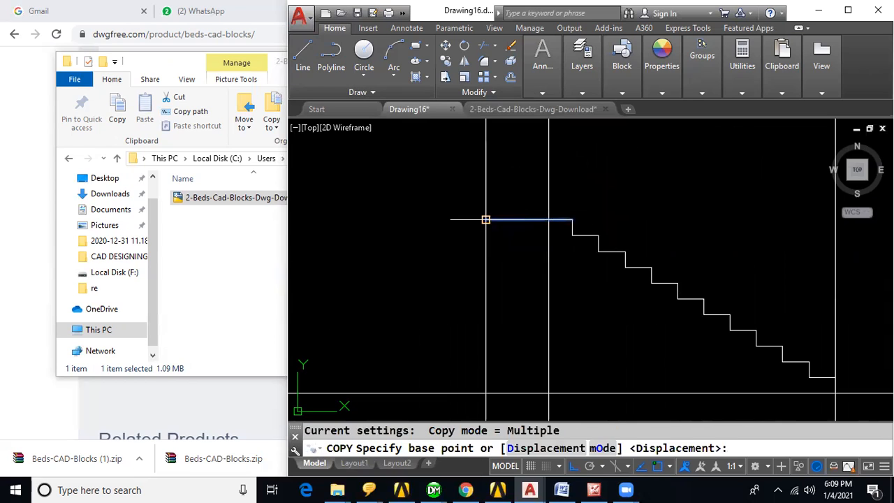
left_click(487, 220)
scroll(535, 164, "up", 2)
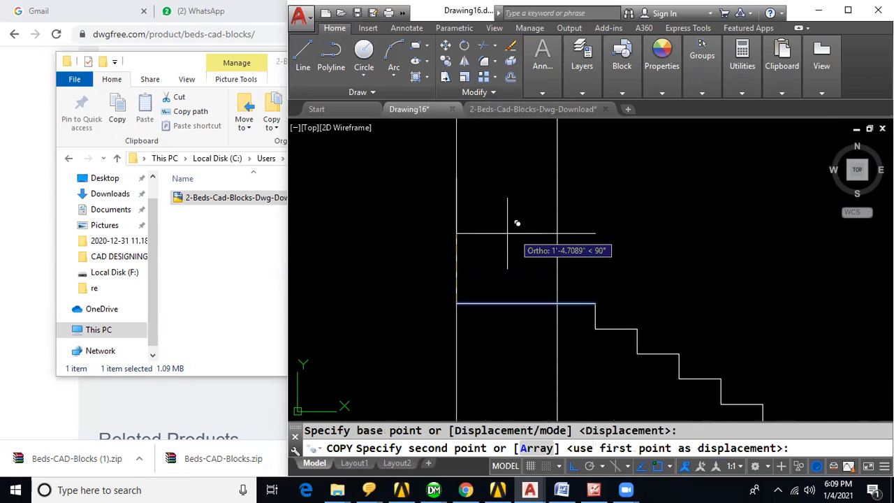
left_click(458, 177)
scroll(520, 222, "down", 3)
key("Escape")
Draw a sloping handrail line from the vertical line above the stair's foot to the inner end of the landing's top rail.
type("l")
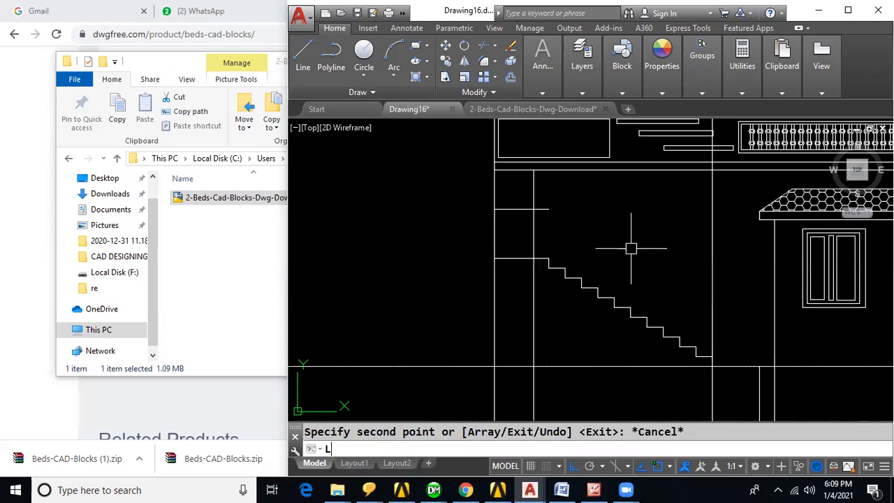
key("Return")
left_click(713, 307)
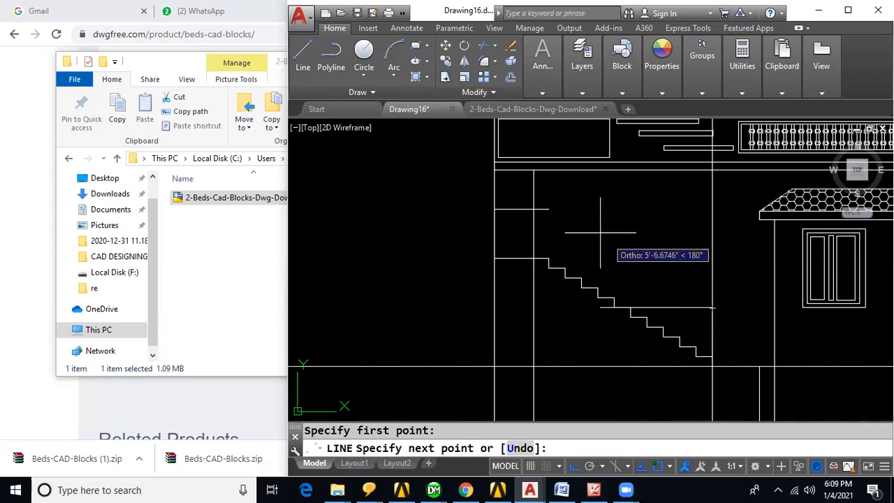
left_click(547, 210)
key("Return")
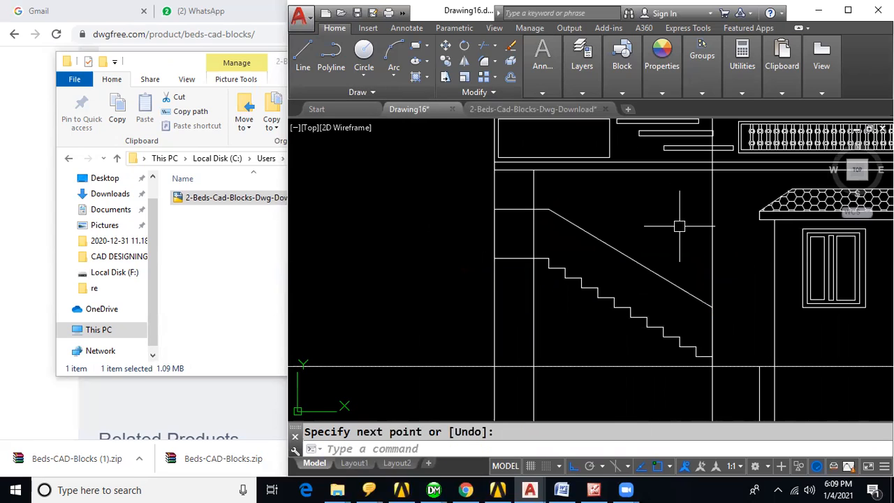
Draw a thin upright rectangle as a baluster between the lowest tread and the handrail, with small gaps at both ends.
type("REC")
key("Return")
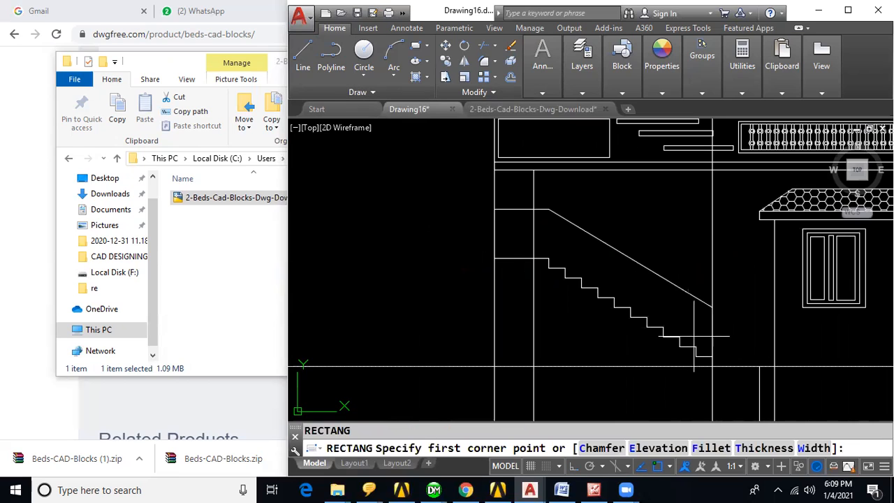
scroll(699, 344, "up", 2)
left_click(708, 359)
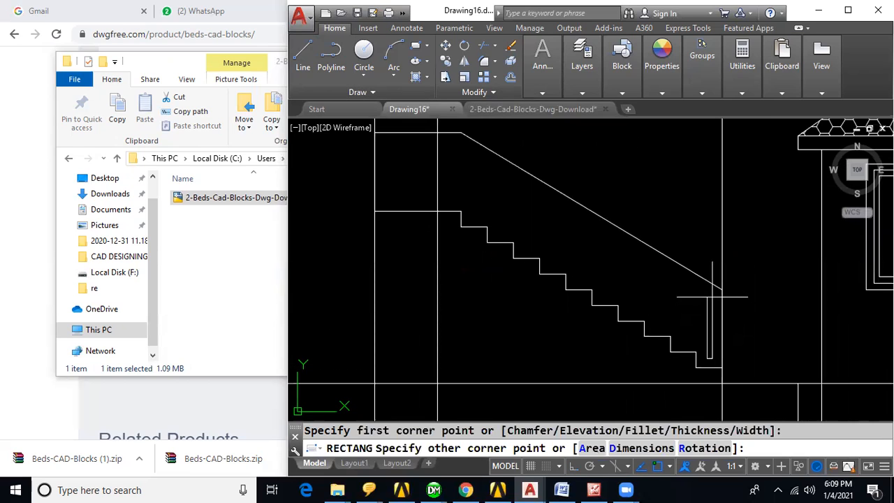
scroll(713, 296, "up", 2)
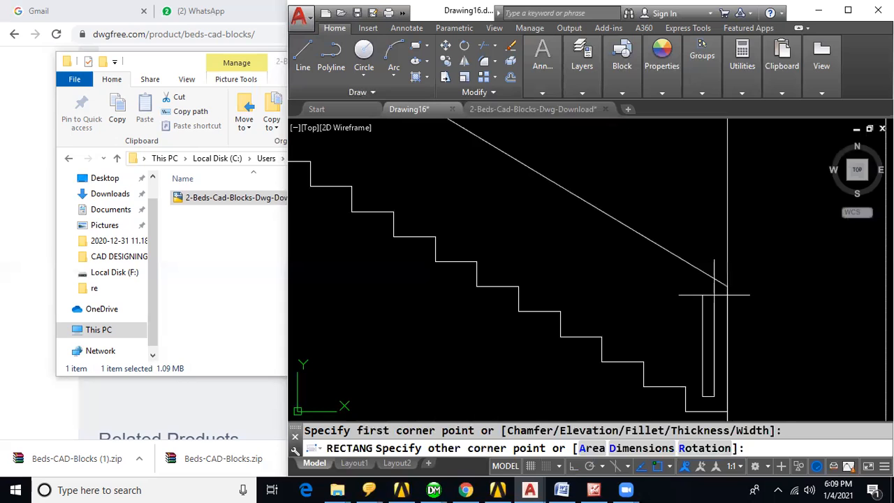
left_click(714, 295)
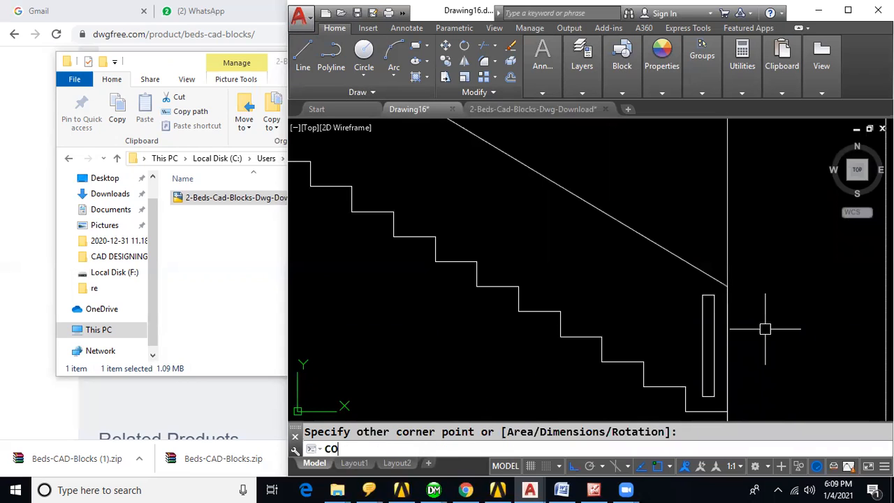
Copy the baluster from the lowest tread's midpoint to the midpoints of the next nine treads.
type("CO")
key("Return")
left_click(712, 369)
key("Return")
left_click(707, 411)
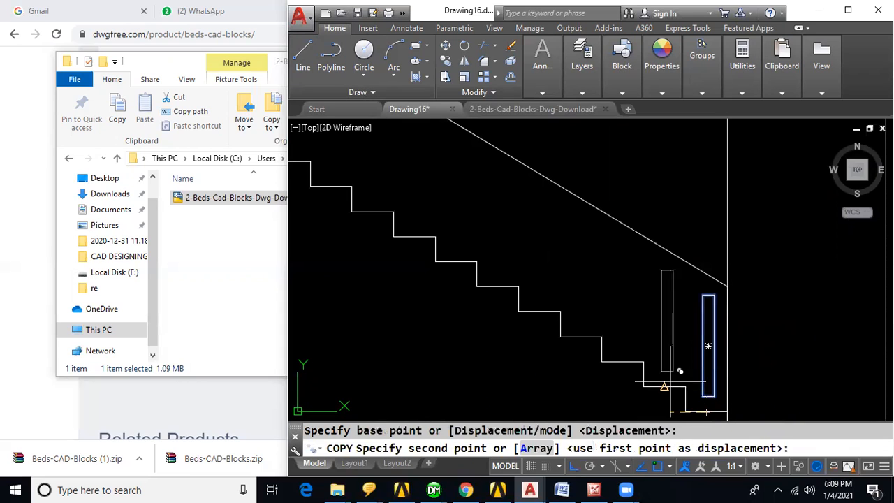
left_click(666, 384)
left_click(624, 359)
left_click(581, 337)
left_click(539, 311)
left_click(498, 286)
left_click(456, 261)
left_click(414, 236)
left_click(373, 210)
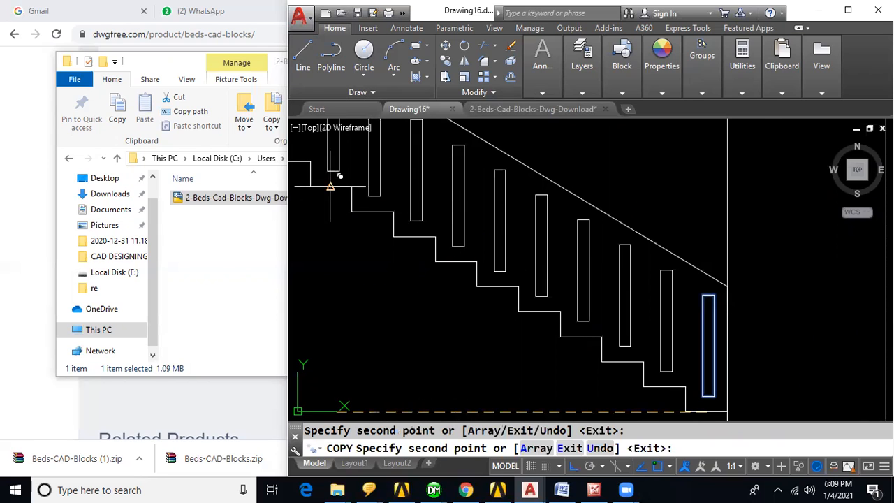
left_click(330, 186)
Place three more copies of the baluster along the stair landing beneath its top rail.
scroll(556, 267, "down", 1)
middle_click_drag(551, 268, 668, 304)
scroll(512, 236, "up", 1)
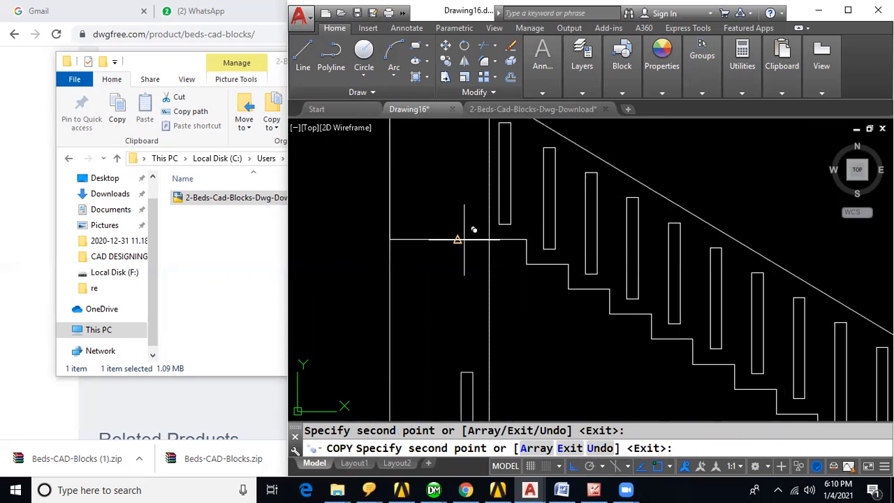
left_click(457, 236)
left_click(418, 236)
scroll(547, 269, "down", 1)
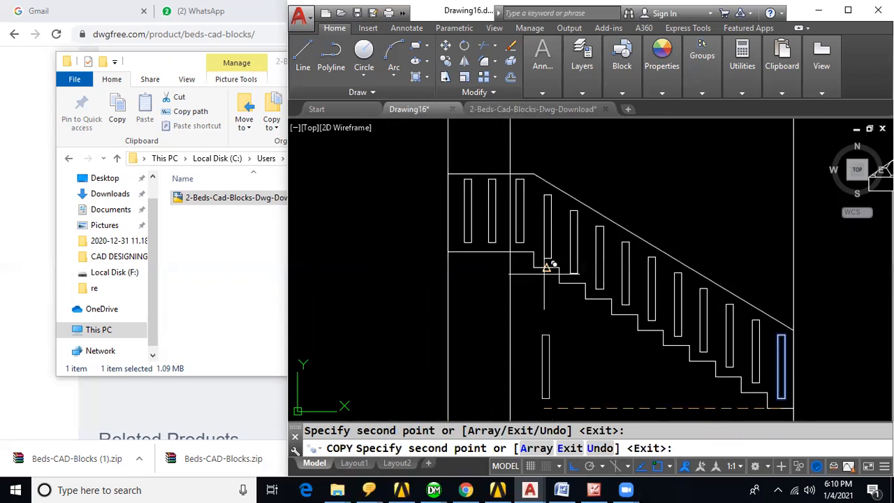
scroll(544, 274, "down", 1)
key("Escape")
Trim the landing's outer vertical line above the top rail and below the landing, using those two lines as cutting edges.
scroll(590, 323, "down", 1)
middle_click_drag(591, 325, 552, 275)
type("TR")
key("Return")
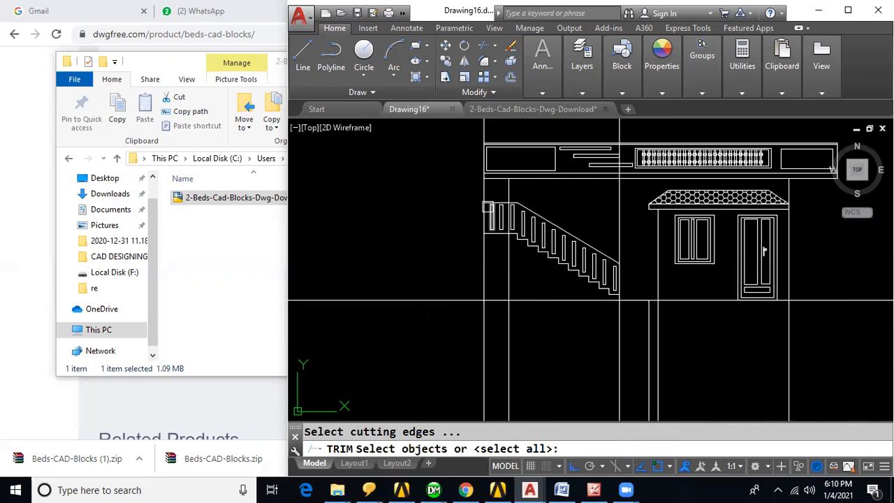
scroll(482, 205, "up", 3)
left_click(497, 277)
left_click(491, 202)
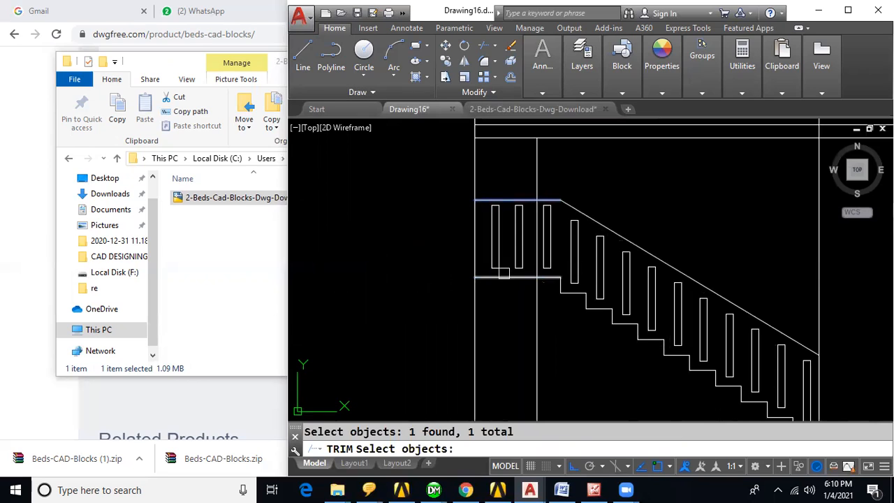
key("Return")
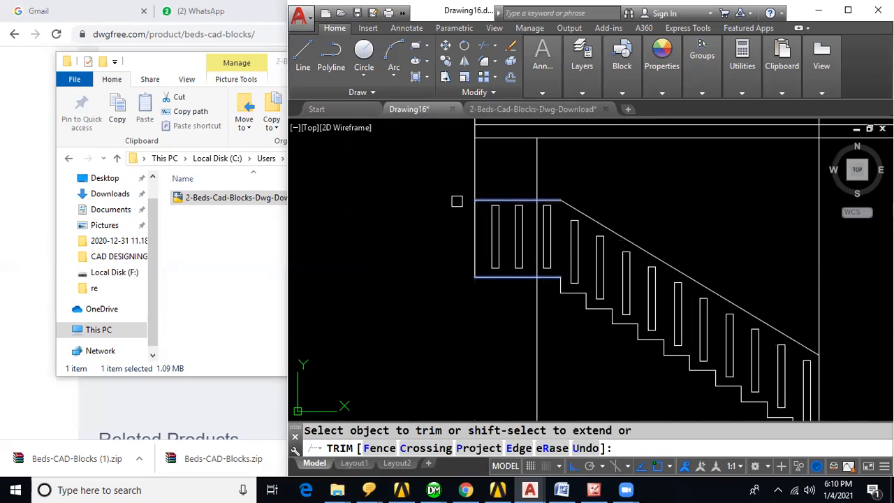
key("Escape")
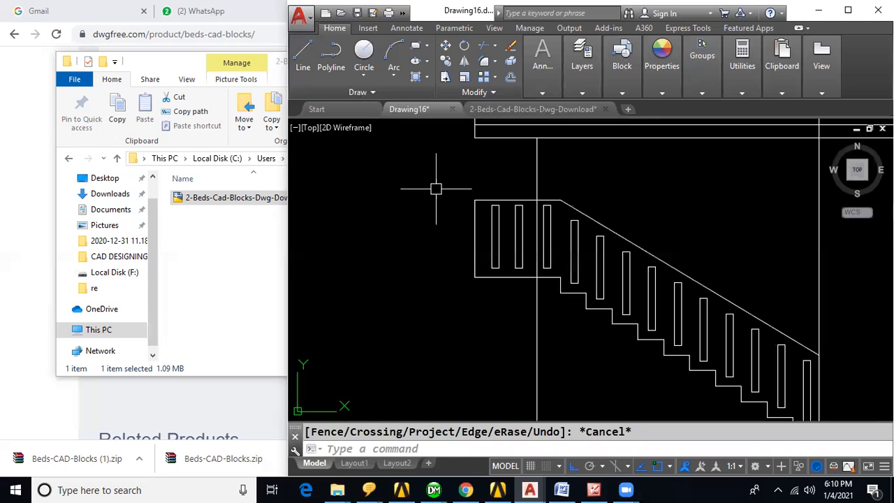
Try trimming the wall line around the stair landing with all objects as cutting edges, and undo that trim.
type("TR")
key("Return")
key("Return")
scroll(533, 257, "up", 3)
scroll(527, 271, "down", 4)
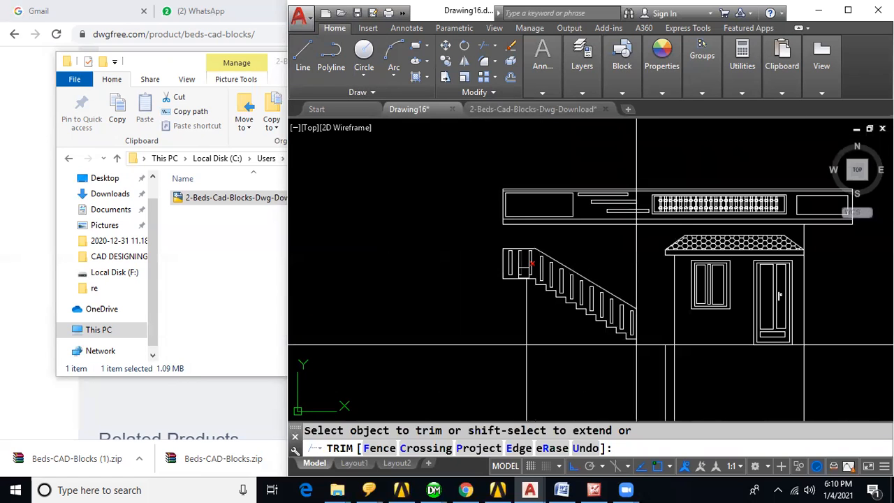
scroll(531, 264, "up", 3)
key("Escape")
key("ctrl+z")
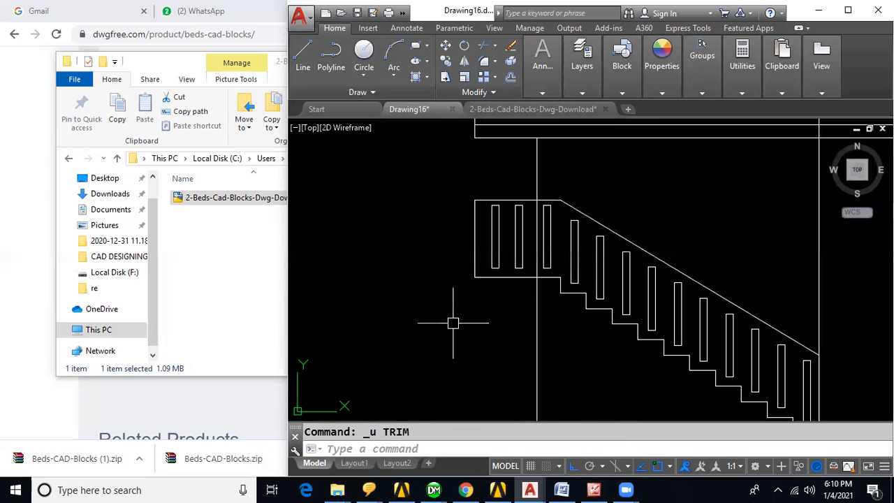
Trim the wall line crossing the railing between the landing line and its top rail.
key("Return")
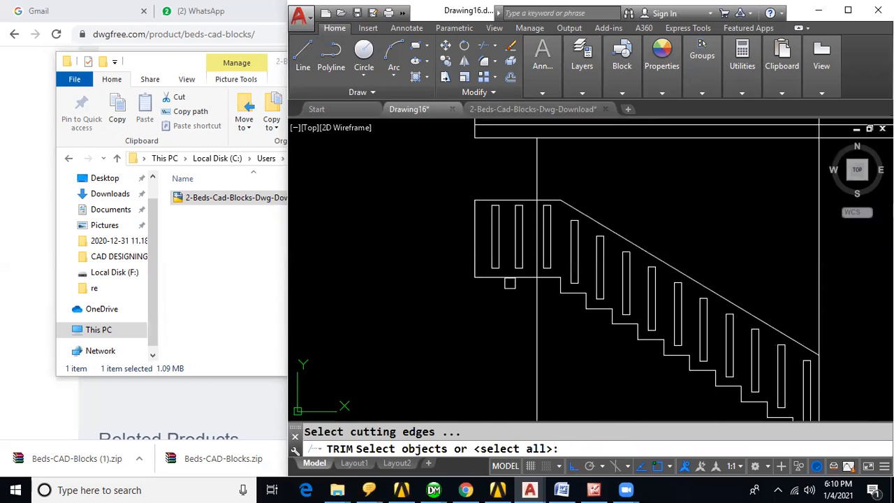
left_click(510, 280)
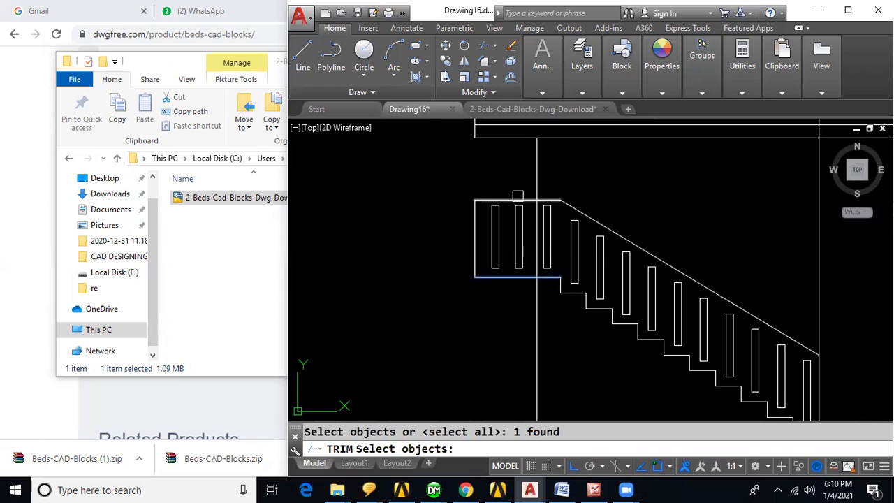
left_click(520, 201)
key("Return")
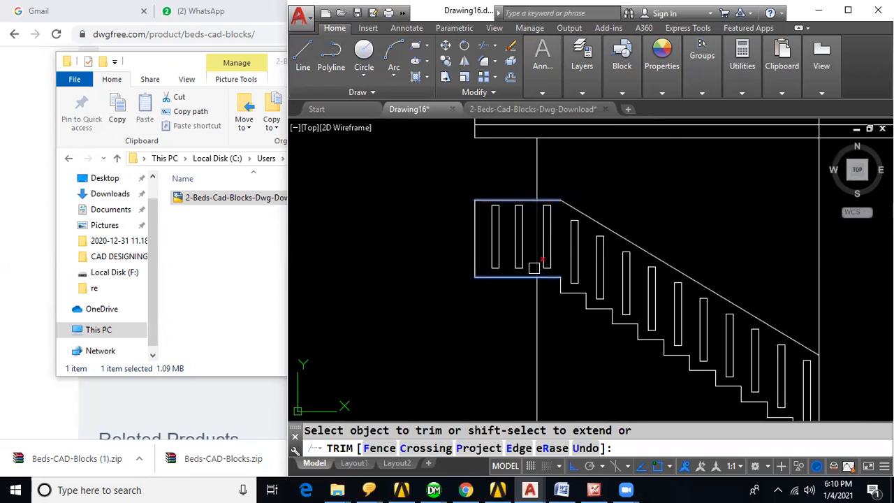
scroll(479, 327, "down", 4)
key("Escape")
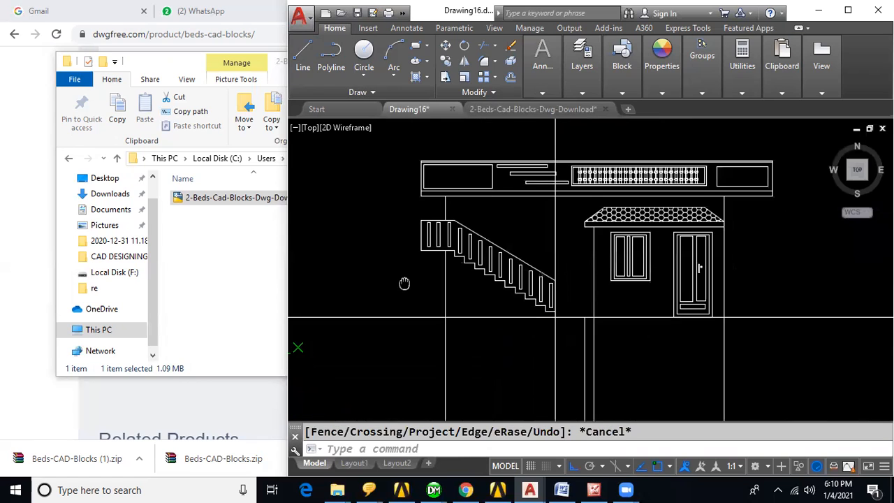
Trim the vertical line at the stair's foot above the handrail, using the handrail as the cutting edge.
type("TR")
key("Return")
left_click(535, 263)
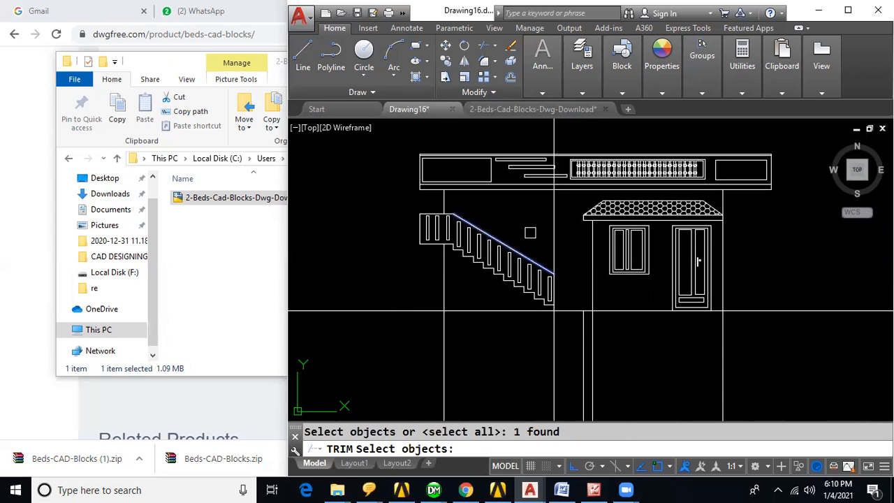
key("Return")
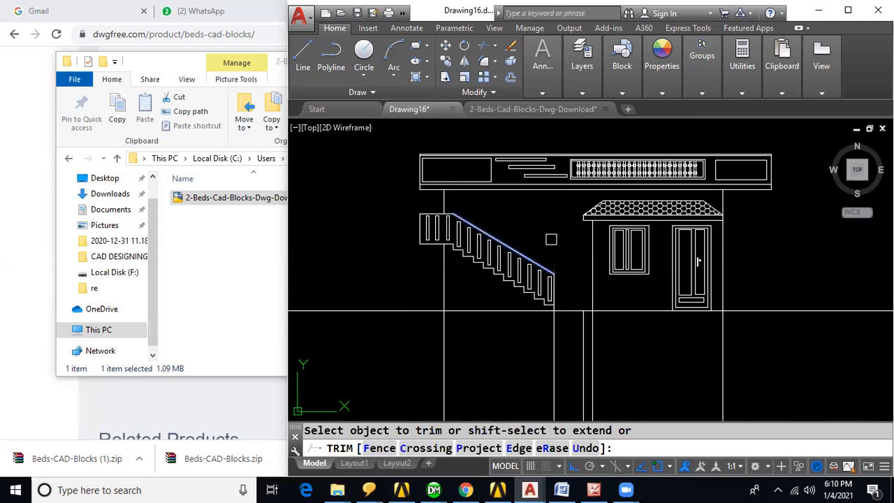
key("Escape")
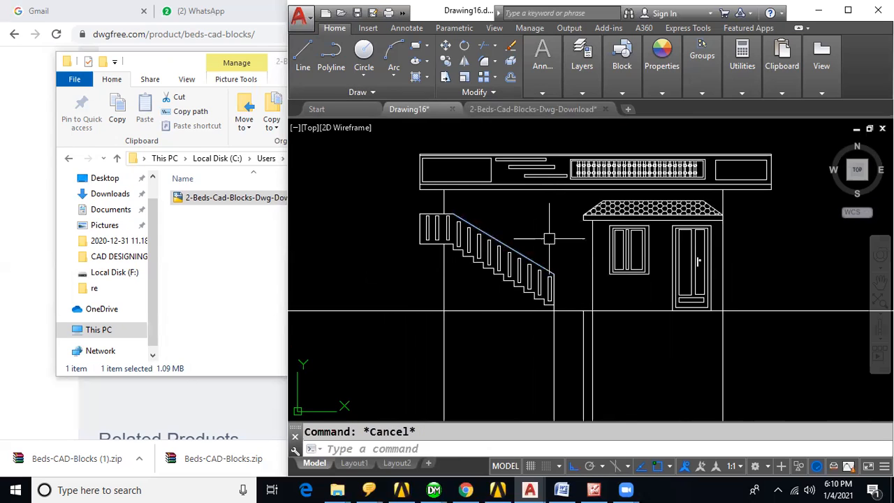
Trim away all vertical projection lines between the elevation's ground line and the floor plan.
scroll(592, 353, "down", 2)
mouse_move(605, 361)
middle_mouse_down()
mouse_move(573, 281)
mouse_move(566, 283)
middle_mouse_up()
type("TR")
key("Return")
key("Return")
left_click(429, 291)
left_click(675, 320)
key("Escape")
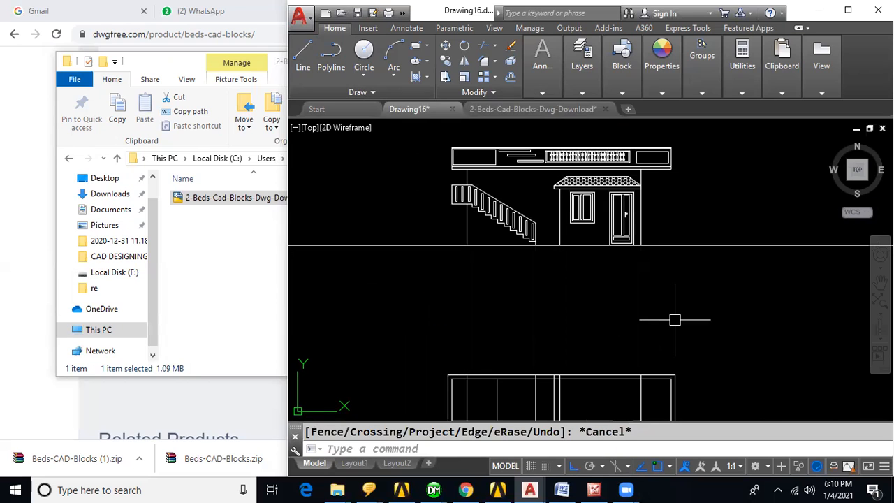
Offset the ground line downward three times at a distance of 6 to form plinth step lines.
type("O")
key("Return")
type("6")
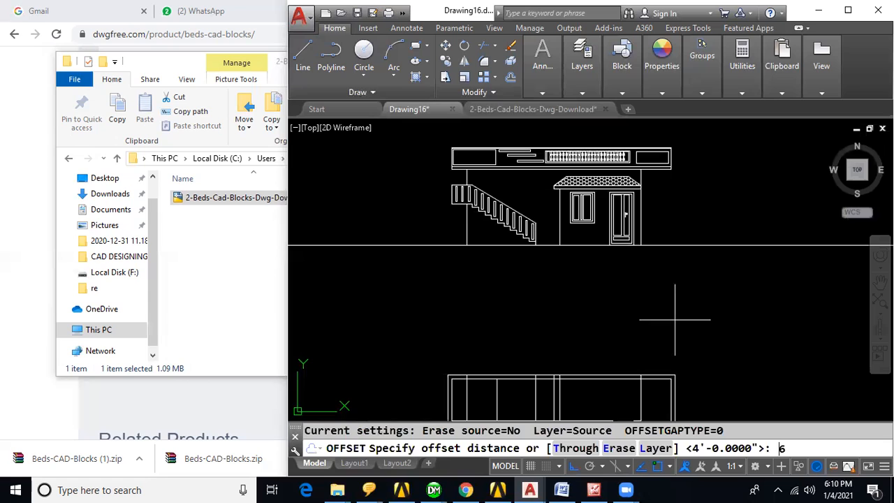
key("Return")
left_click(670, 246)
left_click(681, 259)
left_click(669, 250)
left_click(669, 268)
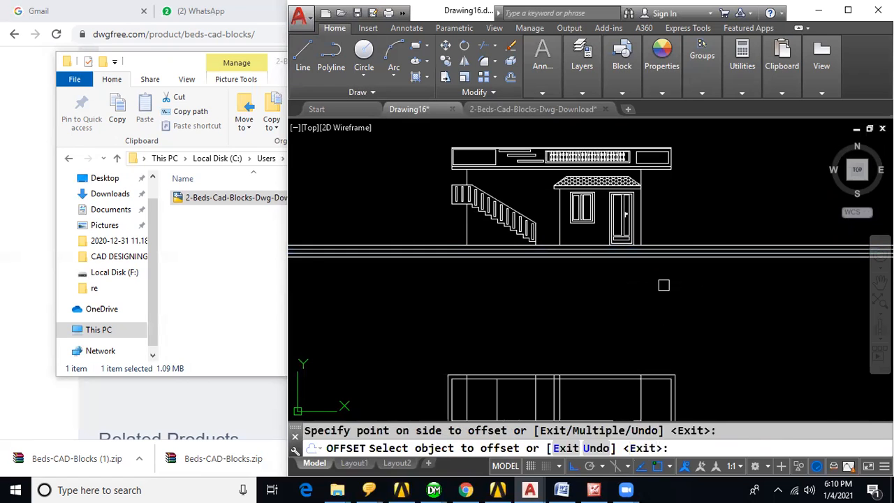
key("Escape")
Extend the two outer wall lines down to the lowest offset ground line.
key("Return")
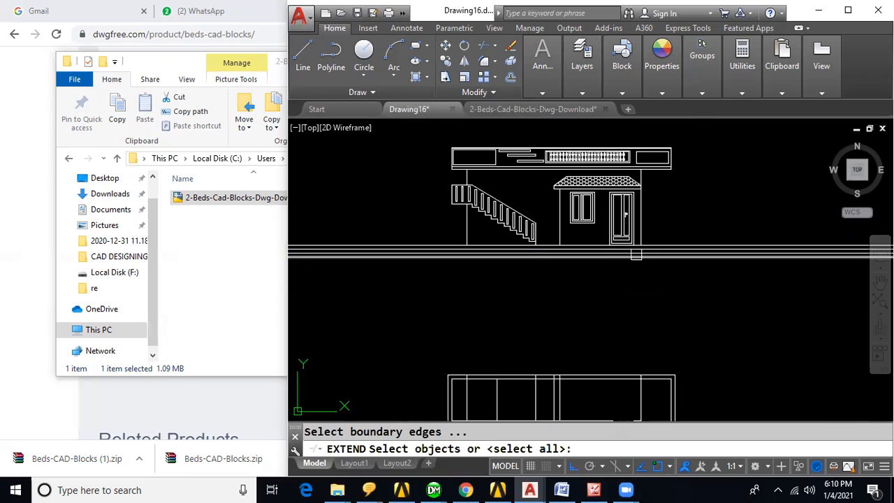
scroll(637, 255, "up", 2)
left_click(646, 258)
key("Return")
left_click(644, 217)
left_click(366, 232)
key("Return")
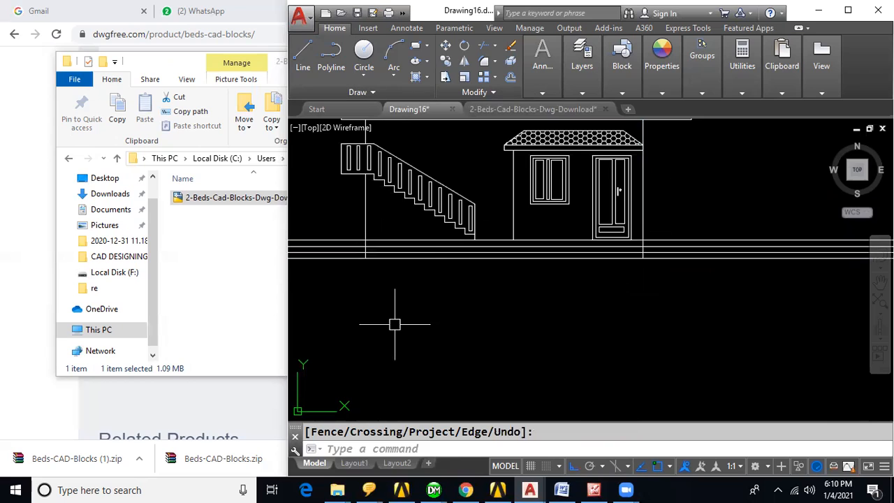
Trim the ground line and plinth step lines on both sides beyond the outer wall lines.
scroll(394, 324, "down", 2)
key("Return")
key("Return")
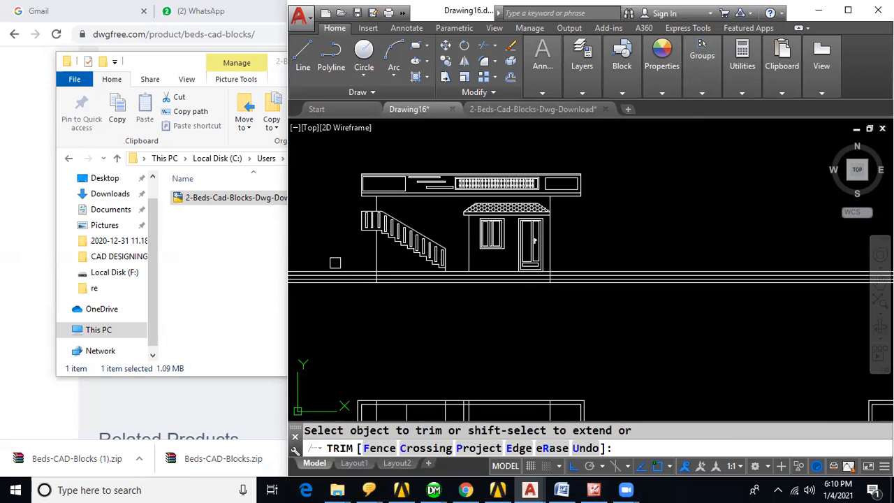
left_click(332, 254)
left_click(349, 318)
left_click(594, 256)
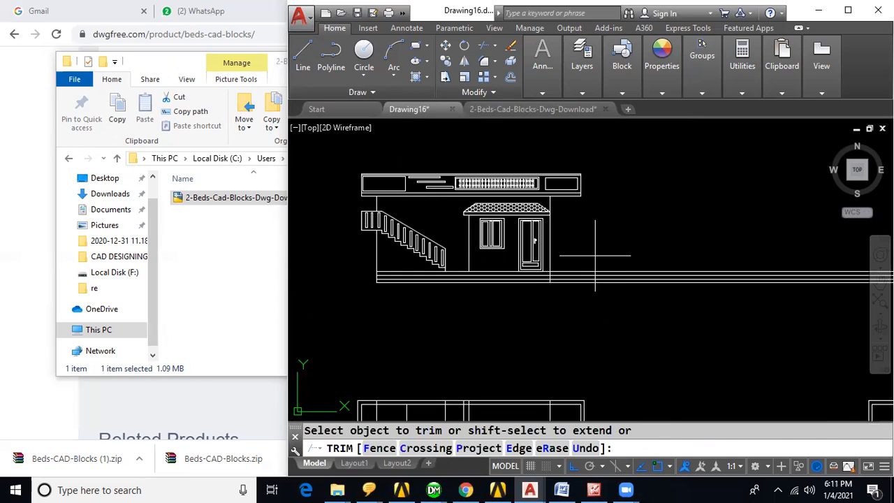
left_click(621, 313)
key("Escape")
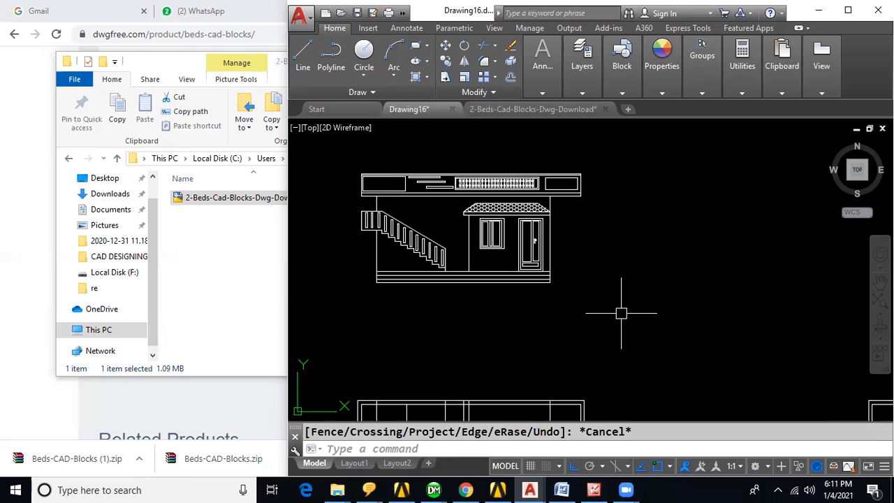
Open DesignCenter, show the blocks of the Landscaping.dwg sample drawing, and move the palette clear of the elevation.
key("ctrl+2")
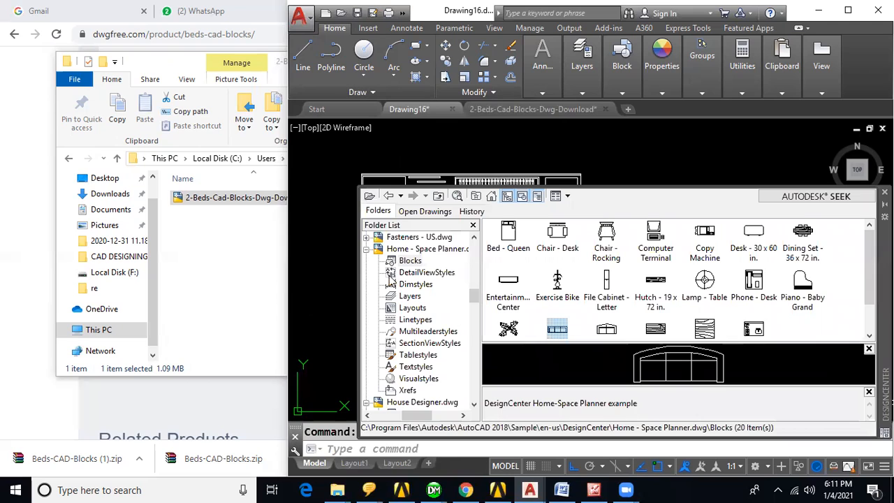
left_click(366, 250)
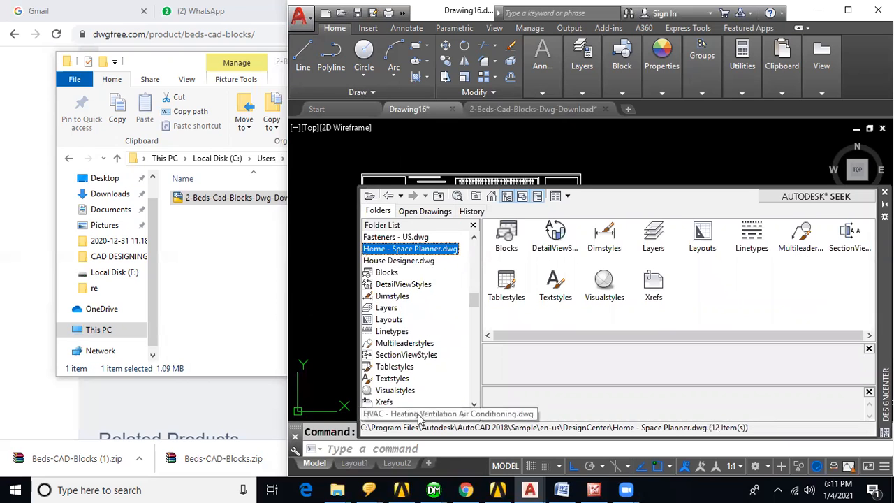
left_click(375, 263)
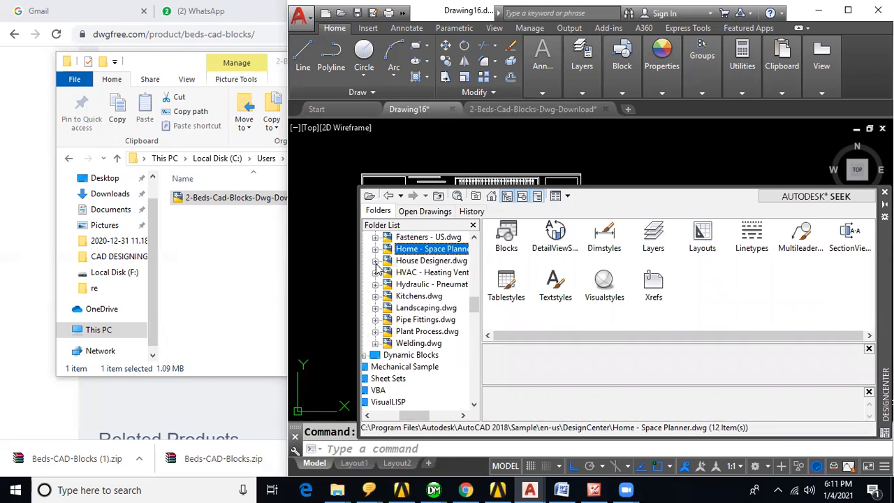
left_click(376, 308)
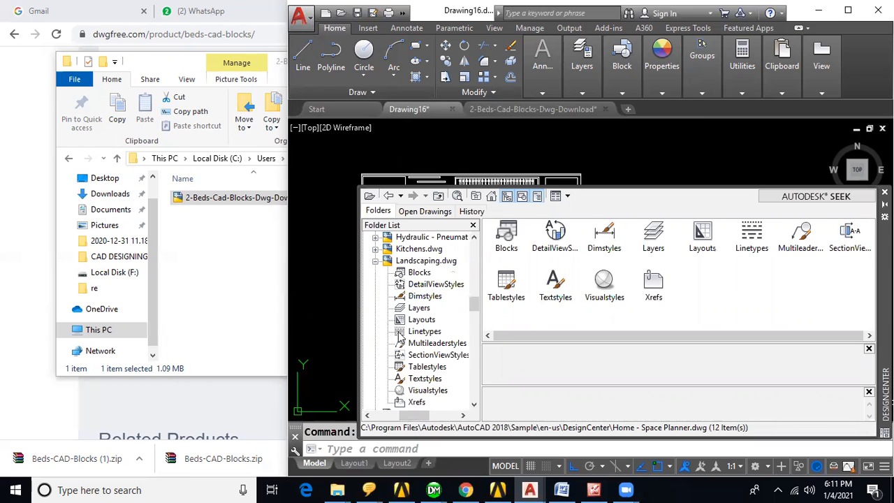
left_click(418, 272)
left_click_drag(881, 256, 867, 329)
Insert the palm tree elevation block beside the house's right wall and lower its base to plinth level.
mouse_move(790, 353)
left_mouse_down()
mouse_move(742, 315)
mouse_move(594, 241)
left_mouse_up()
scroll(601, 237, "down", 1)
middle_click_drag(633, 234, 605, 199)
left_click(568, 203)
left_click(563, 207)
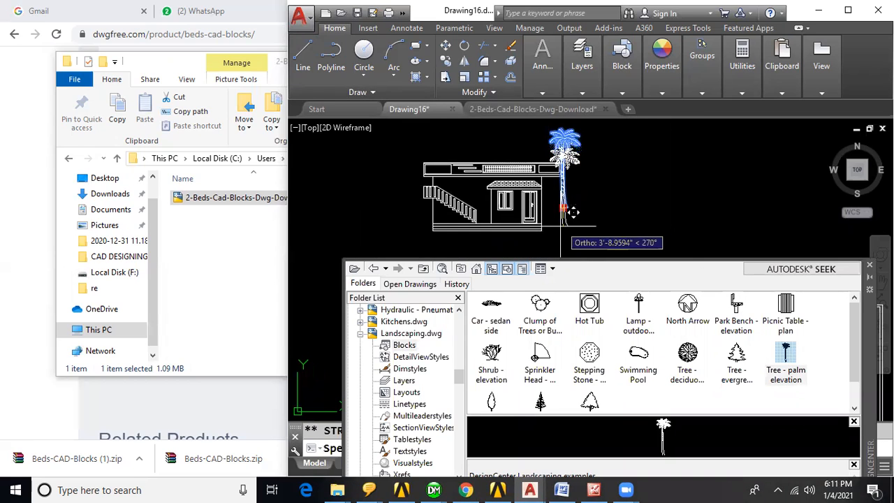
left_click(563, 227)
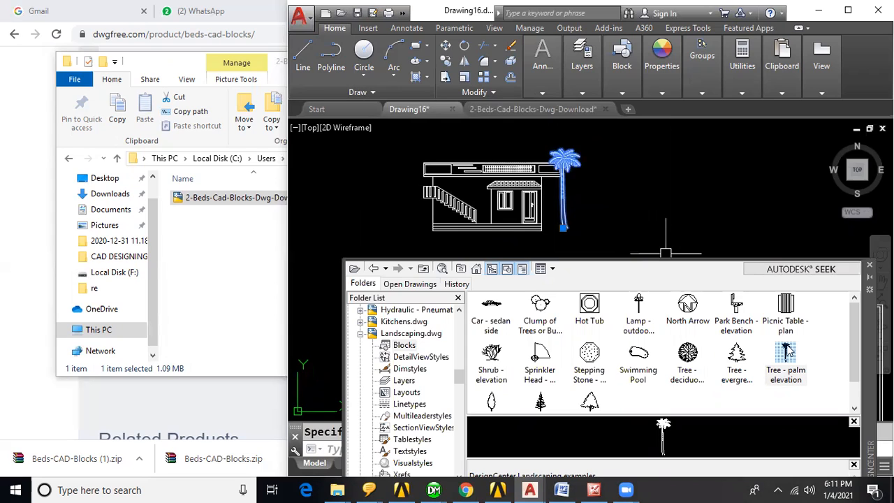
Add two more palm trees right of the house, plus an evergreen and a tall oval tree beside the staircase.
left_click_drag(790, 356, 557, 240)
left_click_drag(782, 358, 578, 217)
left_click_drag(737, 355, 411, 239)
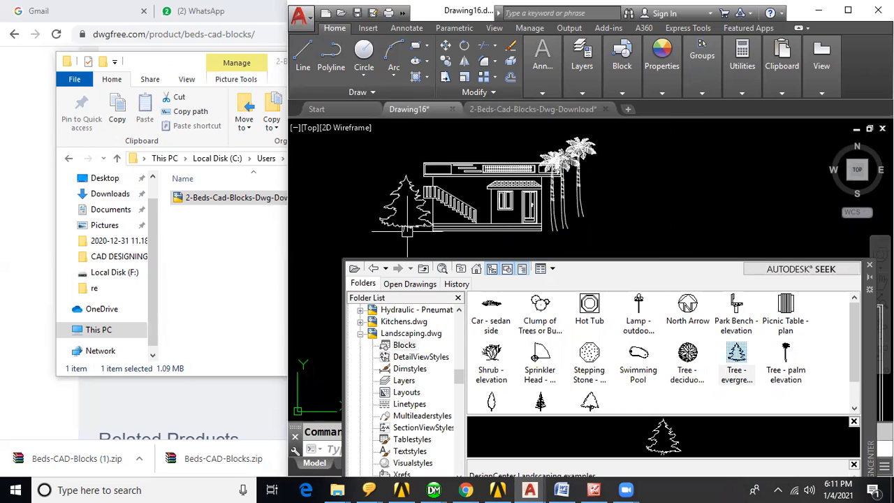
left_click_drag(491, 401, 391, 236)
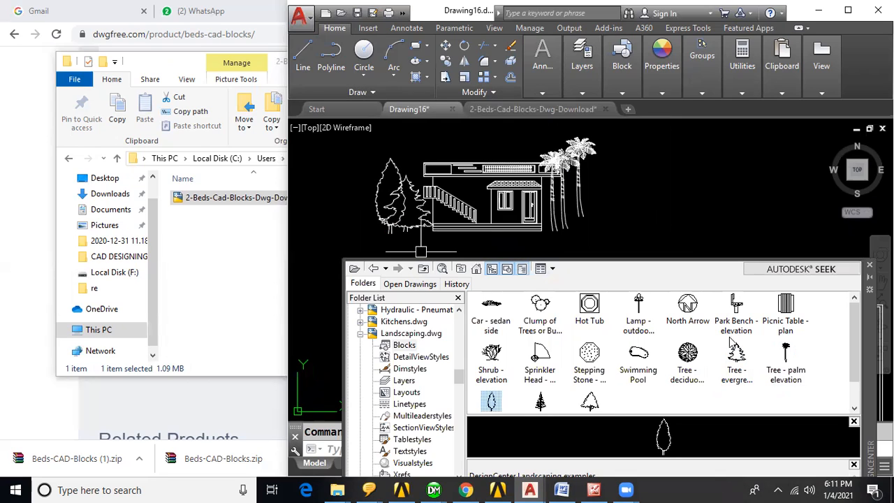
Place eight shrub elevation blocks, five around the palms and three below the staircase-side trees, and close DesignCenter.
mouse_move(497, 358)
left_mouse_down()
mouse_move(577, 232)
mouse_move(582, 239)
left_mouse_up()
left_click_drag(497, 356, 583, 233)
left_click_drag(490, 370, 549, 241)
mouse_move(501, 363)
left_mouse_down()
mouse_move(575, 256)
mouse_move(562, 240)
left_mouse_up()
mouse_move(497, 360)
left_mouse_down()
mouse_move(601, 246)
mouse_move(594, 232)
left_mouse_up()
mouse_move(496, 359)
left_mouse_down()
mouse_move(421, 260)
mouse_move(416, 233)
left_mouse_up()
left_click_drag(482, 355, 387, 230)
mouse_move(493, 359)
left_mouse_down()
mouse_move(408, 256)
mouse_move(401, 232)
left_mouse_up()
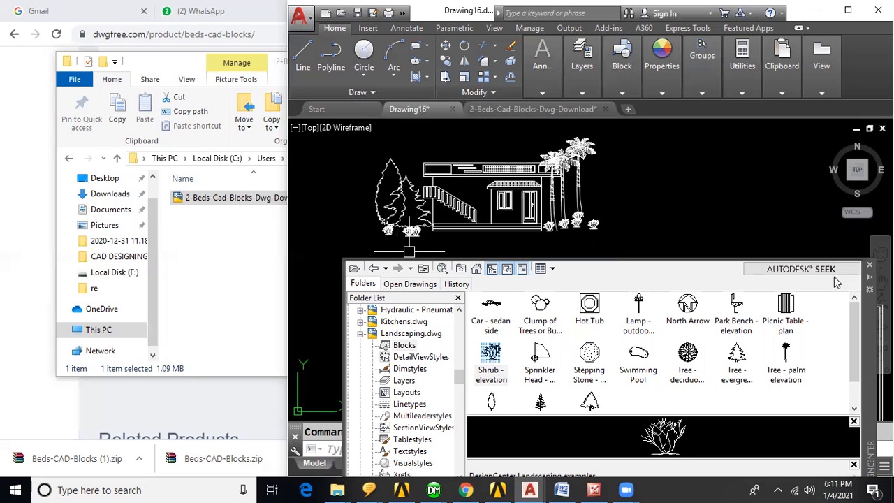
left_click(869, 265)
Erase the leftover objects in the empty area below the floor plans.
scroll(472, 172, "up", 2)
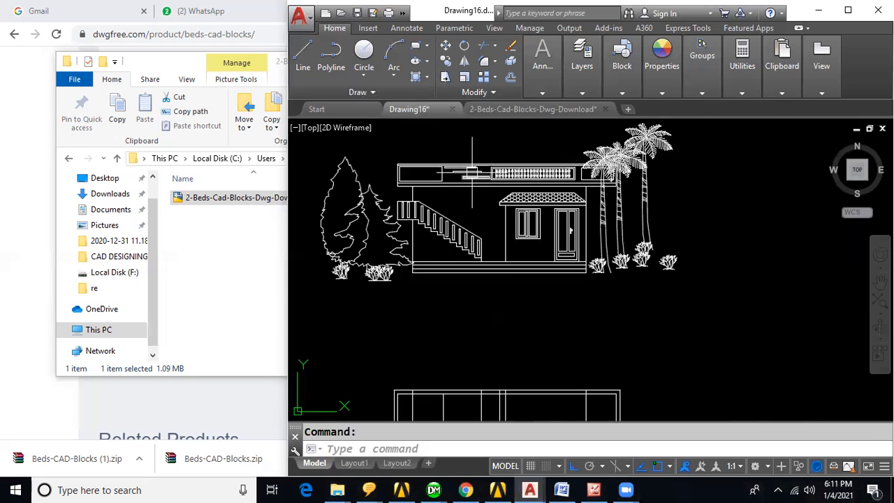
scroll(482, 181, "up", 1)
scroll(545, 223, "up", 1)
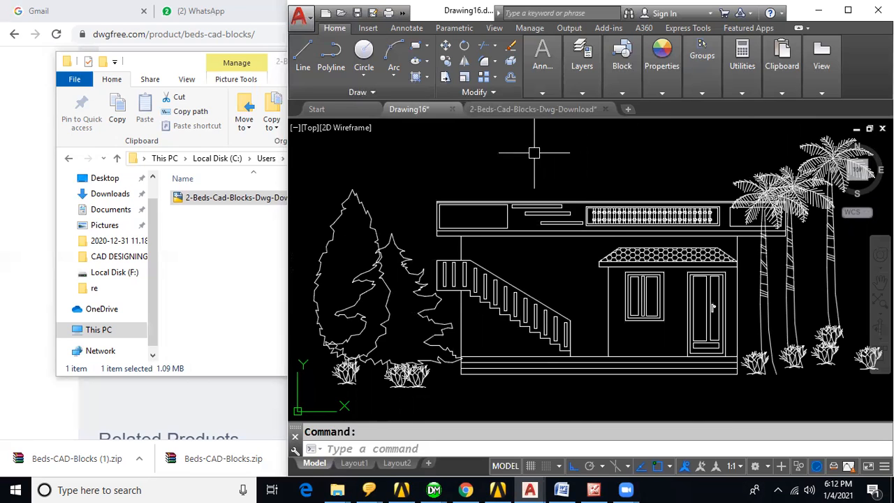
scroll(535, 153, "down", 6)
middle_click_drag(607, 341, 601, 252)
mouse_move(656, 322)
left_mouse_down()
mouse_move(509, 321)
mouse_move(439, 355)
left_mouse_up()
key("Delete")
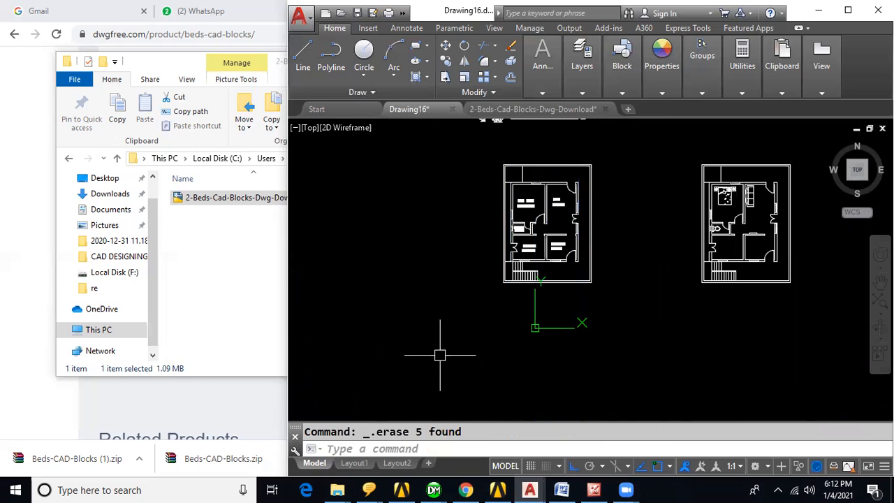
Examine how the elevation and floor plans sit on the Layout1 sheet, return to model space, and review the complete drawing.
middle_click_drag(630, 303, 622, 361)
scroll(540, 168, "up", 2)
middle_click_drag(540, 167, 546, 239)
scroll(496, 189, "up", 2)
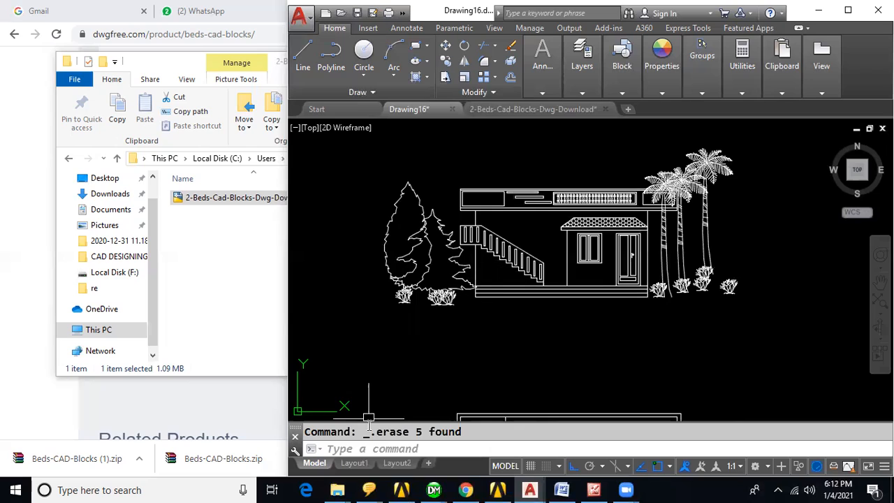
mouse_move(354, 464)
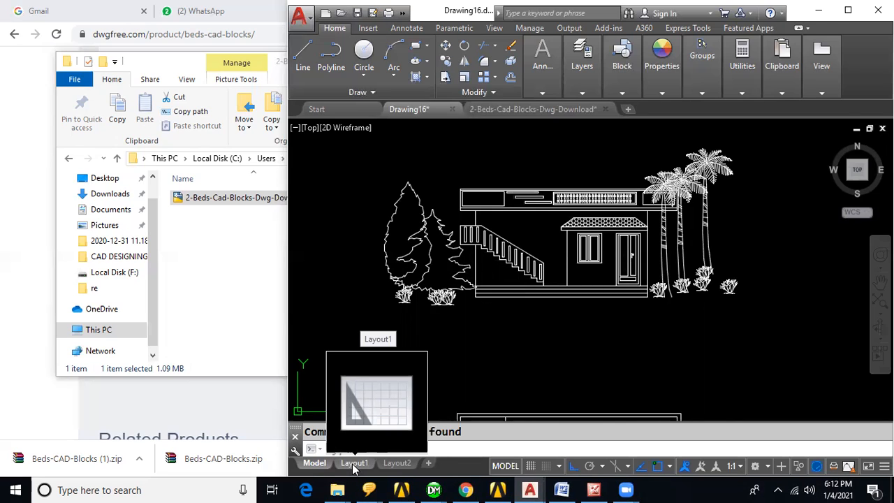
left_click(353, 464)
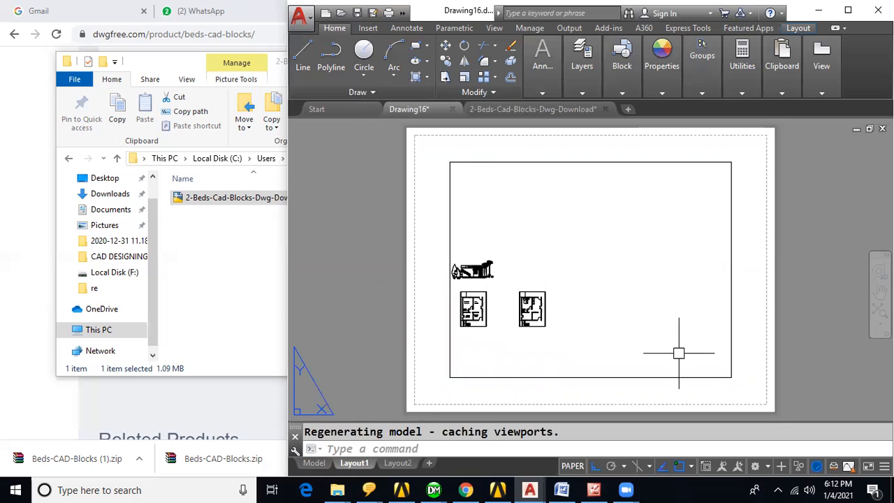
left_click(314, 463)
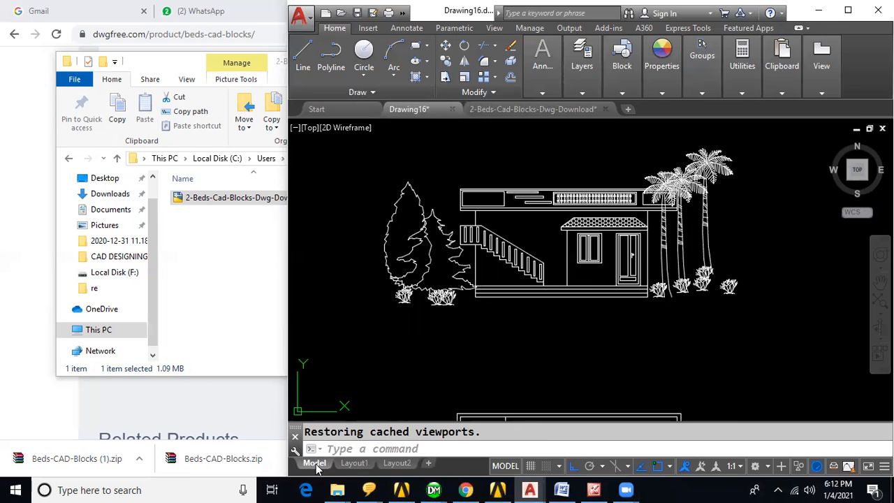
left_click(350, 464)
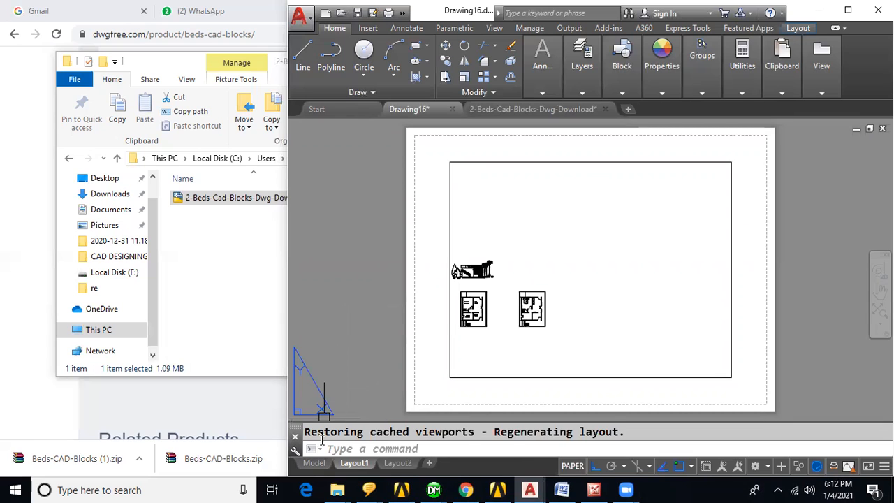
left_click(314, 463)
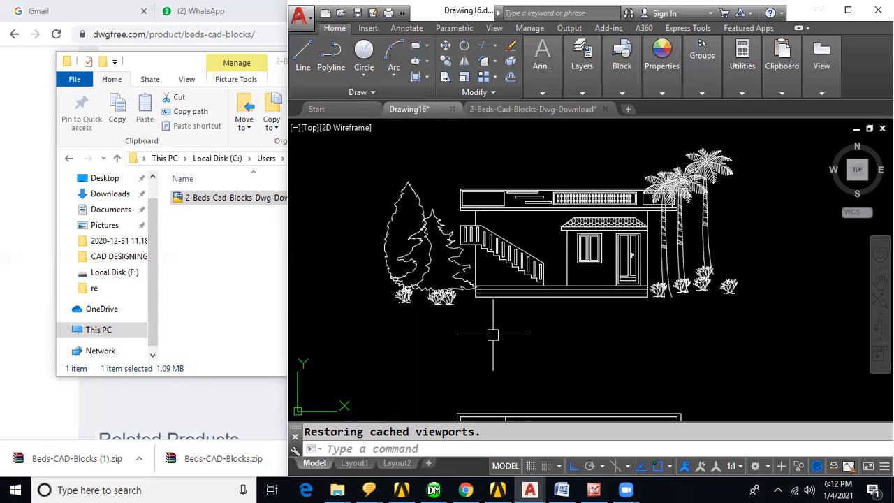
scroll(493, 335, "down", 2)
middle_click_drag(545, 355, 500, 261)
scroll(500, 260, "down", 2)
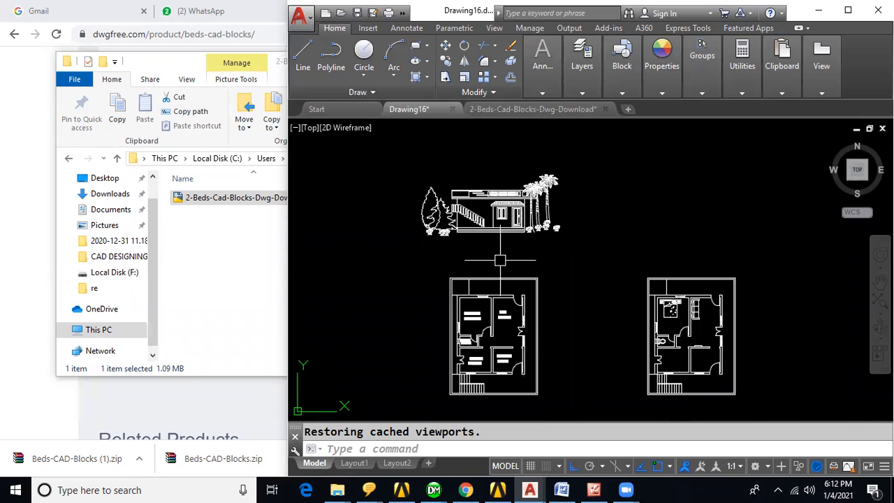